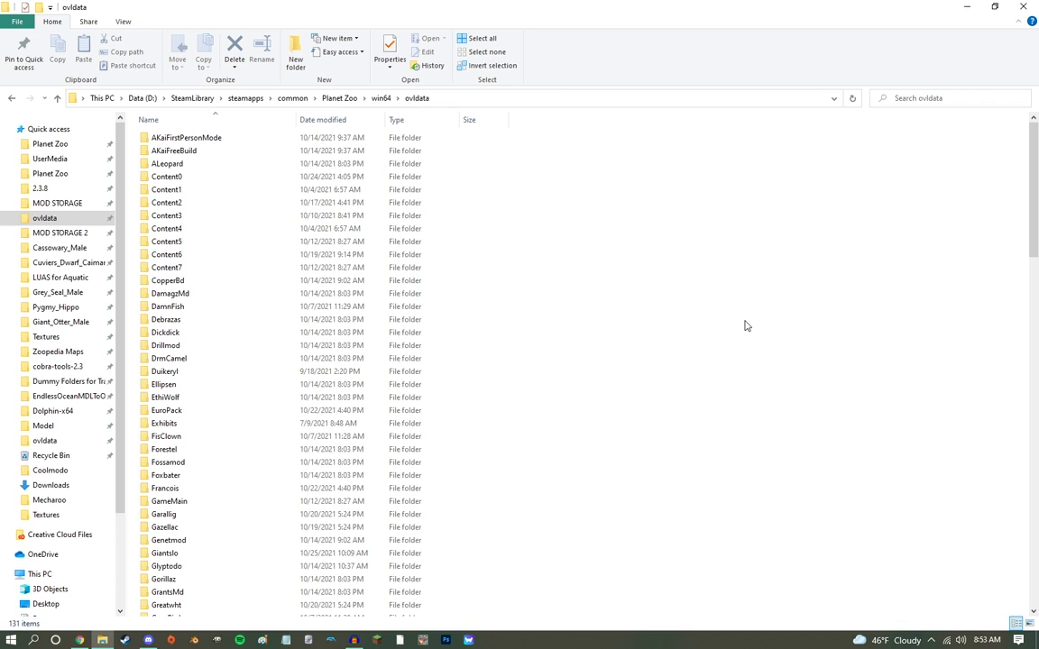
Step: Duplicate the Content3 folder within Planet Zoo's ovldata directory
{"action": "left_click", "coordinate": [202, 215]}
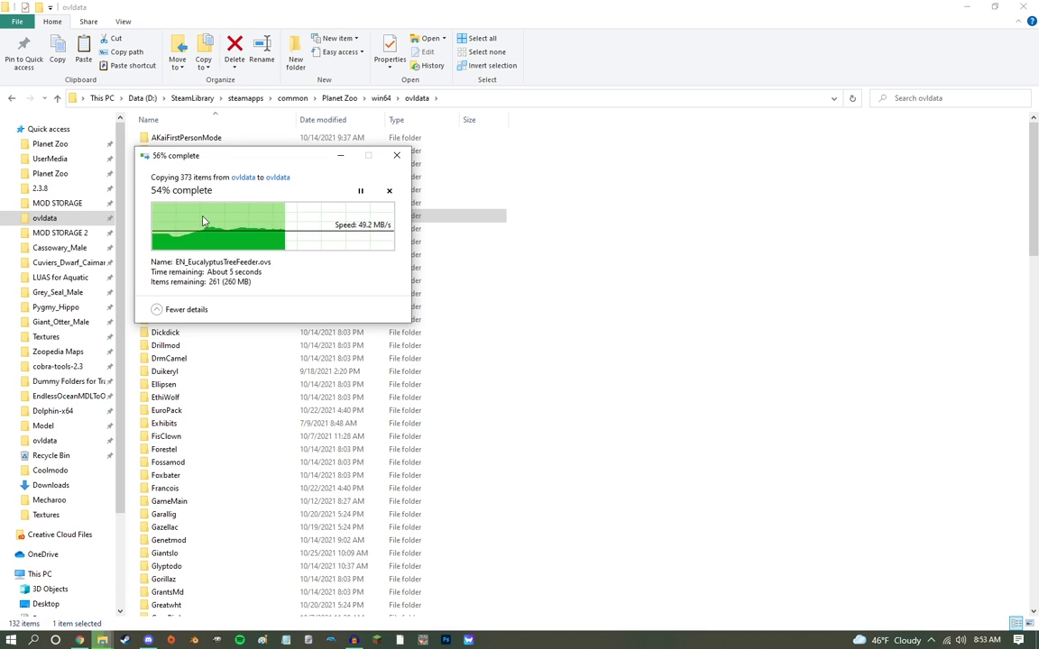
{"action": "left_click_drag", "start_coordinate": [205, 156], "coordinate": [586, 132]}
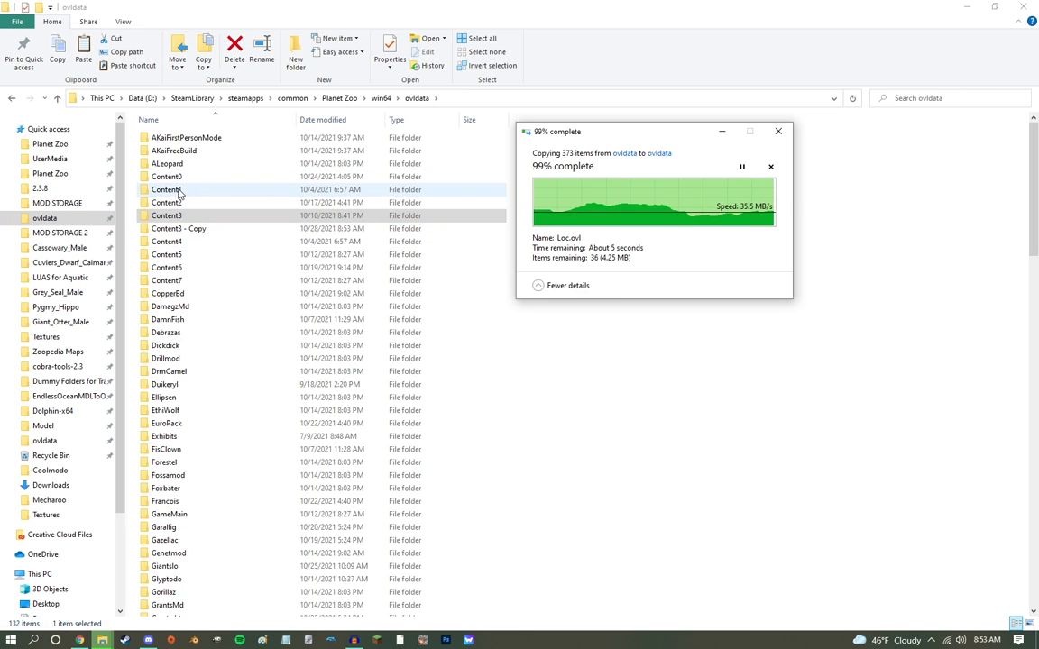
Step: Review the base game content folders from Content0 through Content7 one after another
{"action": "left_click", "coordinate": [166, 177]}
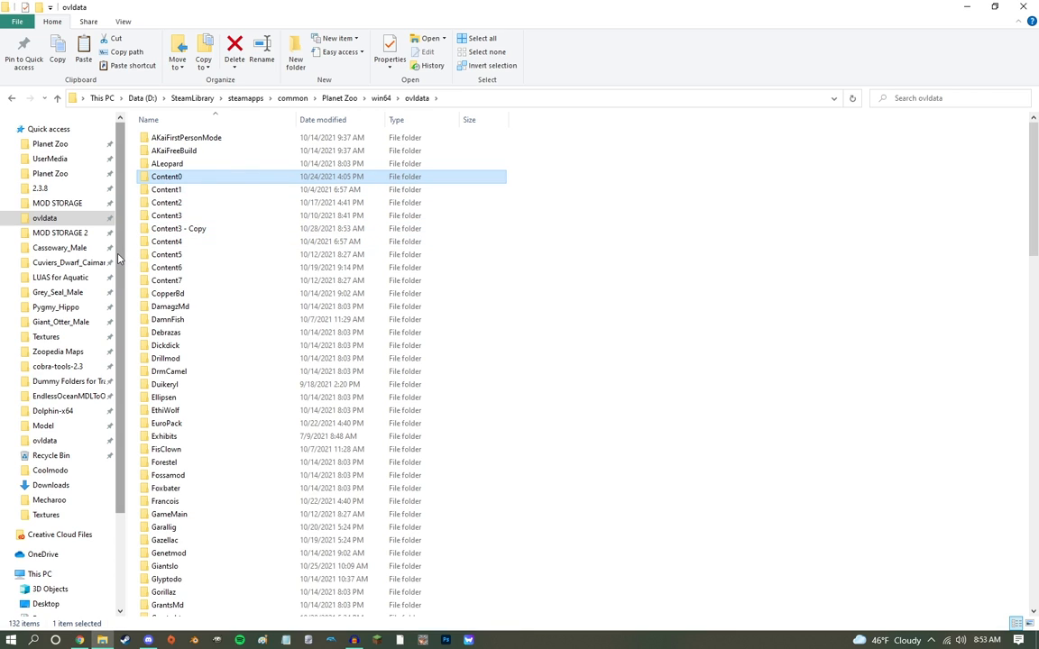
{"action": "left_click", "coordinate": [197, 190]}
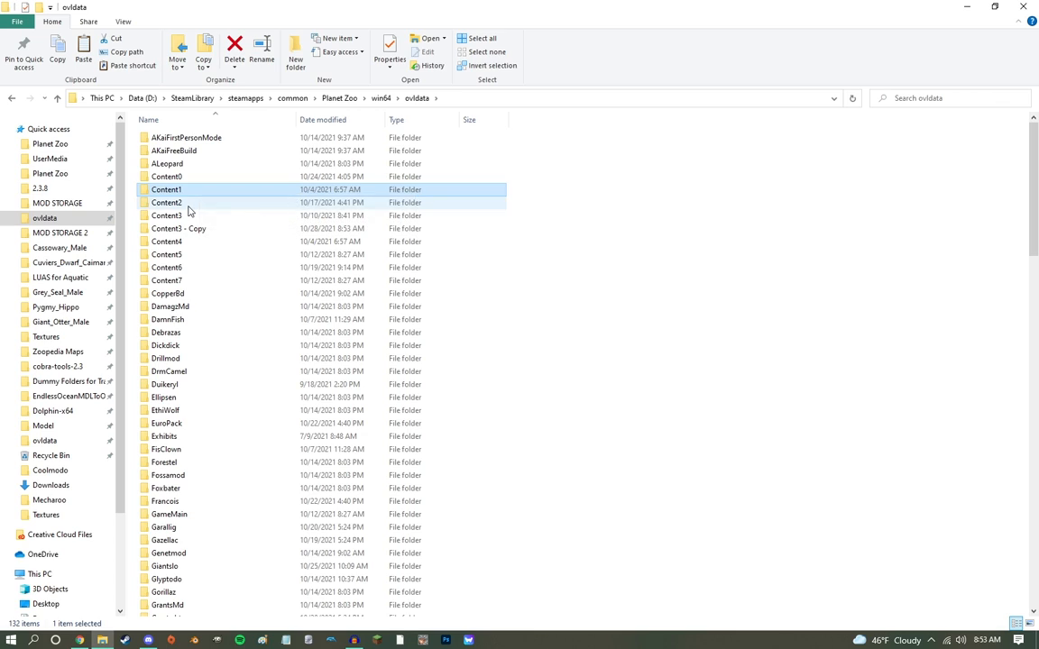
{"action": "left_click", "coordinate": [183, 204]}
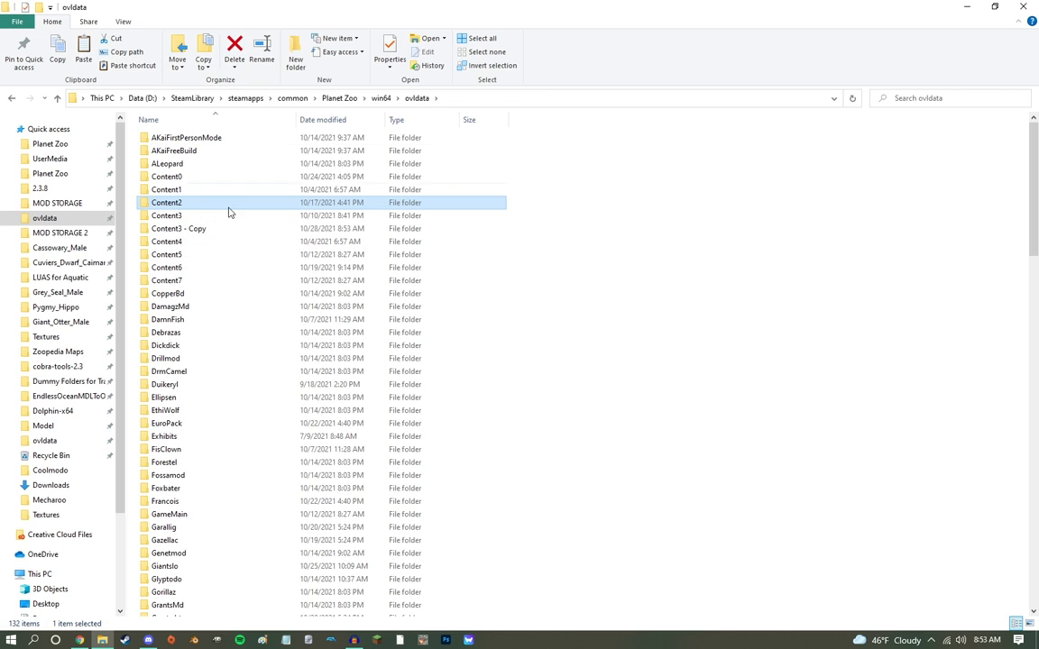
{"action": "left_click", "coordinate": [233, 218]}
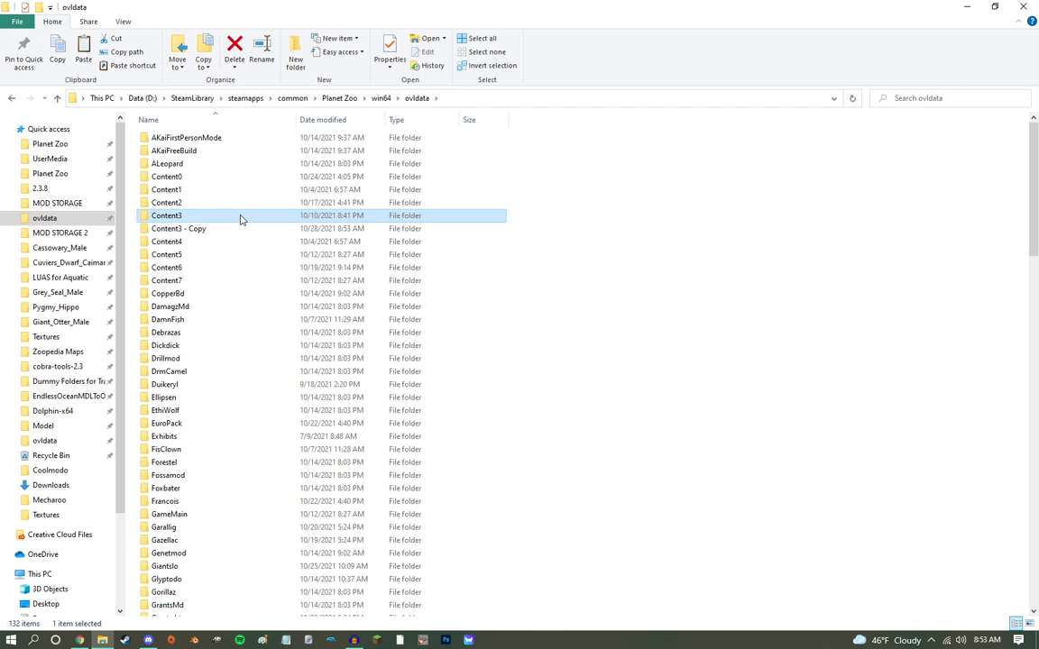
{"action": "left_click", "coordinate": [197, 242]}
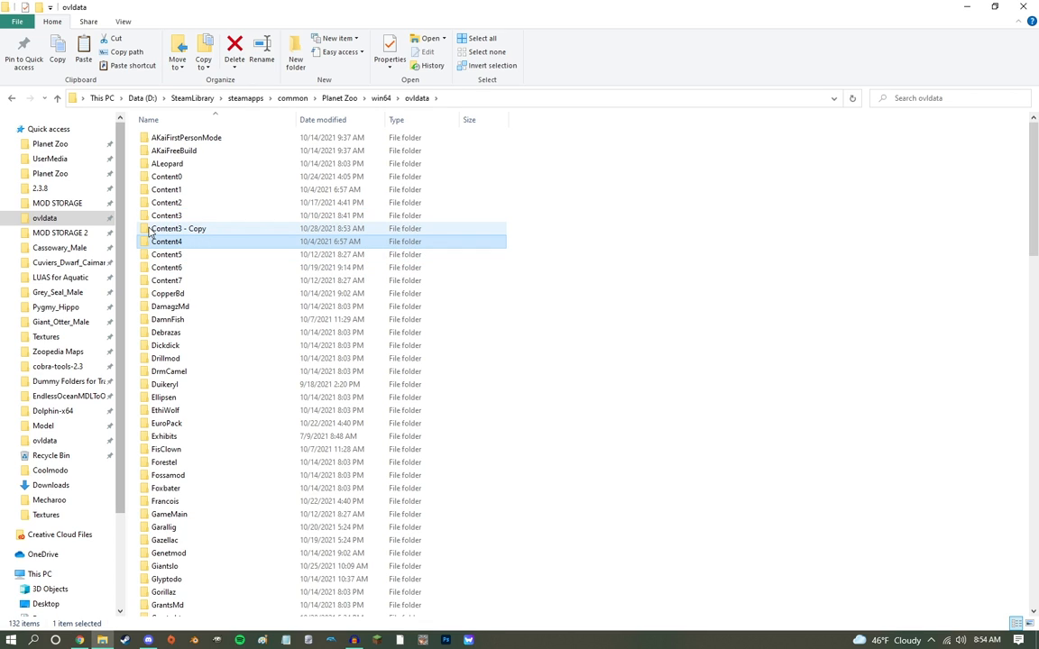
{"action": "left_click", "coordinate": [170, 258]}
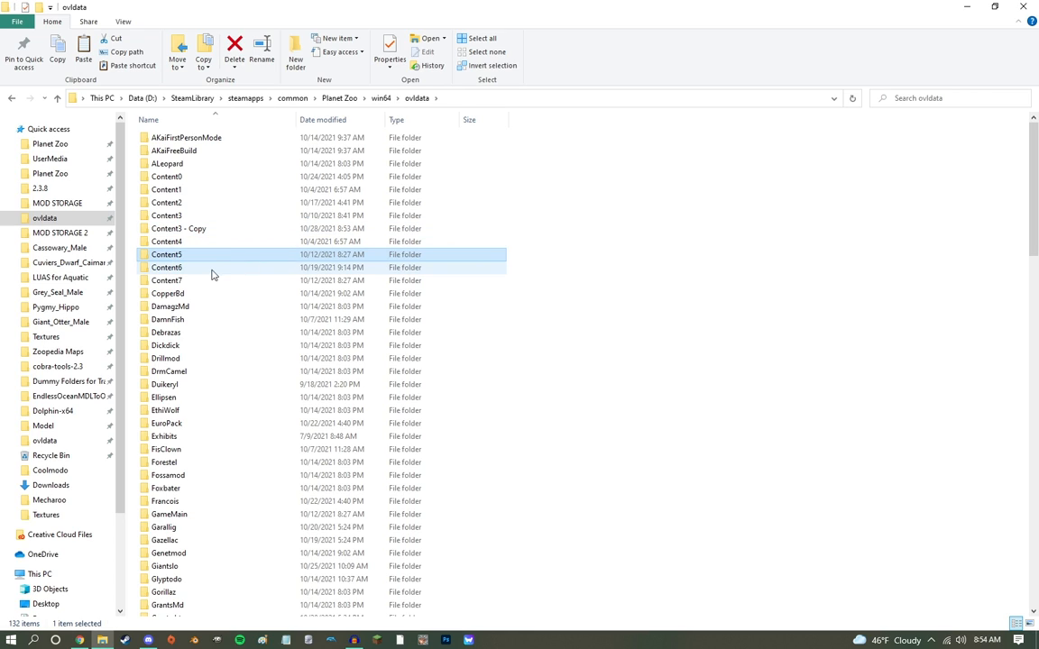
{"action": "left_click", "coordinate": [213, 271]}
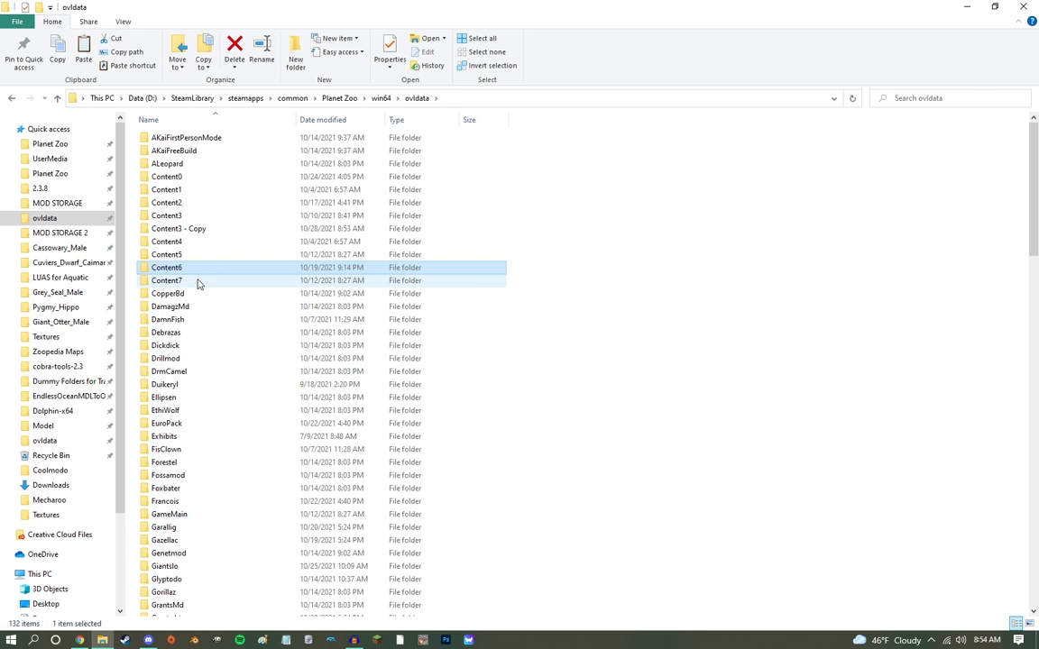
{"action": "left_click", "coordinate": [192, 282]}
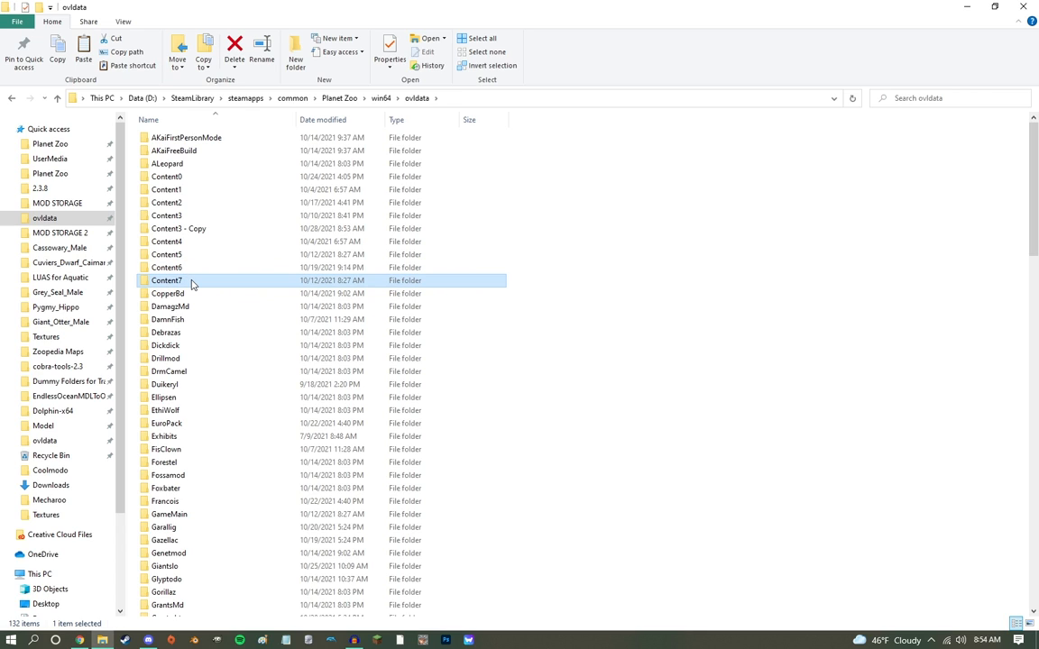
Step: Rename the "Content3 - Copy" folder to Wombatno
{"action": "left_click", "coordinate": [183, 229]}
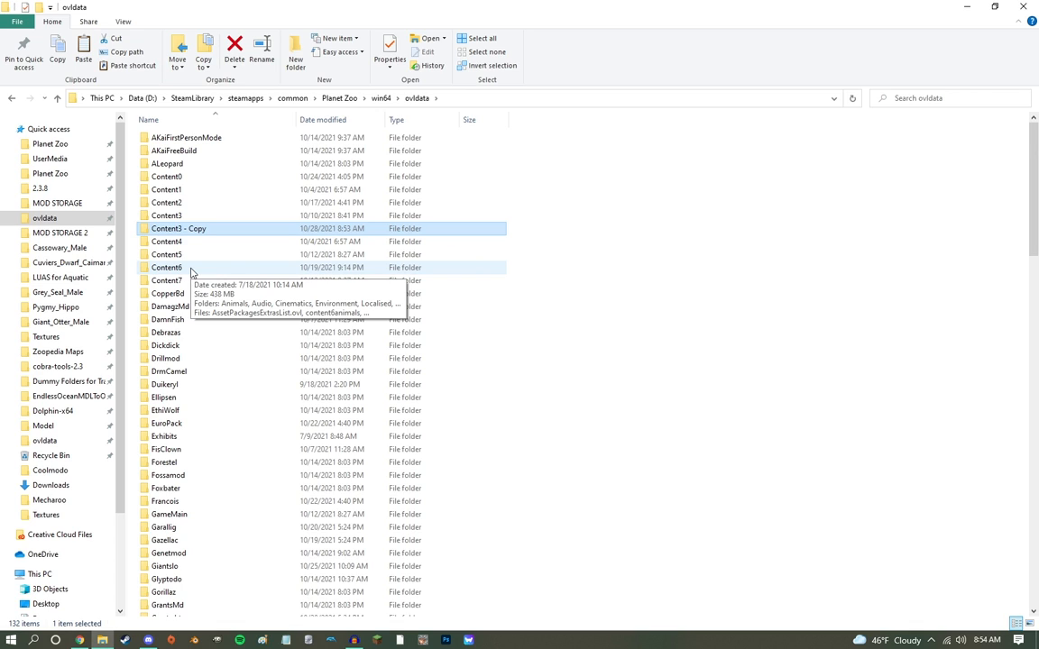
{"action": "right_click", "coordinate": [192, 231]}
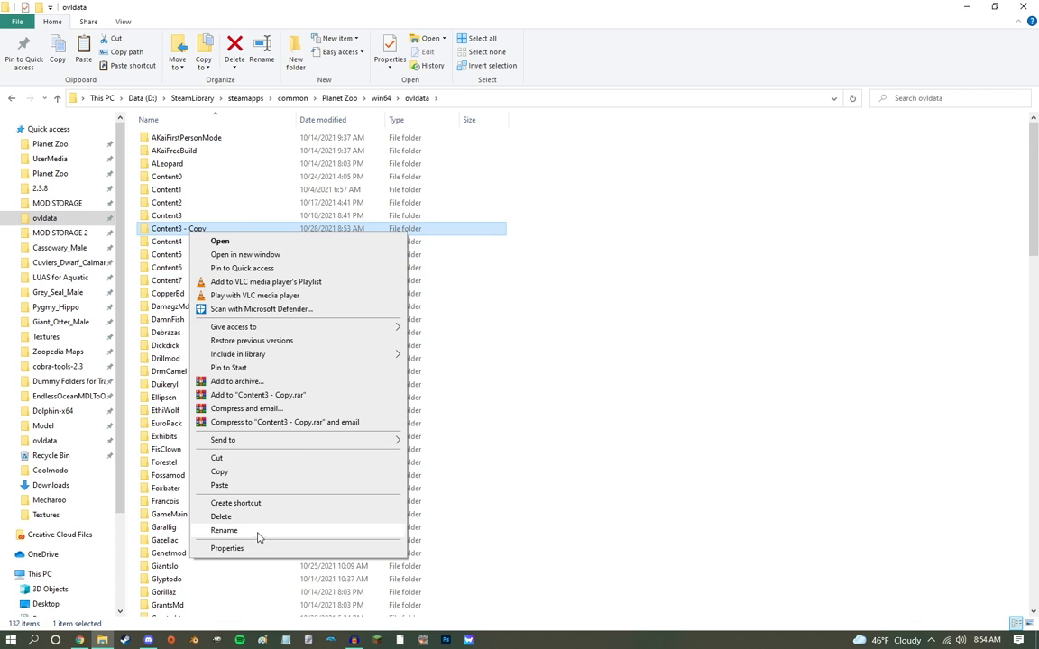
{"action": "left_click", "coordinate": [252, 534]}
{"action": "type", "text": "Wo"}
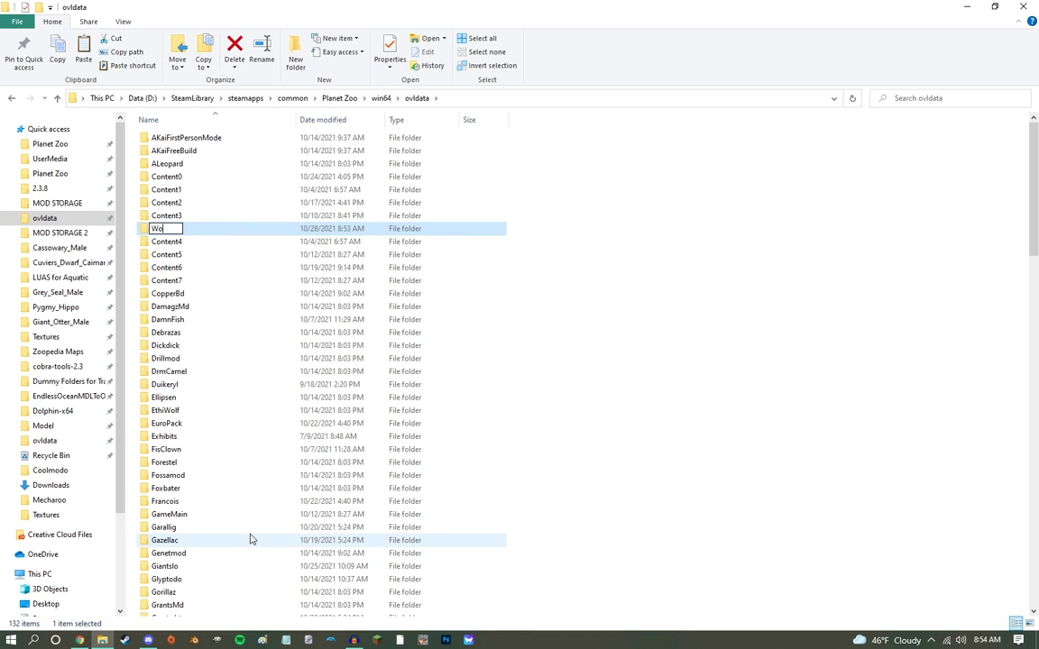
{"action": "type", "text": "mbatno"}
{"action": "key", "text": "Return"}
Step: Delete the Mecharoo ZIP archive from the end of the ovldata folder
{"action": "scroll", "coordinate": [208, 559], "scroll_direction": "down", "scroll_amount": 1}
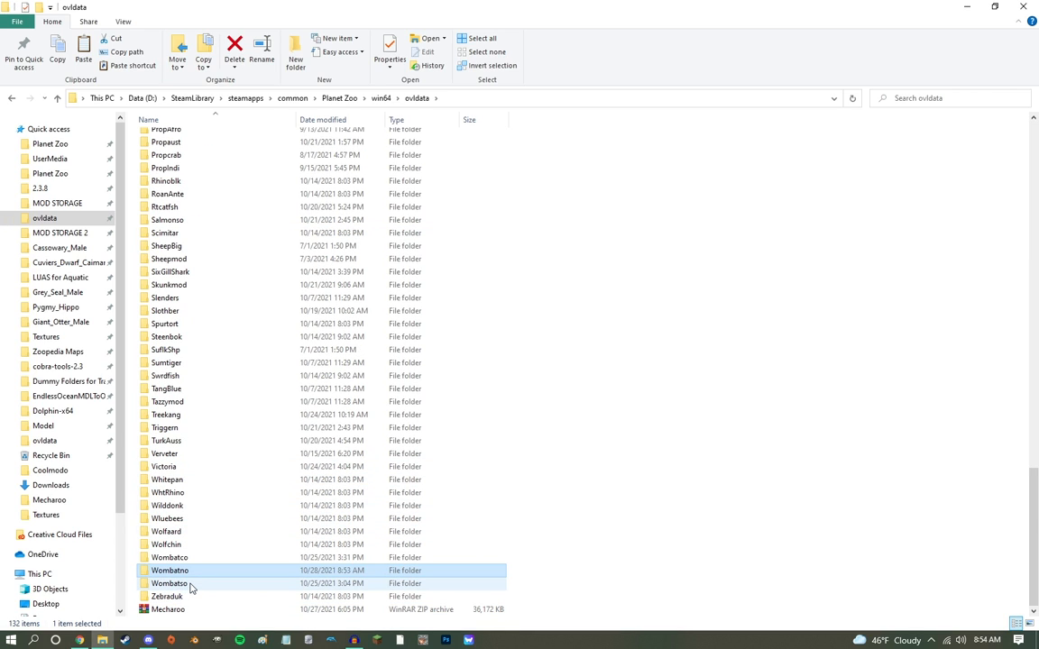
{"action": "left_click", "coordinate": [190, 588], "text": "ctrl"}
{"action": "left_click", "coordinate": [181, 559], "text": "ctrl"}
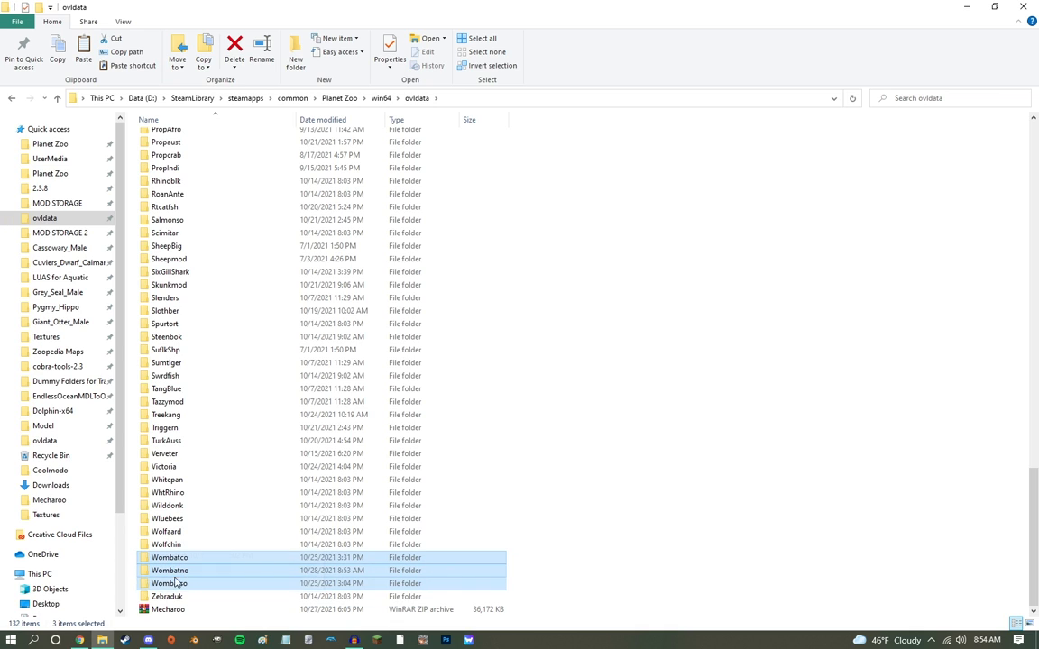
{"action": "left_click", "coordinate": [180, 609]}
{"action": "key", "text": "Delete"}
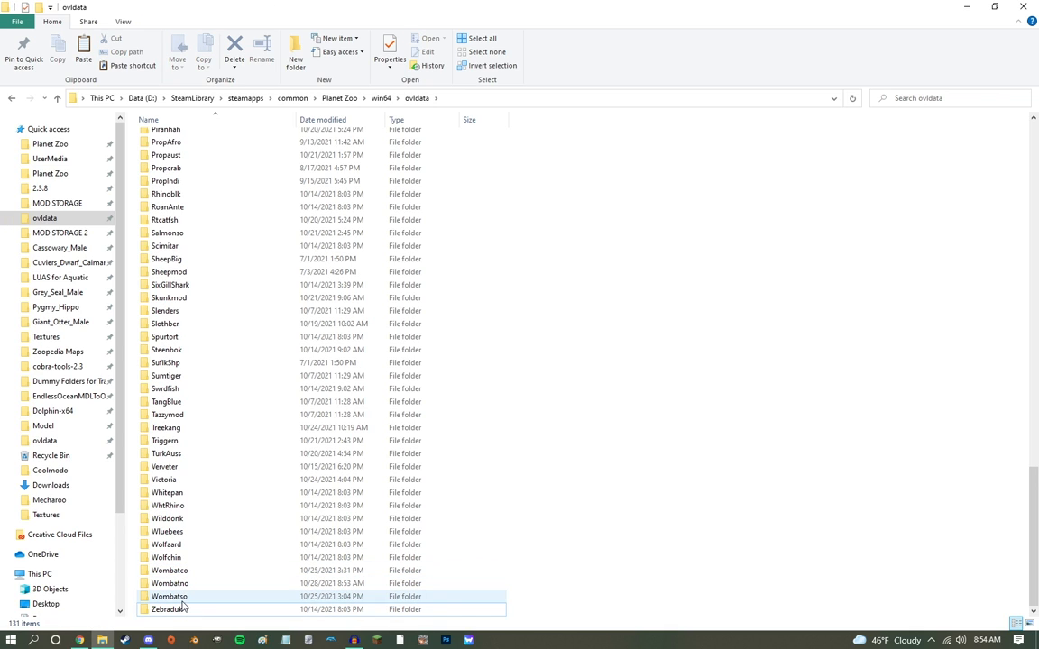
Step: Open the Wombatno folder and delete its Audio, Cinematics and Environment subfolders
{"action": "left_click", "coordinate": [184, 571]}
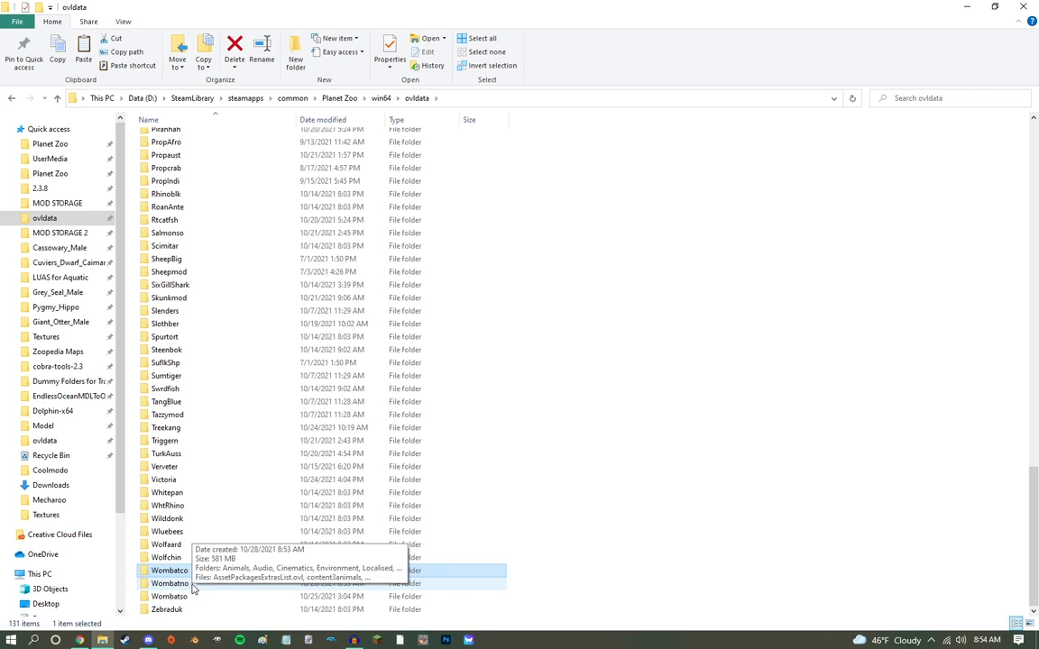
{"action": "double_click", "coordinate": [193, 585]}
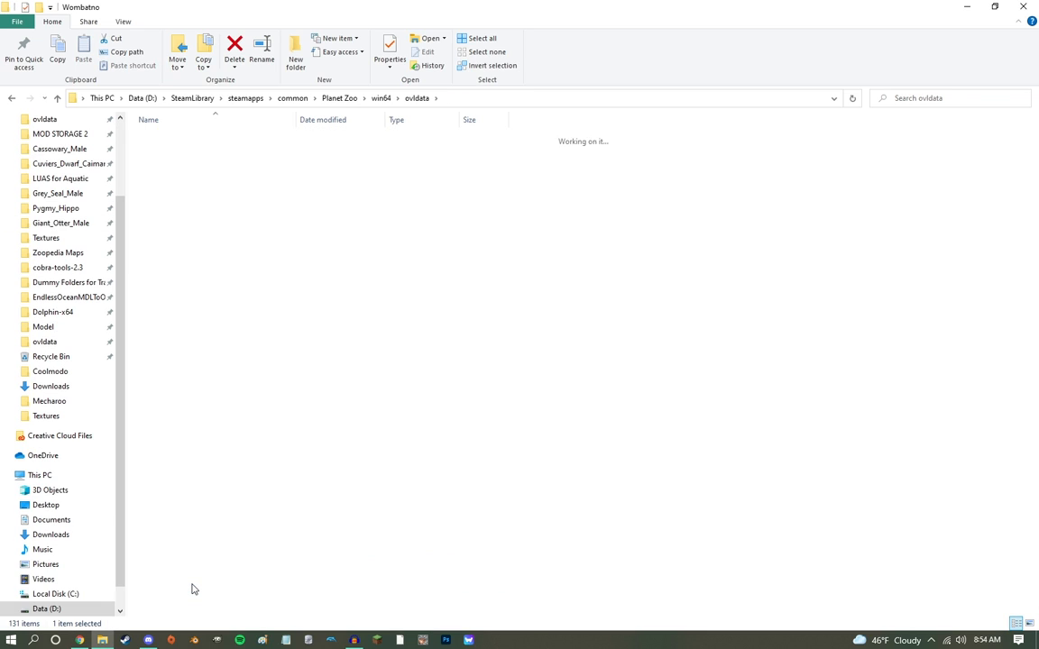
{"action": "left_click", "coordinate": [198, 231]}
{"action": "left_click_drag", "start_coordinate": [199, 231], "coordinate": [192, 180]}
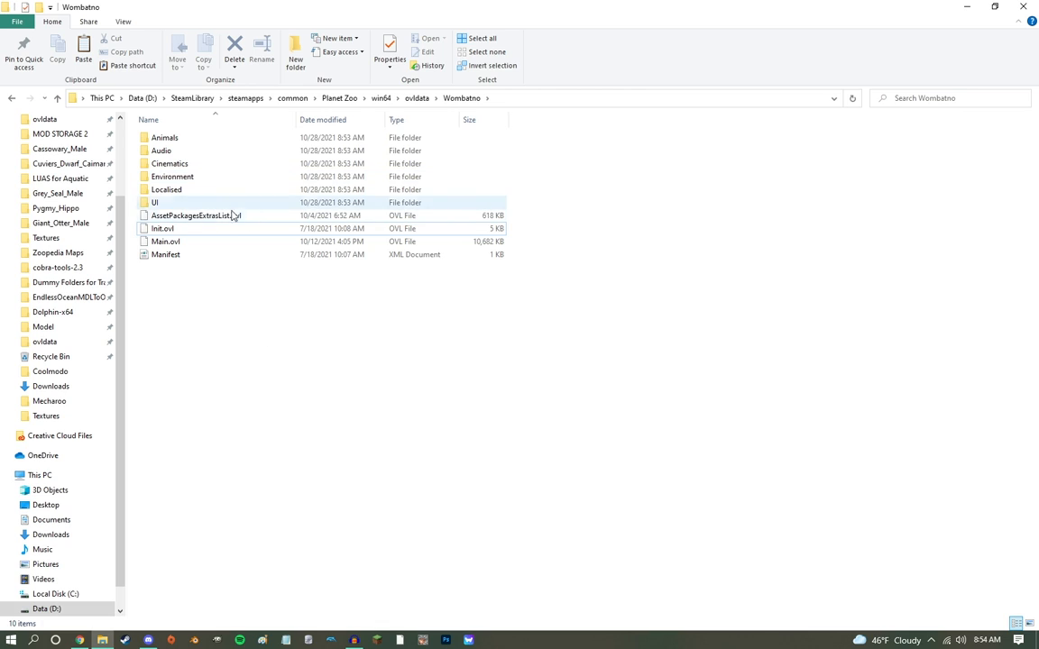
{"action": "left_click", "coordinate": [180, 178]}
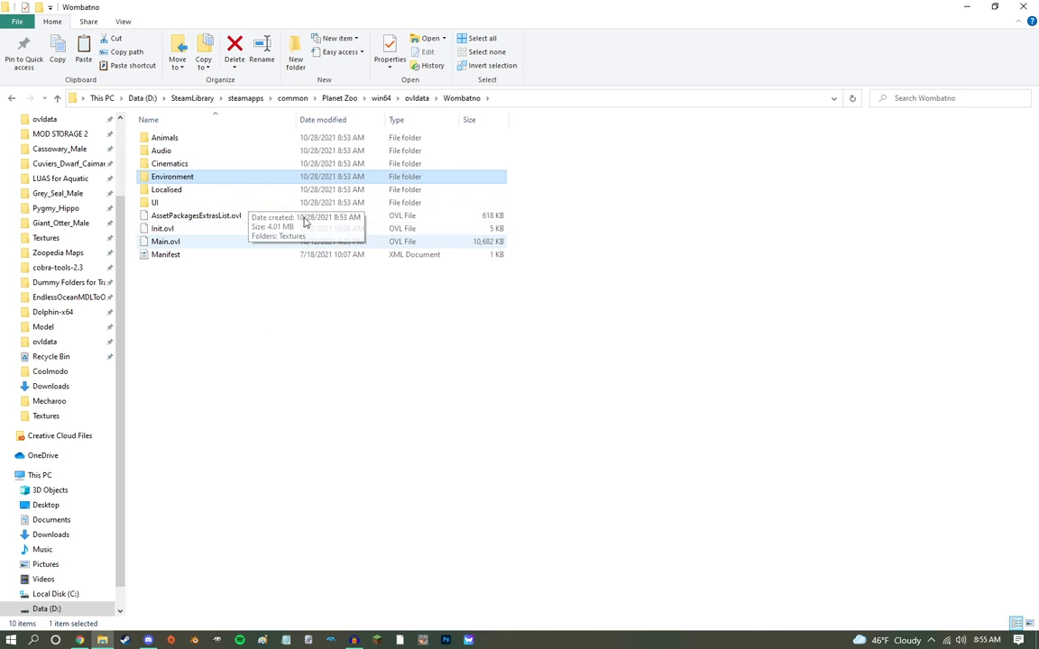
{"action": "left_click", "coordinate": [206, 166], "text": "ctrl"}
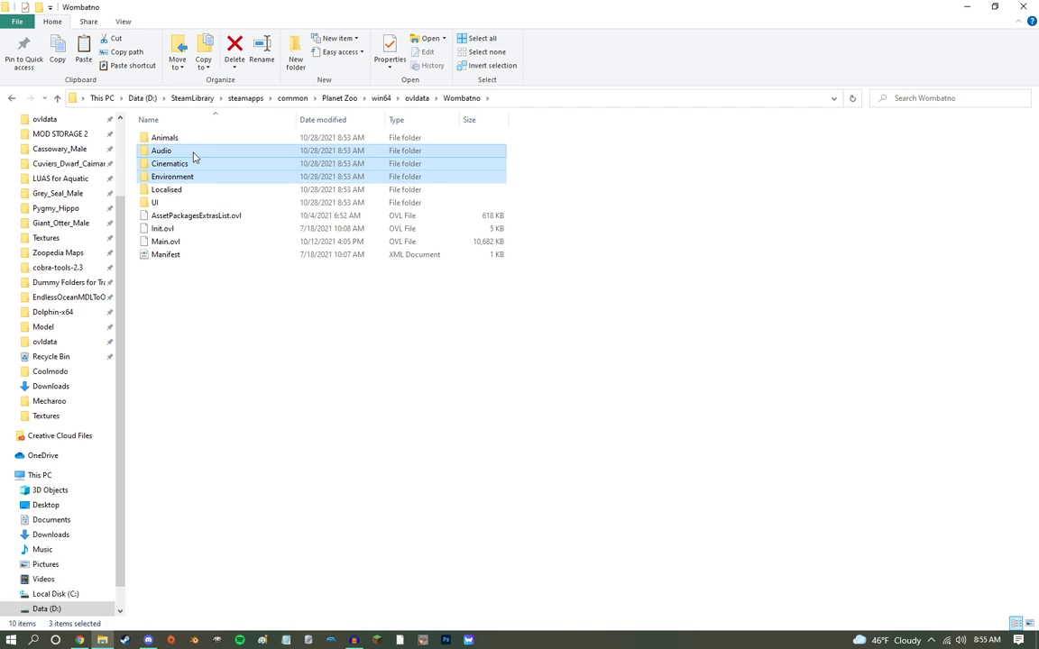
{"action": "key", "text": "Delete"}
Step: Delete the Dogs, Flightless_Birds and Lizards folders from Wombatno's Animals folder
{"action": "double_click", "coordinate": [172, 137]}
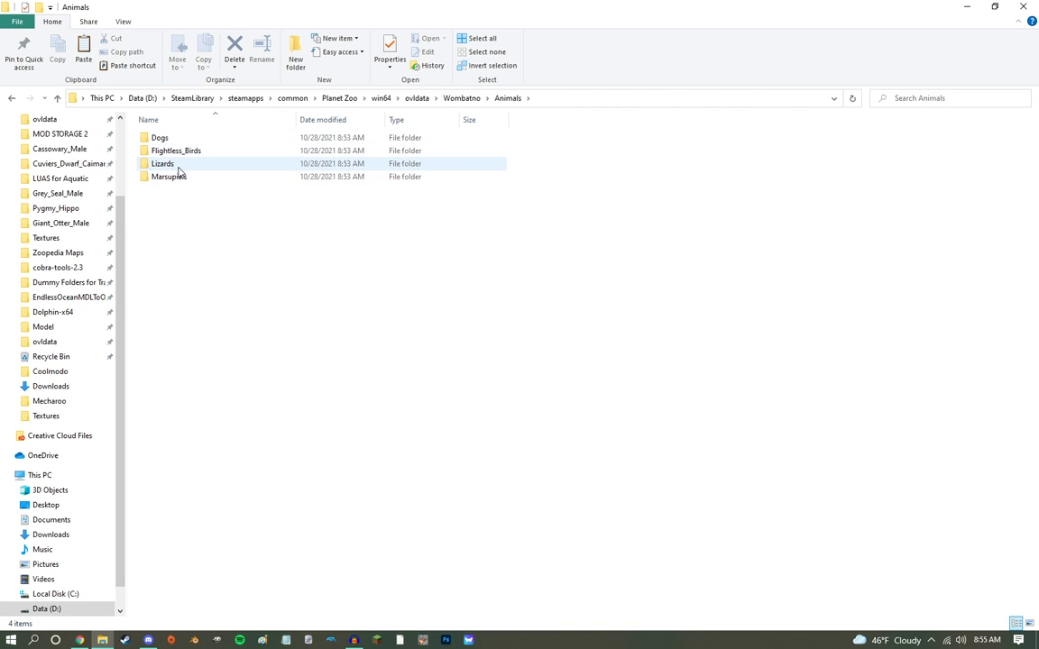
{"action": "double_click", "coordinate": [161, 138]}
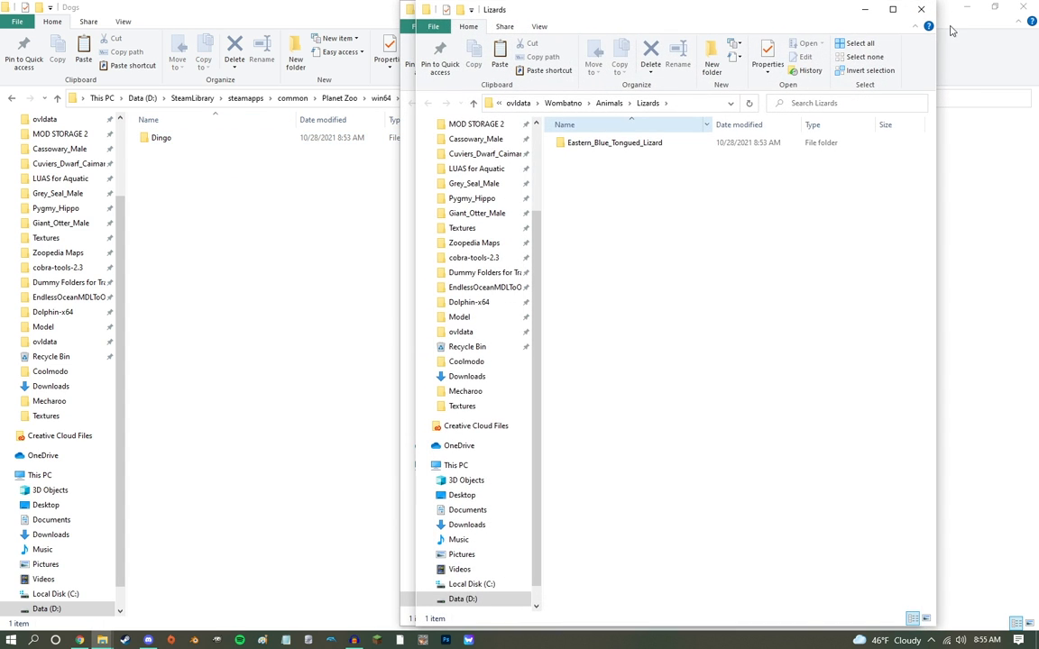
{"action": "left_click", "coordinate": [906, 10]}
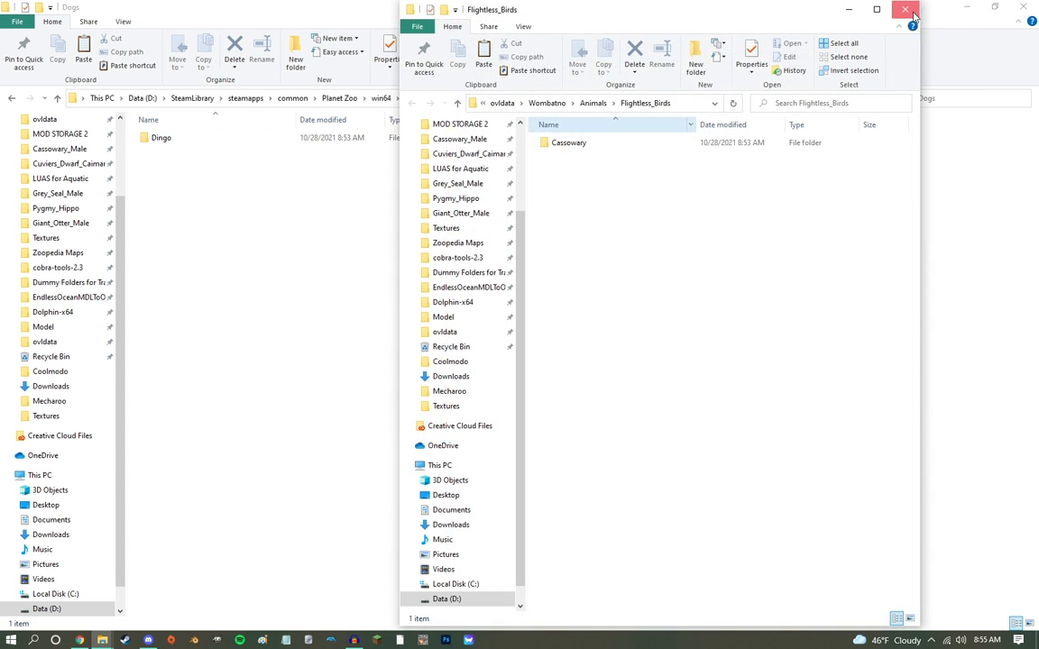
{"action": "left_click", "coordinate": [906, 10]}
{"action": "left_click", "coordinate": [508, 98]}
{"action": "left_click", "coordinate": [176, 168]}
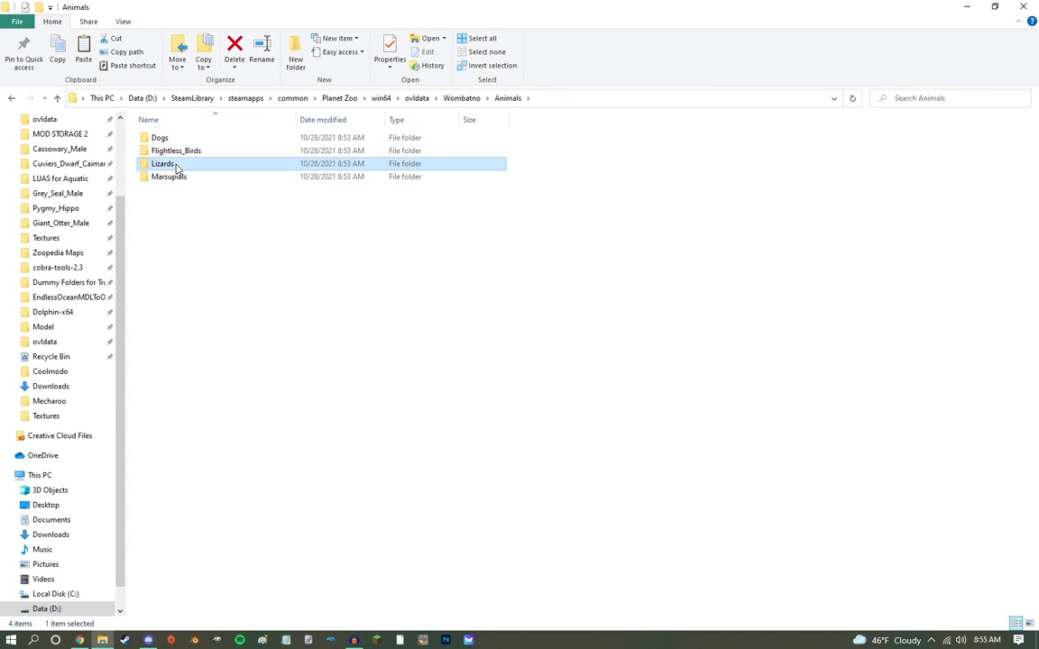
{"action": "left_click", "coordinate": [154, 137], "text": "shift"}
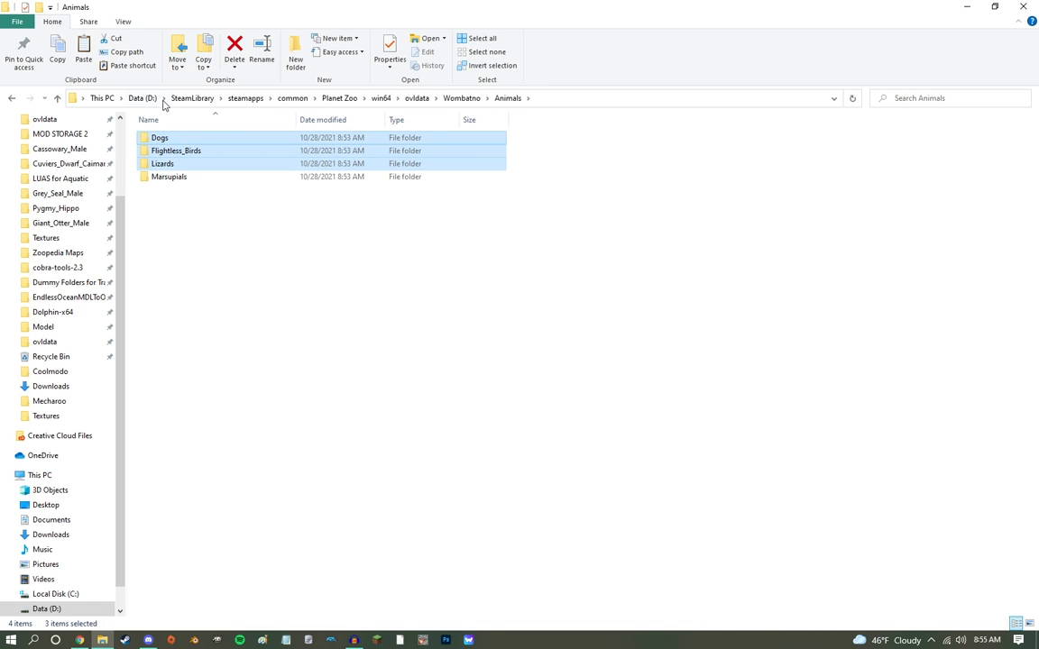
{"action": "key", "text": "Delete"}
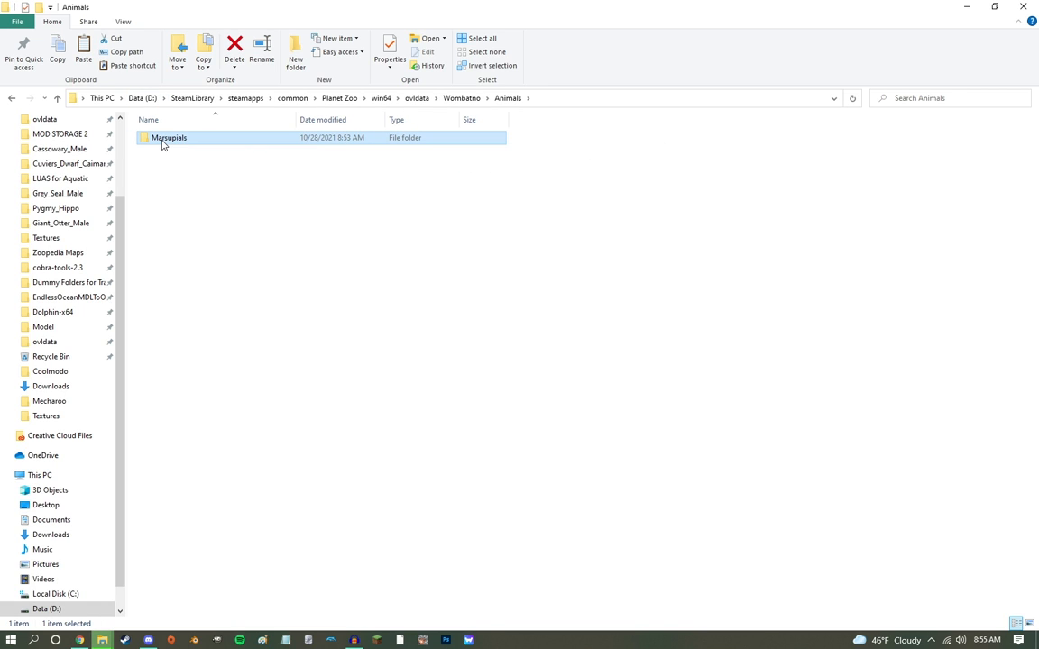
Step: In Animals\Marsupials, delete the folder other than Koala, and delete Koala_Male inside the Koala folder
{"action": "double_click", "coordinate": [163, 139]}
{"action": "left_click", "coordinate": [176, 153]}
{"action": "key", "text": "Delete"}
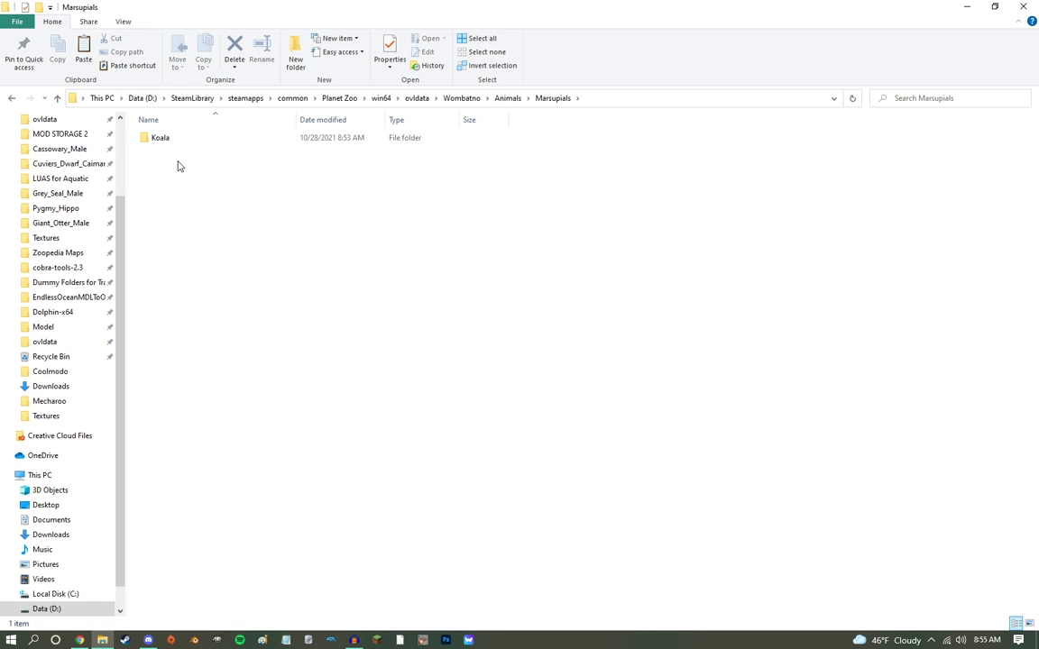
{"action": "double_click", "coordinate": [162, 139]}
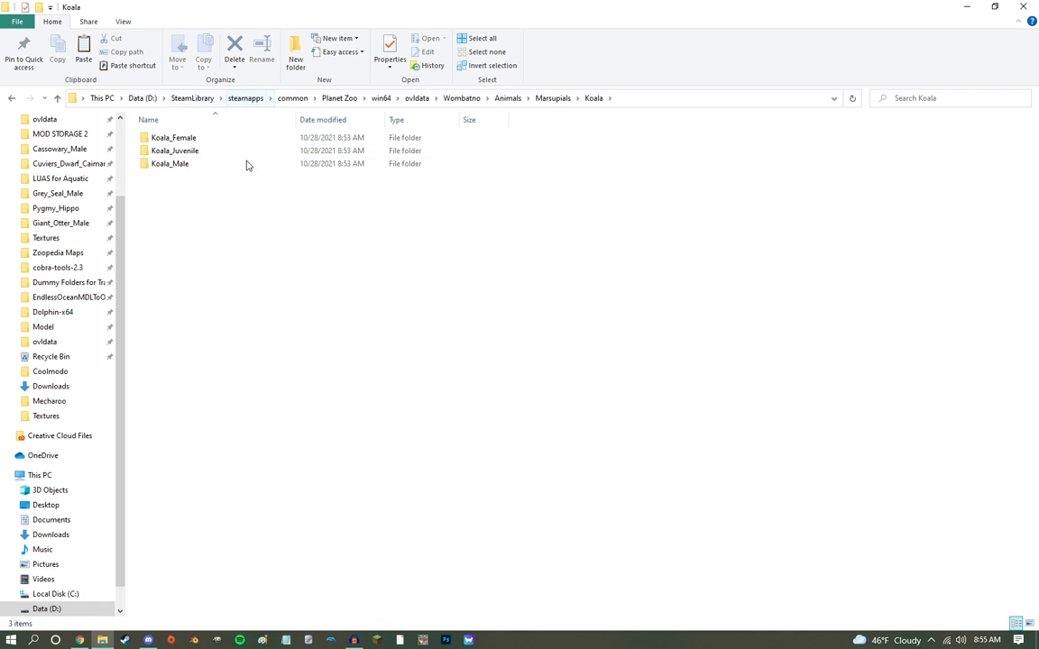
{"action": "left_click", "coordinate": [179, 166]}
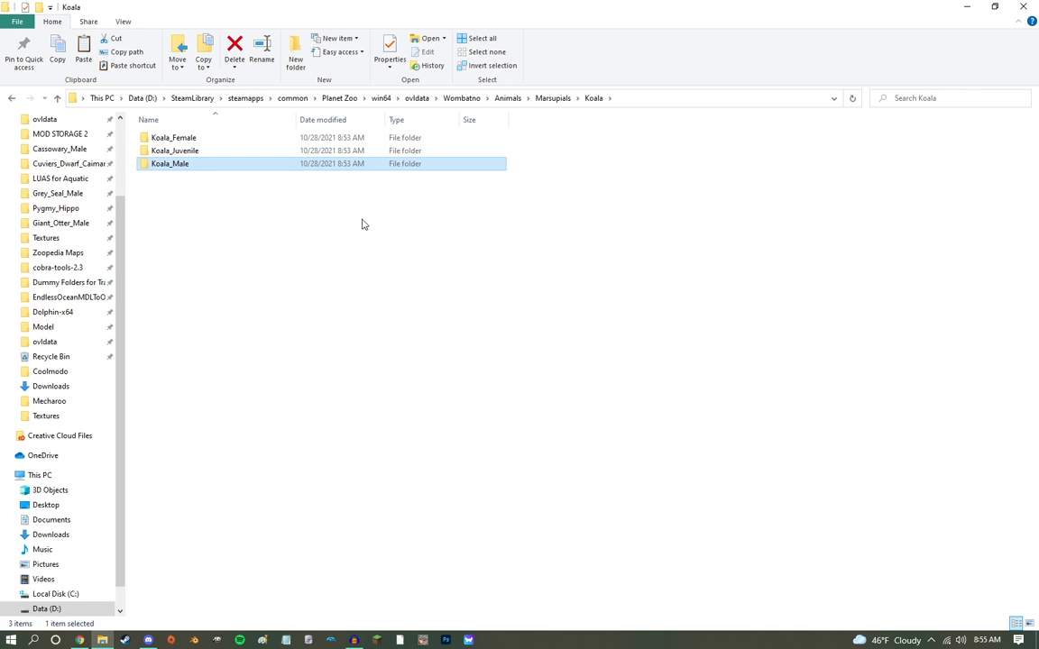
{"action": "key", "text": "Delete"}
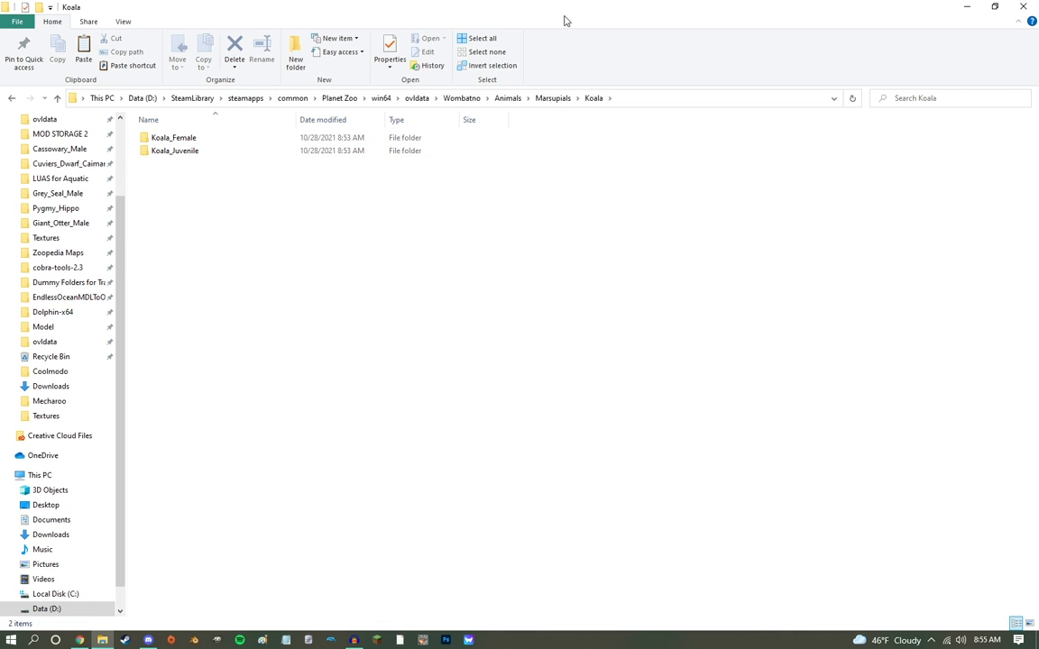
Step: Return to the Wombatno folder and open the cobra-tools 2.3.8 folder in a separate window beside it
{"action": "left_click", "coordinate": [462, 99]}
{"action": "left_click_drag", "start_coordinate": [548, 414], "coordinate": [414, 528]}
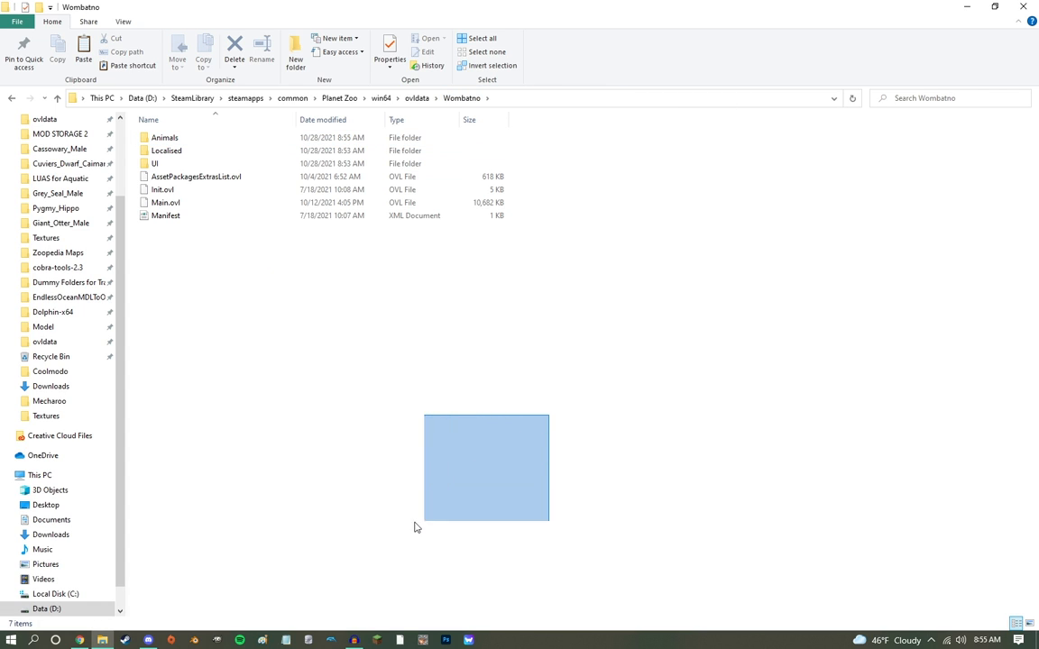
{"action": "scroll", "coordinate": [36, 233], "scroll_direction": "up", "scroll_amount": 2}
{"action": "right_click", "coordinate": [44, 188]}
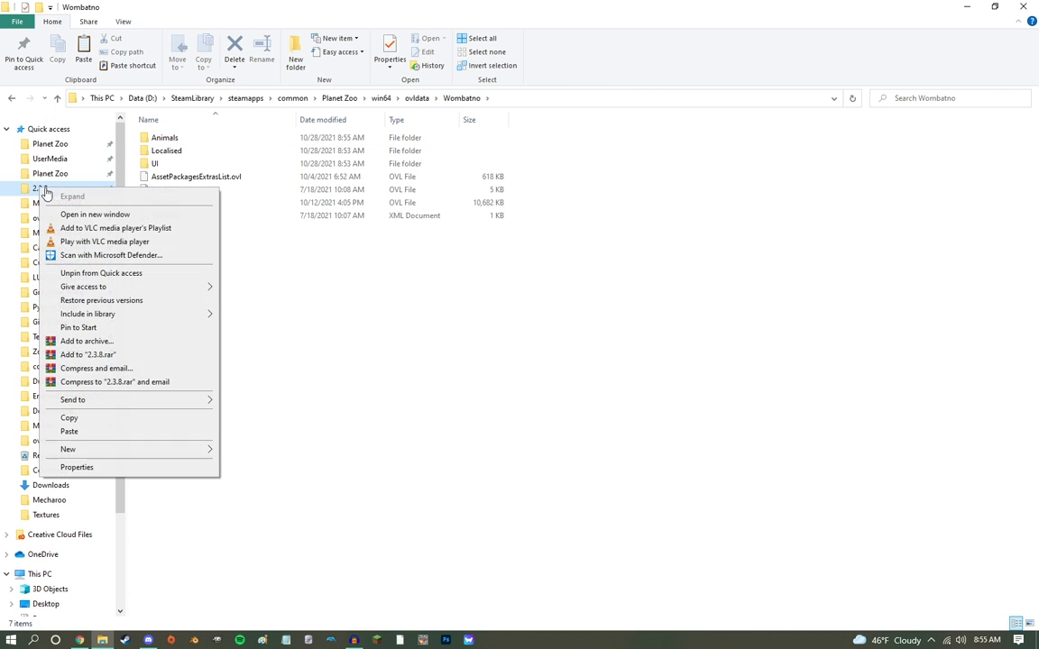
{"action": "left_click", "coordinate": [69, 216]}
{"action": "left_click_drag", "start_coordinate": [771, 13], "coordinate": [1037, 112]}
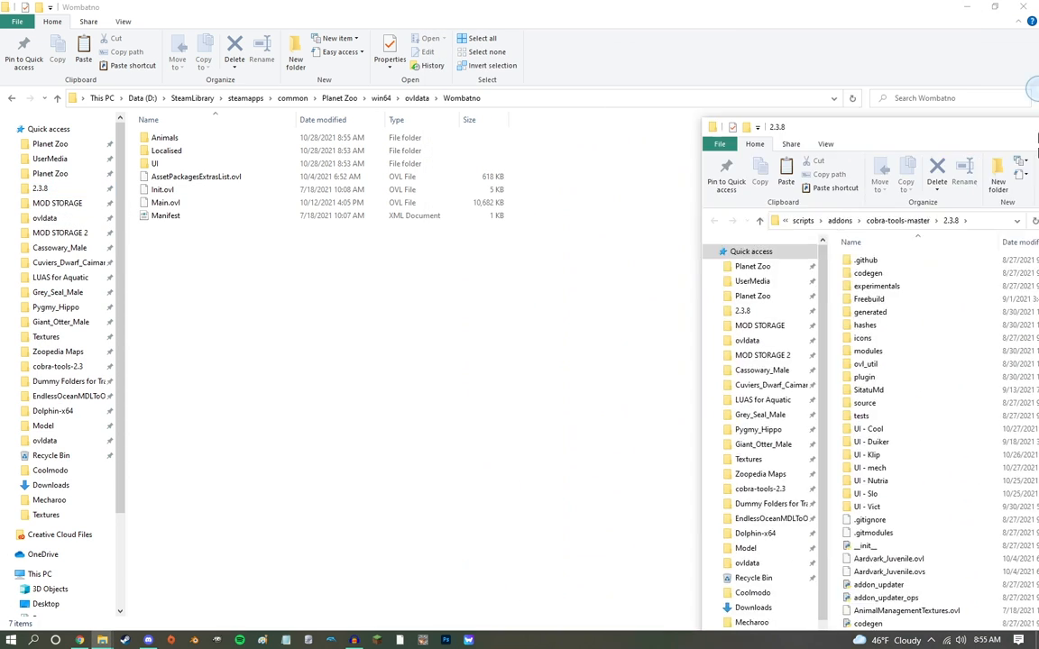
Step: Open the Manifest XML file of the Wombatno folder for editing in Notepad
{"action": "left_click", "coordinate": [225, 212]}
{"action": "left_click", "coordinate": [164, 216]}
{"action": "right_click", "coordinate": [164, 222]}
{"action": "left_click", "coordinate": [185, 215]}
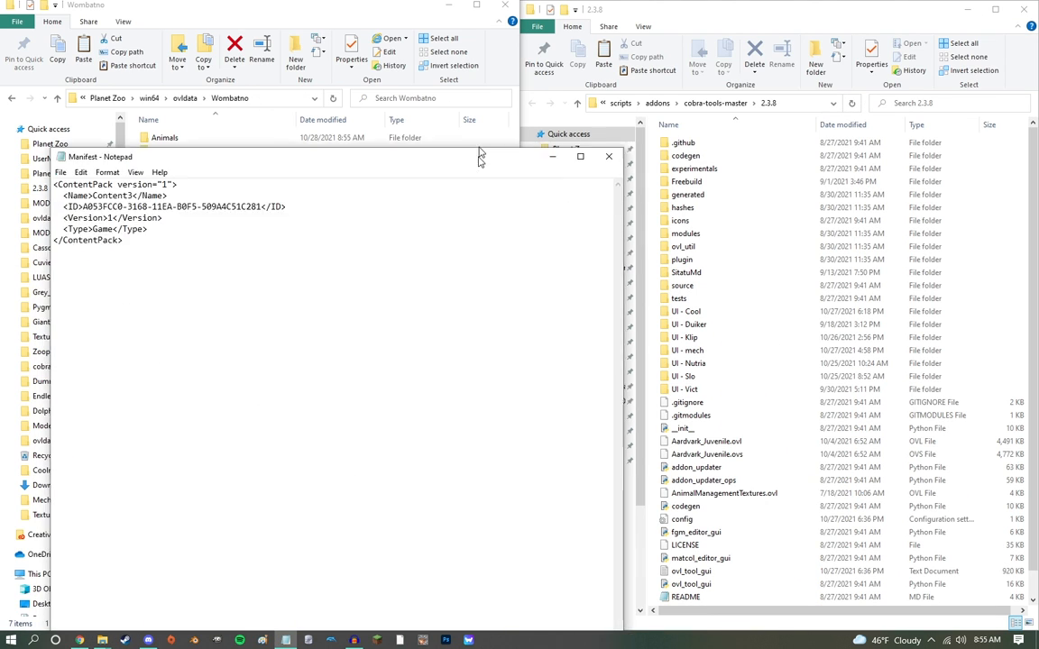
Step: Move the manifest window aside and copy a version 1 UUID from the Online UUID Generator site, closing the site when done
{"action": "left_click_drag", "start_coordinate": [478, 174], "coordinate": [539, 103]}
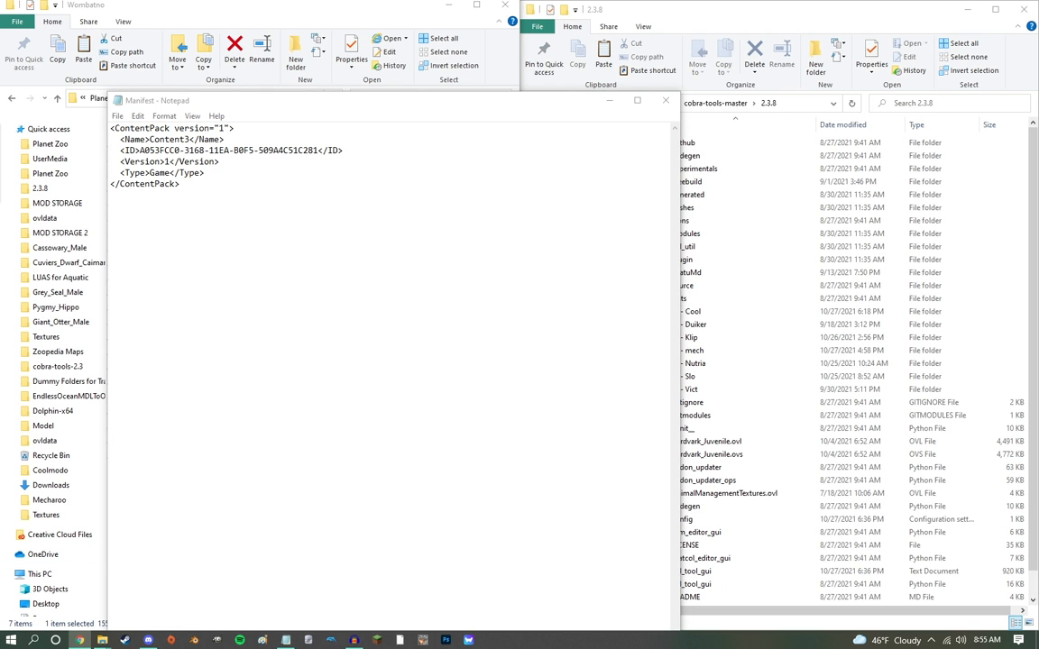
{"action": "left_click_drag", "start_coordinate": [0, 117], "coordinate": [512, 2]}
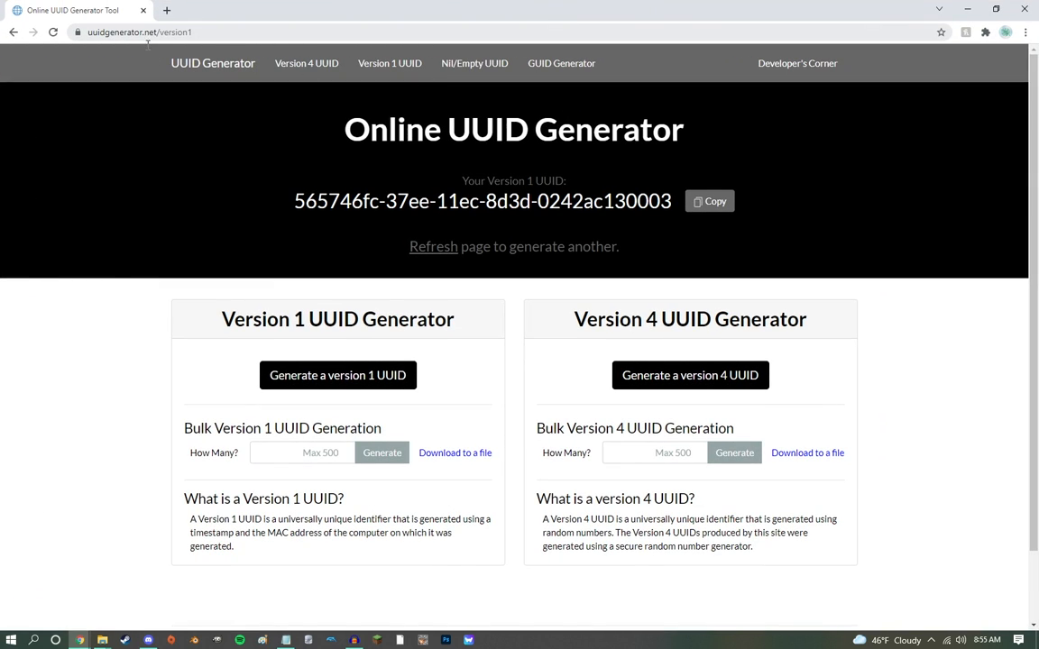
{"action": "left_click", "coordinate": [717, 202]}
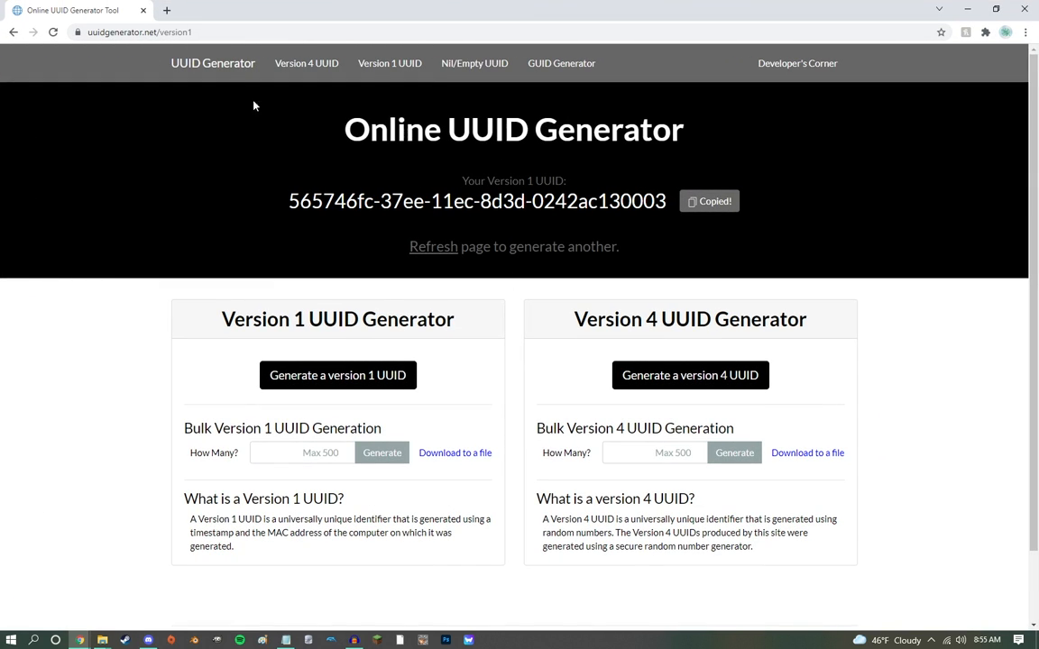
{"action": "left_click", "coordinate": [142, 11]}
Step: Replace the manifest's ID with the copied UUID, set its Name to Wombatno, then save and close the file
{"action": "left_click_drag", "start_coordinate": [318, 150], "coordinate": [188, 140]}
{"action": "key", "text": "ctrl+v"}
{"action": "type", "text": "Wombatno"}
{"action": "key", "text": "ctrl+s"}
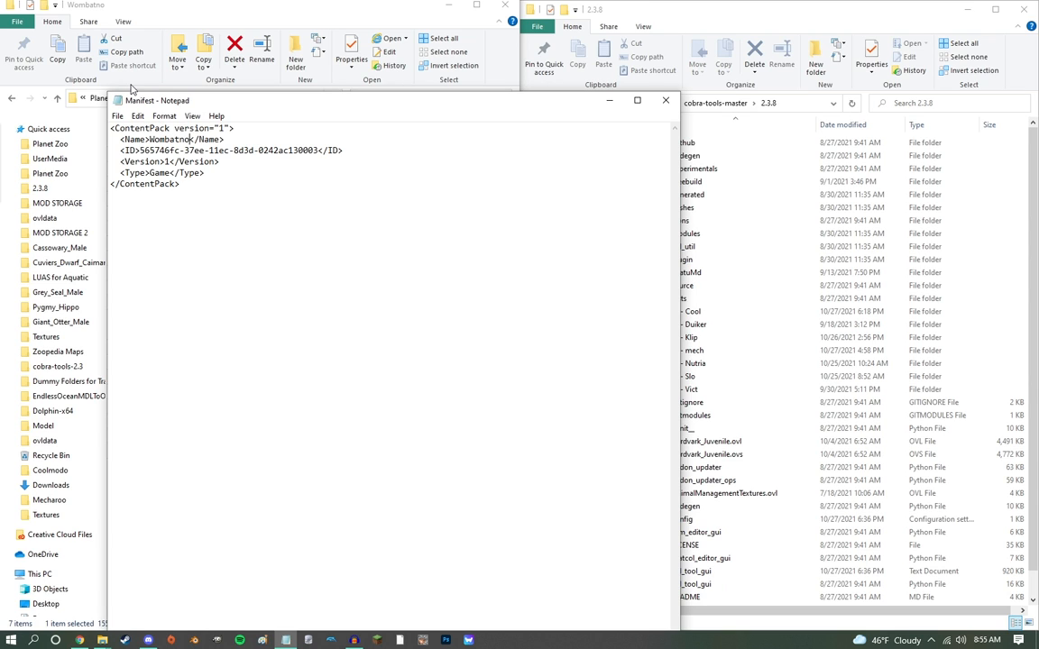
{"action": "left_click", "coordinate": [672, 102]}
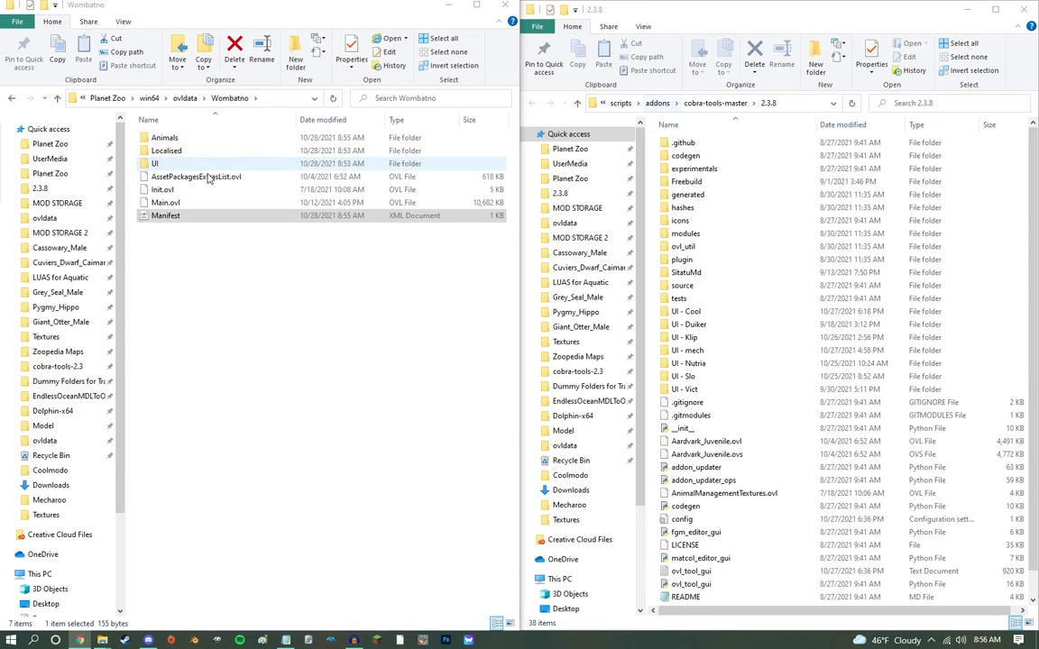
Step: Look through the names of the existing mod folders in ovldata and return to the Wombatno folder
{"action": "left_click", "coordinate": [185, 97]}
{"action": "scroll", "coordinate": [192, 209], "scroll_direction": "up", "scroll_amount": 15}
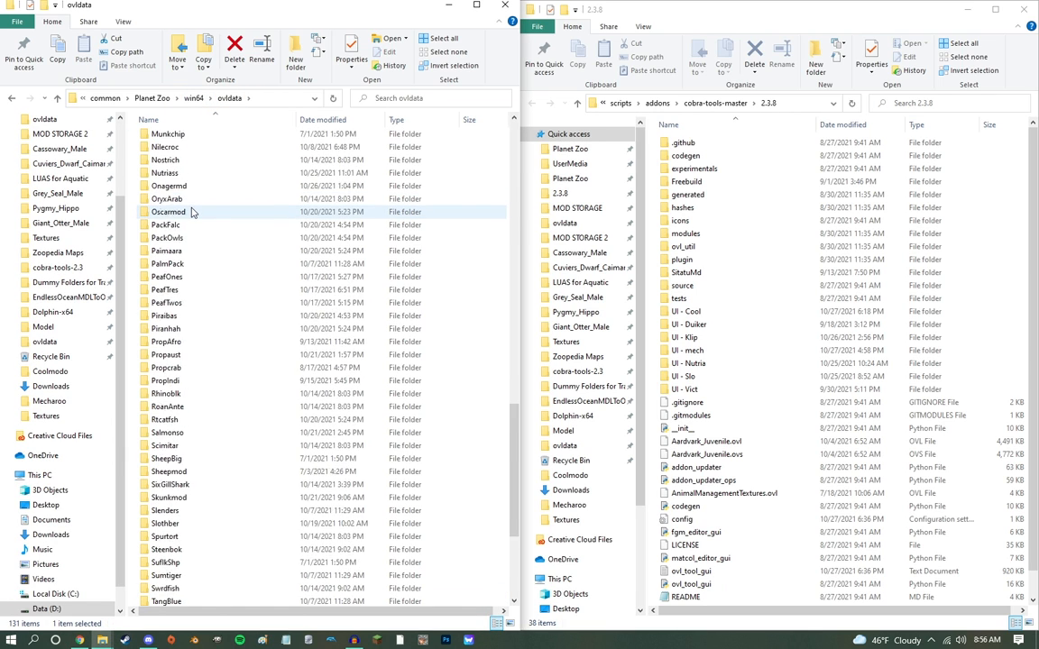
{"action": "scroll", "coordinate": [191, 211], "scroll_direction": "up", "scroll_amount": 7}
{"action": "scroll", "coordinate": [190, 212], "scroll_direction": "down", "scroll_amount": 20}
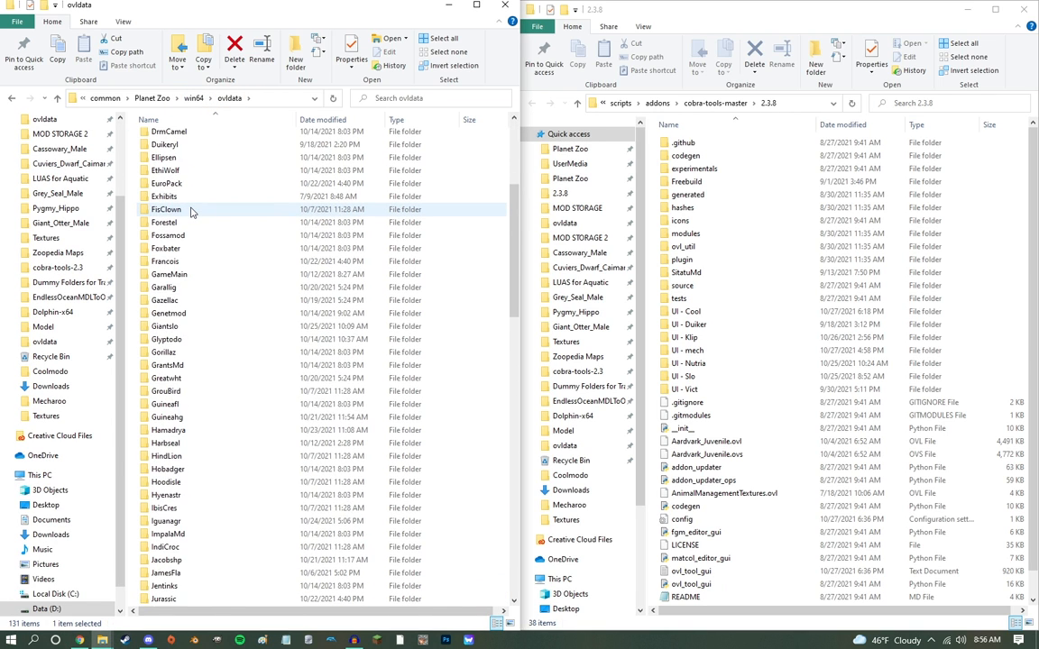
{"action": "scroll", "coordinate": [191, 212], "scroll_direction": "down", "scroll_amount": 8}
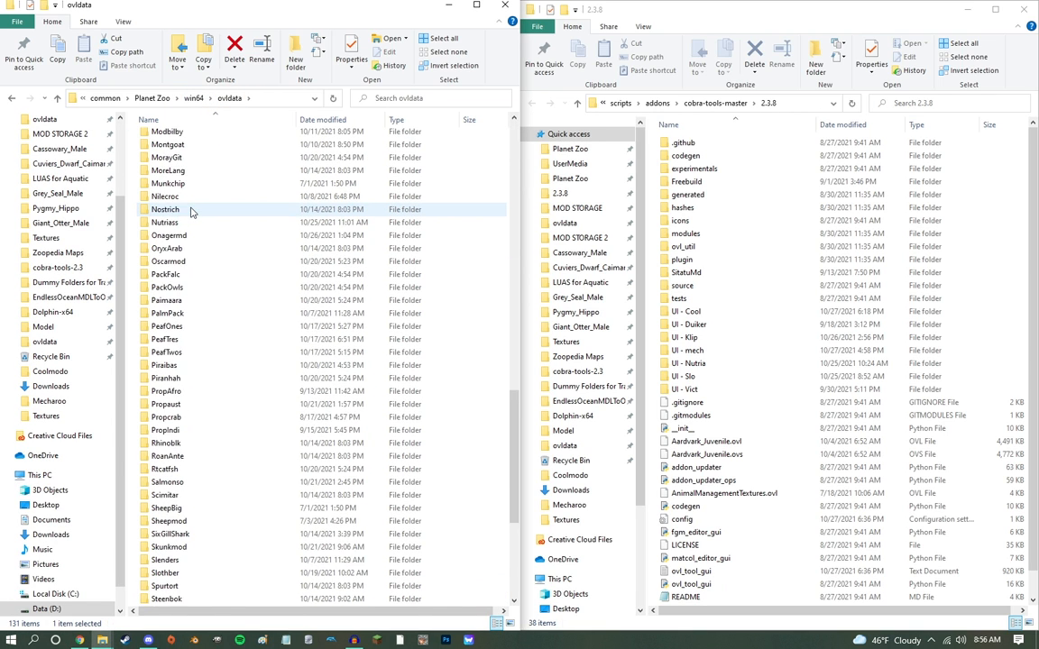
{"action": "left_click", "coordinate": [169, 339]}
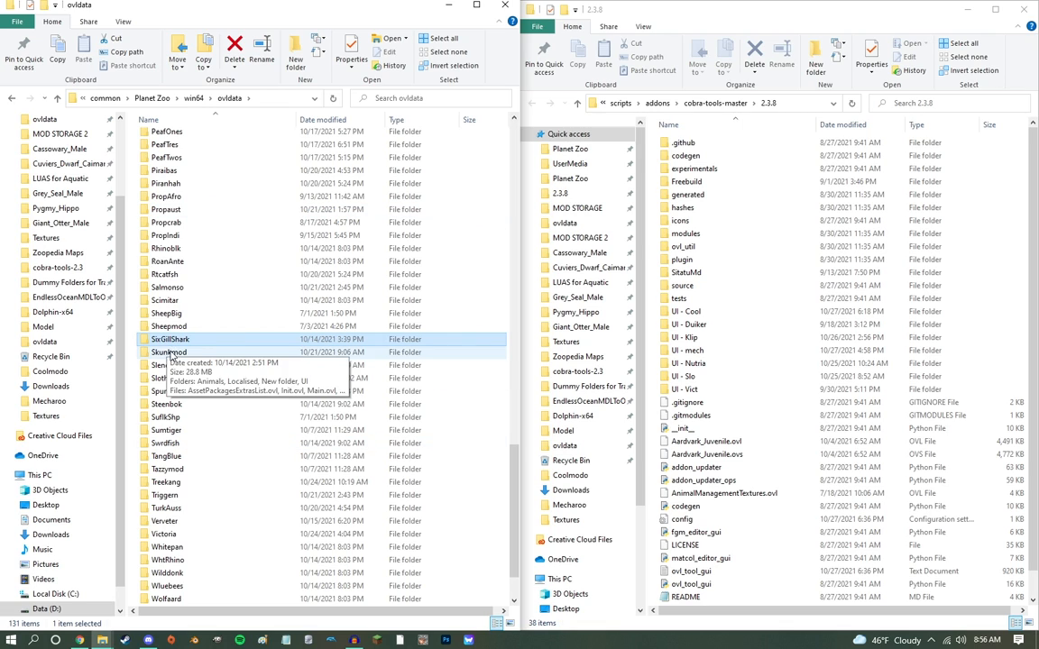
{"action": "left_click", "coordinate": [11, 99]}
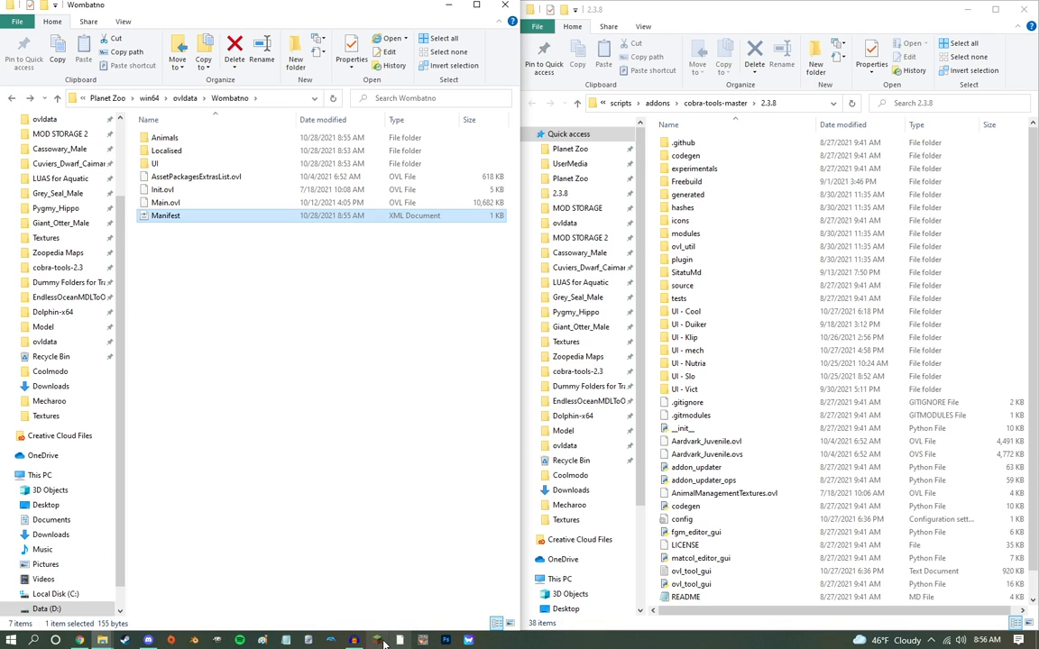
Step: Launch ovl_tool_gui from the 2.3.8 folder and place the OVL Archive Editor window over the two folder windows
{"action": "double_click", "coordinate": [708, 587]}
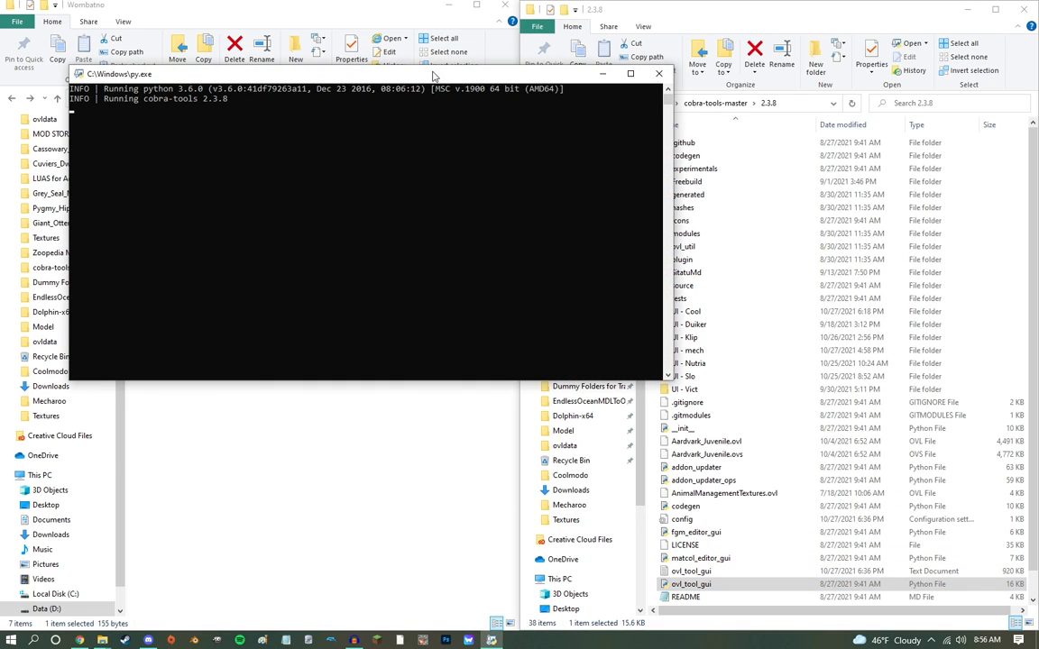
{"action": "key", "text": "Return"}
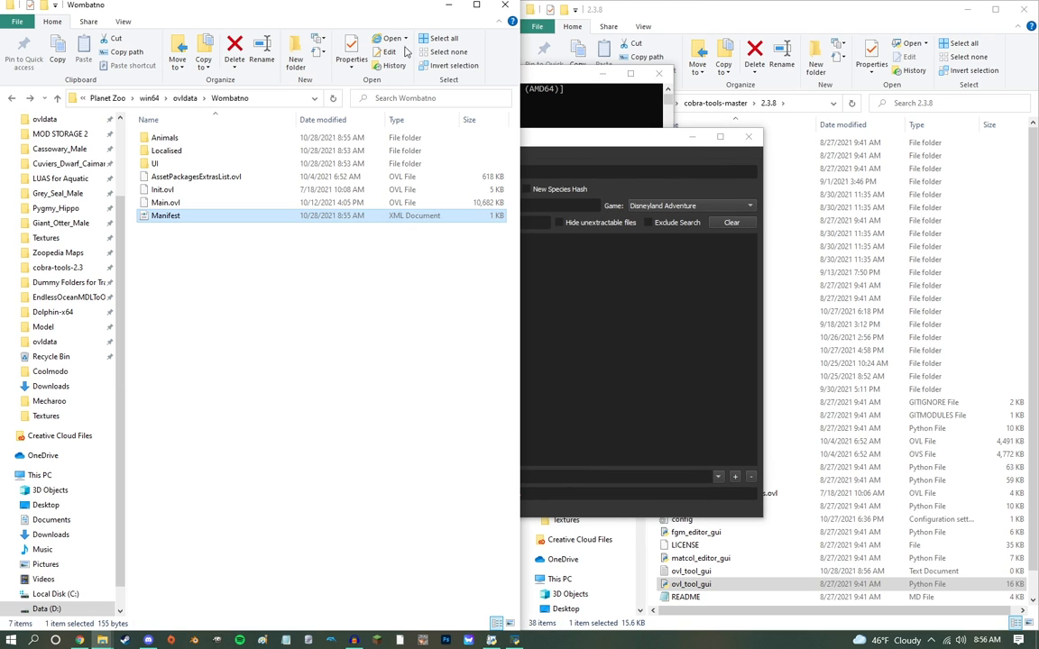
{"action": "left_click_drag", "start_coordinate": [532, 110], "coordinate": [558, 116]}
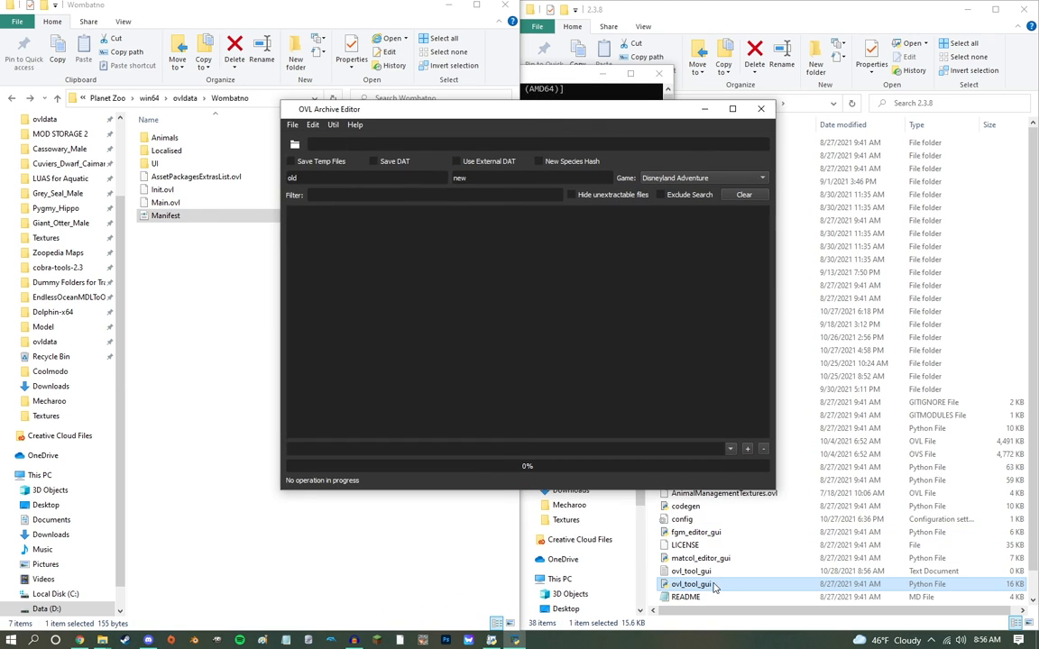
{"action": "left_click_drag", "start_coordinate": [451, 107], "coordinate": [421, 151]}
{"action": "left_click", "coordinate": [772, 12]}
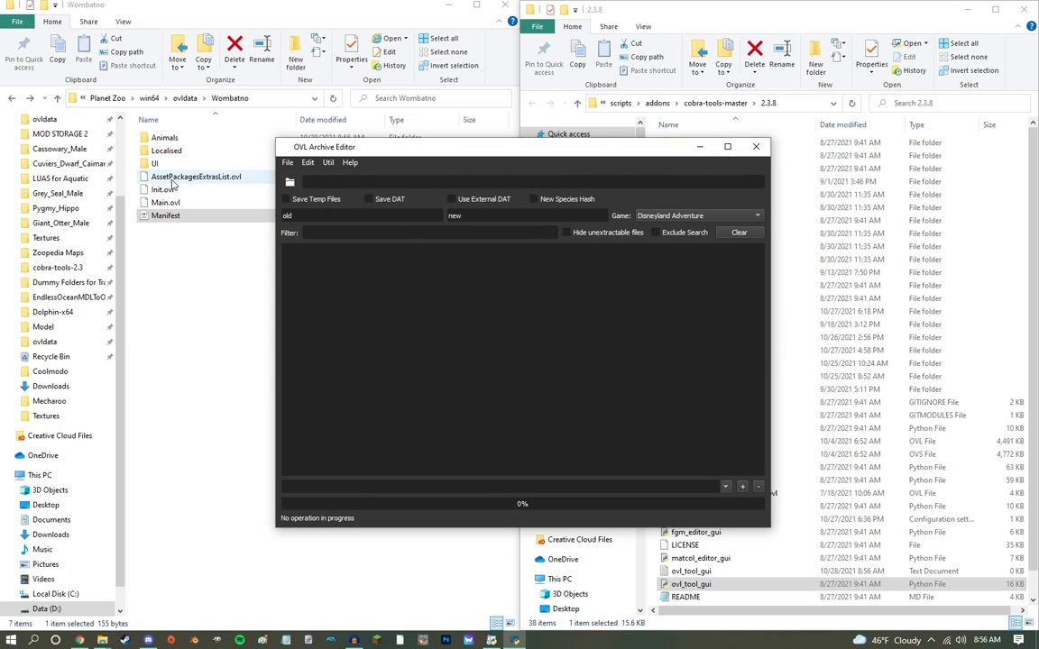
Step: Load Wombatno's Main.ovl into the OVL Archive Editor and remove Audio\Audio from its included OVL list, keeping AssetPackagesExtrasList
{"action": "left_click_drag", "start_coordinate": [181, 200], "coordinate": [365, 189]}
{"action": "scroll", "coordinate": [457, 327], "scroll_direction": "down", "scroll_amount": 5}
{"action": "scroll", "coordinate": [457, 327], "scroll_direction": "up", "scroll_amount": 5}
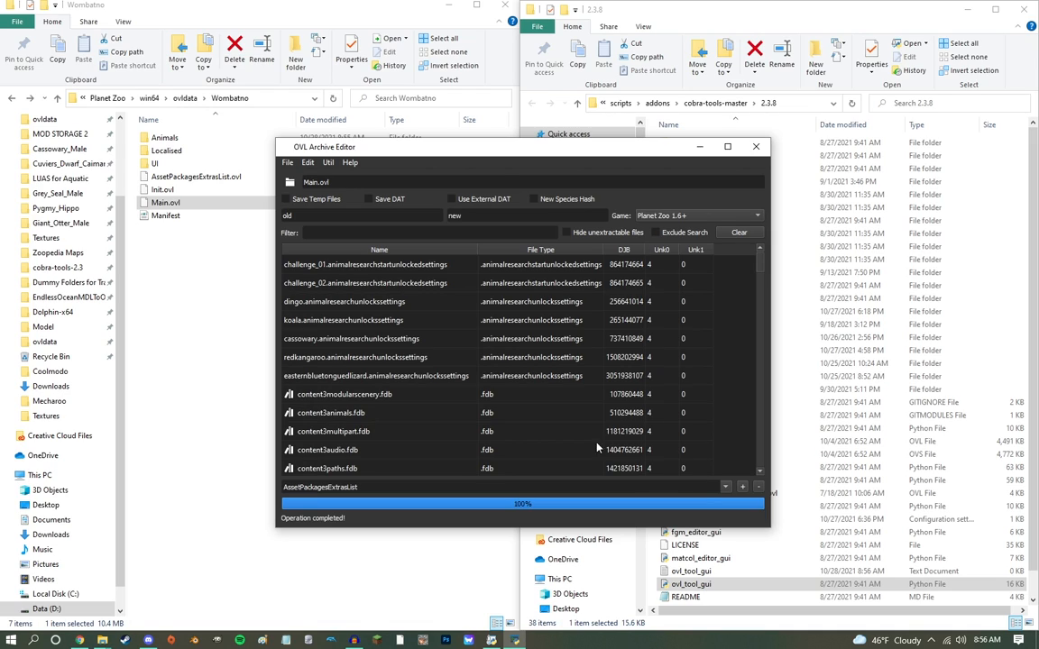
{"action": "left_click", "coordinate": [726, 487]}
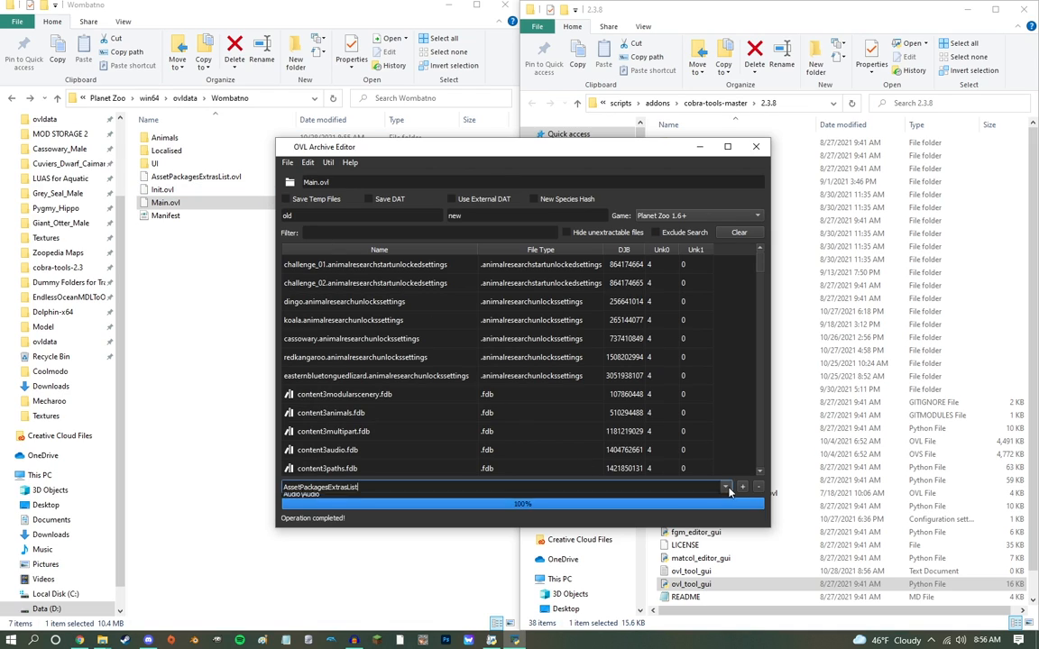
{"action": "left_click", "coordinate": [701, 501]}
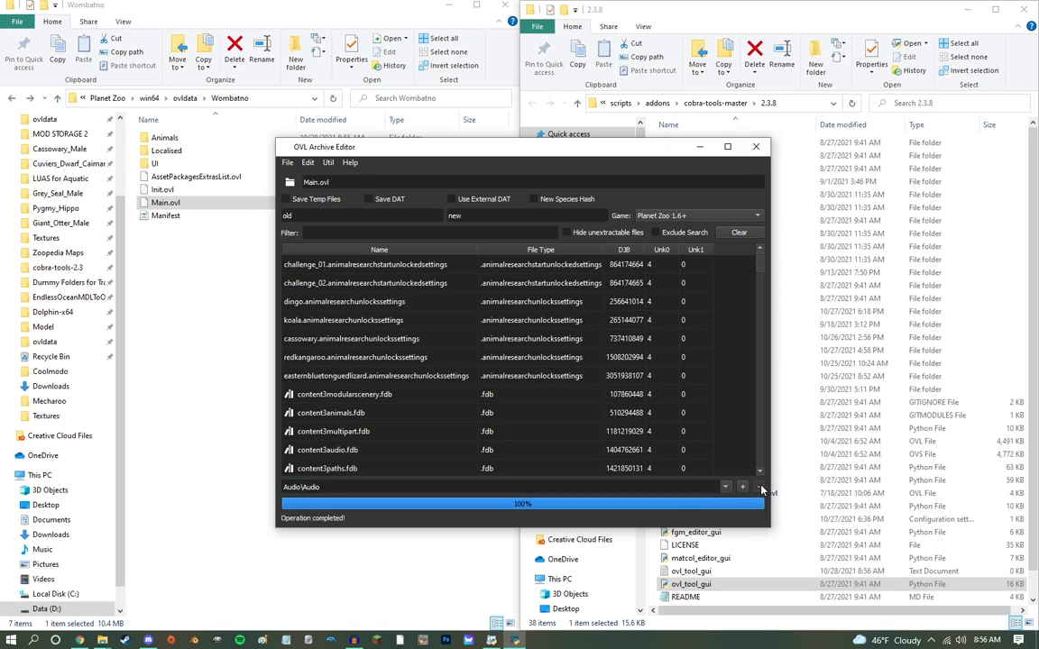
{"action": "left_click", "coordinate": [725, 487]}
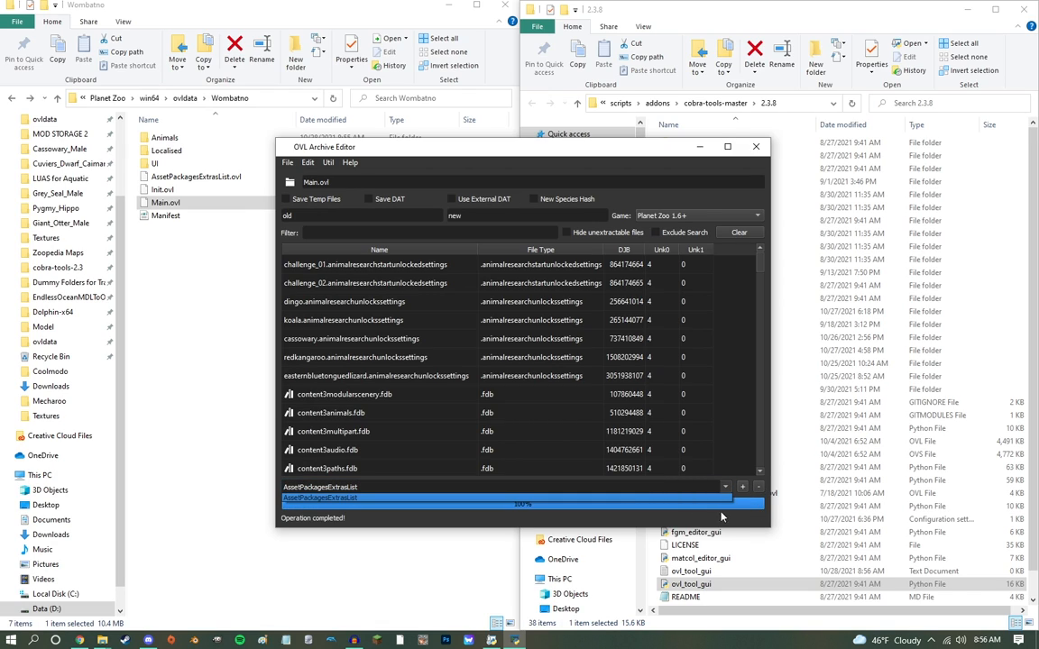
{"action": "left_click", "coordinate": [715, 507]}
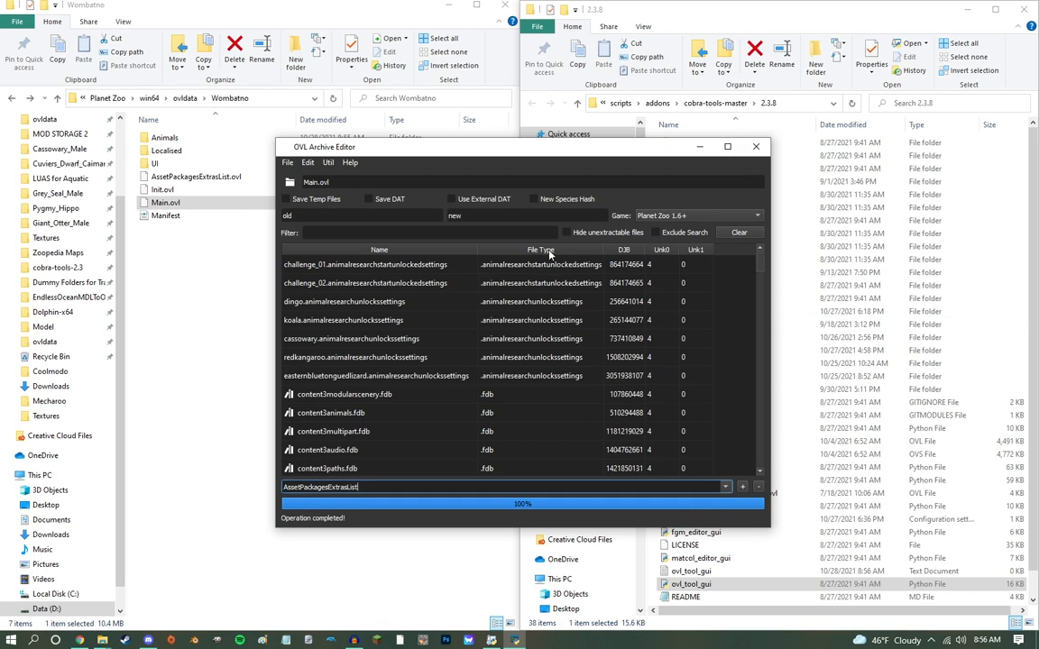
Step: Save the archive as Main.ovl in the Wombatno folder, overwriting the existing file, and move the editor window aside
{"action": "key", "text": "ctrl+s"}
{"action": "left_click", "coordinate": [278, 104]}
{"action": "key", "text": "ctrl+c"}
{"action": "left_click", "coordinate": [604, 192]}
{"action": "key", "text": "ctrl+v"}
{"action": "key", "text": "Return"}
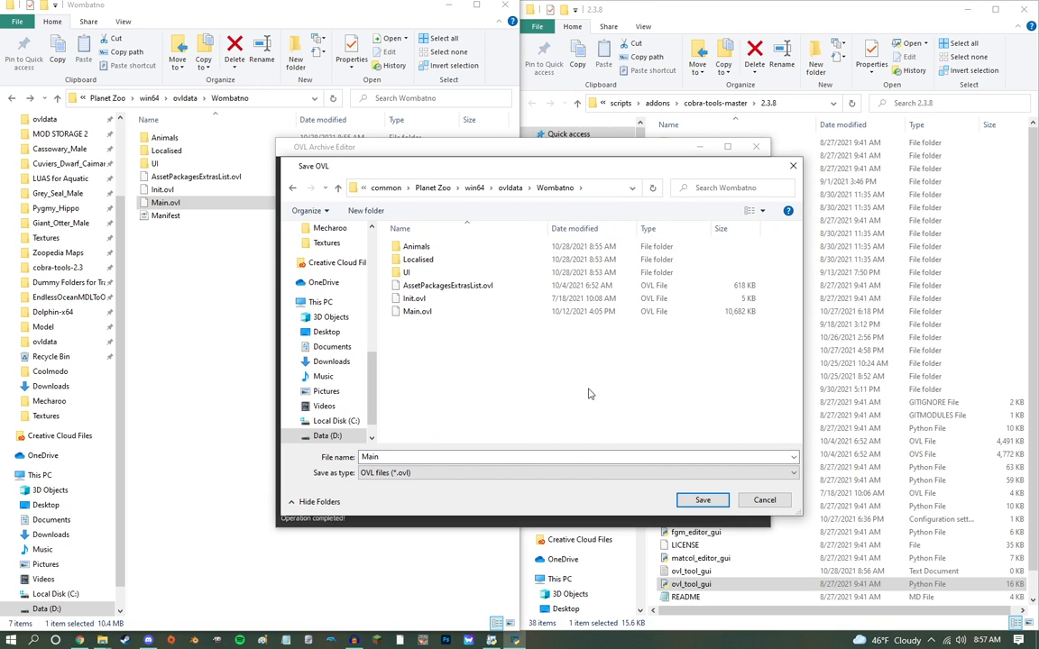
{"action": "key", "text": "Return"}
{"action": "left_click", "coordinate": [547, 322]}
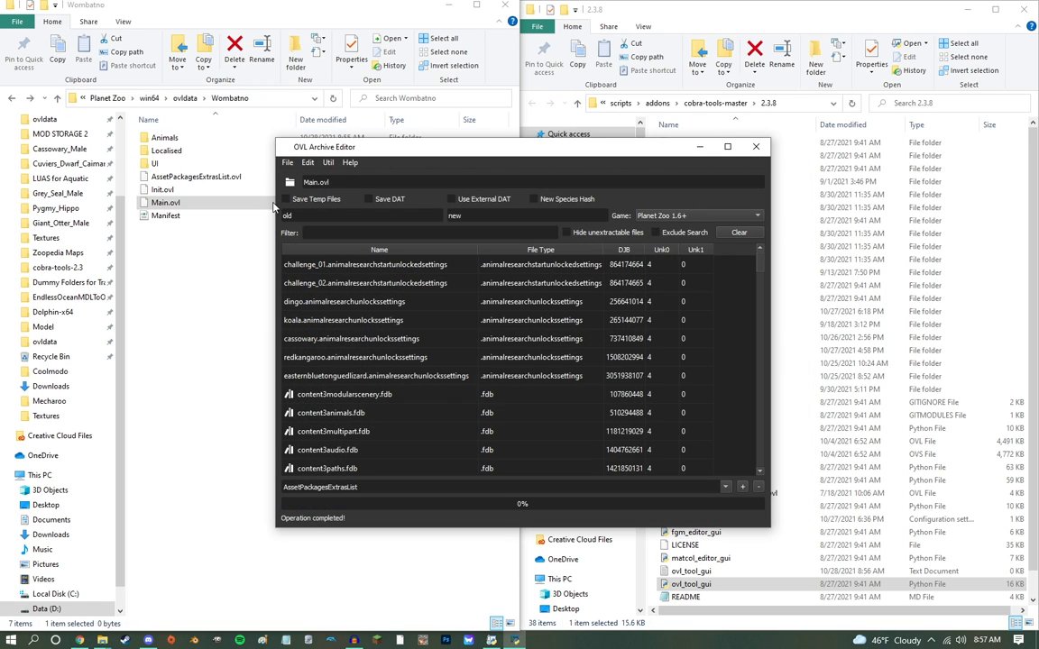
{"action": "left_click", "coordinate": [289, 99]}
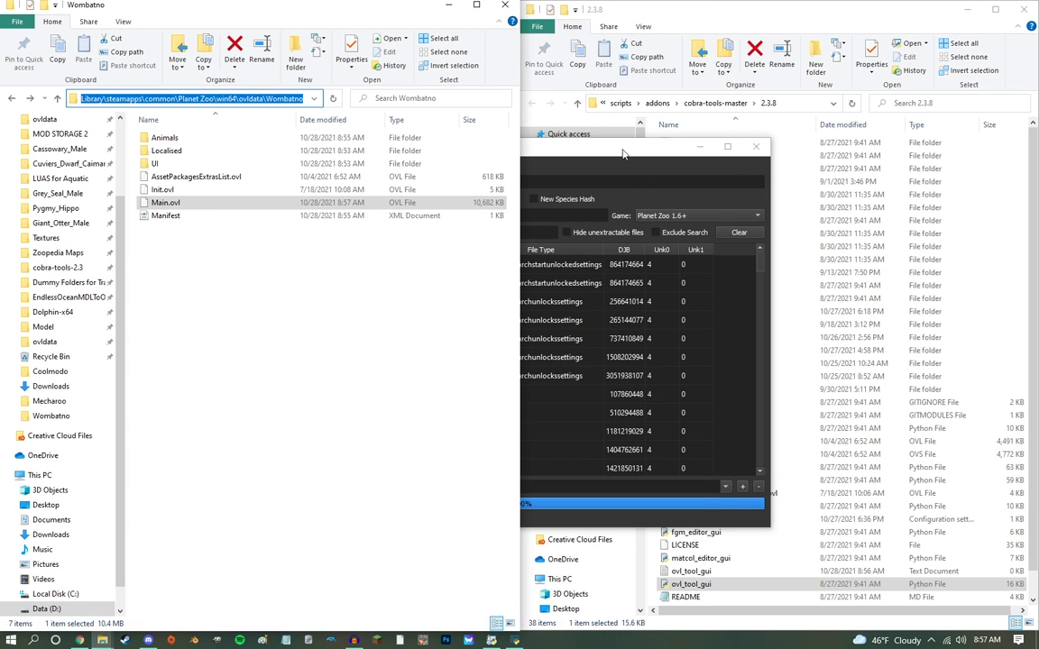
{"action": "left_click", "coordinate": [622, 157]}
{"action": "left_click_drag", "start_coordinate": [529, 150], "coordinate": [665, 96]}
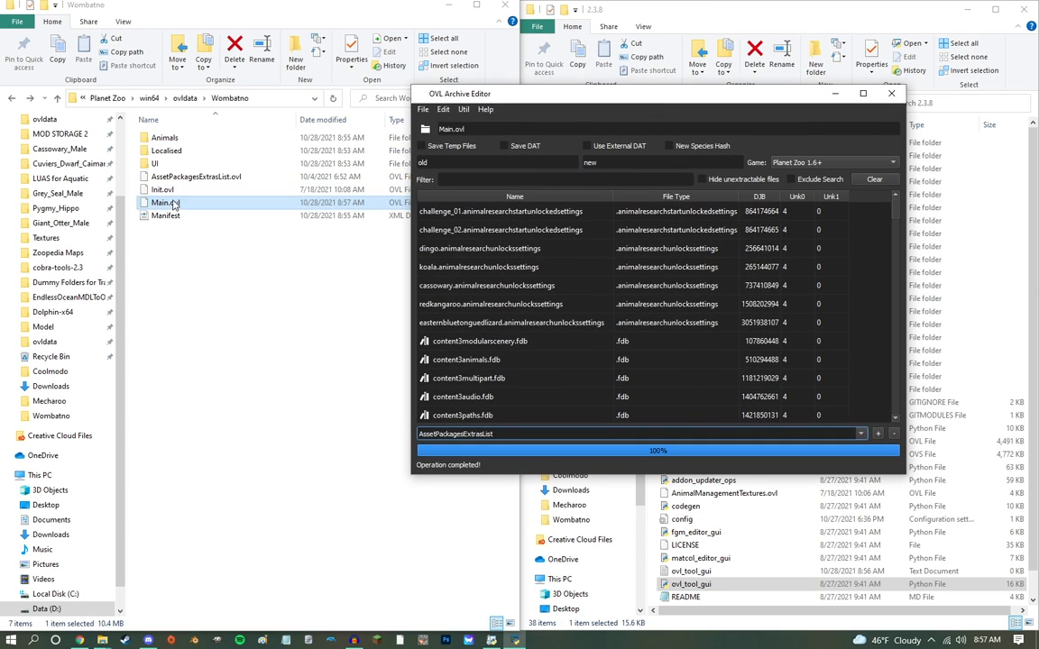
Step: In Wombatno's UI\Textures folder, delete Blueprints_Content3, FrontEndMenu, MechanicResearch_Content3 and Scenery_Content3
{"action": "double_click", "coordinate": [155, 165]}
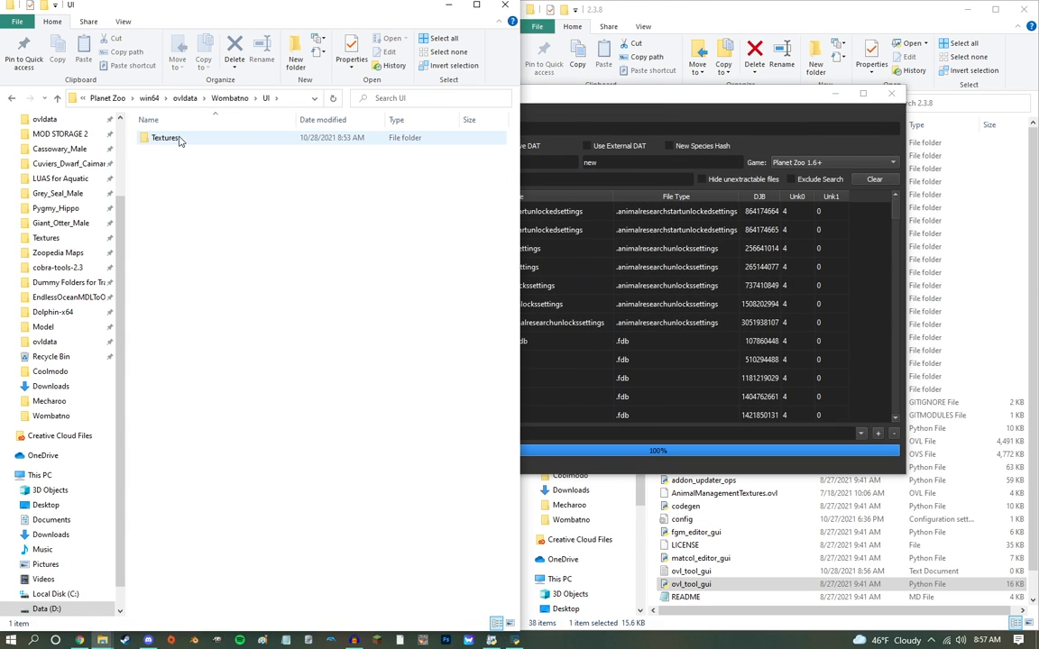
{"action": "double_click", "coordinate": [171, 138]}
{"action": "left_click", "coordinate": [184, 189]}
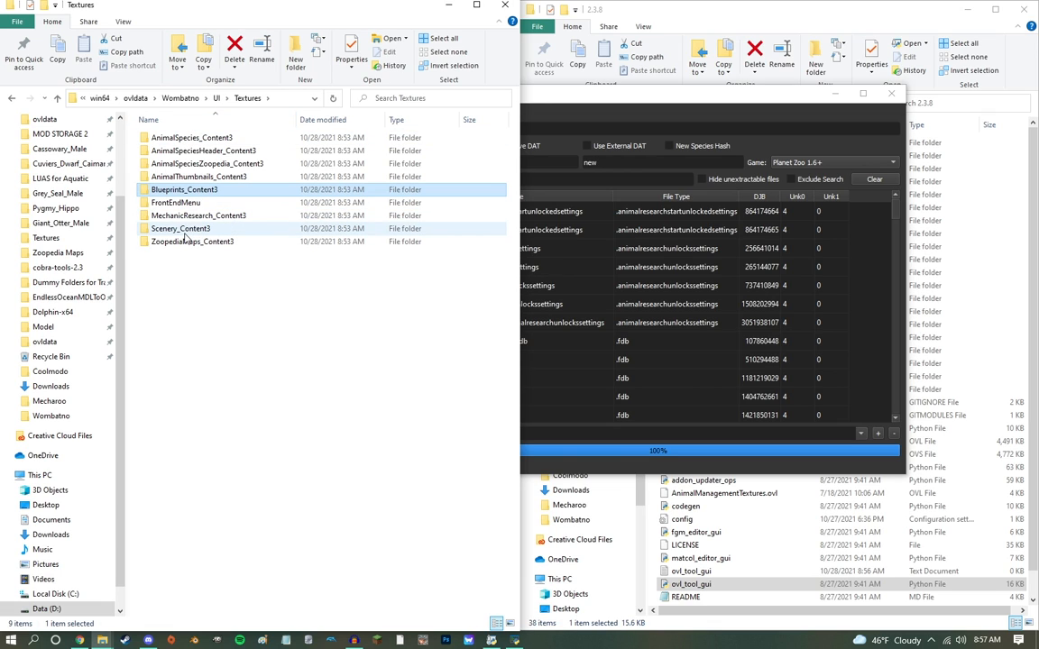
{"action": "left_click", "coordinate": [181, 230], "text": "shift"}
{"action": "key", "text": "Delete"}
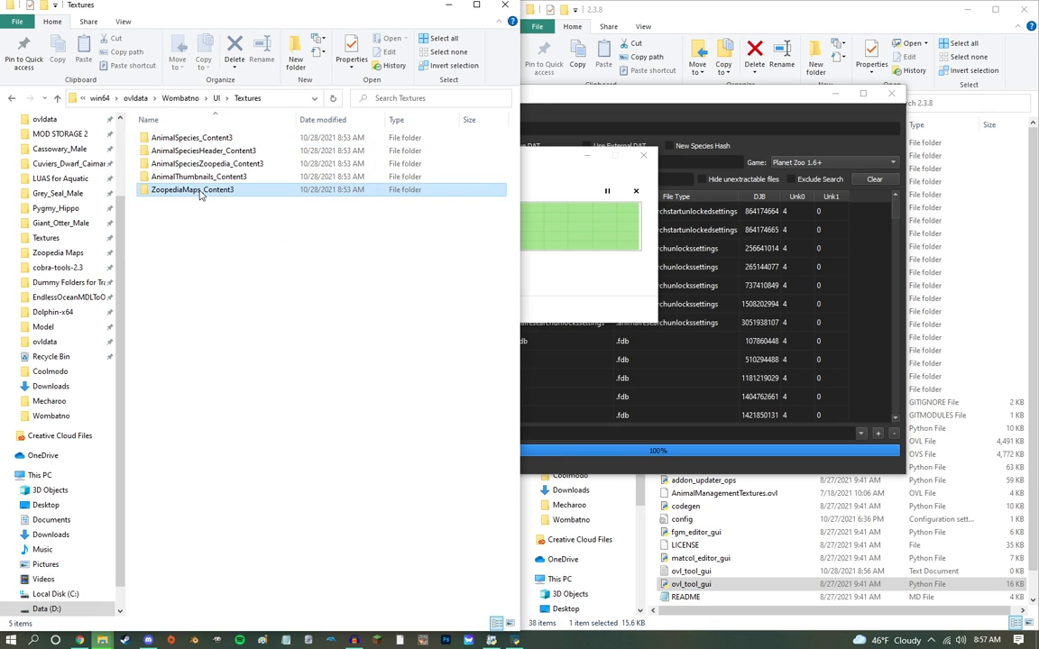
Step: Delete the five map images in ZoopediaMaps_Content3 and move its OVL file up into the Textures folder
{"action": "double_click", "coordinate": [194, 192]}
{"action": "left_click", "coordinate": [183, 166]}
{"action": "left_click", "coordinate": [487, 159], "text": "shift"}
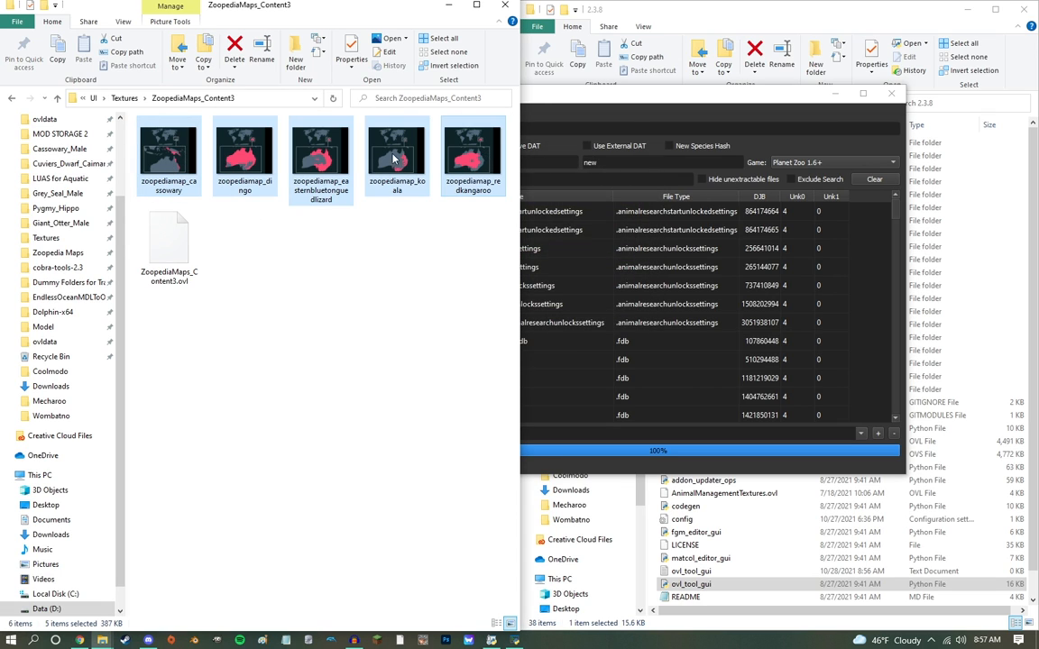
{"action": "key", "text": "Delete"}
{"action": "left_click_drag", "start_coordinate": [160, 167], "coordinate": [126, 98]}
{"action": "left_click", "coordinate": [125, 97]}
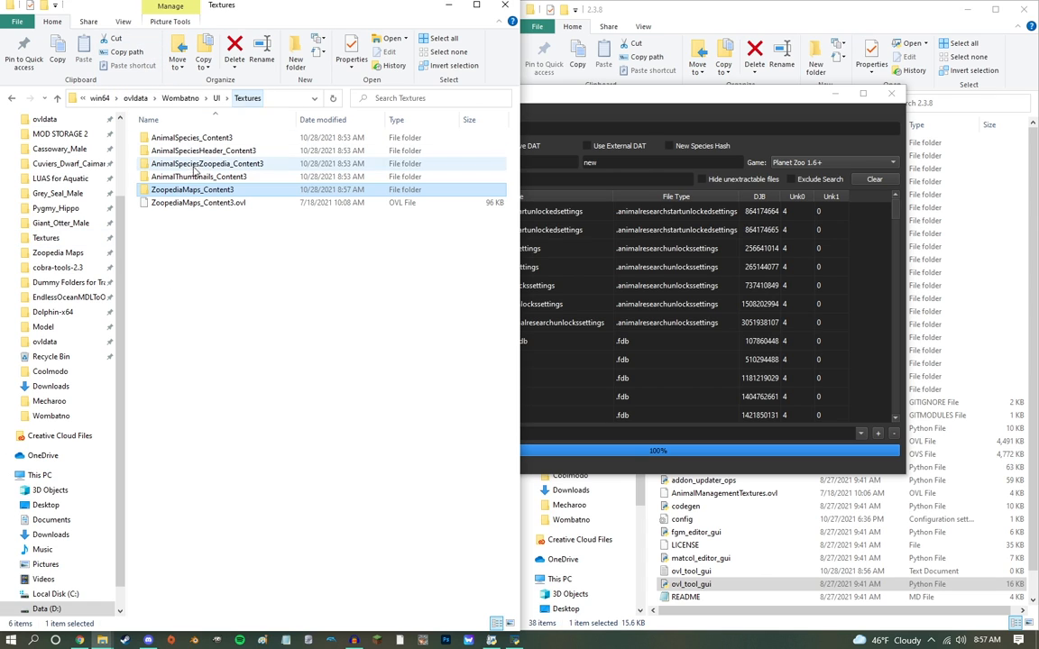
Step: Move the OVL files out of the AnimalThumbnails, AnimalSpeciesZoopedia, AnimalSpeciesHeader and AnimalSpecies Content3 folders up into Textures
{"action": "double_click", "coordinate": [164, 151]}
{"action": "left_click_drag", "start_coordinate": [164, 148], "coordinate": [126, 97]}
{"action": "left_click", "coordinate": [126, 97]}
{"action": "left_click", "coordinate": [180, 165]}
{"action": "double_click", "coordinate": [180, 165]}
{"action": "left_click_drag", "start_coordinate": [167, 141], "coordinate": [116, 98]}
{"action": "left_click", "coordinate": [116, 97]}
{"action": "double_click", "coordinate": [192, 154]}
{"action": "left_click_drag", "start_coordinate": [167, 142], "coordinate": [115, 98]}
{"action": "left_click", "coordinate": [116, 98]}
{"action": "double_click", "coordinate": [191, 137]}
{"action": "left_click_drag", "start_coordinate": [167, 141], "coordinate": [115, 97]}
{"action": "left_click", "coordinate": [116, 98]}
Step: Rename the ZoopediaMaps_Content3 folder and its matching OVL file together as ZoopediaMaps_Wombatno
{"action": "left_click", "coordinate": [197, 256]}
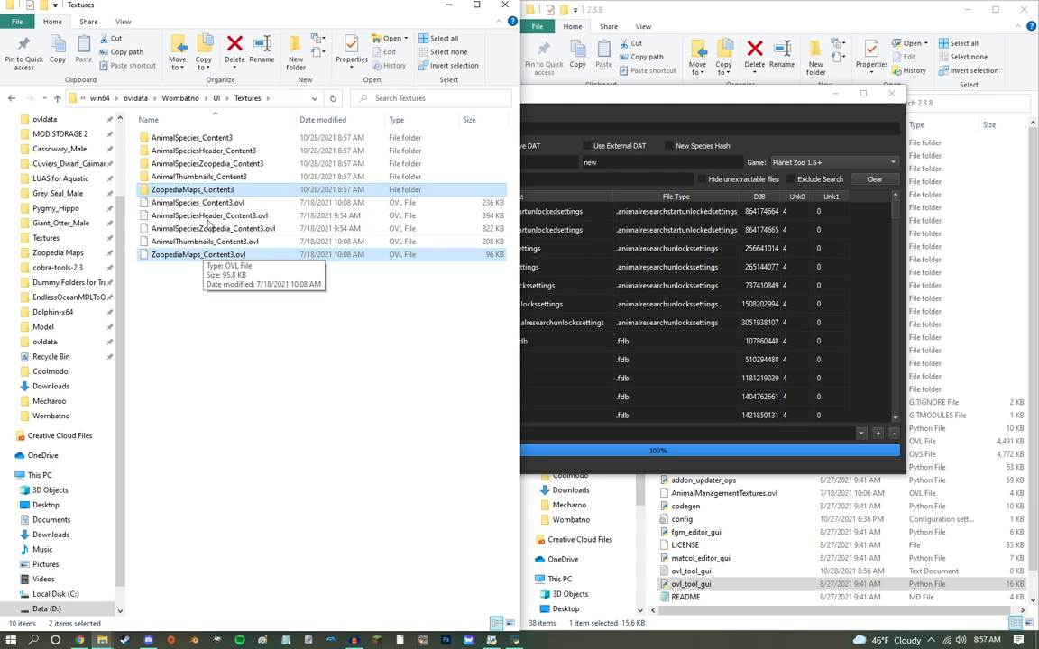
{"action": "left_click", "coordinate": [192, 190], "text": "ctrl"}
{"action": "right_click", "coordinate": [179, 189]}
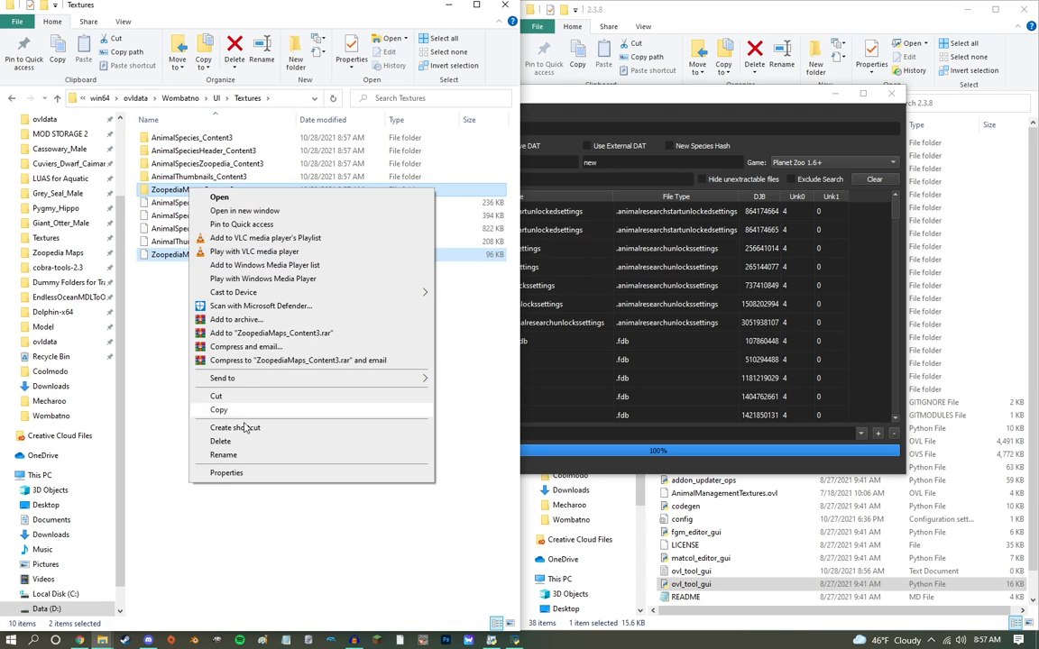
{"action": "left_click", "coordinate": [217, 415]}
{"action": "left_click_drag", "start_coordinate": [233, 190], "coordinate": [225, 191]}
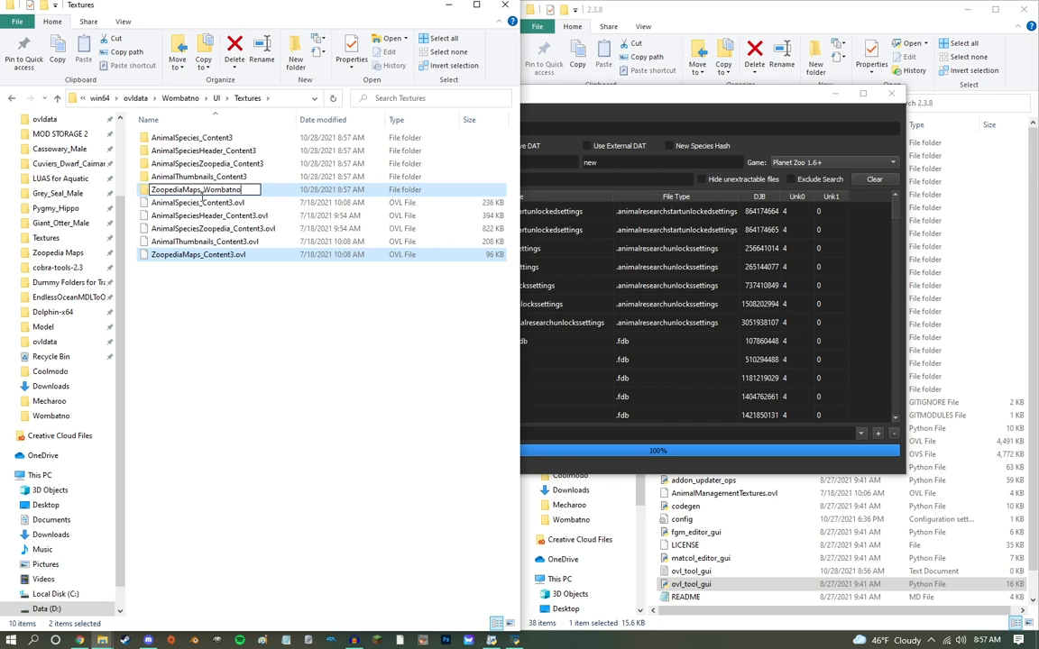
{"action": "key", "text": "Return"}
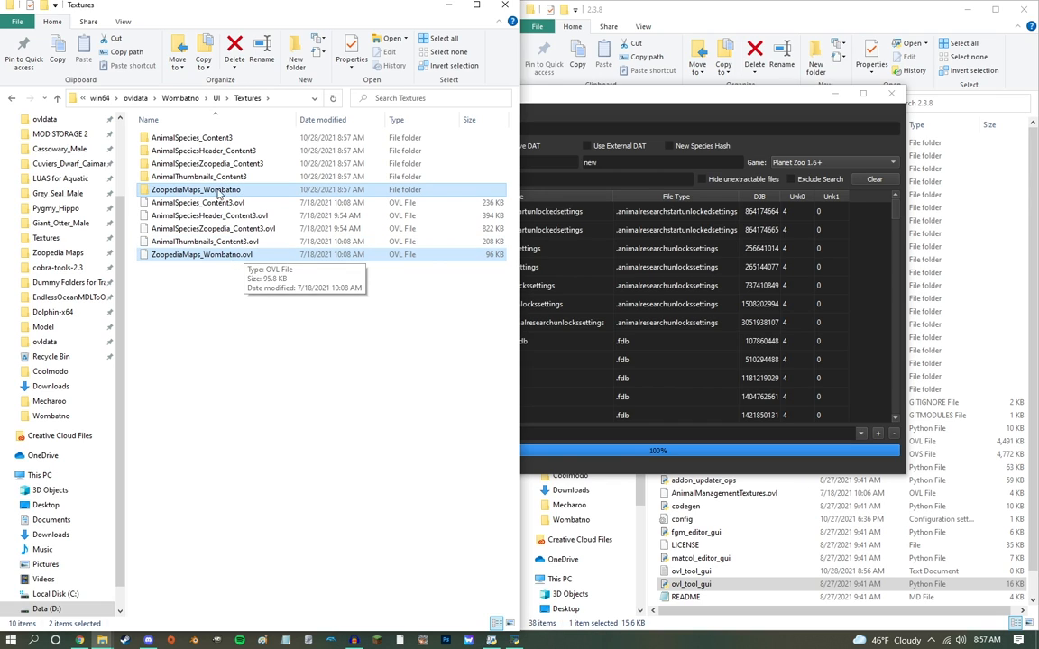
Step: Rename the AnimalThumbnails_Content3 folder and its matching OVL file together as AnimalThumbnails_Wombatno
{"action": "left_click", "coordinate": [194, 242]}
{"action": "left_click", "coordinate": [216, 178], "text": "ctrl"}
{"action": "right_click", "coordinate": [223, 178]}
{"action": "left_click", "coordinate": [255, 402]}
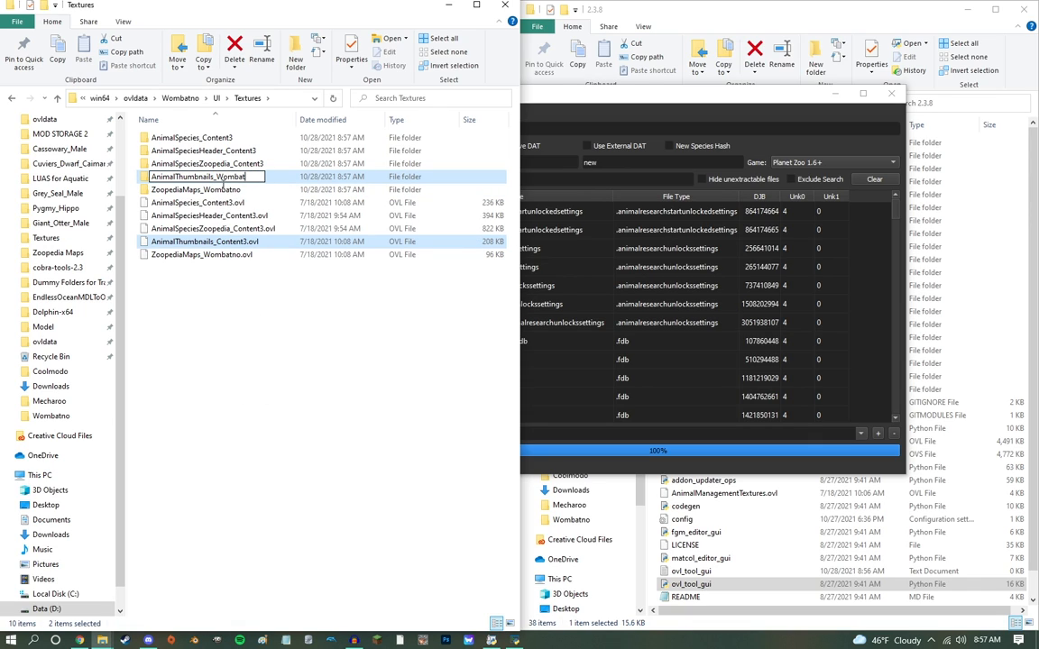
Step: Rename the AnimalSpeciesZoopedia_Content3 folder and its matching OVL file together as AnimalSpeciesZoopedia_Wombatno
{"action": "left_click", "coordinate": [225, 228]}
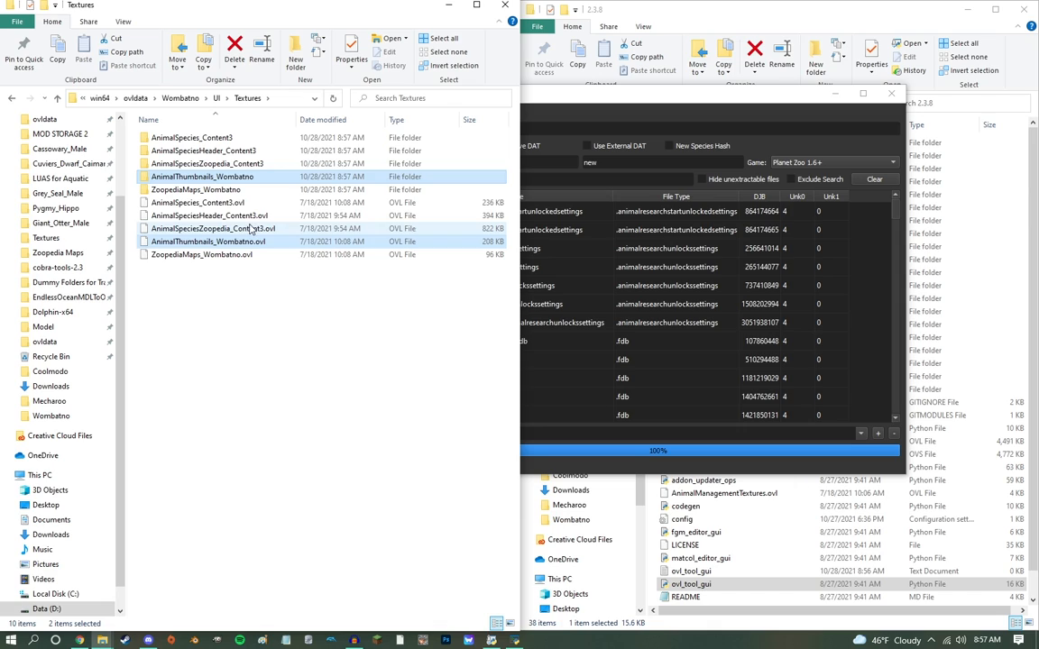
{"action": "left_click", "coordinate": [226, 163], "text": "ctrl"}
{"action": "right_click", "coordinate": [249, 164]}
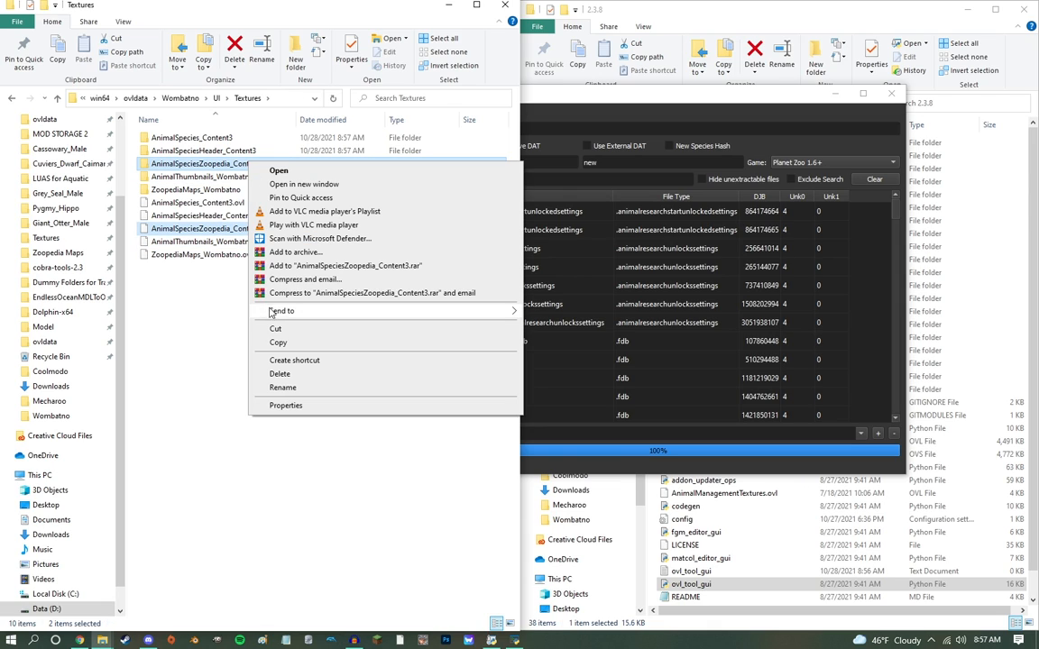
{"action": "left_click", "coordinate": [284, 388]}
{"action": "left_click_drag", "start_coordinate": [273, 164], "coordinate": [235, 178]}
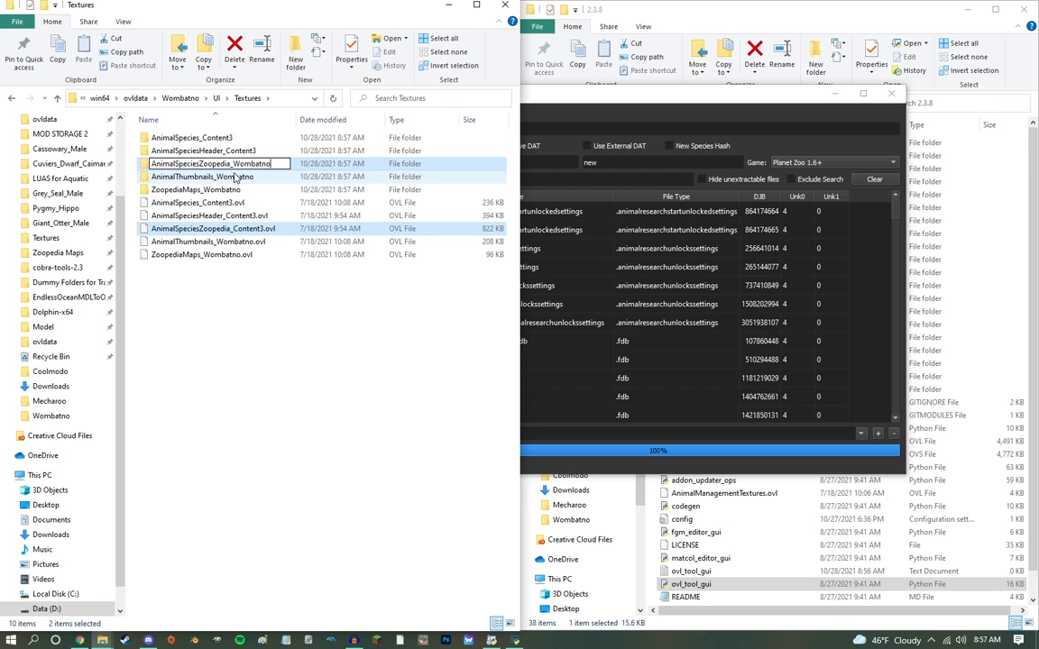
{"action": "key", "text": "Return"}
Step: Rename the AnimalSpeciesHeader_Content3 folder and its matching OVL file together as AnimalSpeciesHeader_Wombatno
{"action": "left_click", "coordinate": [225, 215]}
{"action": "right_click", "coordinate": [221, 153]}
{"action": "left_click", "coordinate": [272, 372]}
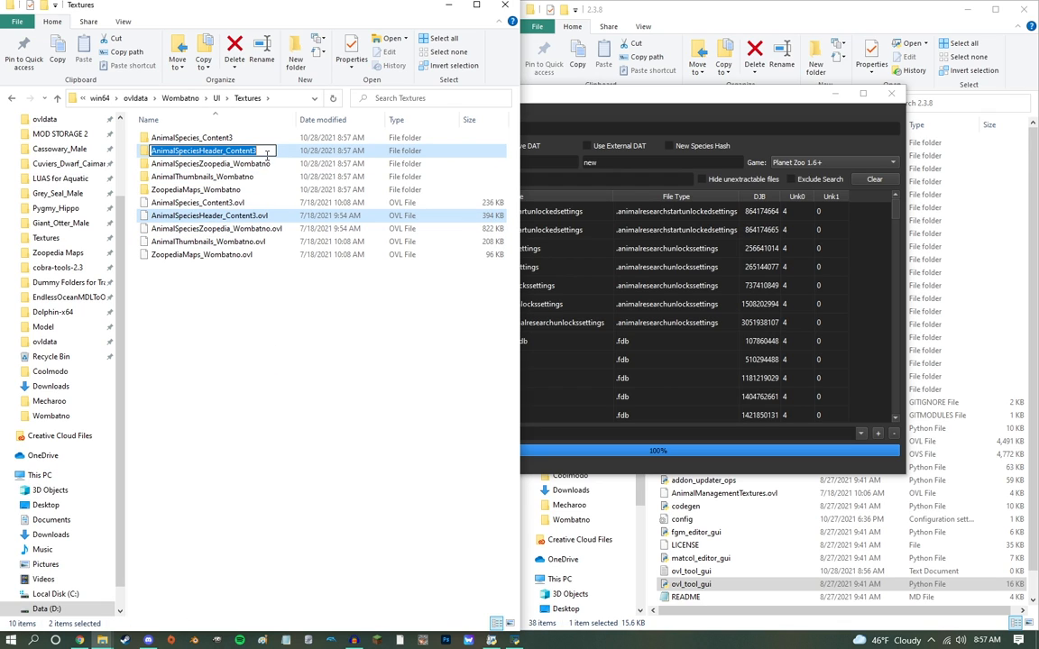
{"action": "left_click_drag", "start_coordinate": [267, 154], "coordinate": [227, 157]}
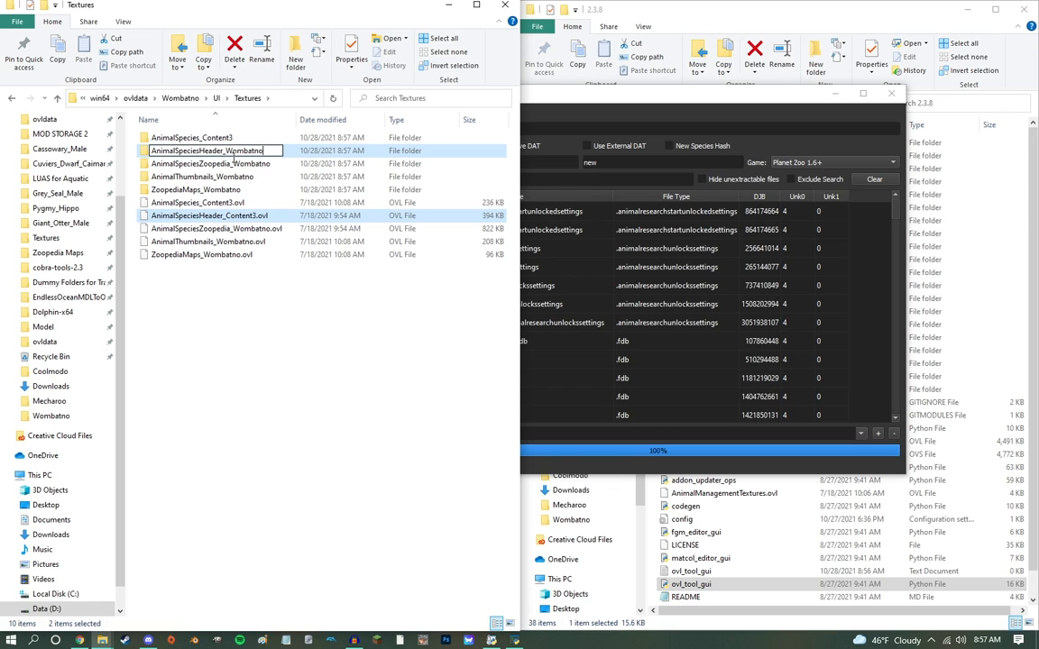
{"action": "key", "text": "Return"}
Step: Rename the AnimalSpecies_Content3 folder and its matching OVL file together as AnimalSpecies_Wombatno
{"action": "left_click", "coordinate": [216, 203]}
{"action": "left_click", "coordinate": [193, 142], "text": "ctrl"}
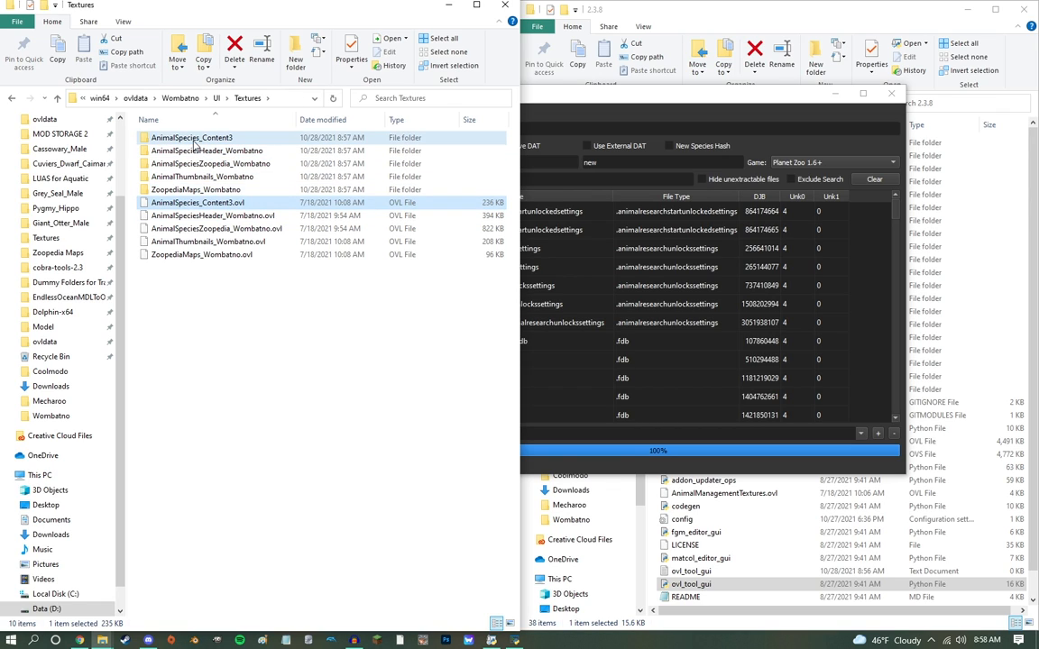
{"action": "right_click", "coordinate": [193, 142]}
{"action": "left_click", "coordinate": [220, 362]}
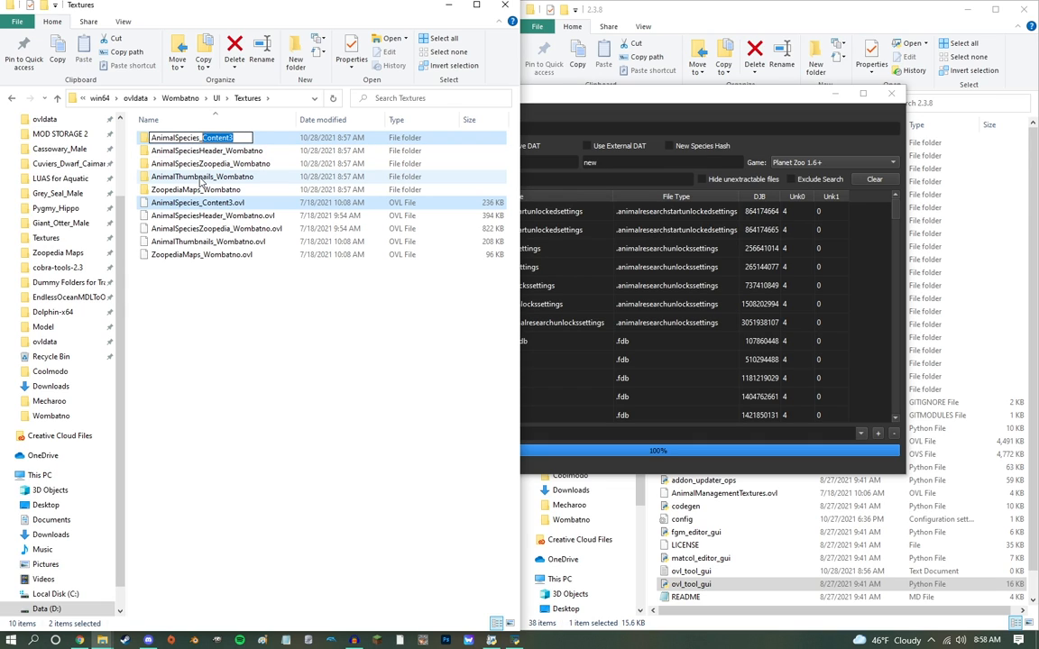
{"action": "key", "text": "Return"}
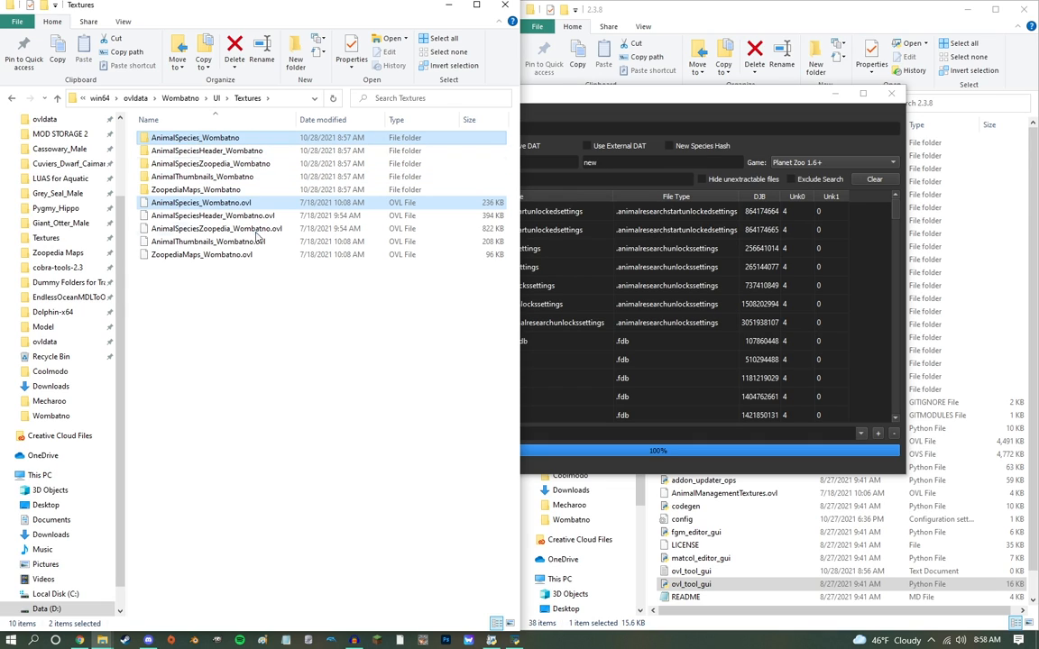
{"action": "left_click", "coordinate": [298, 307]}
Step: Load AnimalSpecies_Wombatno.ovl into OVL Archive Editor, set koala as the search name and nobat as the replacement, and filter the list by nobat
{"action": "left_click_drag", "start_coordinate": [235, 204], "coordinate": [624, 132]}
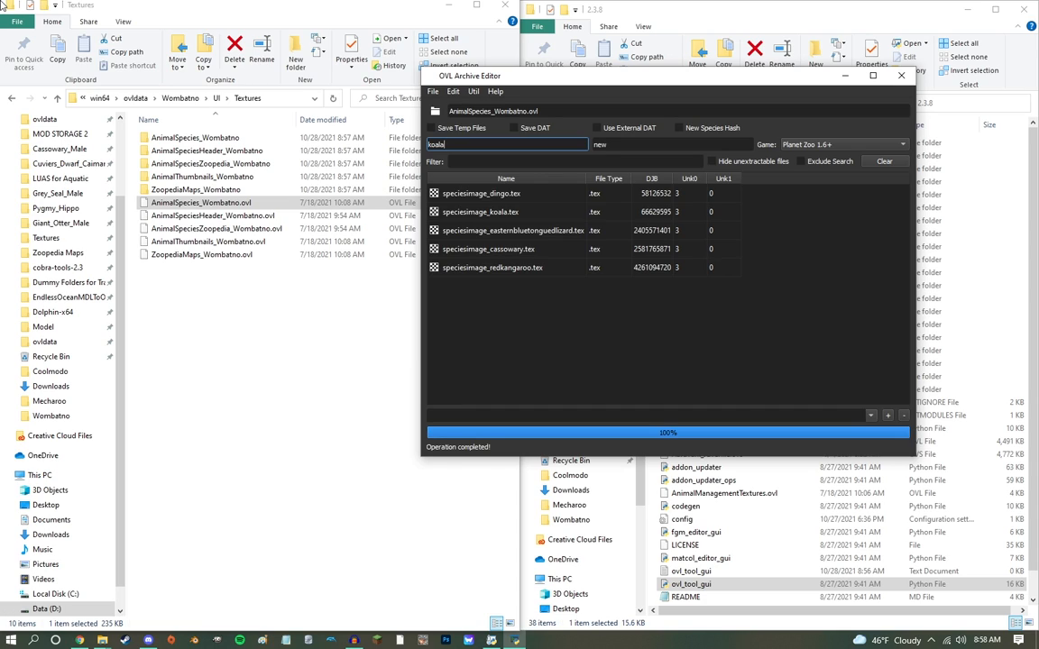
{"action": "key", "text": "Tab"}
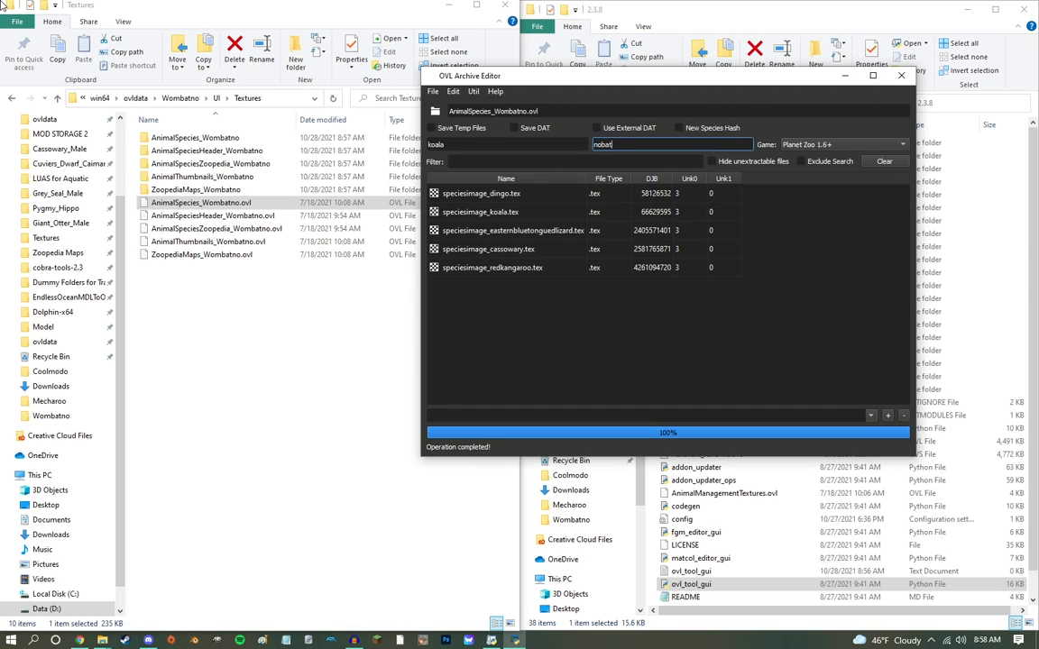
{"action": "key", "text": "shift+Tab"}
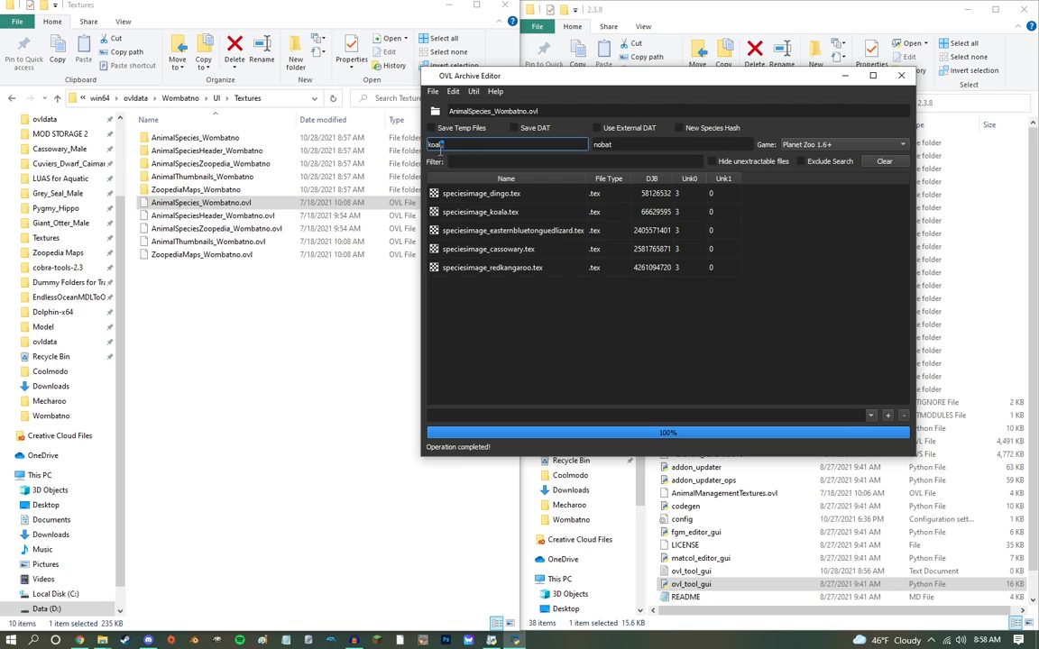
{"action": "left_click", "coordinate": [609, 161]}
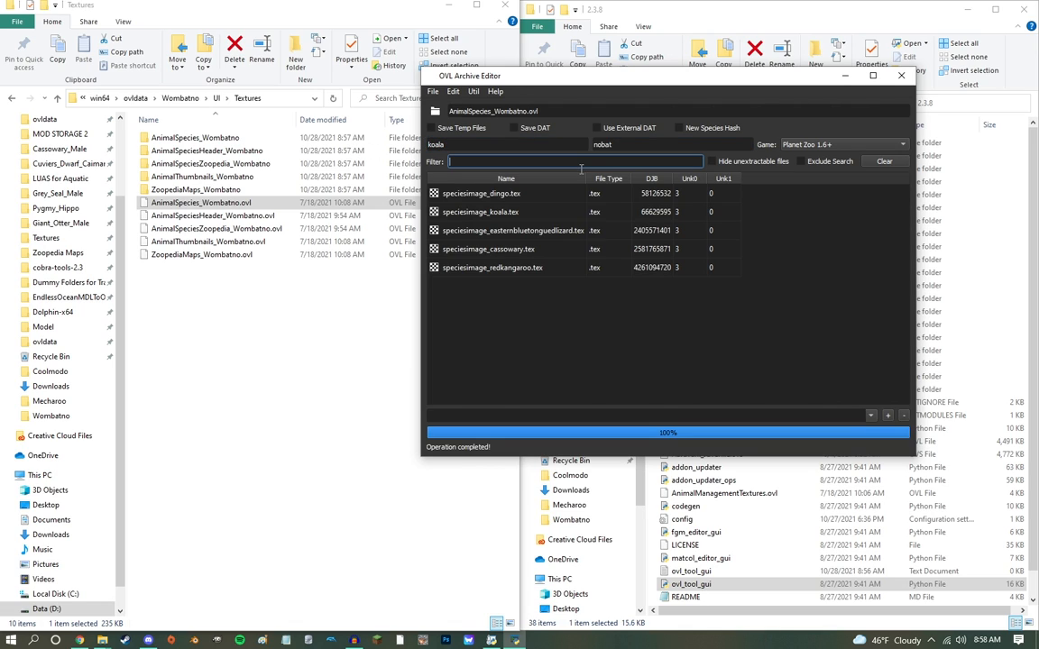
{"action": "type", "text": "nobat"}
{"action": "left_click", "coordinate": [647, 144]}
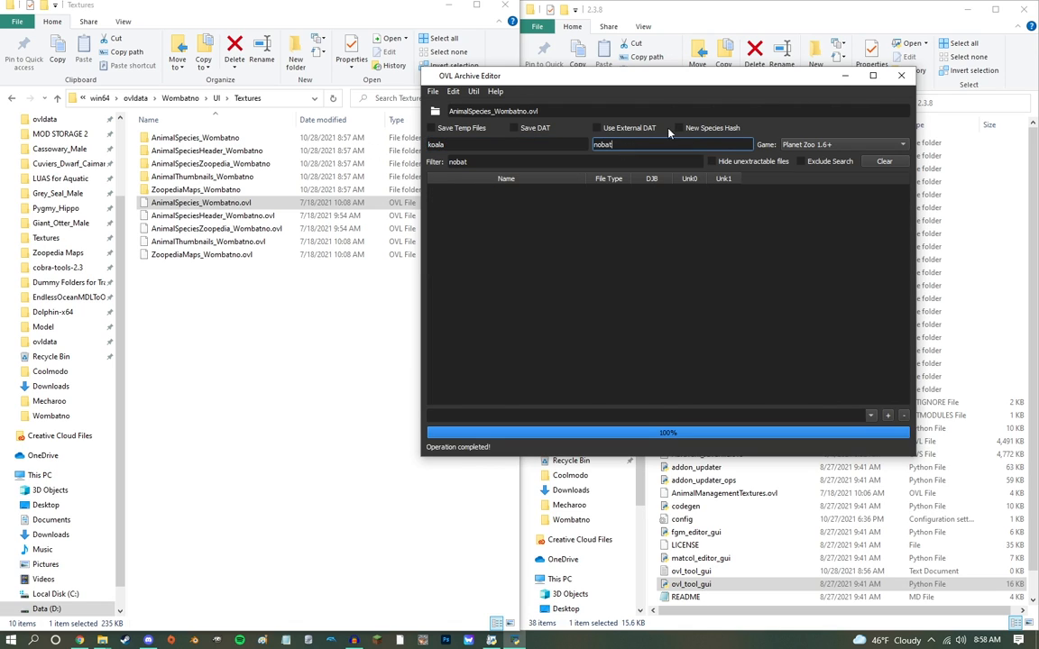
Step: Apply the koala-to-nobat renaming and save AnimalSpecies_Wombatno.ovl over the existing file in Wombatno's UI Textures folder
{"action": "key", "text": "ctrl+r"}
{"action": "key", "text": "ctrl+s"}
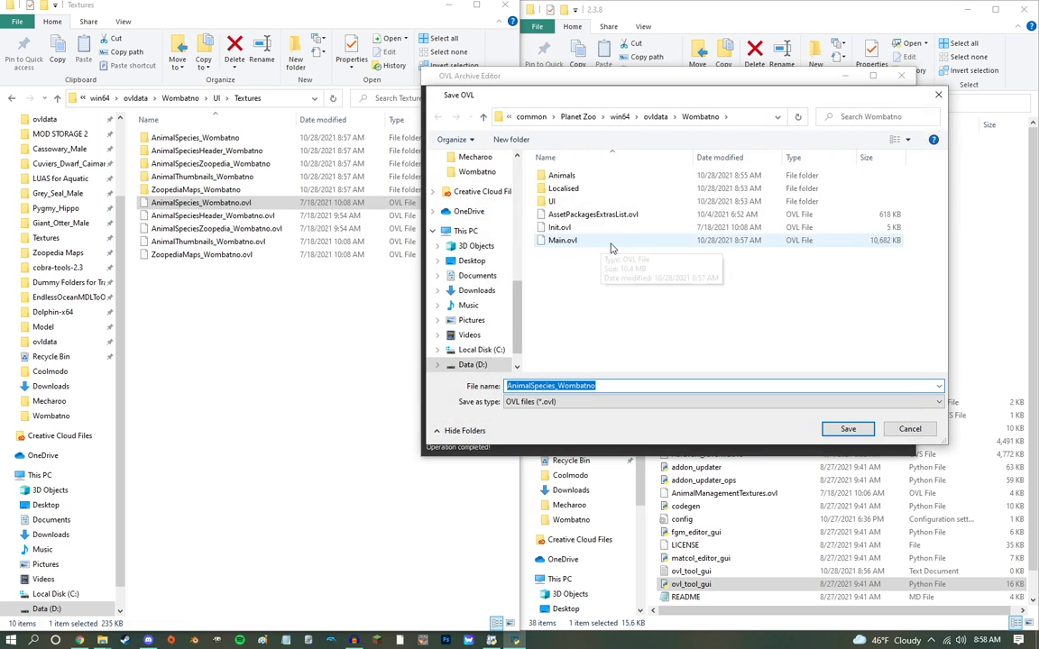
{"action": "double_click", "coordinate": [574, 202]}
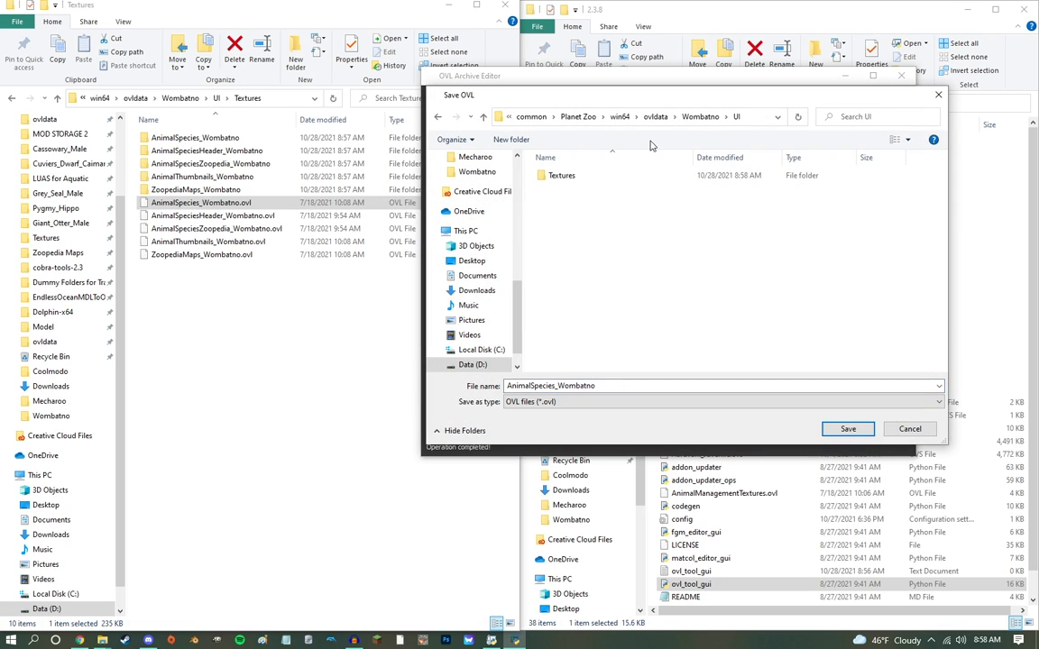
{"action": "double_click", "coordinate": [564, 175]}
{"action": "key", "text": "Return"}
{"action": "left_click", "coordinate": [541, 325]}
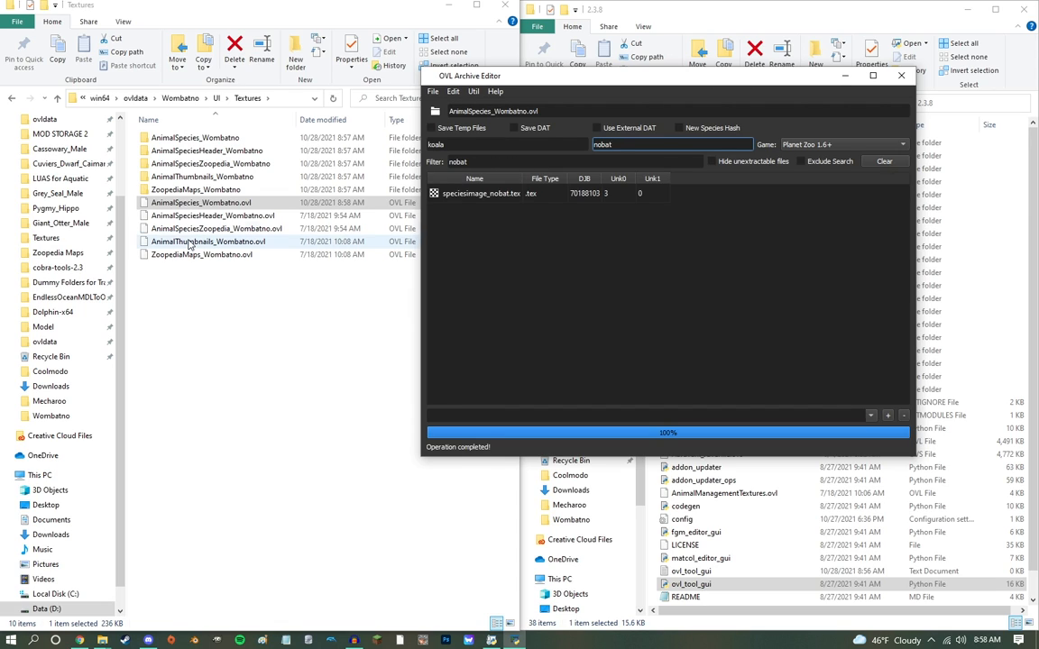
Step: Load AnimalSpeciesHeader_Wombatno.ovl, rename its koala entry to nobat and save over the original file
{"action": "left_click_drag", "start_coordinate": [201, 218], "coordinate": [540, 114]}
{"action": "left_click", "coordinate": [541, 145]}
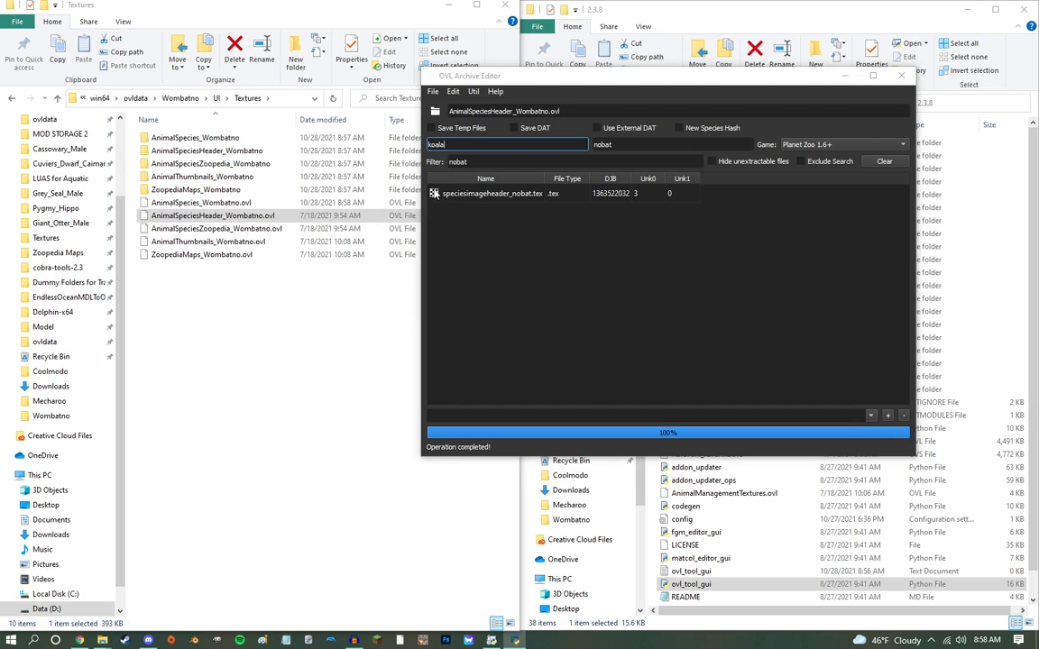
{"action": "key", "text": "ctrl+s"}
{"action": "key", "text": "Return"}
{"action": "left_click", "coordinate": [548, 323]}
Step: Load AnimalSpeciesZoopedia_Wombatno.ovl, rename its koala entry to nobat and save over the original file
{"action": "left_click_drag", "start_coordinate": [217, 228], "coordinate": [514, 110]}
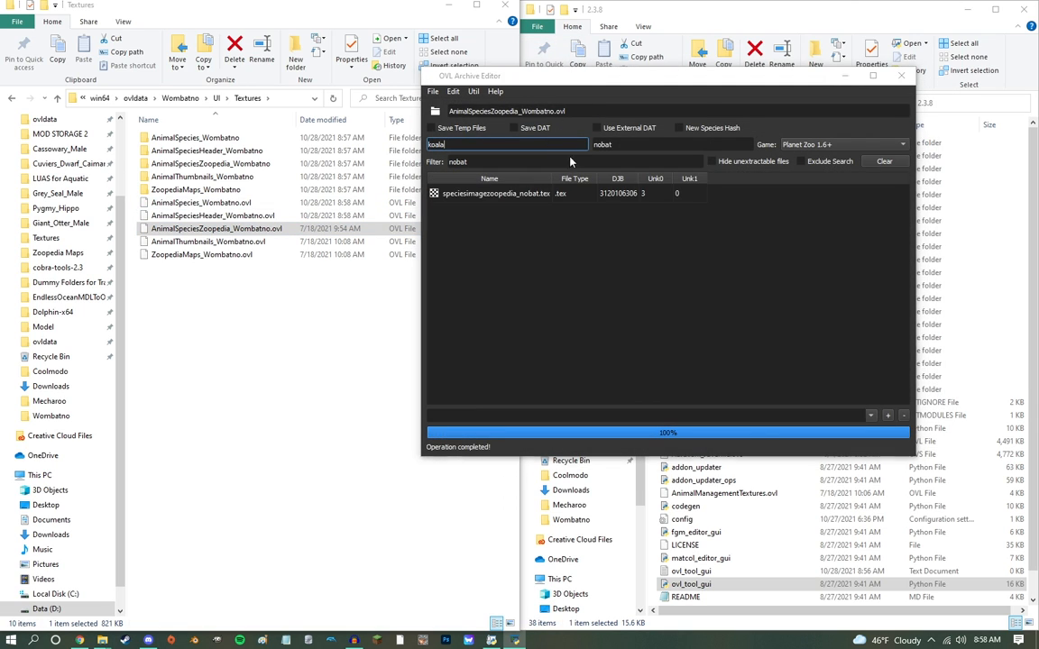
{"action": "key", "text": "ctrl+s"}
{"action": "key", "text": "Return"}
{"action": "left_click", "coordinate": [547, 322]}
Step: Load AnimalThumbnails_Wombatno.ovl, rename its koala entries to nobat and save over the original file
{"action": "left_click_drag", "start_coordinate": [208, 242], "coordinate": [491, 113]}
{"action": "key", "text": "ctrl+s"}
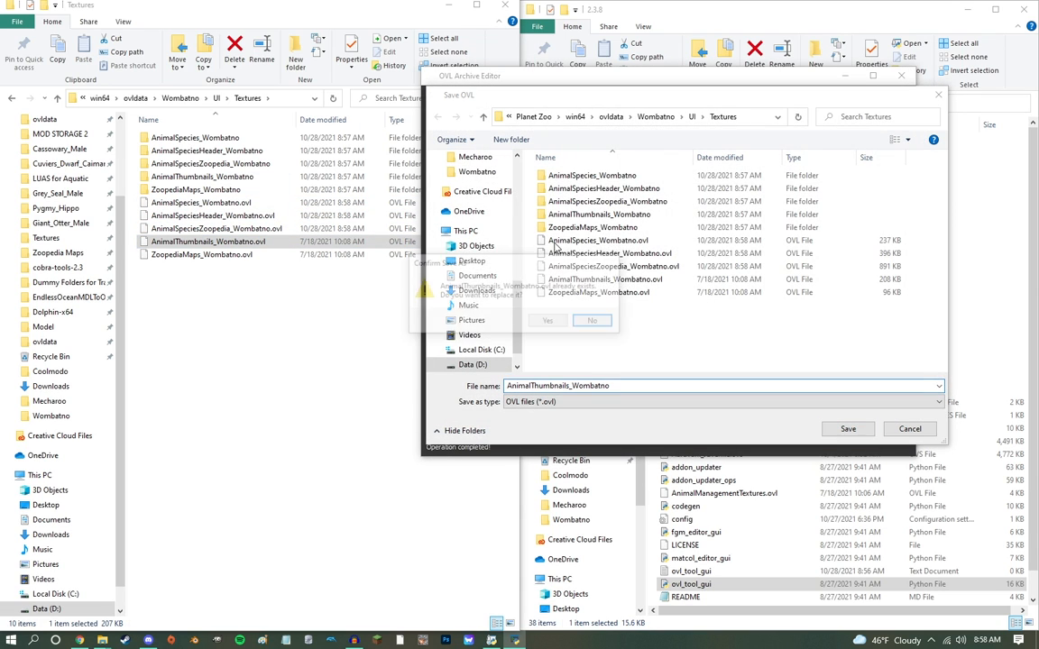
{"action": "key", "text": "Return"}
{"action": "left_click", "coordinate": [548, 352]}
Step: Load ZoopediaMaps_Wombatno.ovl, rename its koala entry to nobat and save over the original file
{"action": "left_click_drag", "start_coordinate": [194, 253], "coordinate": [525, 135]}
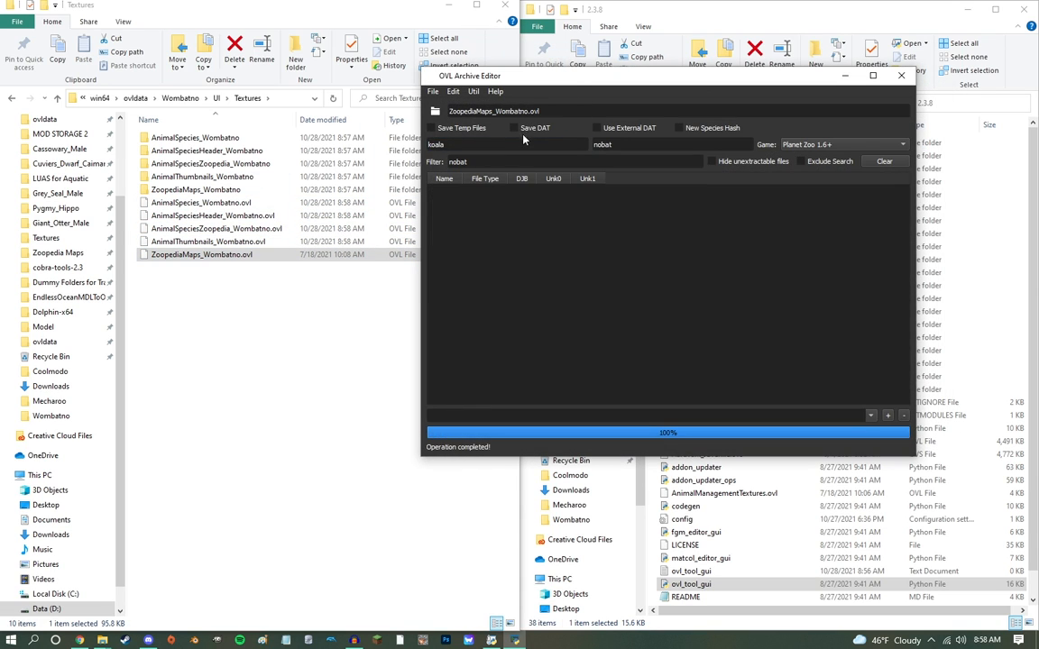
{"action": "key", "text": "ctrl+r"}
{"action": "key", "text": "ctrl+s"}
{"action": "key", "text": "Return"}
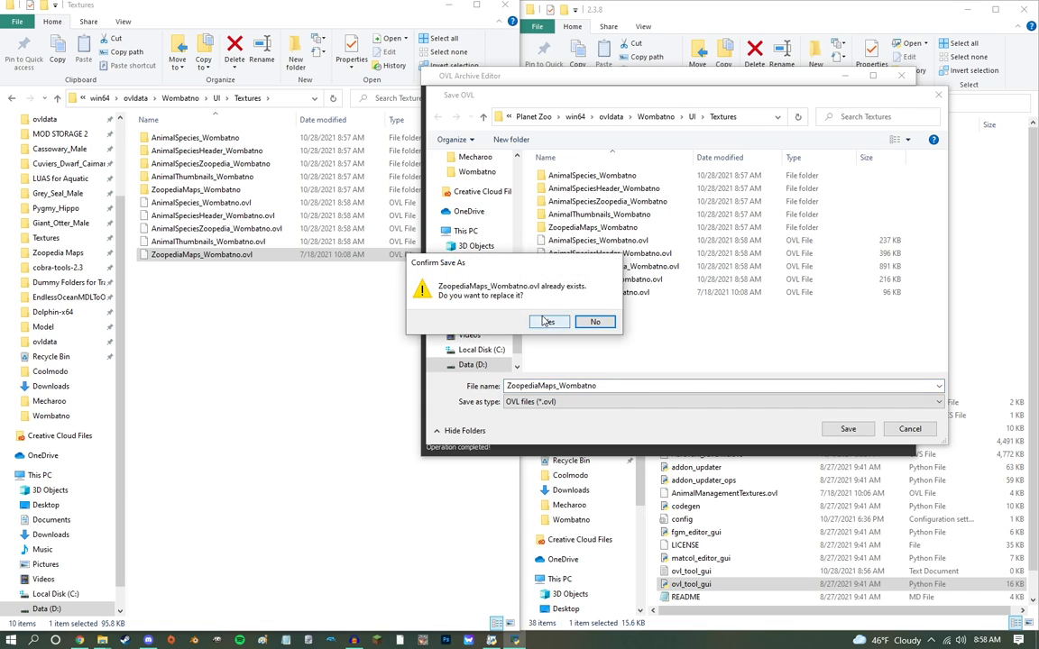
{"action": "left_click", "coordinate": [546, 321]}
Step: Reload AnimalSpecies_Wombatno.ovl with the nobat filter set to exclude, delete all the other species' entries and save over the file
{"action": "left_click_drag", "start_coordinate": [200, 202], "coordinate": [541, 117]}
{"action": "left_click", "coordinate": [819, 163]}
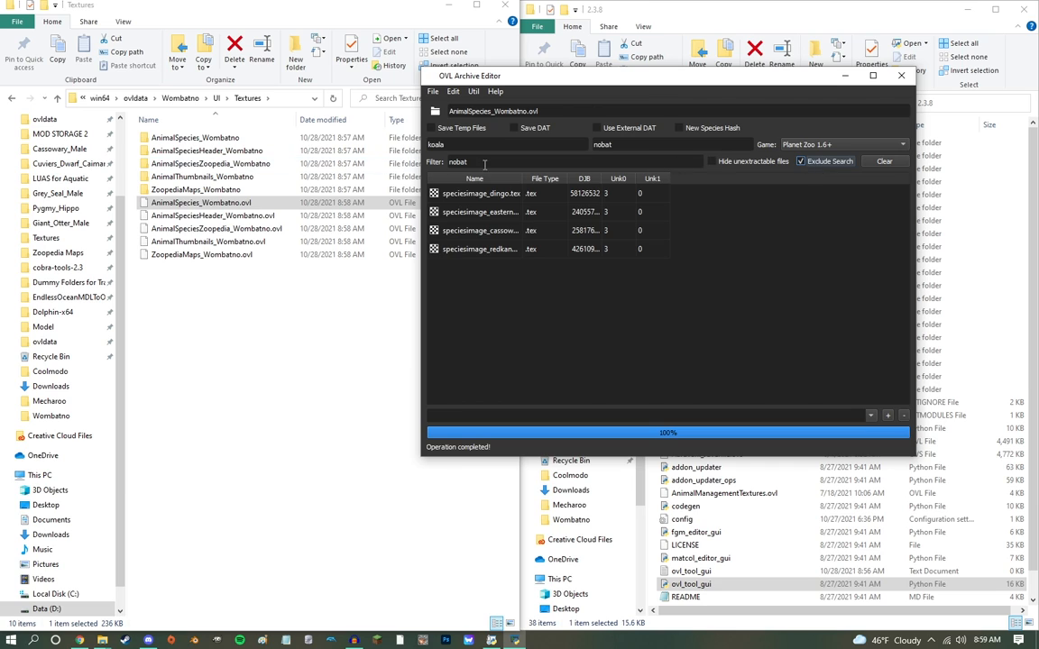
{"action": "left_click", "coordinate": [553, 249]}
{"action": "left_click", "coordinate": [489, 199], "text": "shift"}
{"action": "key", "text": "Delete"}
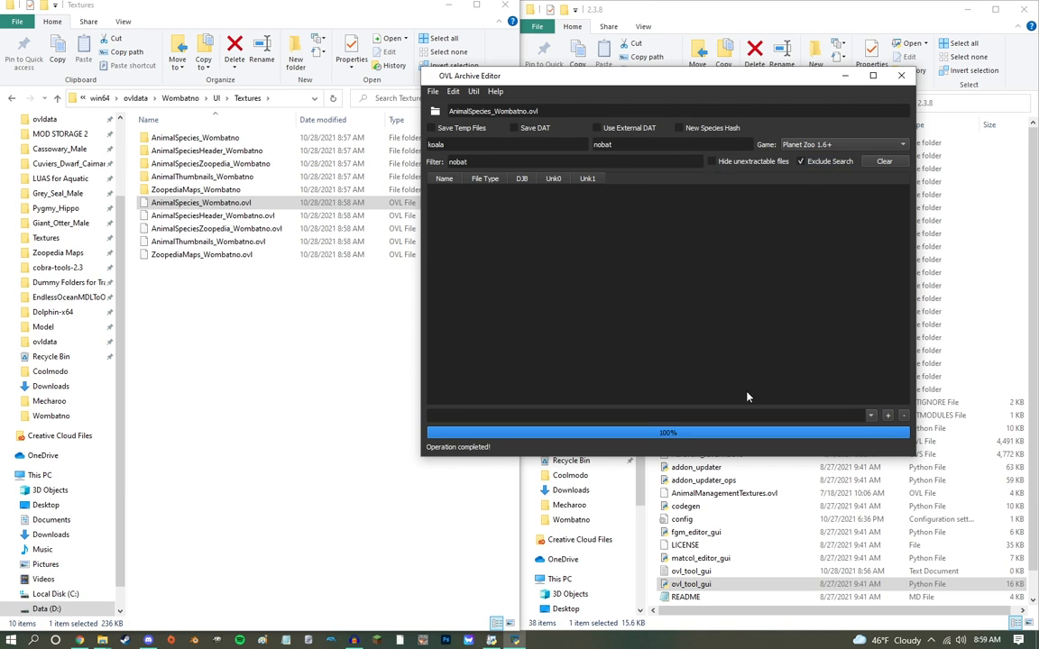
{"action": "key", "text": "ctrl+s"}
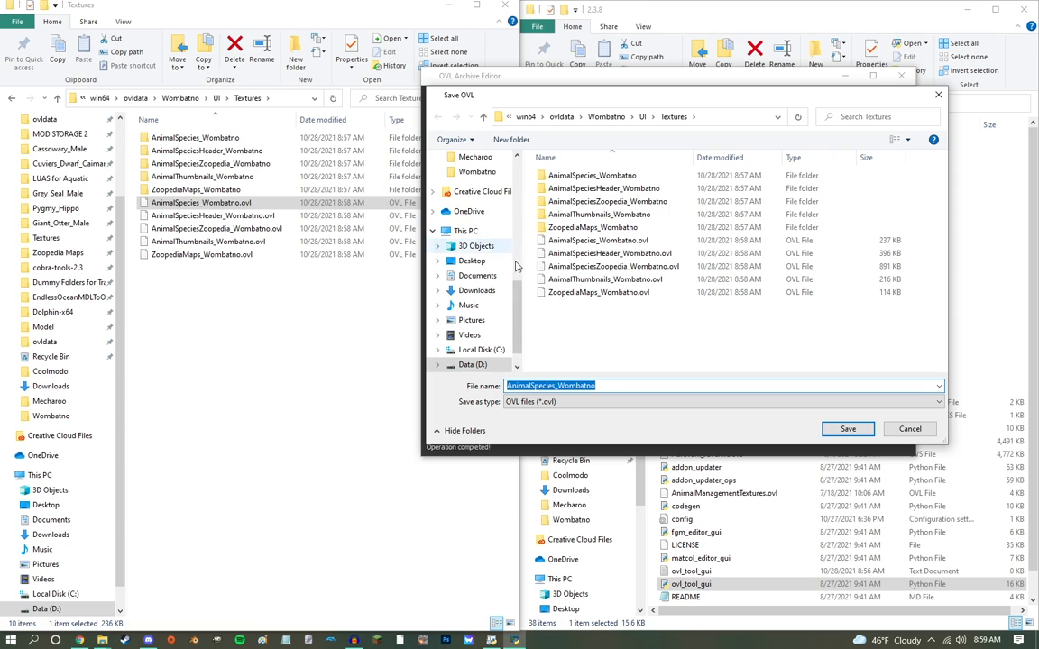
{"action": "key", "text": "Return"}
{"action": "left_click", "coordinate": [551, 322]}
Step: Delete every non-nobat entry from AnimalSpeciesHeader_Wombatno.ovl and save over the existing file
{"action": "left_click_drag", "start_coordinate": [249, 217], "coordinate": [503, 115]}
{"action": "left_click", "coordinate": [530, 234]}
{"action": "key", "text": "ctrl+a"}
{"action": "key", "text": "Delete"}
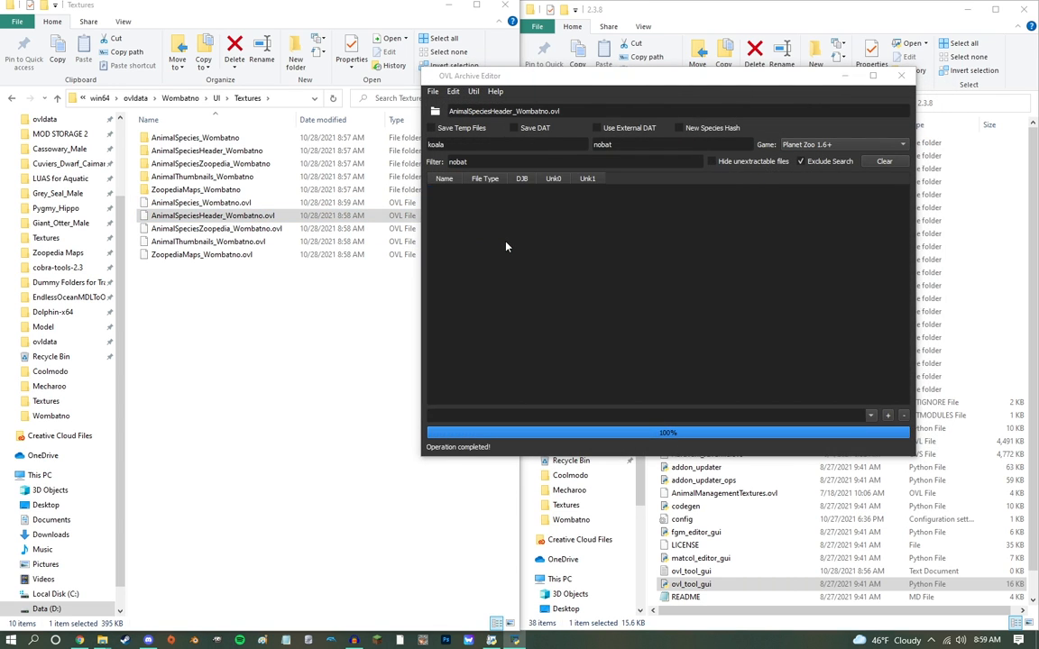
{"action": "key", "text": "ctrl+s"}
{"action": "key", "text": "Return"}
{"action": "left_click", "coordinate": [549, 322]}
Step: Delete every non-nobat entry from AnimalSpeciesZoopedia_Wombatno.ovl and save over the existing file
{"action": "left_click_drag", "start_coordinate": [216, 228], "coordinate": [501, 113]}
{"action": "left_click", "coordinate": [526, 251]}
{"action": "key", "text": "ctrl+a"}
{"action": "key", "text": "Delete"}
{"action": "key", "text": "ctrl+s"}
{"action": "key", "text": "Return"}
{"action": "left_click", "coordinate": [552, 322]}
Step: Delete every non-nobat entry from AnimalThumbnails_Wombatno.ovl and save over the existing file
{"action": "left_click_drag", "start_coordinate": [222, 242], "coordinate": [524, 111]}
{"action": "left_click", "coordinate": [498, 232]}
{"action": "key", "text": "ctrl+a"}
{"action": "key", "text": "Delete"}
{"action": "key", "text": "ctrl+s"}
{"action": "key", "text": "Return"}
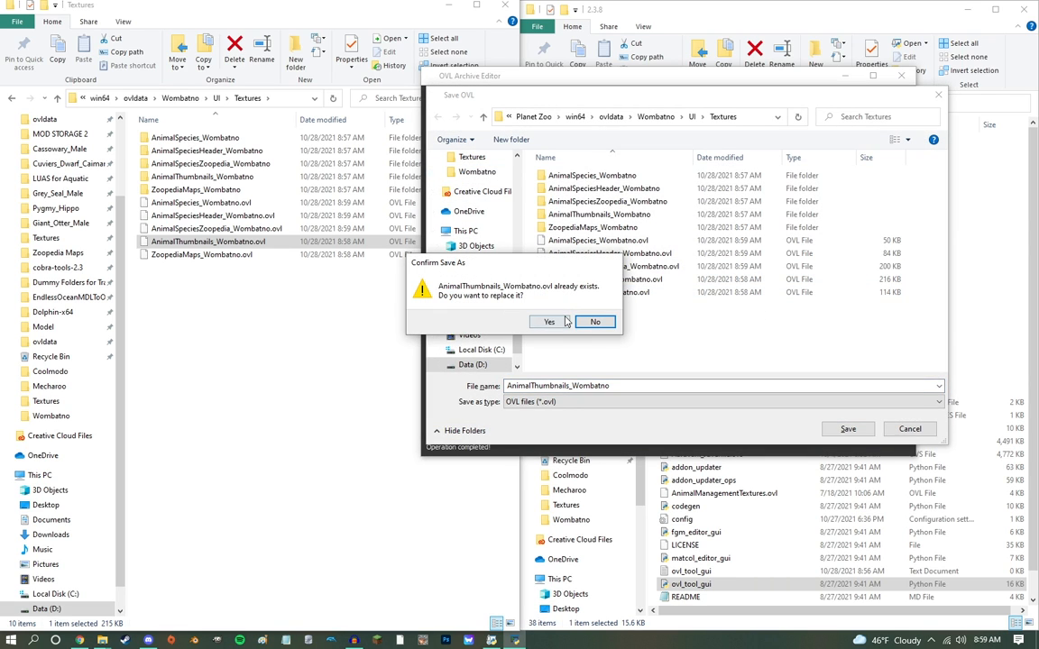
{"action": "left_click", "coordinate": [550, 322]}
Step: Delete every non-nobat entry from ZoopediaMaps_Wombatno.ovl and save over the existing file
{"action": "left_click_drag", "start_coordinate": [186, 256], "coordinate": [487, 135]}
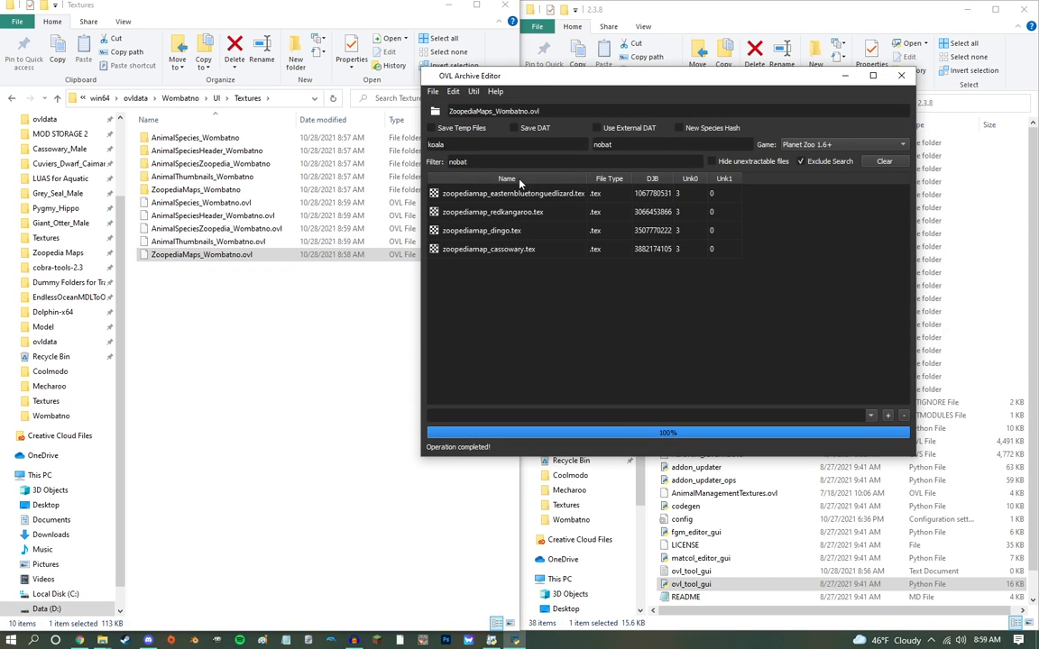
{"action": "left_click", "coordinate": [515, 233]}
{"action": "key", "text": "ctrl+a"}
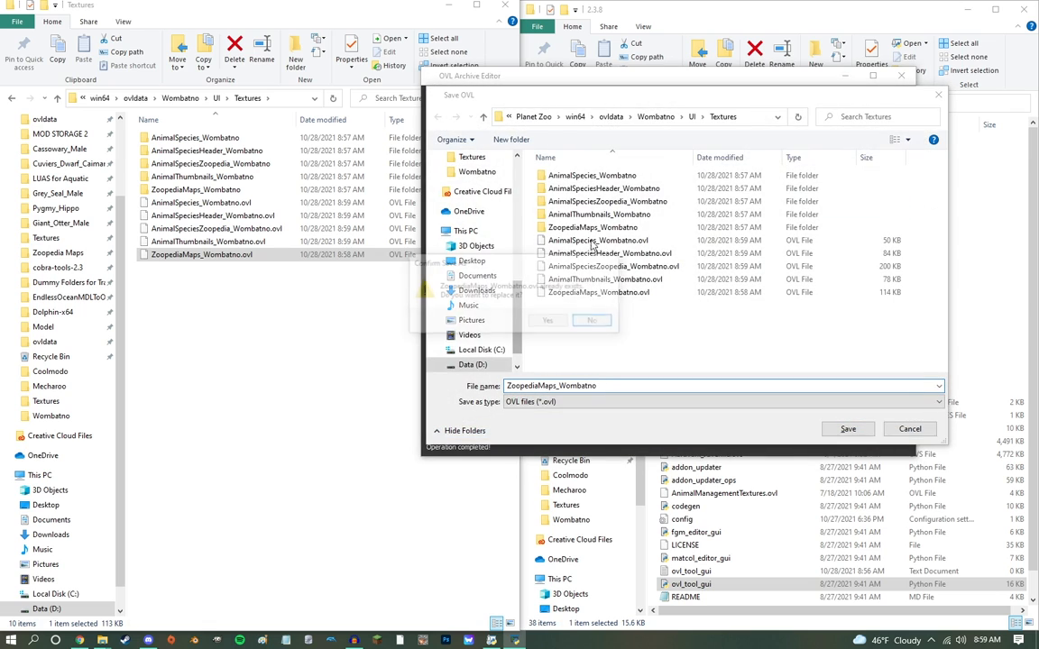
{"action": "key", "text": "Return"}
{"action": "left_click", "coordinate": [496, 289]}
Step: Reload AnimalSpecies_Wombatno.ovl with search exclusion turned off and create a folder named UI - Wombat inside the 2.3.8 folder
{"action": "left_click_drag", "start_coordinate": [217, 210], "coordinate": [469, 113]}
{"action": "left_click", "coordinate": [800, 161]}
{"action": "left_click_drag", "start_coordinate": [680, 78], "coordinate": [297, 296]}
{"action": "right_click", "coordinate": [653, 389]}
{"action": "mouse_move", "coordinate": [722, 538]}
{"action": "left_click", "coordinate": [866, 544]}
{"action": "type", "text": "UI - Wombat"}
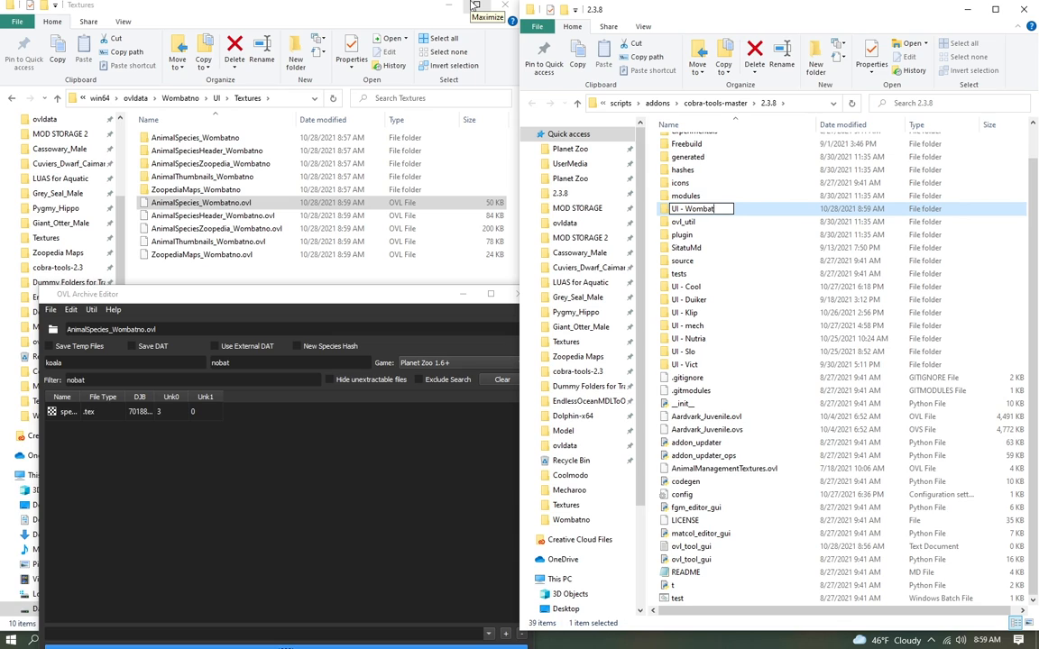
{"action": "key", "text": "Return"}
Step: Extract the nobat textures from the AnimalSpecies, AnimalSpeciesHeader and AnimalSpeciesZoopedia Wombatno OVL files into the UI - Wombat folder
{"action": "left_click_drag", "start_coordinate": [88, 409], "coordinate": [713, 368]}
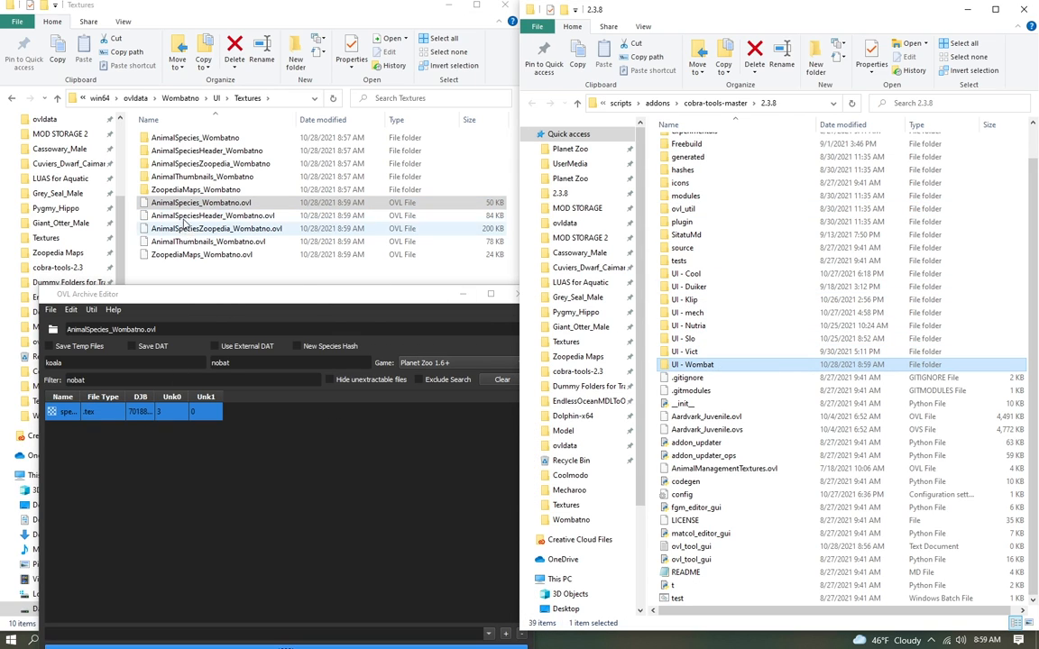
{"action": "left_click_drag", "start_coordinate": [184, 217], "coordinate": [145, 337]}
{"action": "left_click_drag", "start_coordinate": [144, 409], "coordinate": [712, 365]}
{"action": "left_click_drag", "start_coordinate": [216, 228], "coordinate": [203, 311]}
{"action": "left_click", "coordinate": [205, 411]}
Step: Extract the male, female and juvenile normal nobat thumbnails from AnimalThumbnails_Wombatno.ovl into the UI - Wombat folder
{"action": "left_click_drag", "start_coordinate": [207, 242], "coordinate": [202, 347]}
{"action": "left_click", "coordinate": [117, 418]}
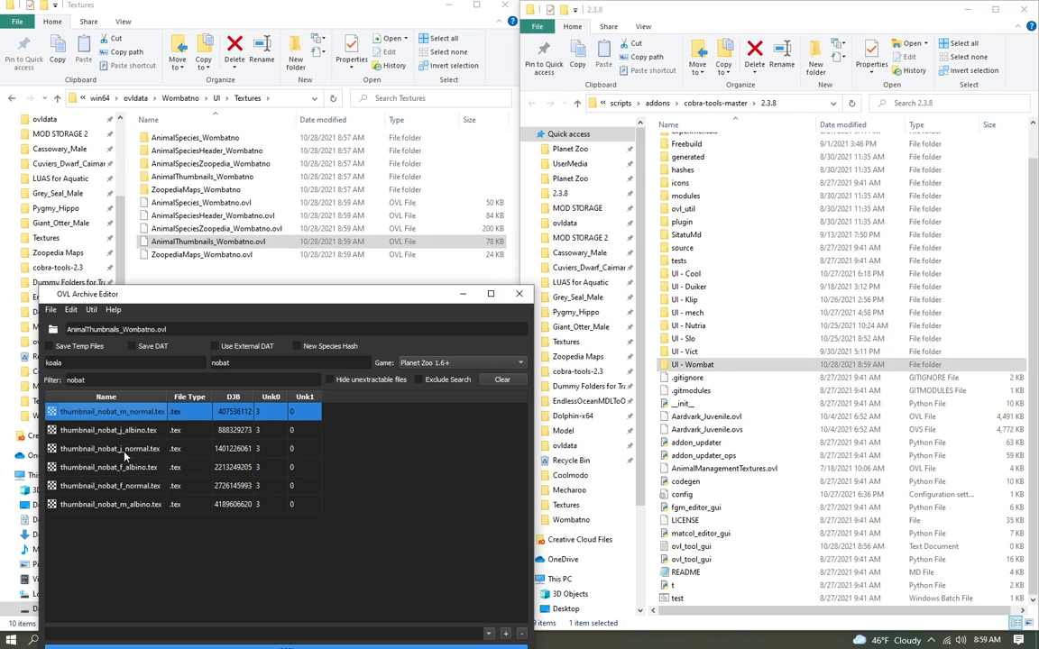
{"action": "left_click", "coordinate": [124, 451], "text": "ctrl"}
{"action": "left_click", "coordinate": [122, 487], "text": "ctrl"}
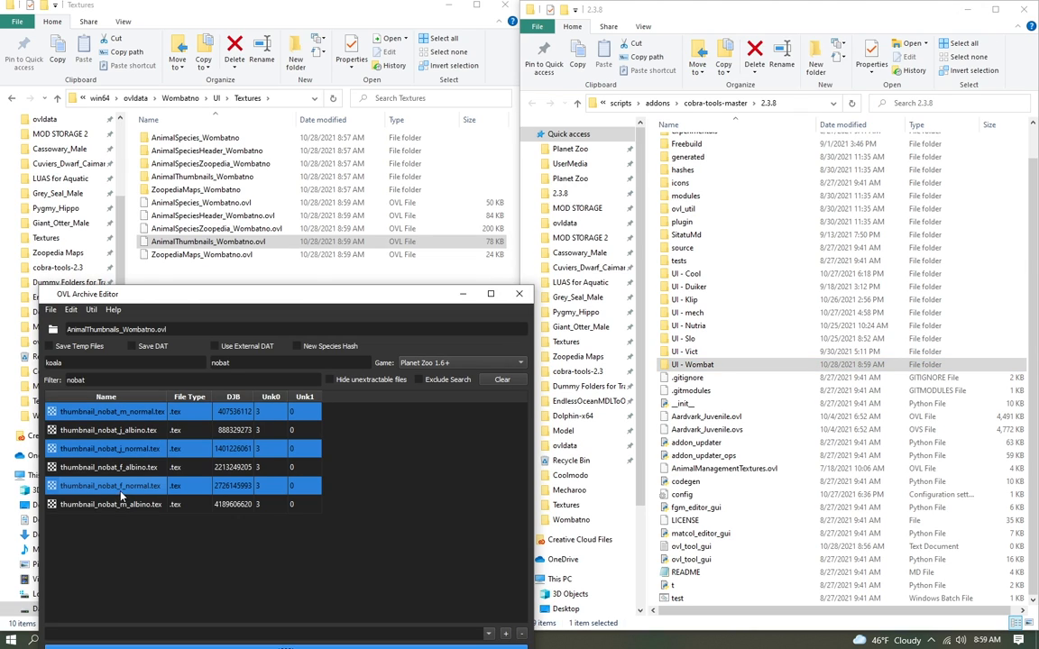
{"action": "left_click_drag", "start_coordinate": [757, 374], "coordinate": [745, 365]}
Step: Open the UI - Wombat folder and extract the nobat map texture from ZoopediaMaps_Wombatno.ovl into it
{"action": "double_click", "coordinate": [744, 368]}
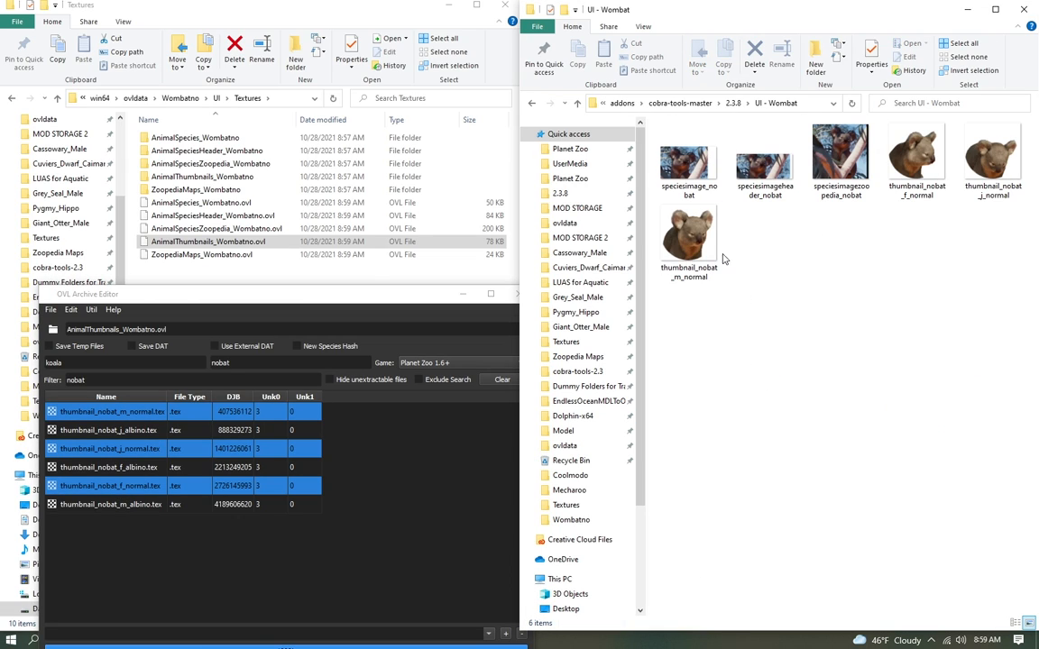
{"action": "left_click_drag", "start_coordinate": [174, 254], "coordinate": [147, 349]}
{"action": "left_click_drag", "start_coordinate": [114, 417], "coordinate": [802, 298]}
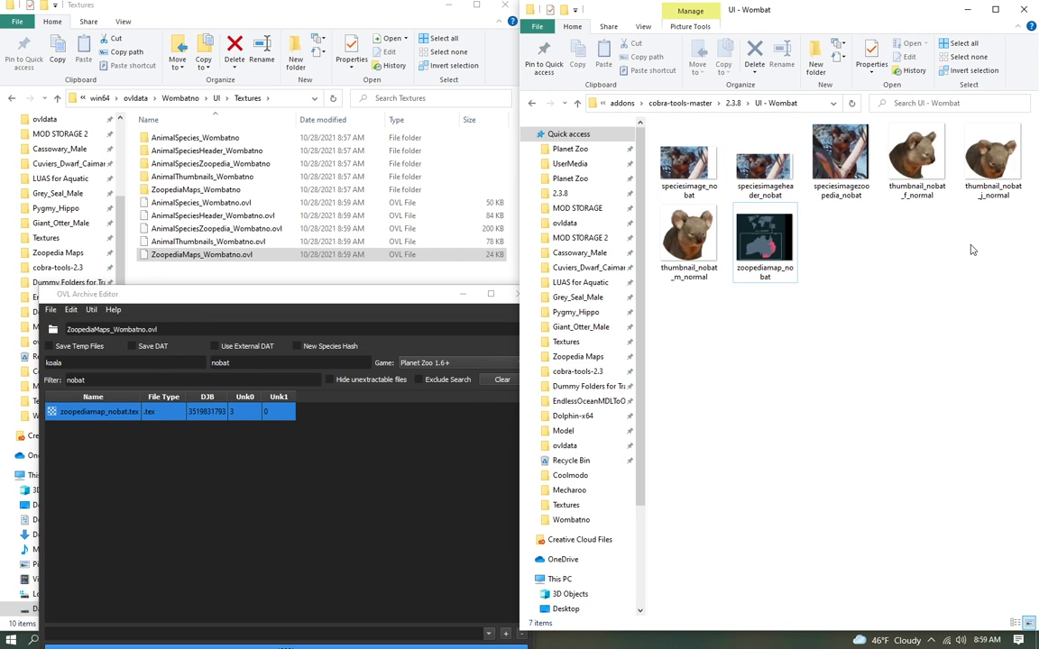
{"action": "left_click_drag", "start_coordinate": [651, 292], "coordinate": [1019, 110]}
{"action": "left_click", "coordinate": [954, 282]}
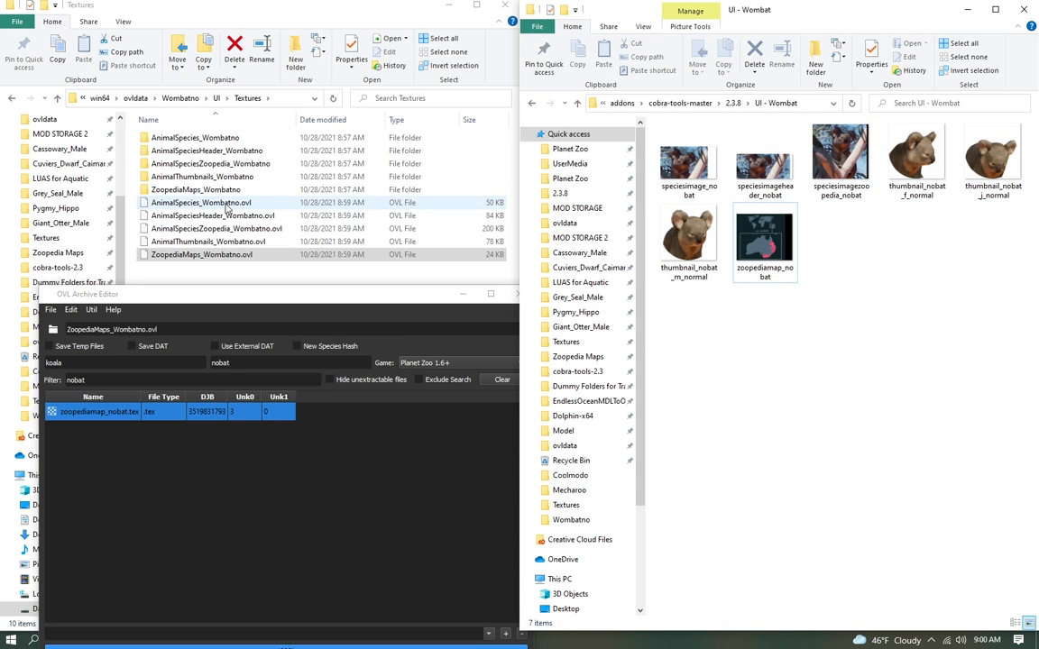
Step: Move the Wombatno texture OVL files in UI\Textures into their matching folders
{"action": "left_click_drag", "start_coordinate": [227, 207], "coordinate": [218, 137]}
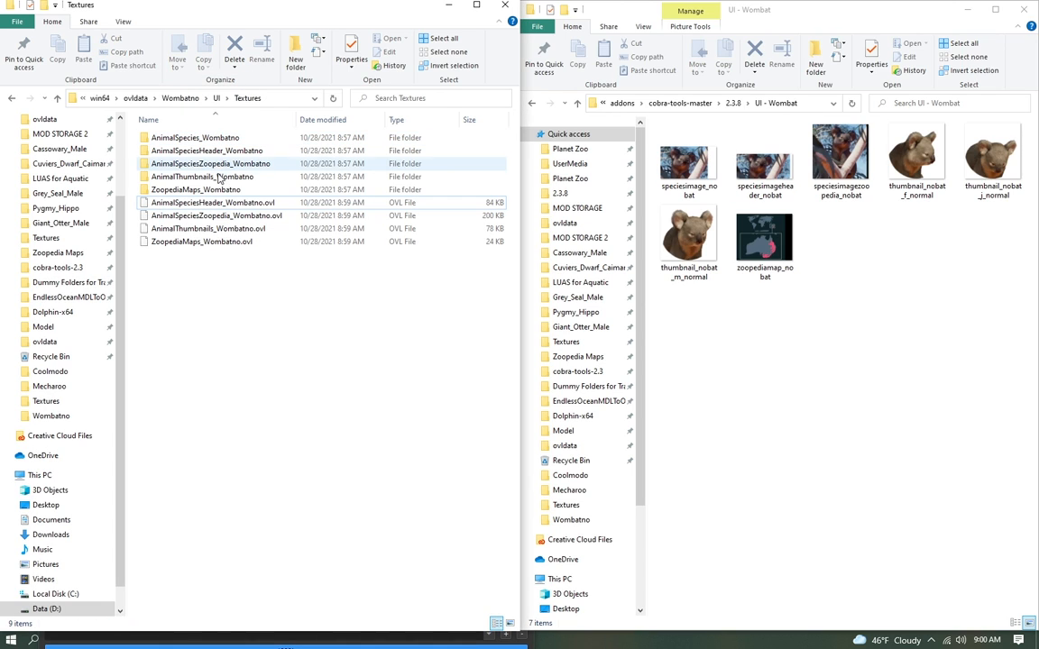
{"action": "left_click_drag", "start_coordinate": [232, 204], "coordinate": [202, 191]}
Step: Rename the Koala folder inside Wombatno's Animals\Marsupials folder as Nobat
{"action": "left_click", "coordinate": [180, 97]}
{"action": "left_click", "coordinate": [374, 647]}
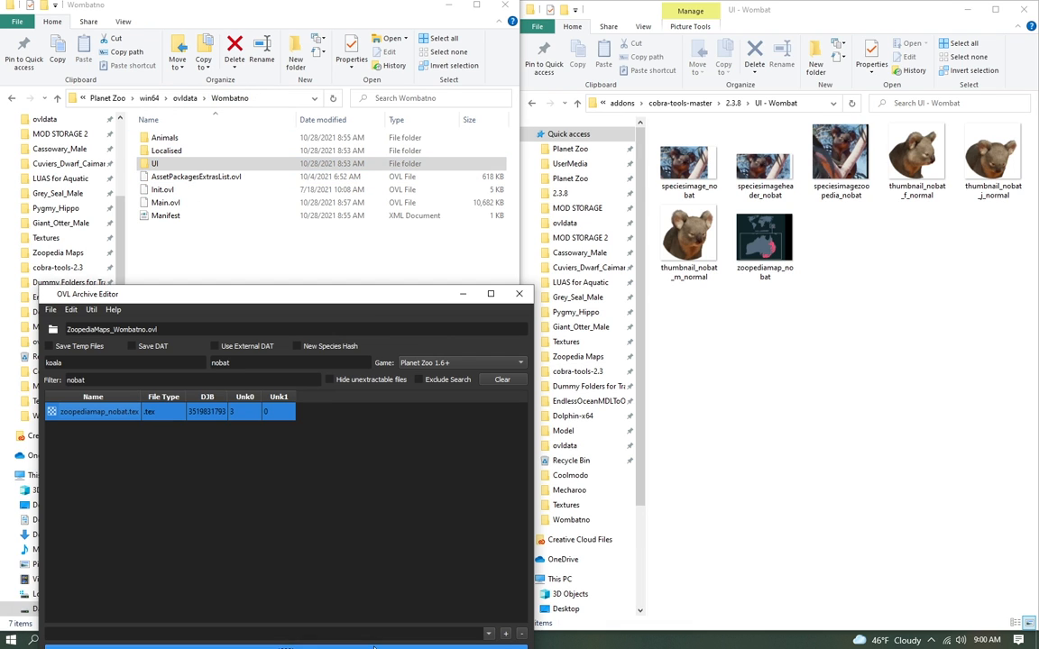
{"action": "left_click_drag", "start_coordinate": [365, 304], "coordinate": [723, 146]}
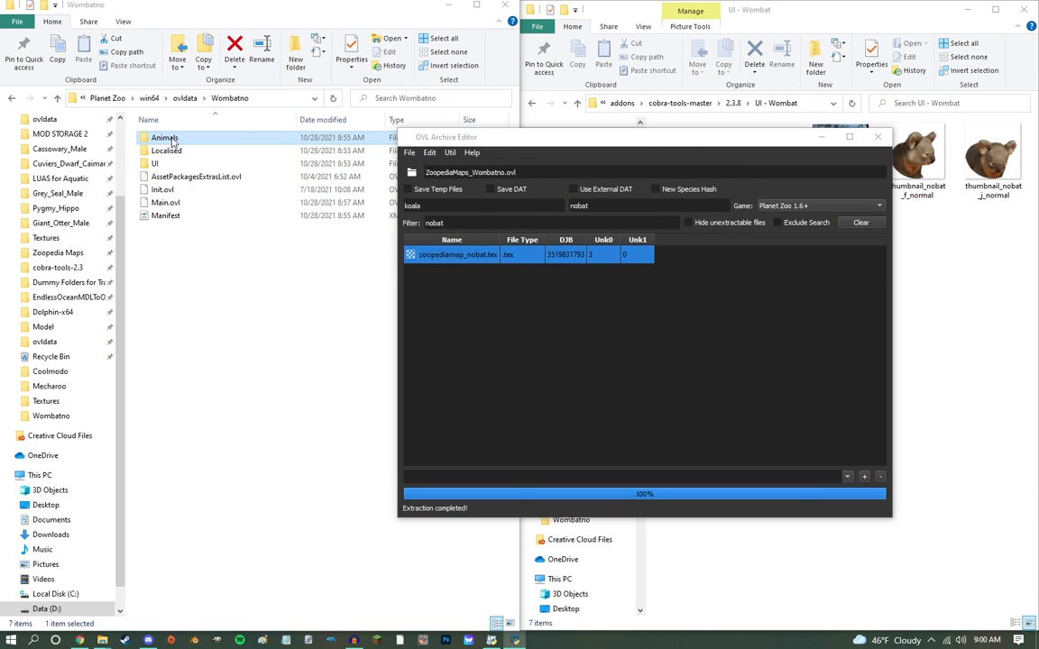
{"action": "left_click", "coordinate": [170, 138]}
{"action": "double_click", "coordinate": [171, 140]}
{"action": "double_click", "coordinate": [173, 140]}
{"action": "double_click", "coordinate": [174, 140]}
{"action": "left_click", "coordinate": [207, 98]}
{"action": "right_click", "coordinate": [166, 138]}
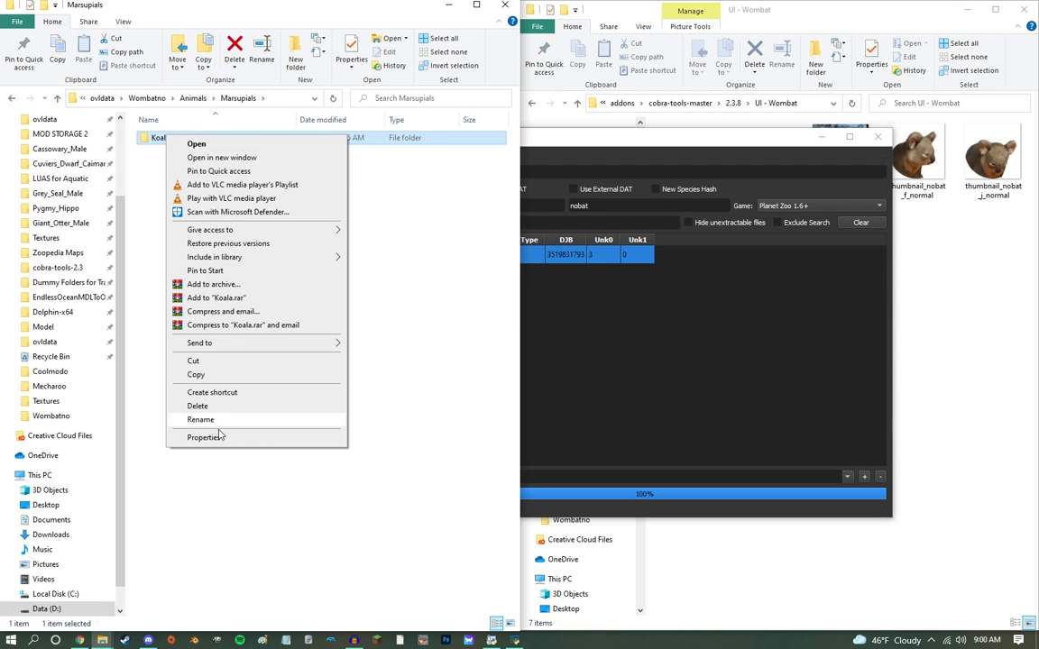
{"action": "left_click", "coordinate": [202, 420]}
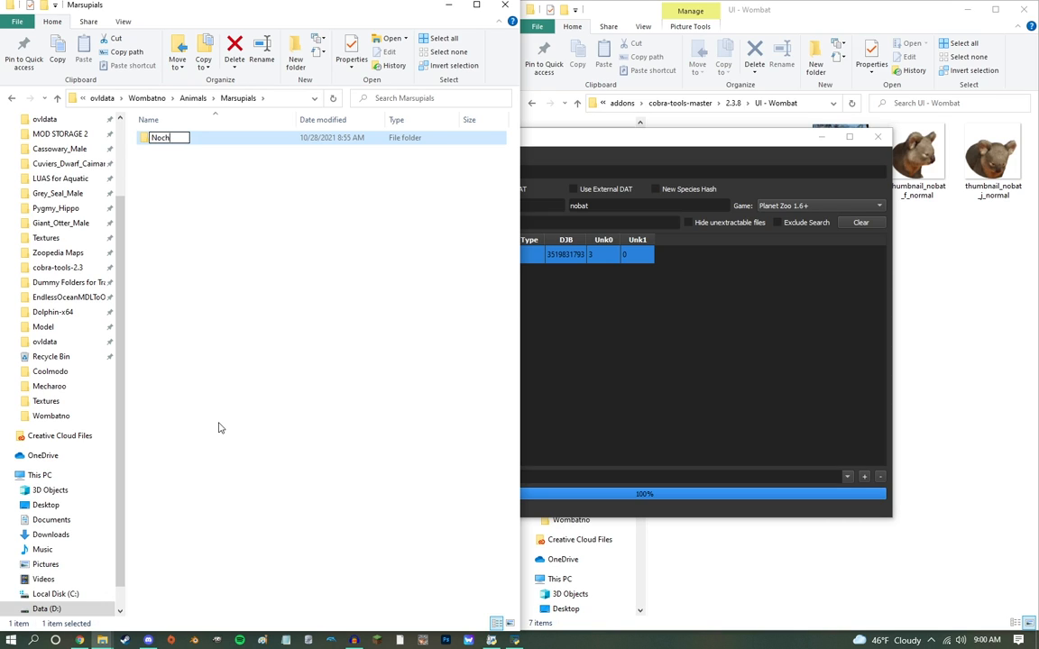
Step: Move the OVL and OVS files out of the Koala_Female and Koala_Juvenile folders into the parent Nobat folder
{"action": "double_click", "coordinate": [293, 138]}
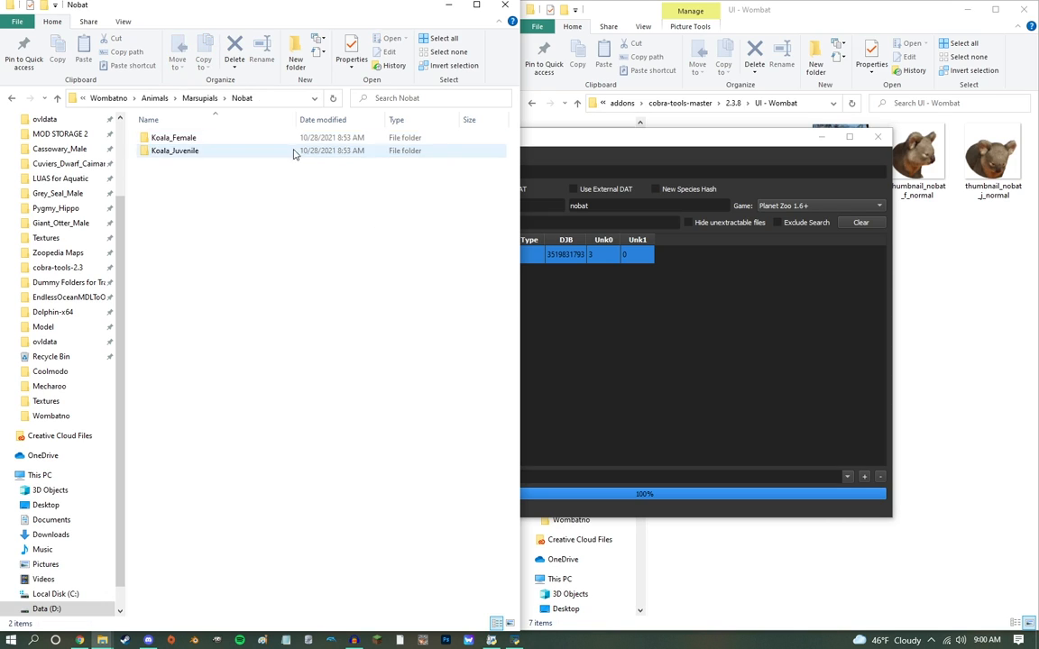
{"action": "right_click", "coordinate": [177, 137]}
{"action": "left_click", "coordinate": [207, 143]}
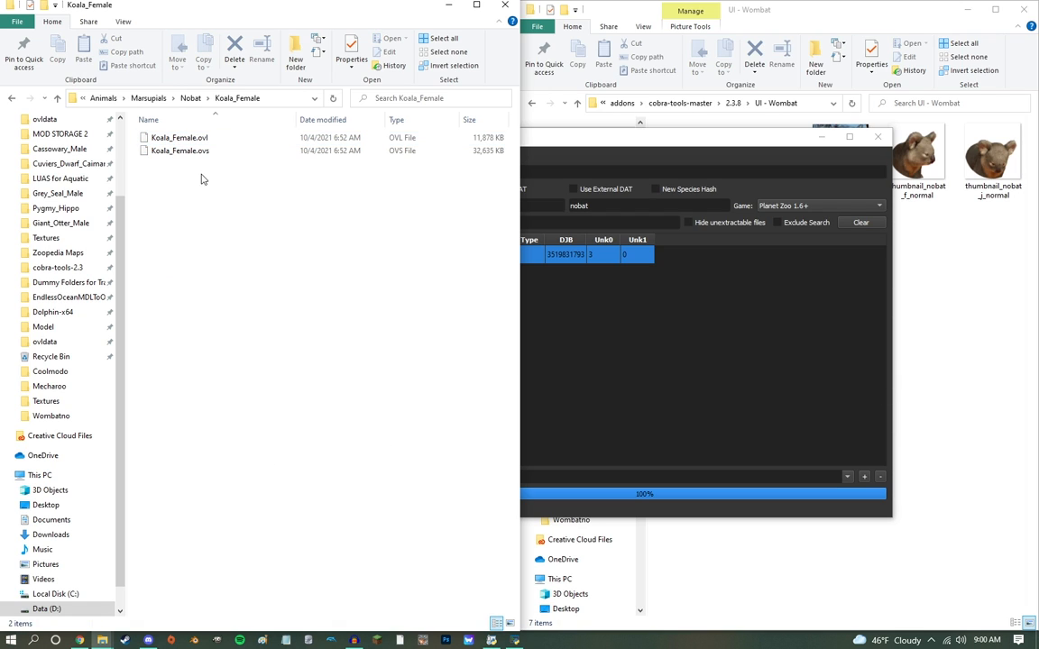
{"action": "key", "text": "ctrl+a"}
{"action": "left_click_drag", "start_coordinate": [151, 137], "coordinate": [194, 99]}
{"action": "left_click", "coordinate": [191, 98]}
{"action": "double_click", "coordinate": [171, 151]}
{"action": "key", "text": "ctrl+a"}
{"action": "left_click_drag", "start_coordinate": [197, 143], "coordinate": [194, 101]}
{"action": "left_click", "coordinate": [194, 101]}
Step: Rename the Koala_Juvenile folder and its OVL and OVS files as Nobat_Juvenile
{"action": "left_click_drag", "start_coordinate": [204, 226], "coordinate": [194, 194]}
{"action": "left_click", "coordinate": [189, 151], "text": "ctrl"}
{"action": "right_click", "coordinate": [189, 151]}
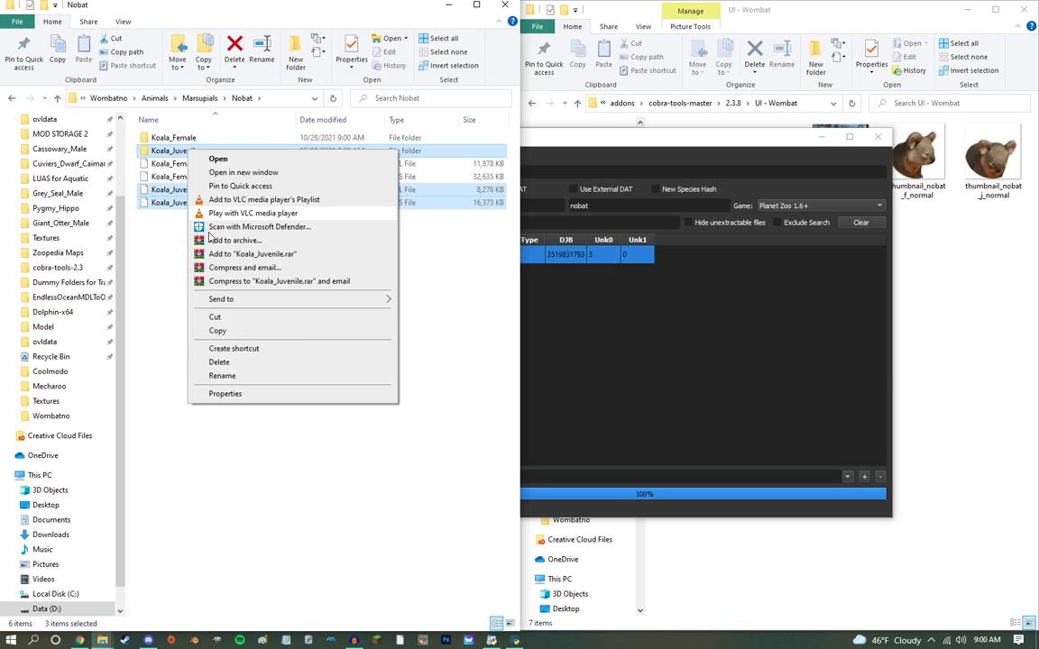
{"action": "left_click", "coordinate": [239, 375]}
{"action": "key", "text": "shift+Left"}
{"action": "key", "text": "shift+Left"}
{"action": "key", "text": "shift+Left"}
{"action": "key", "text": "shift+Left"}
{"action": "key", "text": "shift+Left"}
{"action": "key", "text": "shift+Left"}
{"action": "key", "text": "shift+Left"}
{"action": "key", "text": "shift+Left"}
{"action": "key", "text": "shift+Left"}
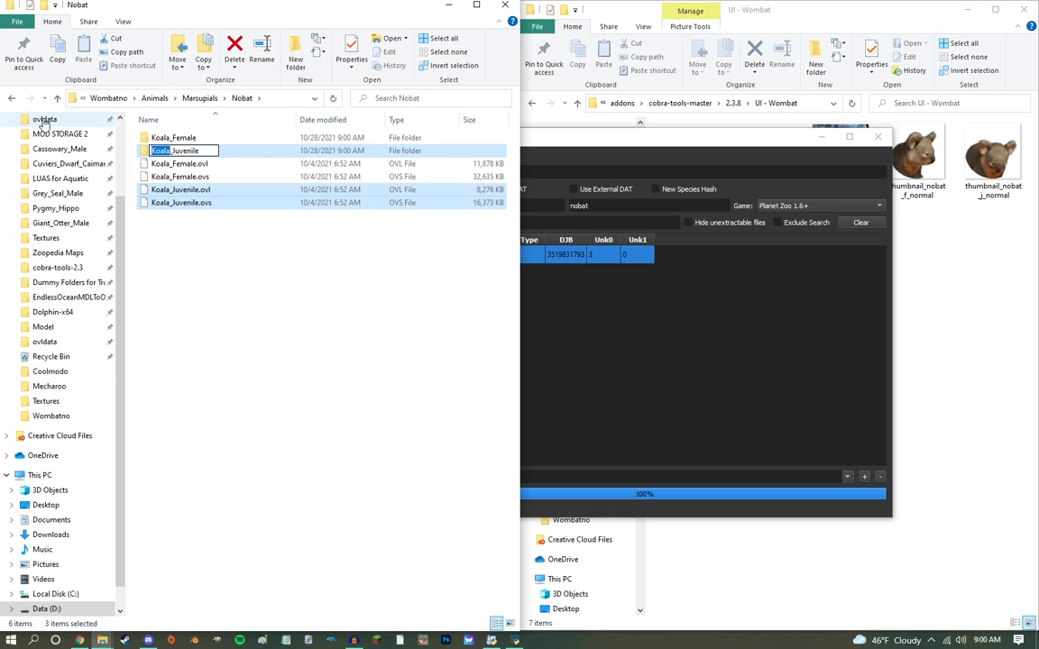
{"action": "type", "text": "Nobat"}
{"action": "key", "text": "Return"}
Step: Rename the Koala_Female folder and its OVL and OVS files as Nobat_Female
{"action": "left_click", "coordinate": [178, 163]}
{"action": "left_click", "coordinate": [180, 177], "text": "shift"}
{"action": "left_click", "coordinate": [166, 138], "text": "ctrl"}
{"action": "right_click", "coordinate": [169, 137]}
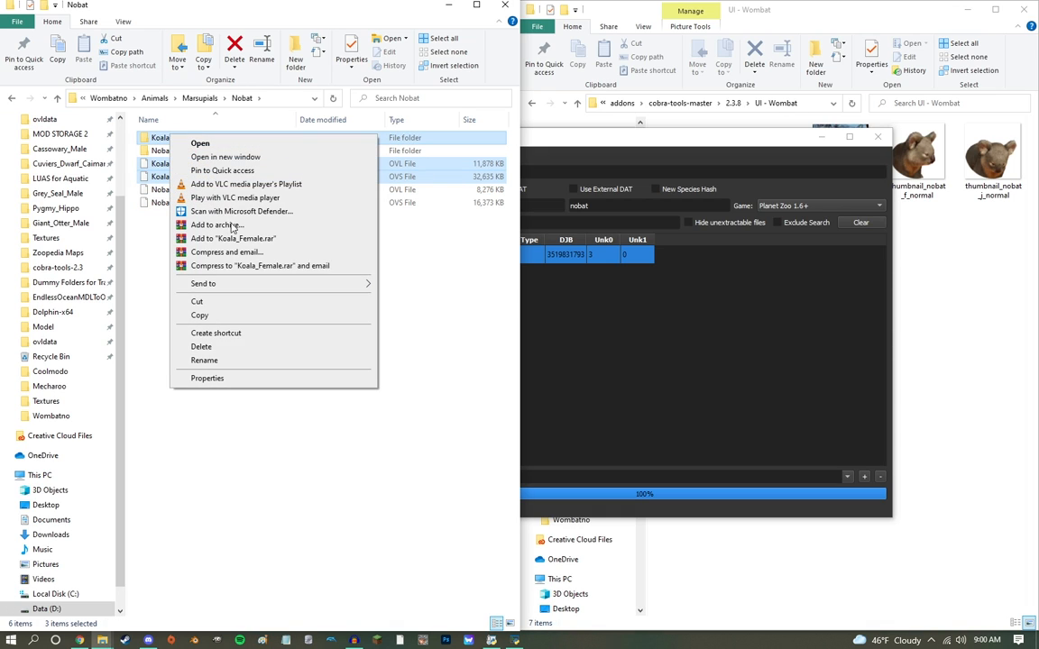
{"action": "left_click", "coordinate": [204, 360]}
{"action": "key", "text": "shift+Left"}
{"action": "key", "text": "shift+Left"}
{"action": "key", "text": "shift+Left"}
{"action": "key", "text": "shift+Left"}
{"action": "key", "text": "shift+Left"}
{"action": "key", "text": "shift+Left"}
{"action": "key", "text": "shift+Left"}
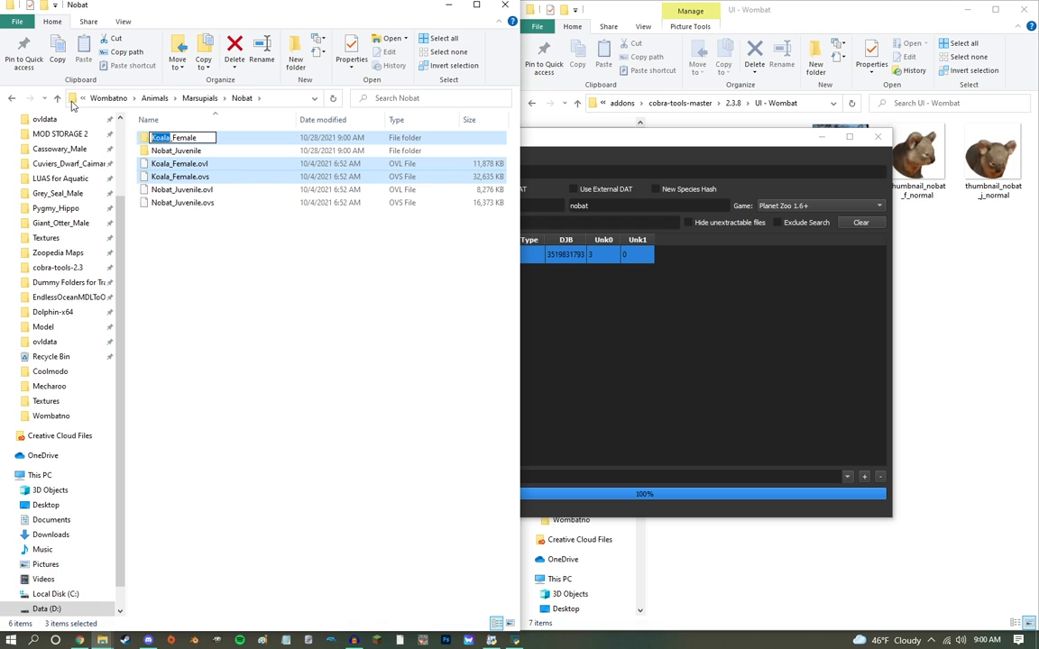
{"action": "type", "text": "Noba"}
{"action": "key", "text": "Return"}
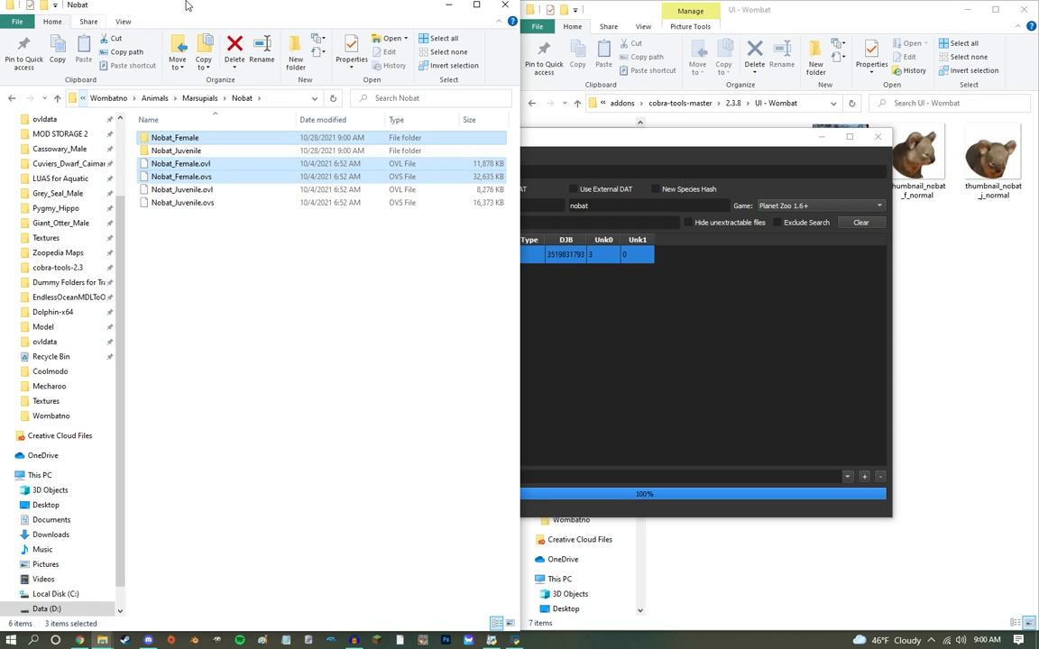
{"action": "key", "text": "Return"}
{"action": "left_click", "coordinate": [193, 99]}
Step: Load Nobat_Female.ovl, replace koala with nobat in its file names, and save it over the original in the Nobat folder
{"action": "left_click_drag", "start_coordinate": [176, 164], "coordinate": [622, 213]}
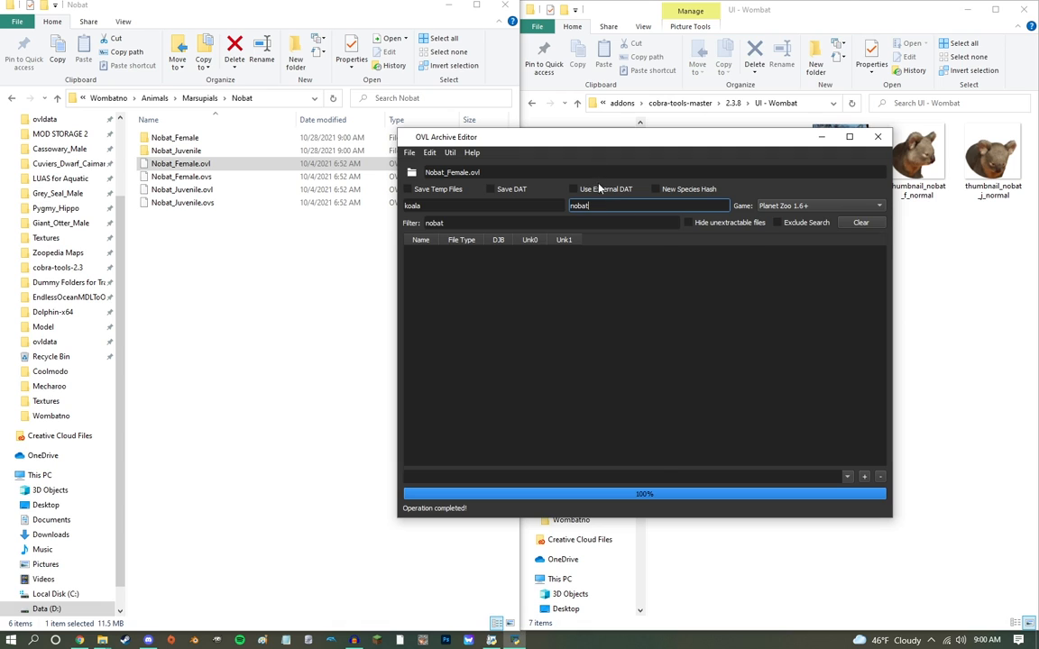
{"action": "key", "text": "ctrl+s"}
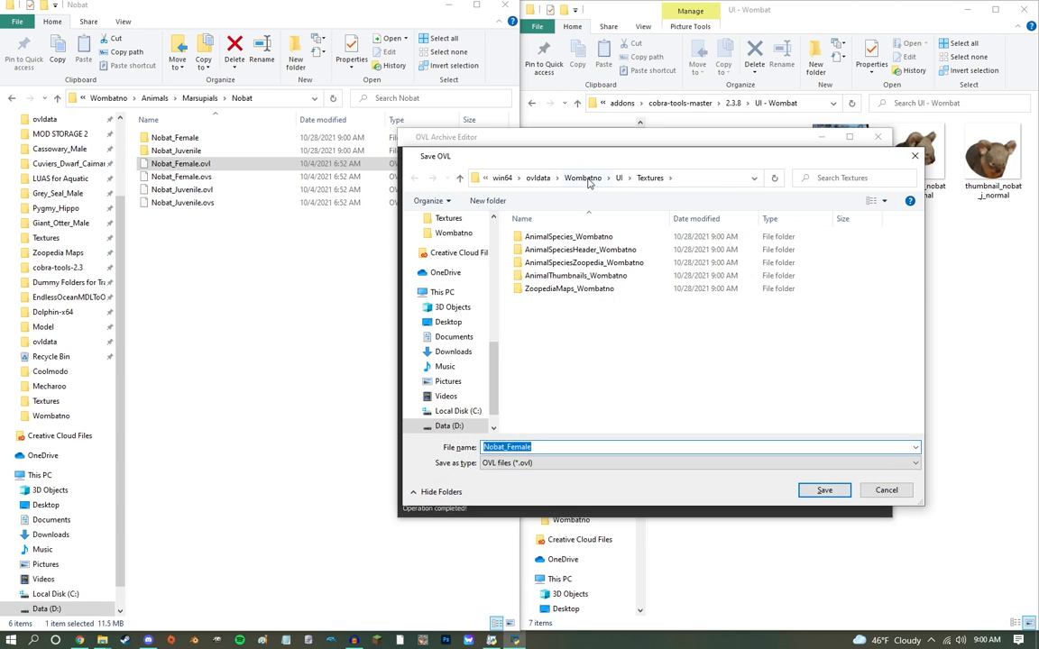
{"action": "left_click", "coordinate": [583, 178]}
{"action": "double_click", "coordinate": [560, 236]}
{"action": "left_click", "coordinate": [560, 237]}
{"action": "double_click", "coordinate": [560, 239]}
{"action": "double_click", "coordinate": [560, 239]}
{"action": "double_click", "coordinate": [561, 239]}
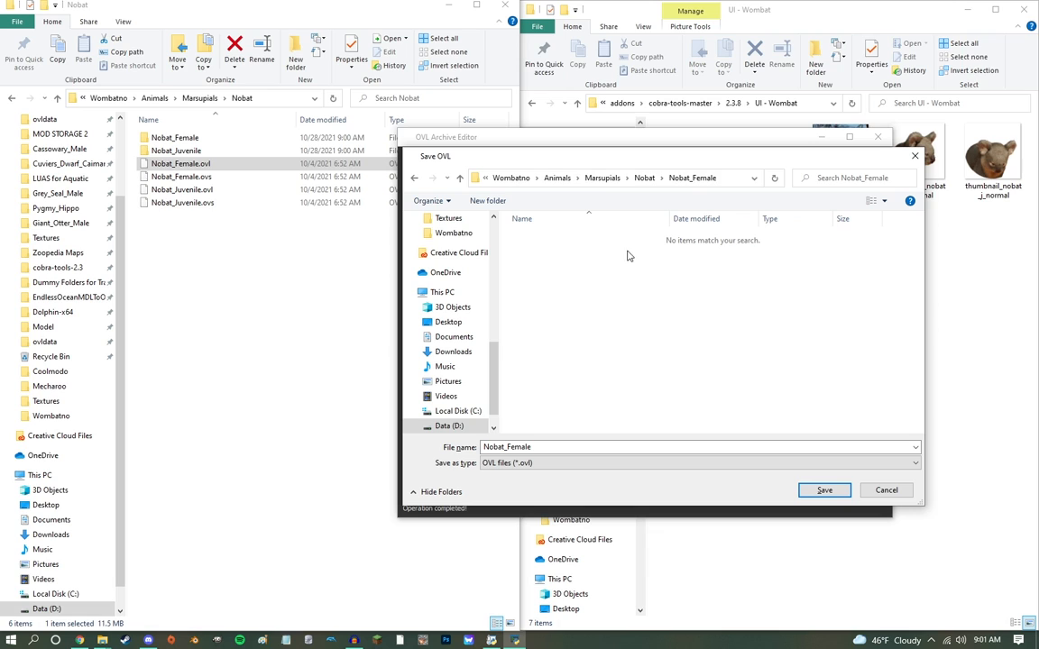
{"action": "left_click", "coordinate": [640, 179]}
{"action": "left_click", "coordinate": [825, 489]}
{"action": "left_click", "coordinate": [544, 322]}
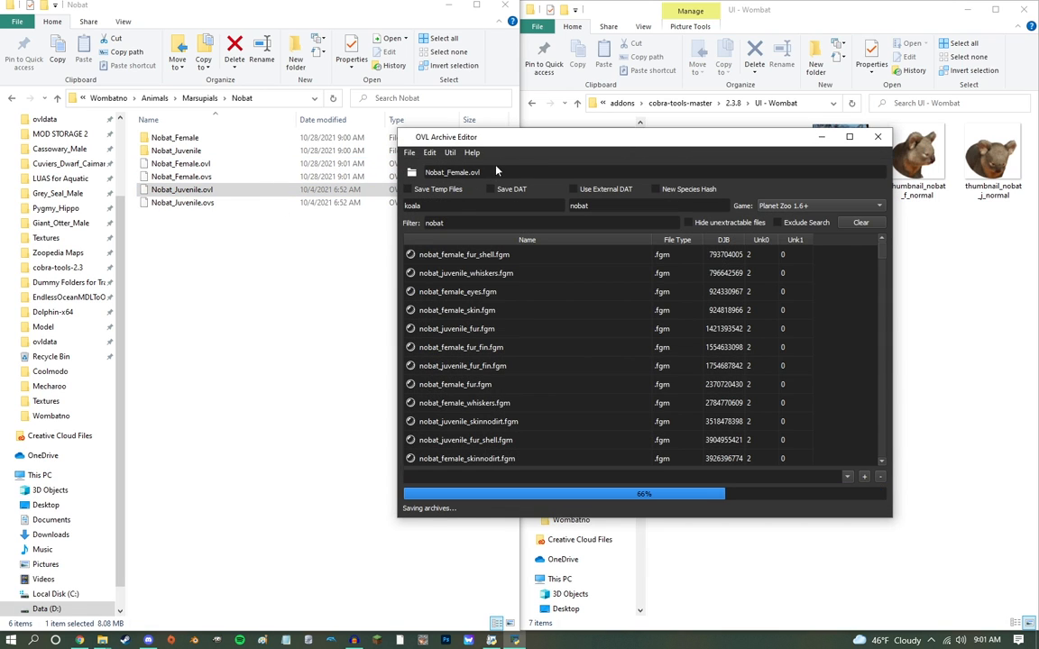
Step: Load Nobat_Juvenile.ovl, replace koala with nobat in its file names, and save it over the original
{"action": "left_click_drag", "start_coordinate": [507, 178], "coordinate": [509, 177]}
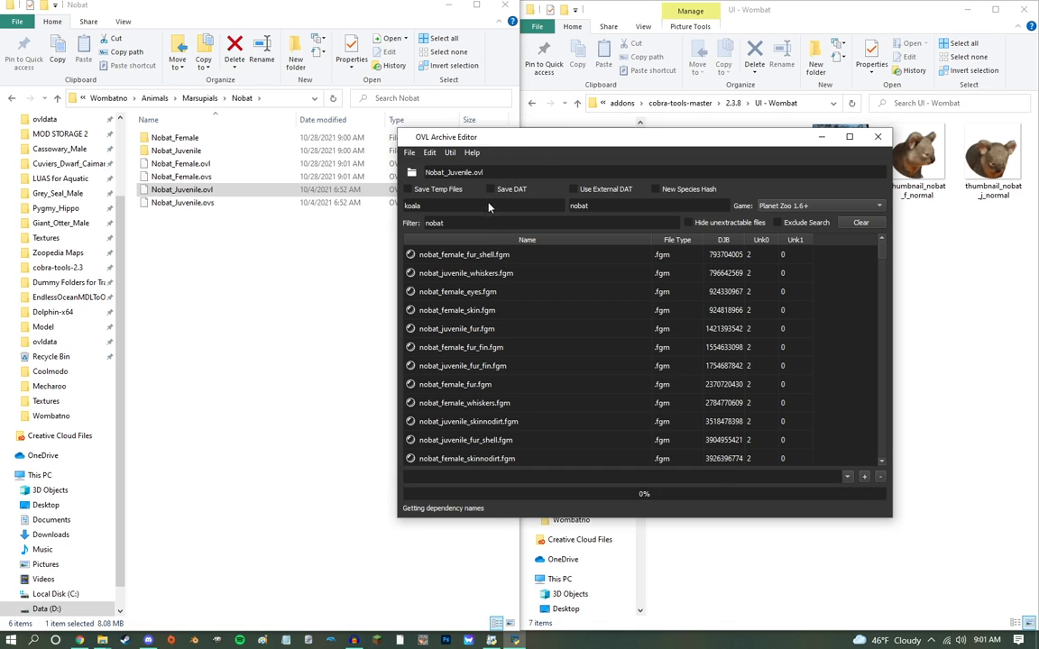
{"action": "left_click", "coordinate": [489, 209]}
{"action": "key", "text": "ctrl+r"}
{"action": "key", "text": "ctrl+s"}
{"action": "key", "text": "Return"}
{"action": "left_click", "coordinate": [541, 322]}
Step: Reload Nobat_Female.ovl and capitalise the replacement terms to find Koala and substitute Nobat
{"action": "left_click", "coordinate": [185, 164]}
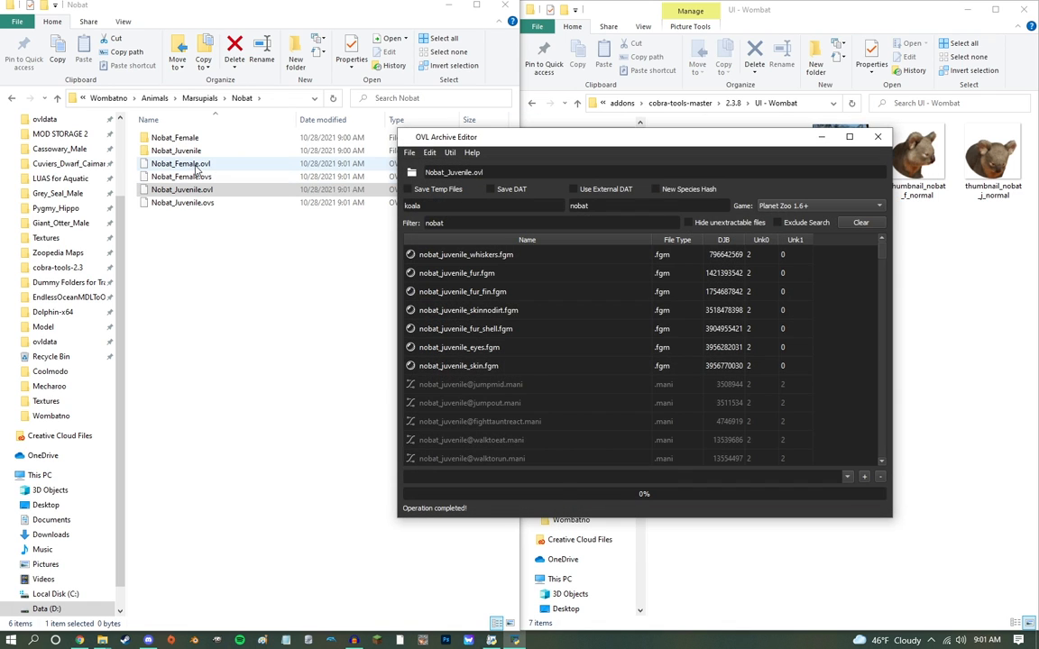
{"action": "left_click_drag", "start_coordinate": [374, 163], "coordinate": [407, 175]}
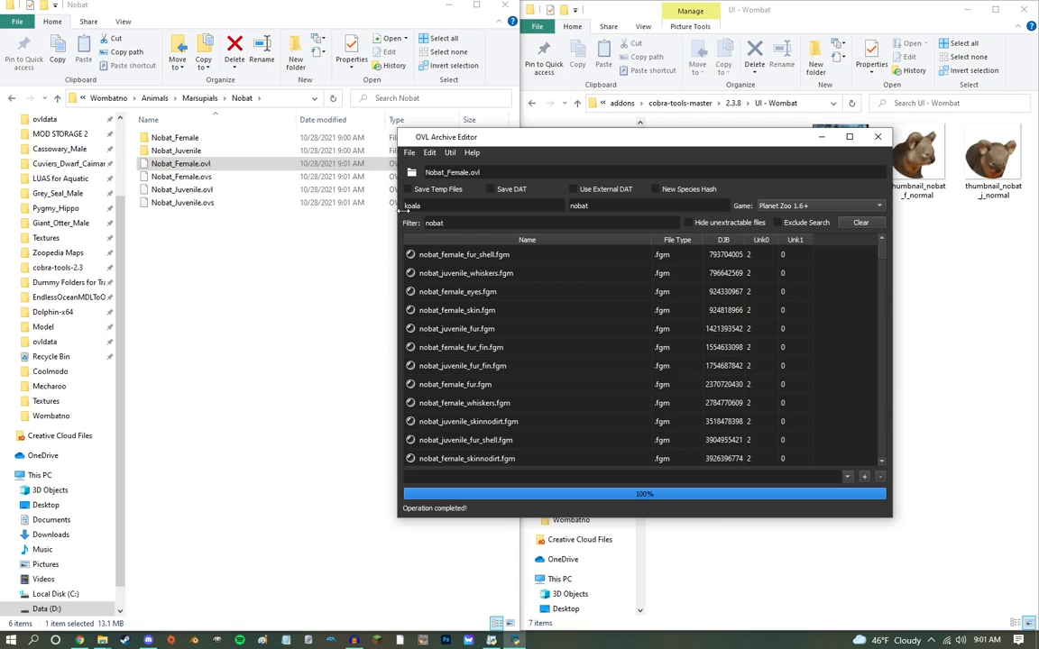
{"action": "left_click", "coordinate": [413, 208]}
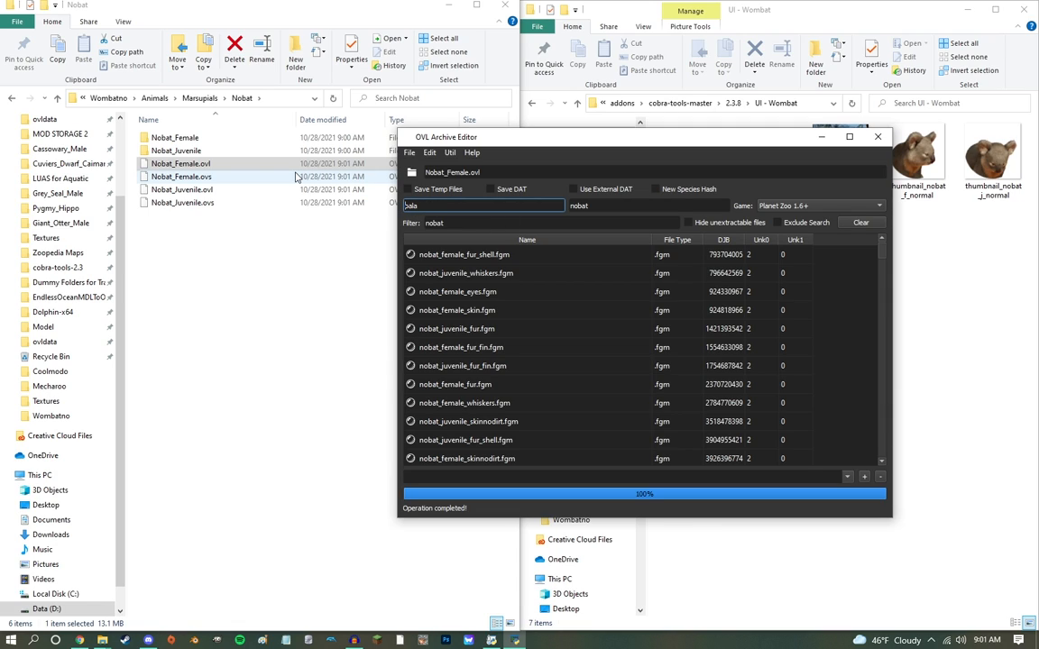
{"action": "key", "text": "Tab"}
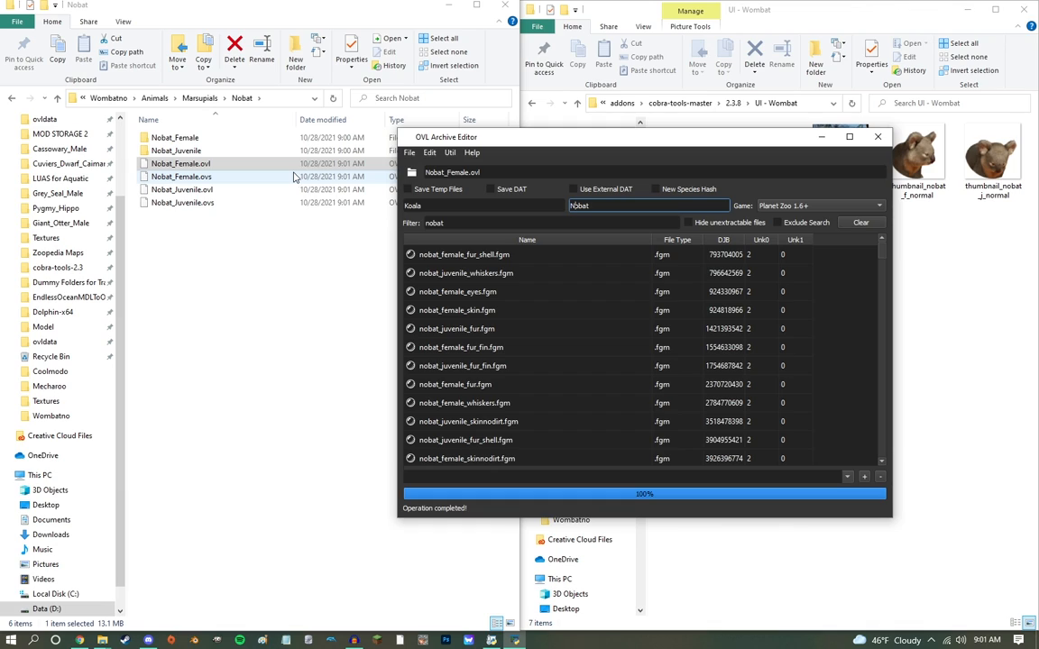
{"action": "left_click", "coordinate": [445, 208]}
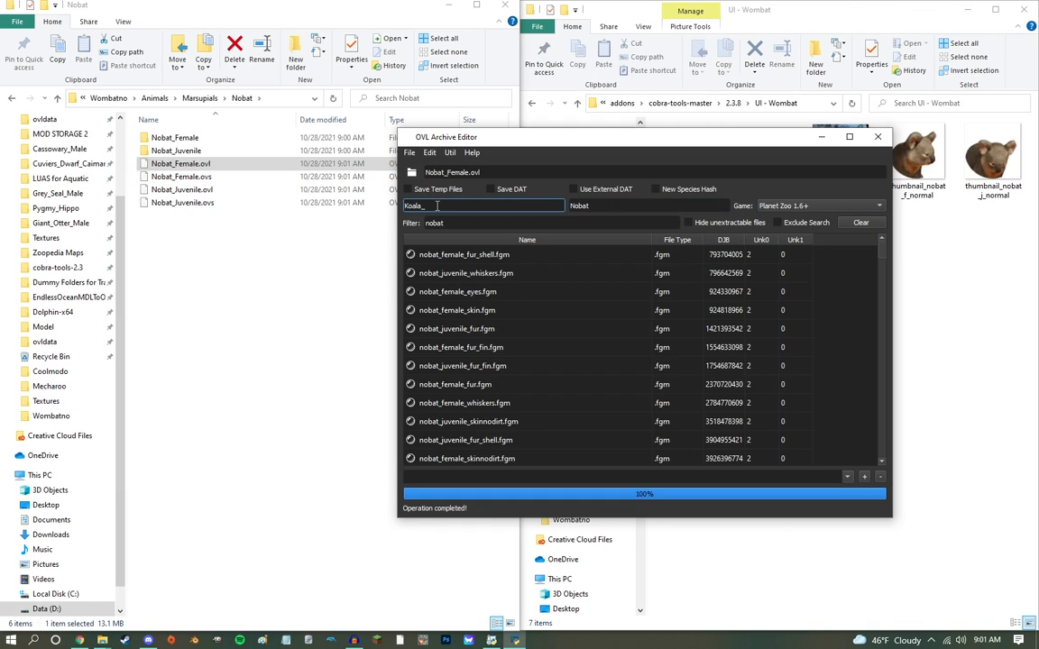
{"action": "key", "text": "Tab"}
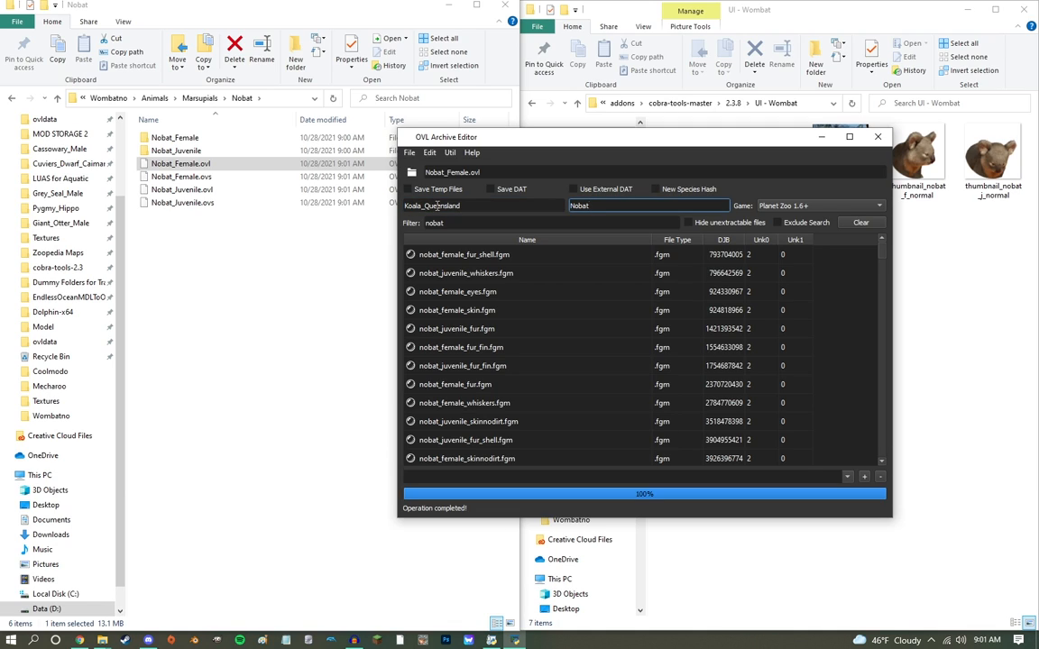
{"action": "left_click_drag", "start_coordinate": [472, 212], "coordinate": [426, 213]}
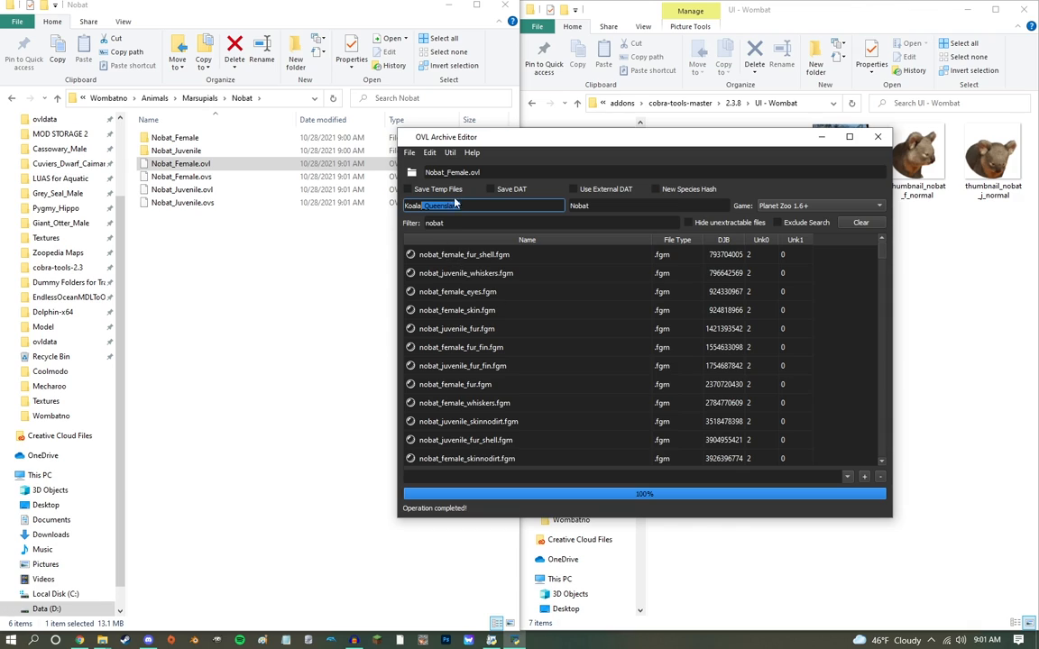
{"action": "key", "text": "BackSpace"}
Step: Enable New Species Hash, replace Koala with Nobat in the contents of Nobat_Female.ovl, and save over the existing file
{"action": "left_click", "coordinate": [681, 190]}
{"action": "left_click", "coordinate": [689, 207]}
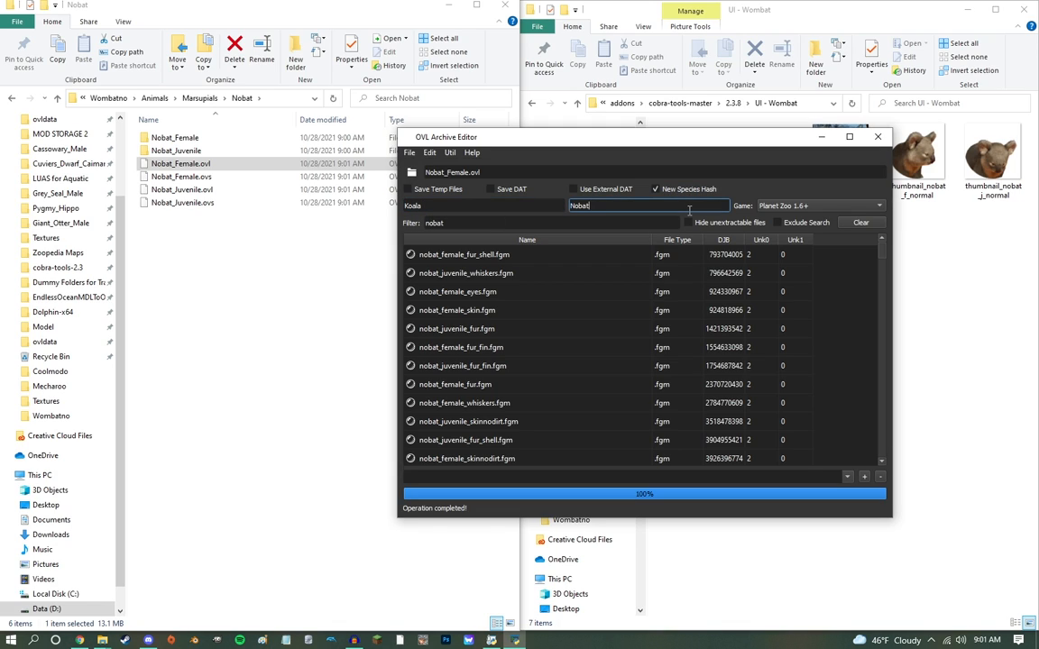
{"action": "left_click", "coordinate": [435, 154]}
{"action": "left_click", "coordinate": [460, 210]}
{"action": "key", "text": "ctrl+s"}
{"action": "key", "text": "Return"}
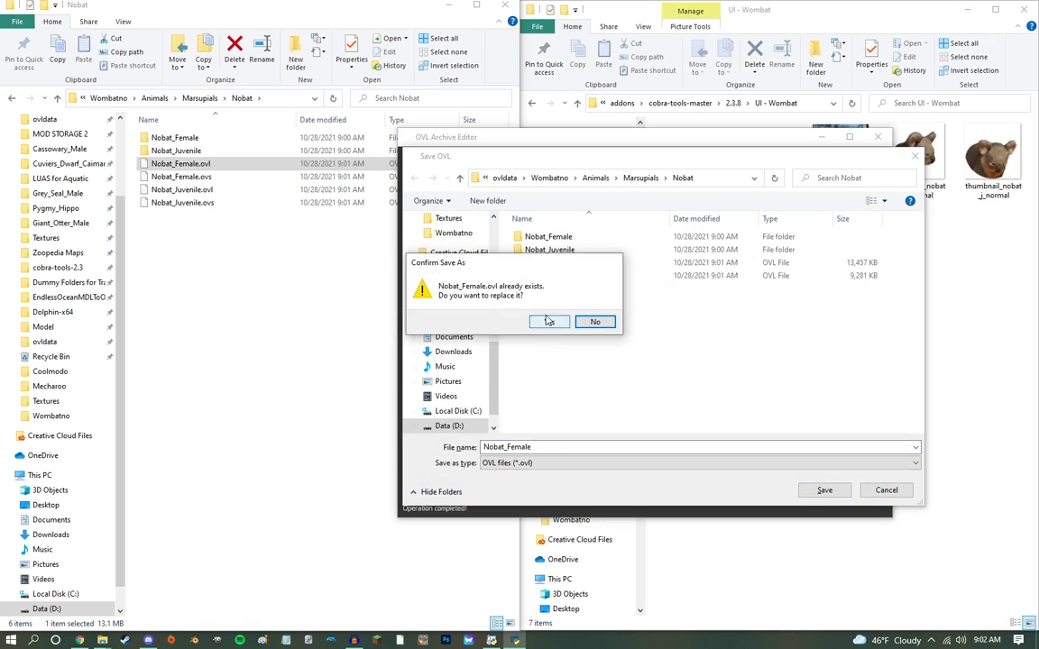
{"action": "left_click", "coordinate": [549, 322]}
Step: Load Nobat_Juvenile.ovl, replace Koala with Nobat in its contents, and save over the existing file
{"action": "left_click_drag", "start_coordinate": [157, 192], "coordinate": [464, 172]}
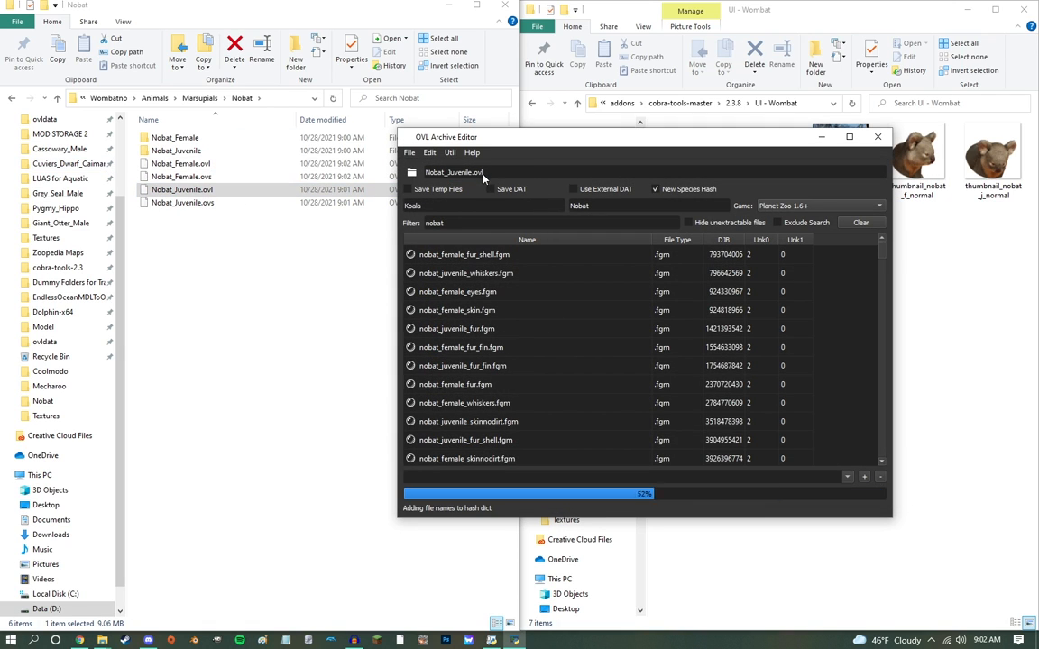
{"action": "left_click", "coordinate": [520, 207]}
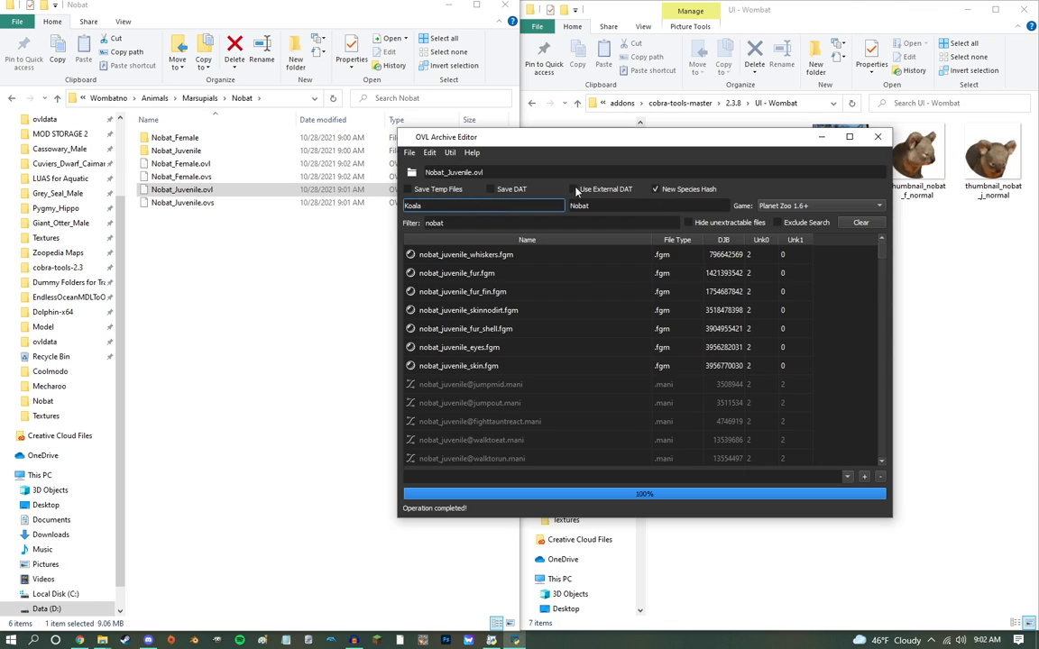
{"action": "left_click", "coordinate": [427, 154]}
{"action": "left_click", "coordinate": [442, 208]}
{"action": "key", "text": "ctrl+s"}
{"action": "key", "text": "Return"}
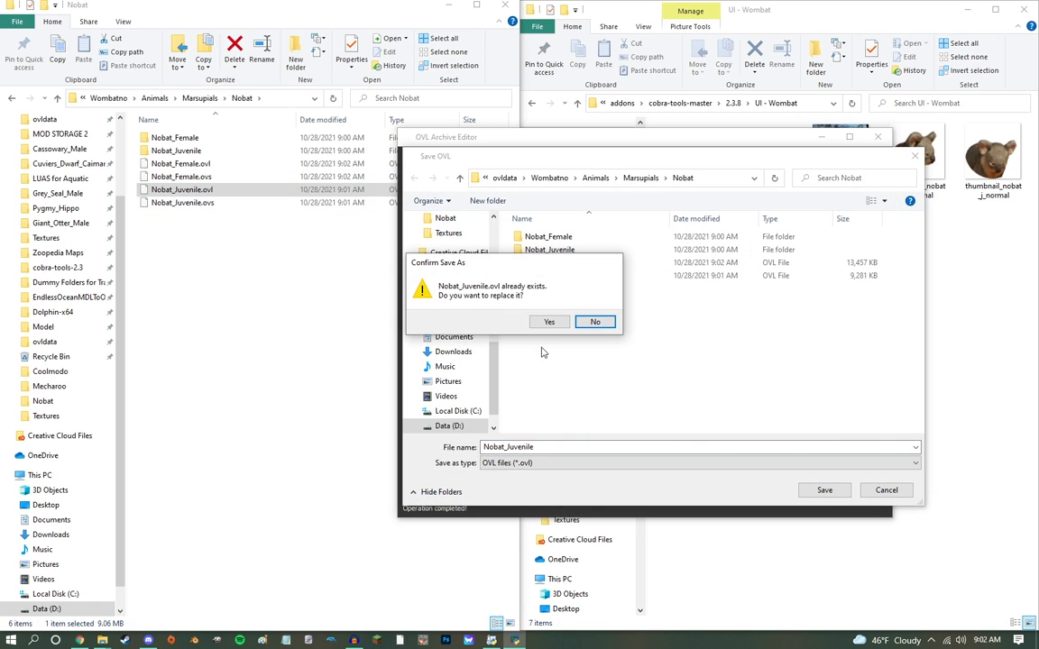
{"action": "left_click", "coordinate": [547, 323]}
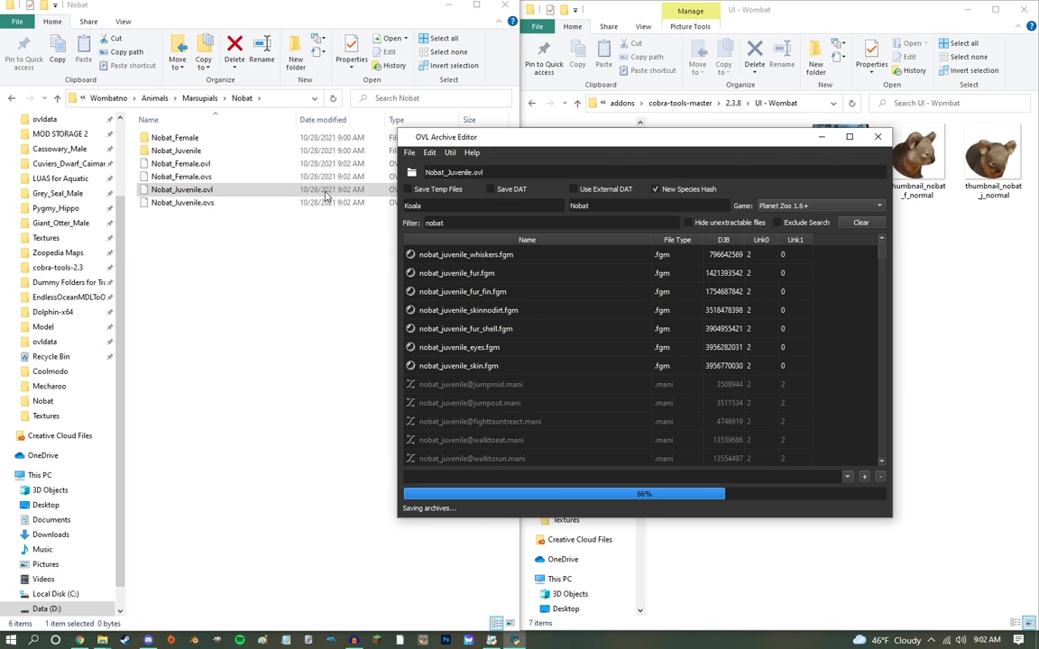
Step: Move the juvenile and female OVL and OVS files into the Nobat_Juvenile and Nobat_Female folders
{"action": "left_click_drag", "start_coordinate": [245, 227], "coordinate": [190, 156]}
{"action": "left_click_drag", "start_coordinate": [210, 207], "coordinate": [202, 163]}
{"action": "left_click_drag", "start_coordinate": [202, 163], "coordinate": [198, 140]}
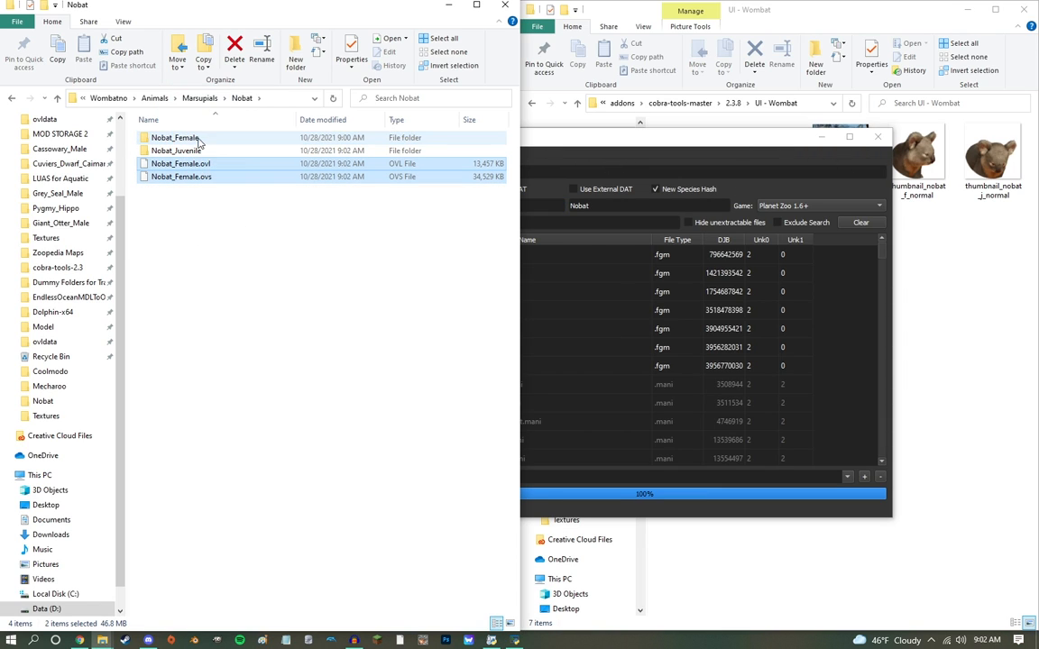
Step: Delete every language folder except English from Wombatno's Localised folder, and open the English folder
{"action": "left_click", "coordinate": [108, 97]}
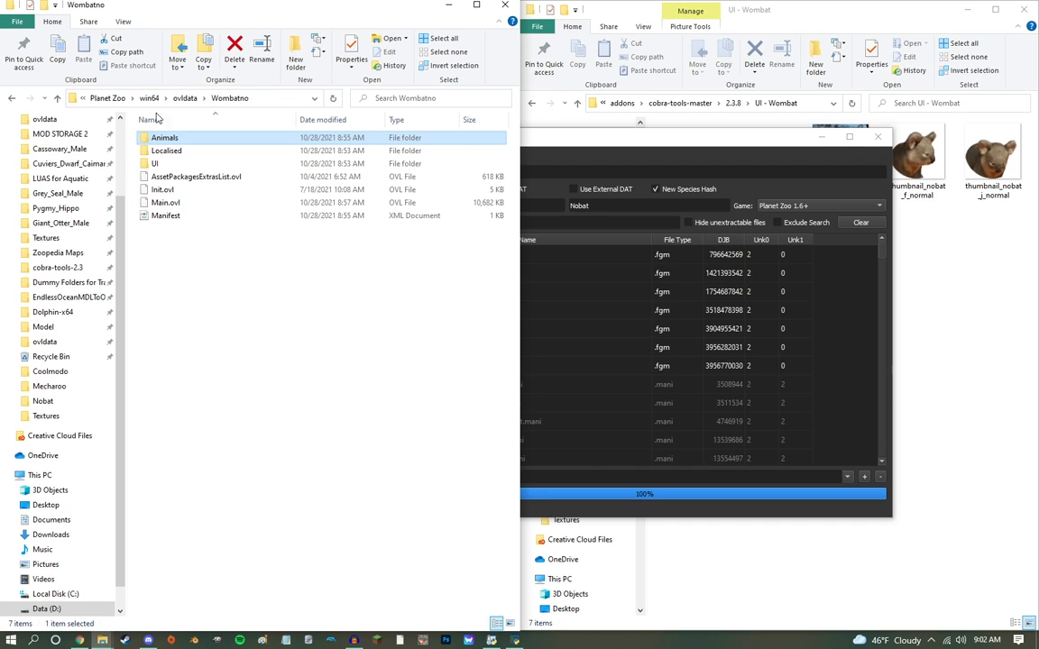
{"action": "double_click", "coordinate": [166, 154]}
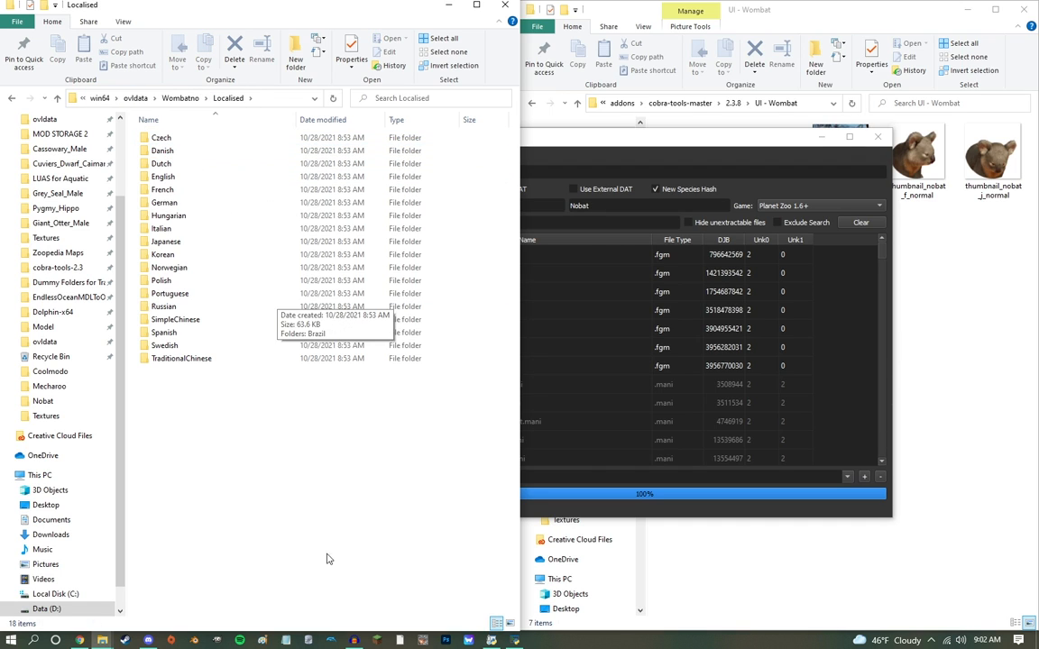
{"action": "key", "text": "ctrl+a"}
{"action": "left_click", "coordinate": [167, 176], "text": "ctrl"}
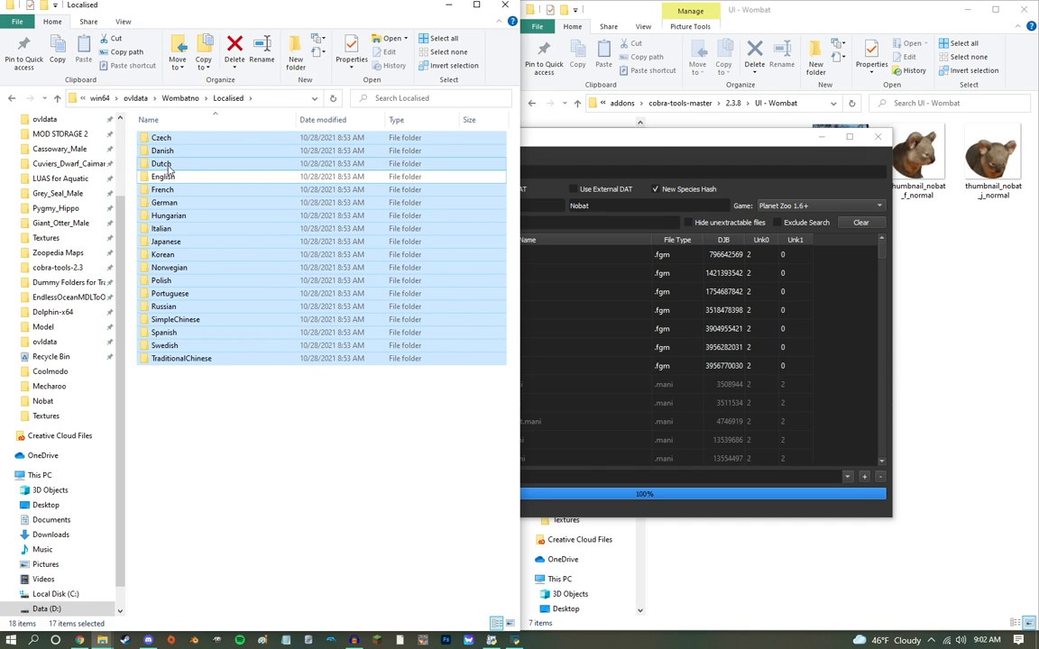
{"action": "key", "text": "Delete"}
{"action": "double_click", "coordinate": [166, 138]}
{"action": "left_click", "coordinate": [174, 139]}
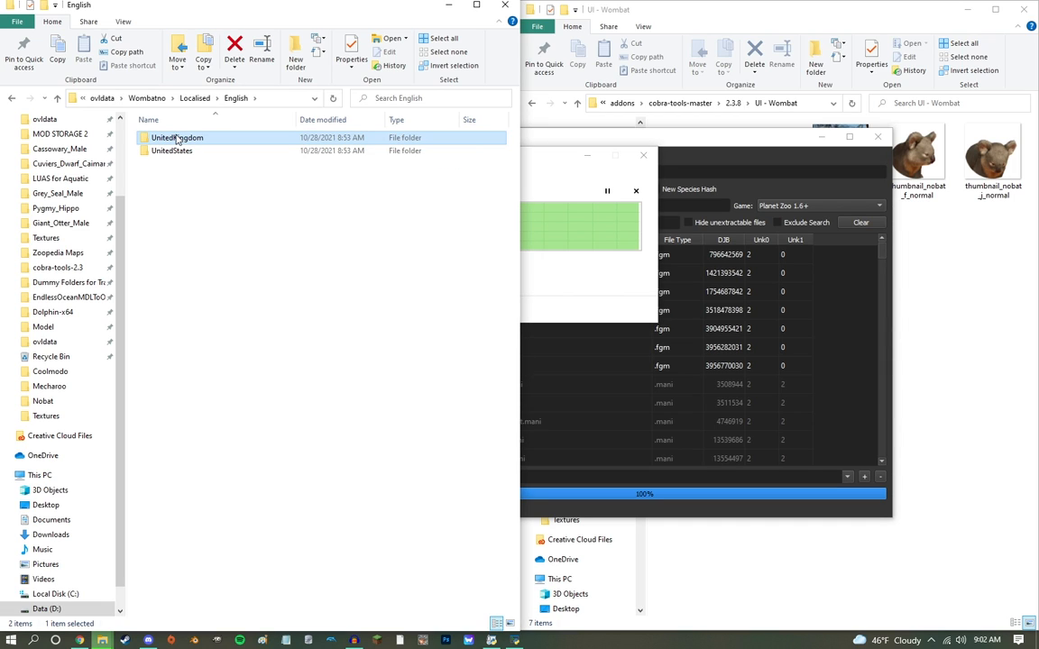
Step: Delete the UnitedKingdom folder from Wombatno's English folder and open the UnitedStates folder
{"action": "key", "text": "Delete"}
{"action": "double_click", "coordinate": [181, 138]}
{"action": "left_click_drag", "start_coordinate": [243, 208], "coordinate": [98, 105]}
Step: Copy Loc.ovl from the Localised\English\UnitedStates folder of the Wombatso mod
{"action": "left_click", "coordinate": [101, 99]}
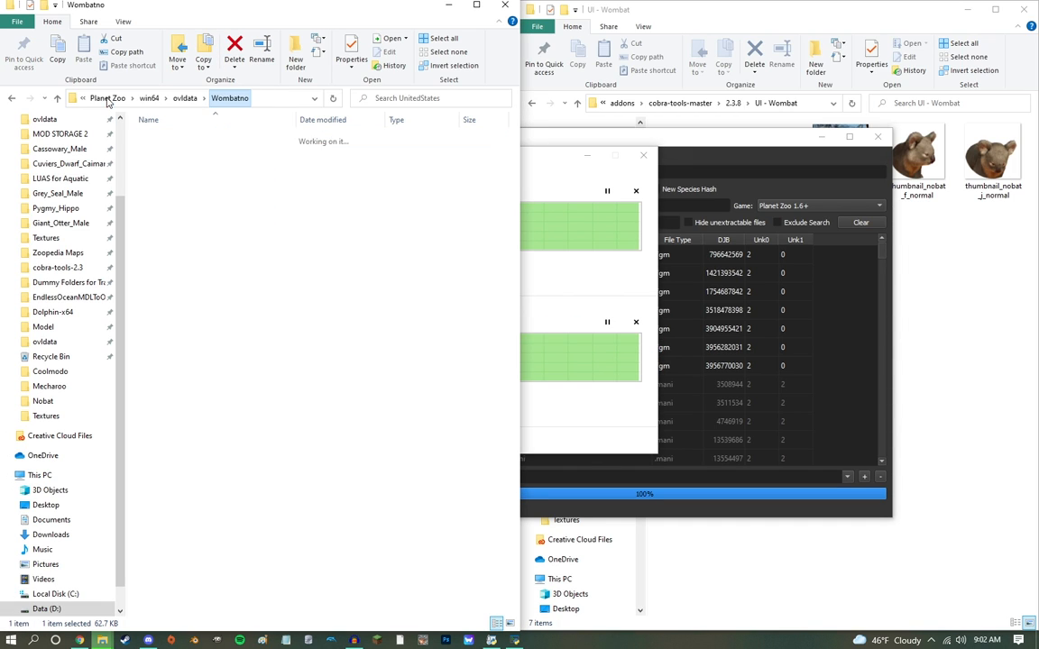
{"action": "left_click", "coordinate": [182, 99]}
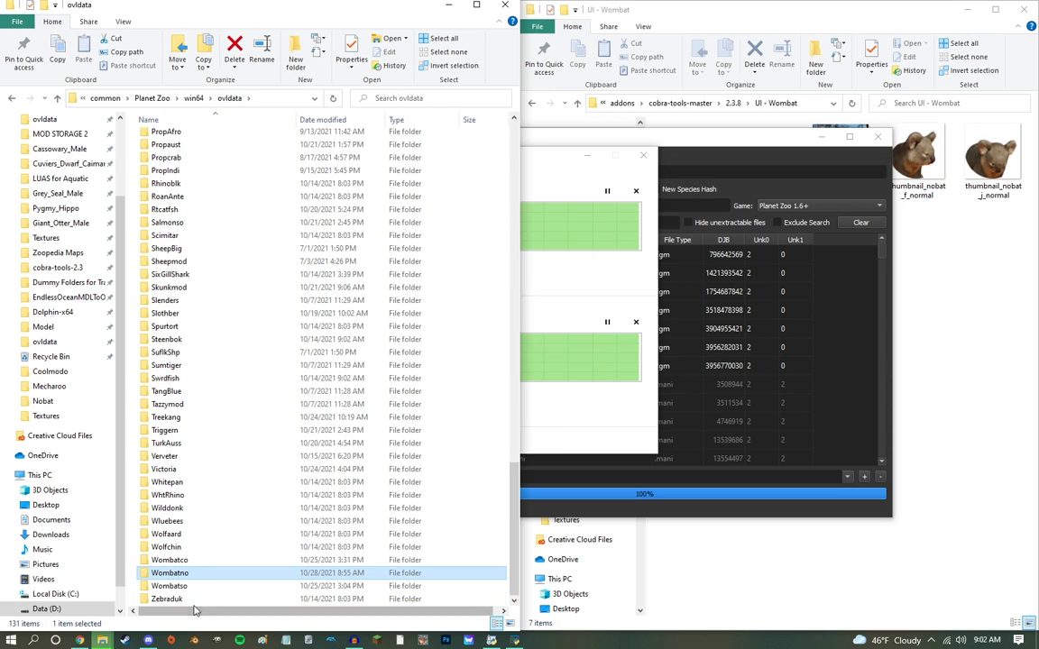
{"action": "double_click", "coordinate": [185, 594]}
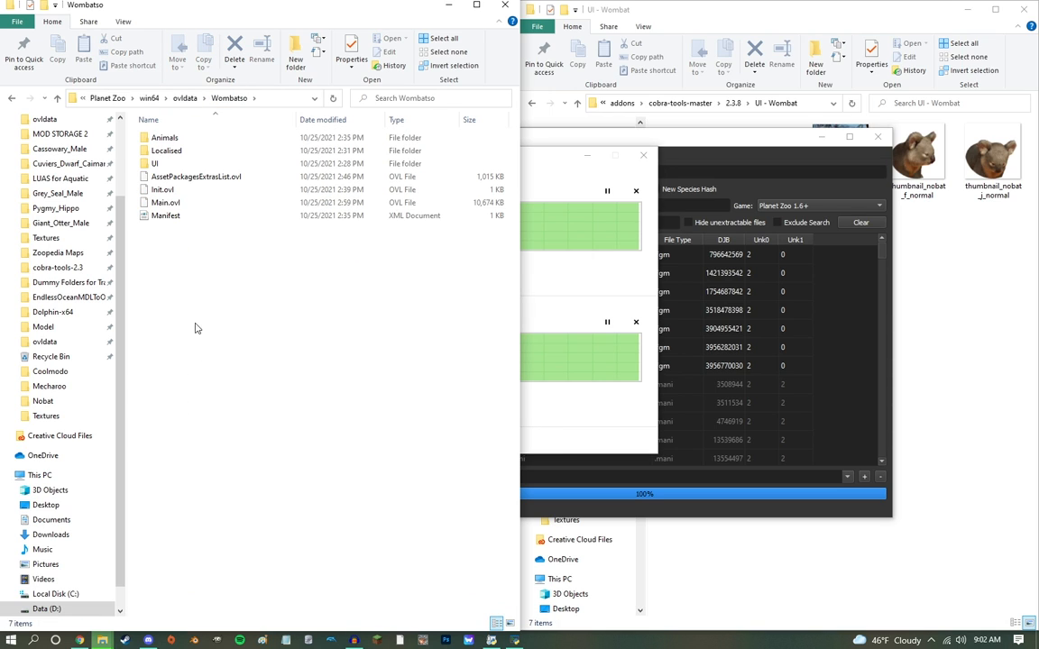
{"action": "double_click", "coordinate": [167, 151]}
{"action": "left_click", "coordinate": [167, 139]}
{"action": "double_click", "coordinate": [172, 140]}
{"action": "double_click", "coordinate": [186, 139]}
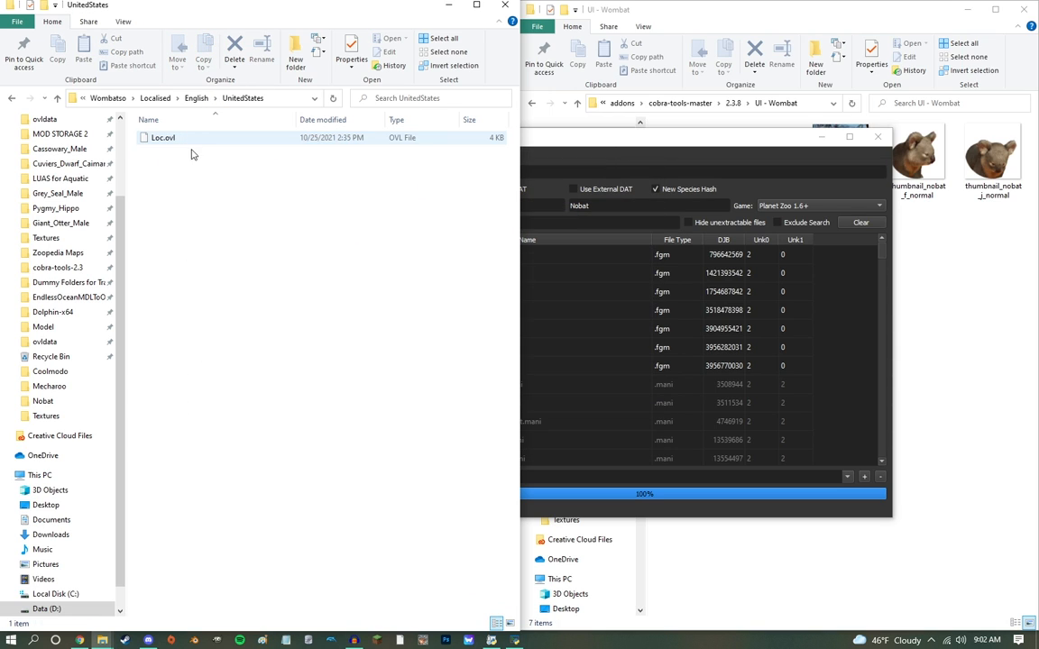
{"action": "left_click", "coordinate": [174, 139]}
Step: Paste the copied Loc.ovl into Wombatno's Localised\English\UnitedStates folder, replacing the existing file
{"action": "left_click", "coordinate": [12, 102]}
{"action": "left_click", "coordinate": [12, 102]}
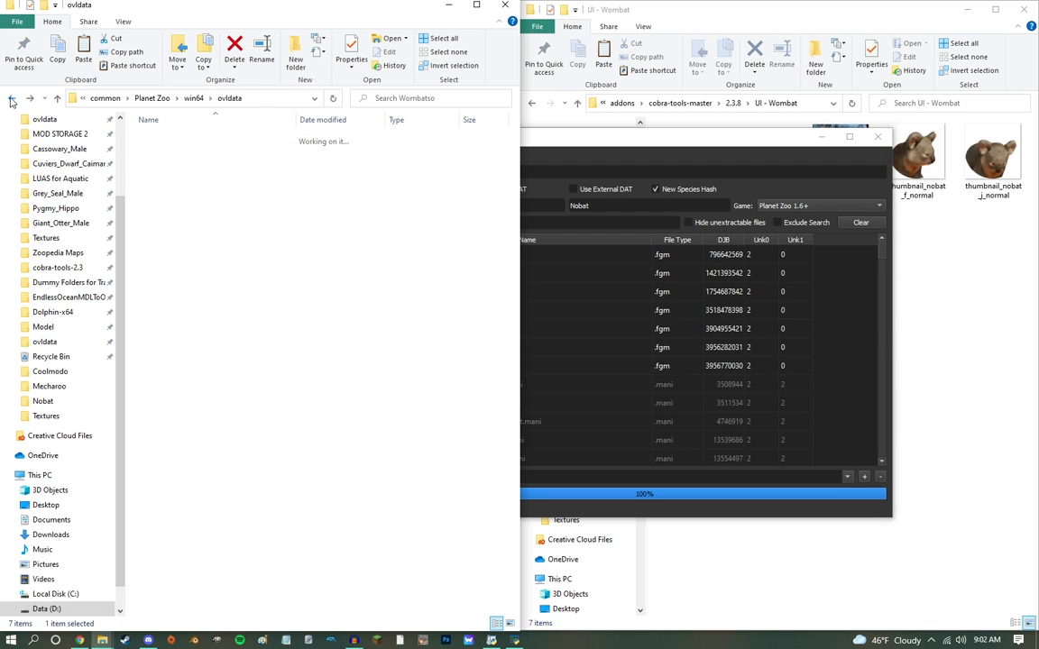
{"action": "left_click", "coordinate": [12, 102]}
{"action": "left_click", "coordinate": [12, 98]}
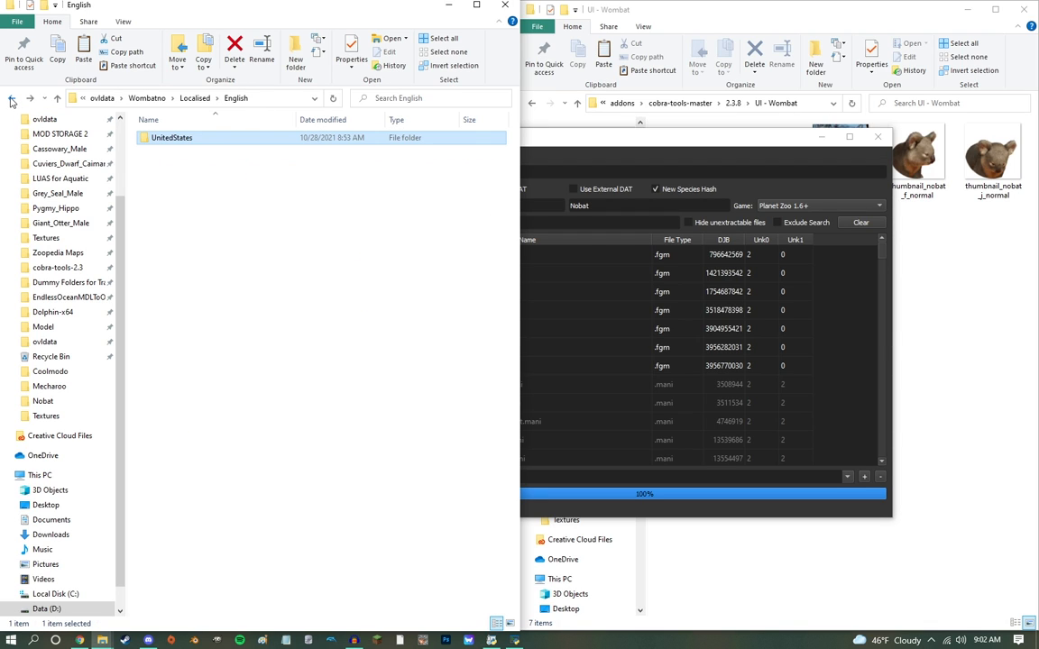
{"action": "left_click", "coordinate": [12, 98]}
{"action": "left_click", "coordinate": [12, 98]}
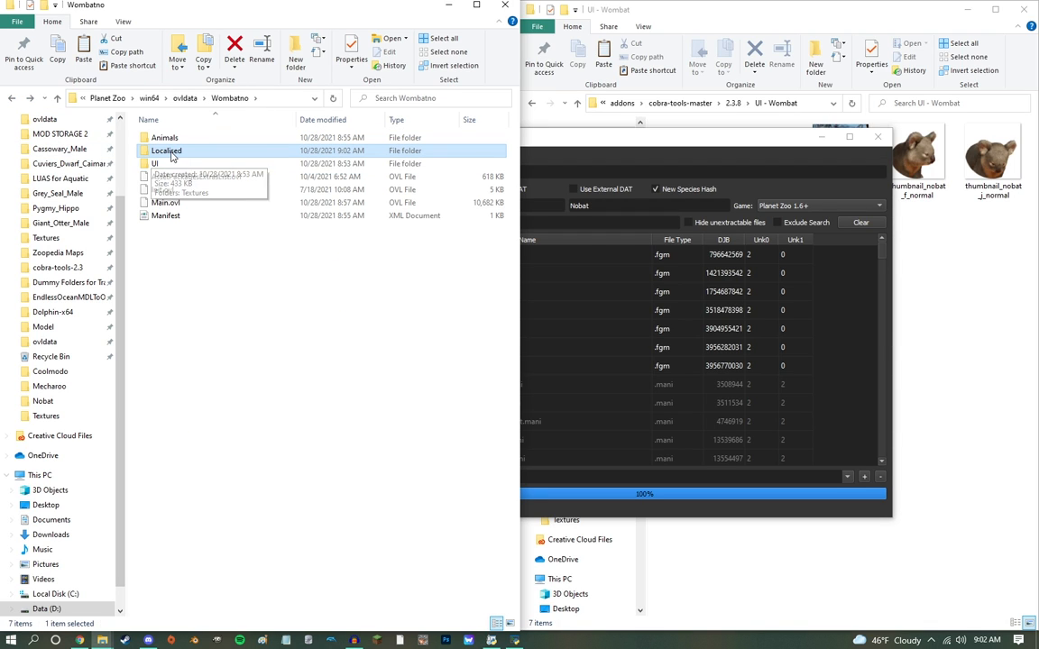
{"action": "double_click", "coordinate": [168, 151]}
{"action": "double_click", "coordinate": [167, 139]}
{"action": "double_click", "coordinate": [166, 138]}
{"action": "left_click_drag", "start_coordinate": [218, 195], "coordinate": [236, 226]}
{"action": "key", "text": "ctrl+v"}
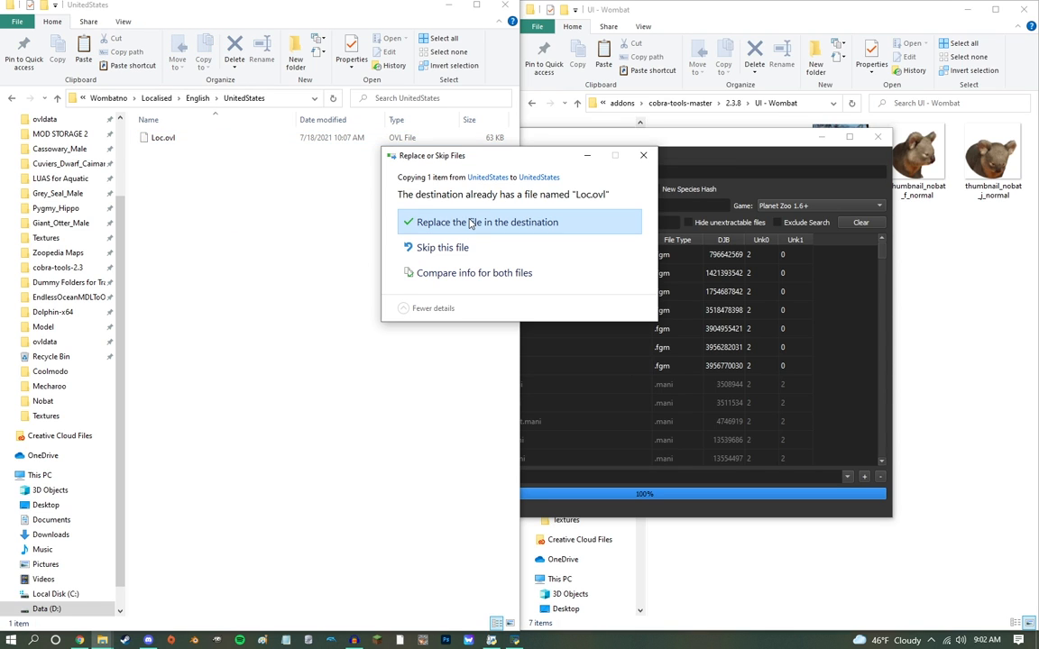
{"action": "left_click", "coordinate": [469, 223]}
Step: Load Wombatno's Loc.ovl in the OVL Archive Editor without a filter and replace womba with nobat, leaving New Species Hash disabled
{"action": "left_click_drag", "start_coordinate": [144, 147], "coordinate": [528, 196]}
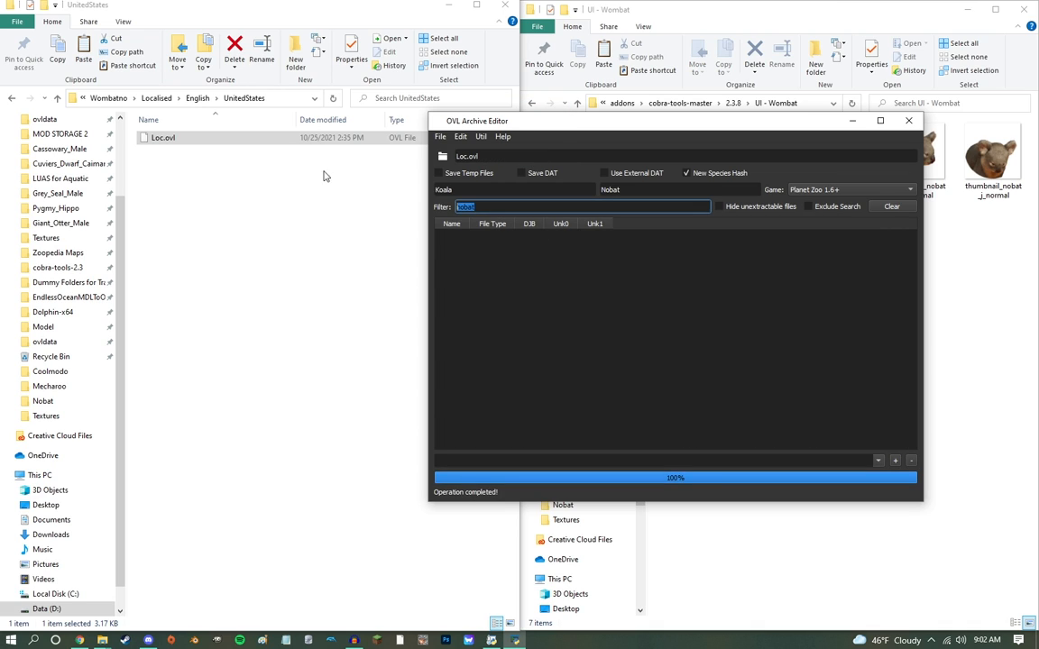
{"action": "key", "text": "BackSpace"}
{"action": "double_click", "coordinate": [478, 232]}
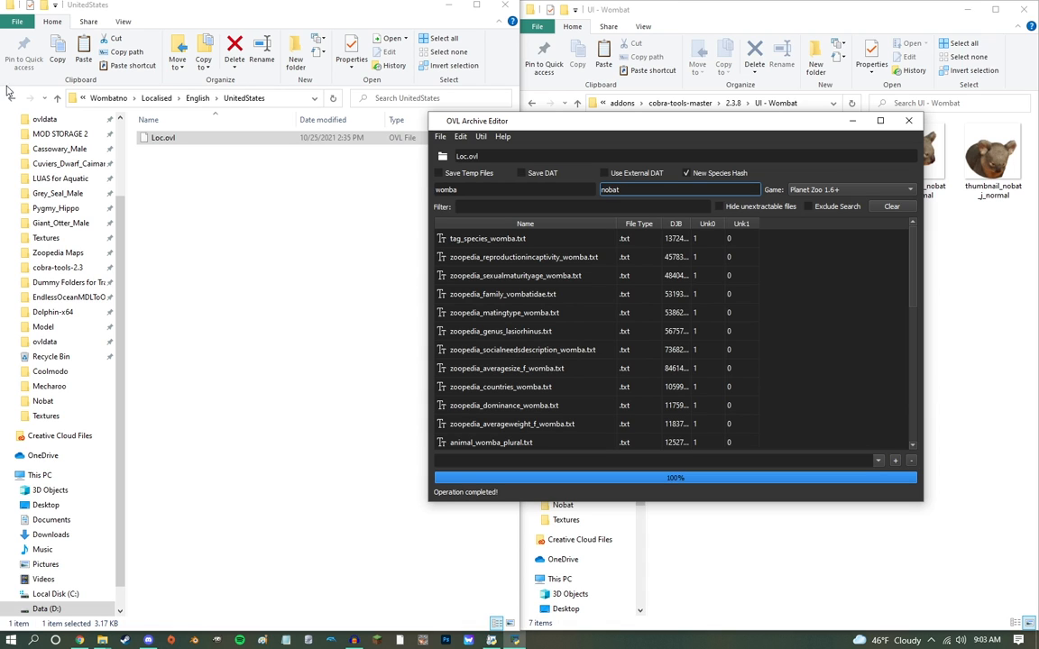
{"action": "left_click", "coordinate": [726, 192]}
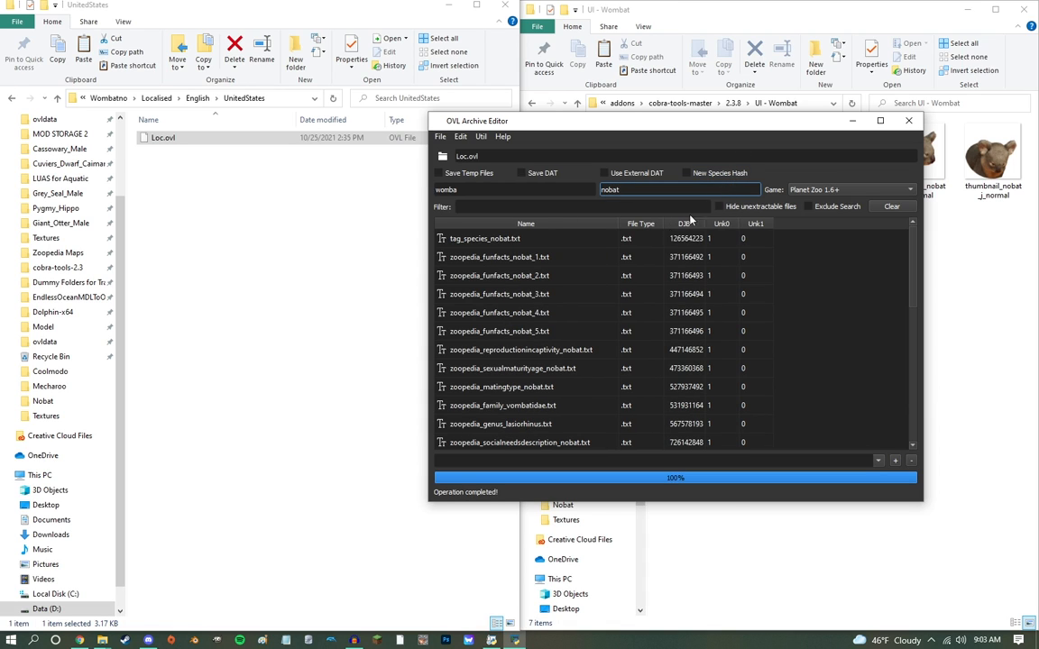
Step: Save the renamed archive over Loc.ovl in Wombatno's Localised\English\UnitedStates folder
{"action": "key", "text": "ctrl+shift+s"}
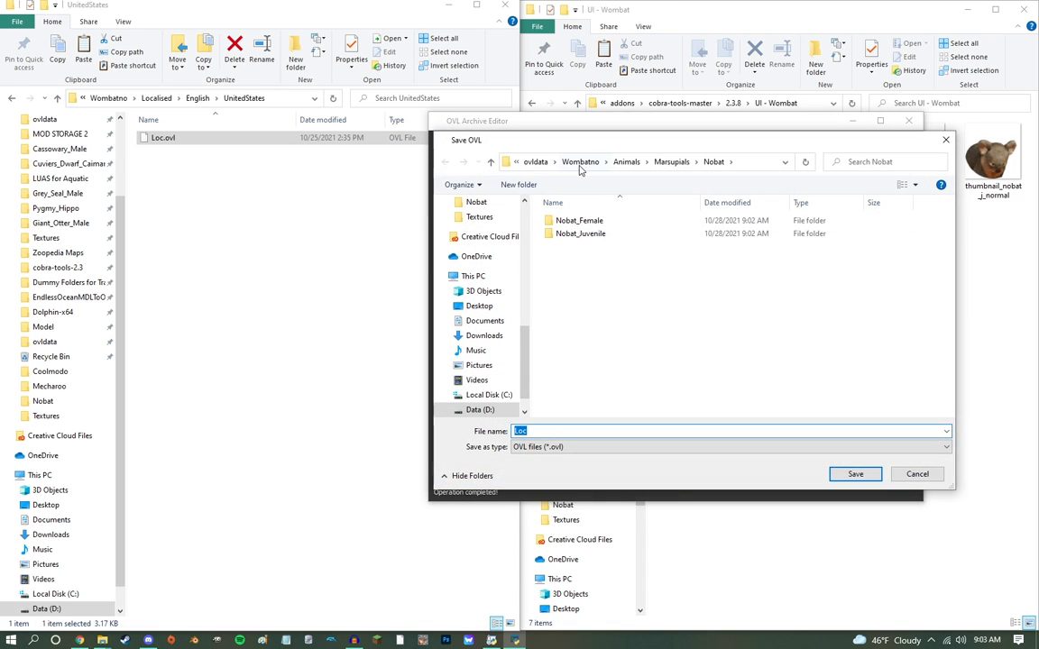
{"action": "left_click", "coordinate": [580, 163]}
{"action": "double_click", "coordinate": [568, 233]}
{"action": "double_click", "coordinate": [561, 221]}
{"action": "double_click", "coordinate": [561, 221]}
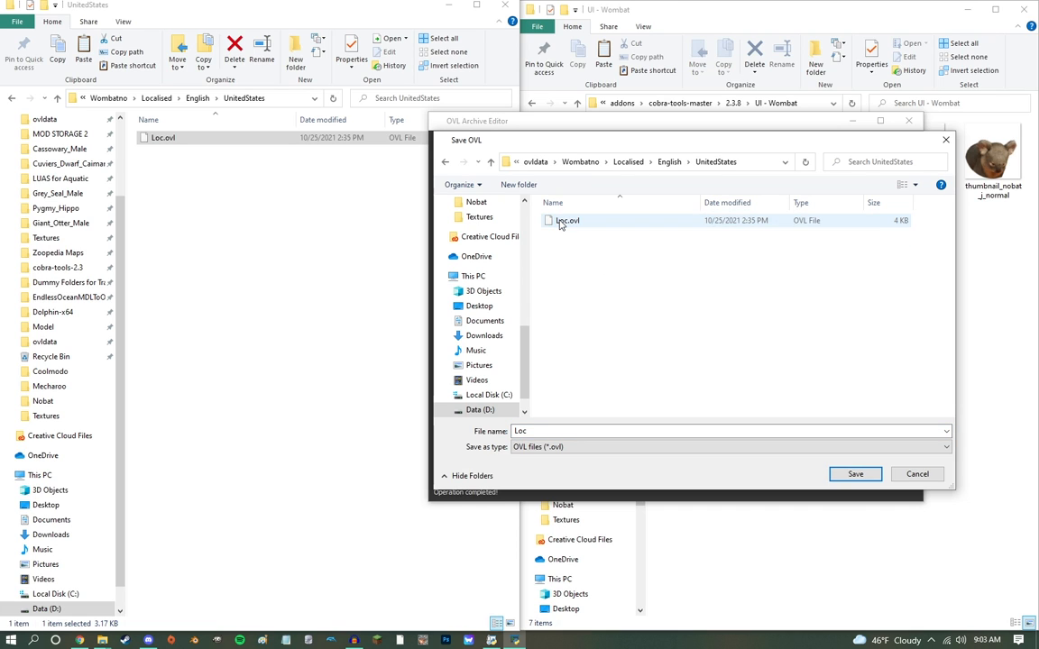
{"action": "left_click", "coordinate": [561, 221]}
{"action": "left_click", "coordinate": [855, 474]}
{"action": "left_click", "coordinate": [549, 323]}
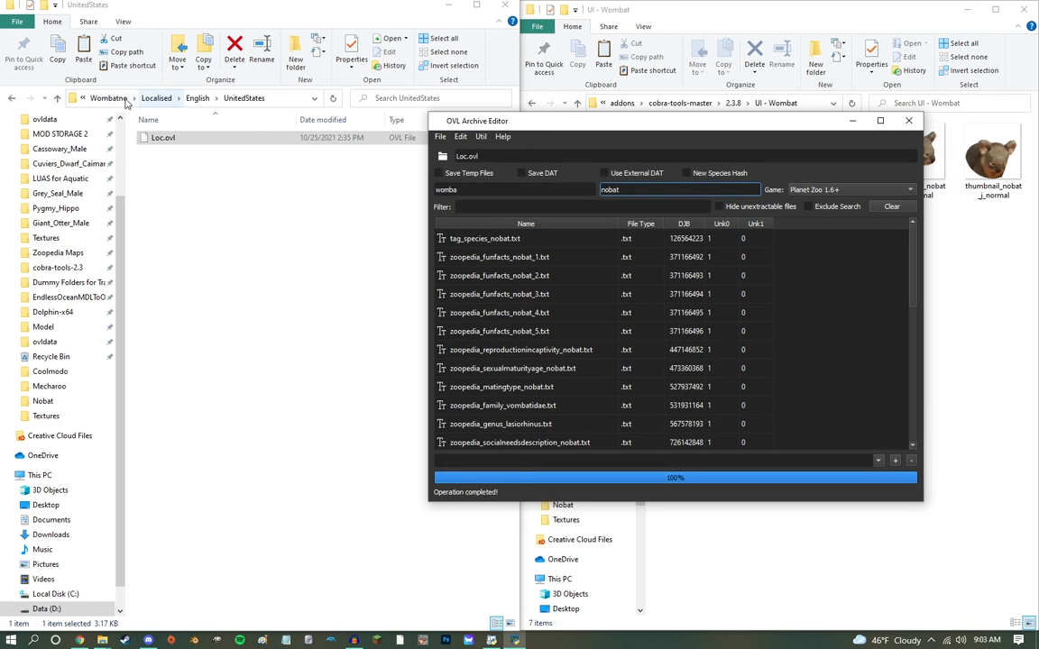
{"action": "left_click", "coordinate": [112, 98]}
{"action": "left_click_drag", "start_coordinate": [166, 190], "coordinate": [584, 155]}
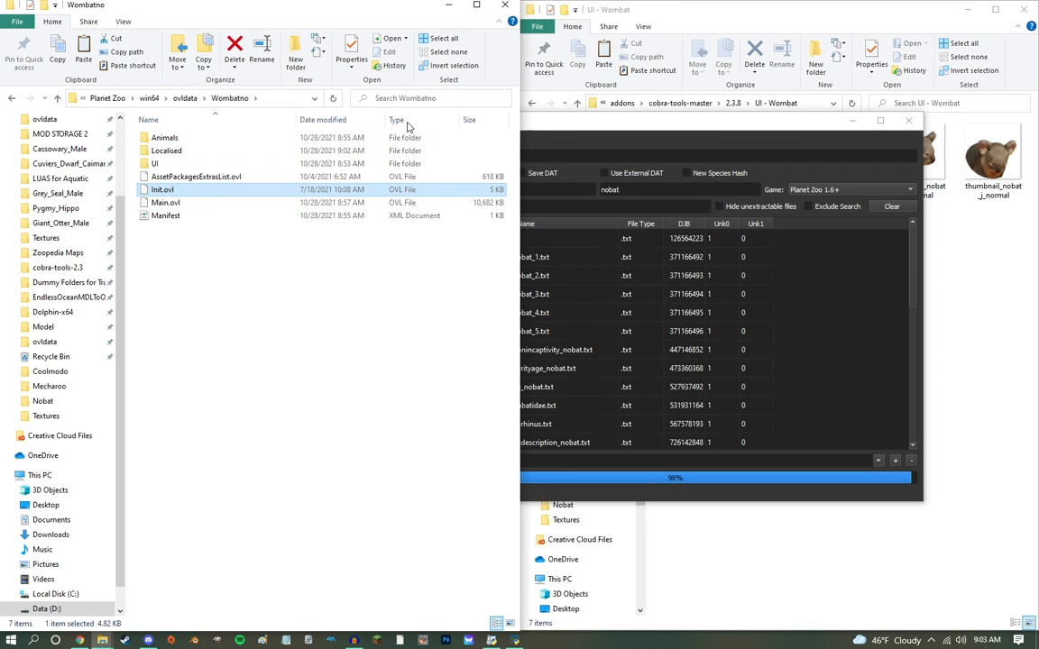
{"action": "left_click", "coordinate": [12, 98]}
Step: Reload the saved Loc.ovl in the archive editor and create a new folder beside it in UnitedStates
{"action": "left_click_drag", "start_coordinate": [199, 139], "coordinate": [560, 141]}
{"action": "right_click", "coordinate": [391, 210]}
{"action": "mouse_move", "coordinate": [478, 359]}
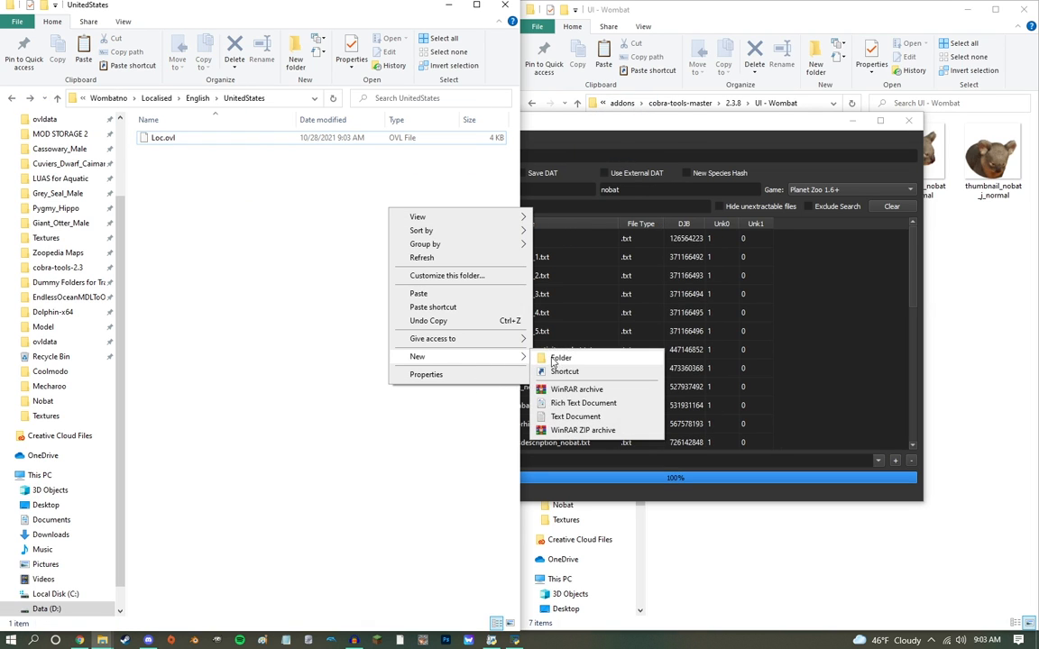
{"action": "left_click", "coordinate": [554, 363]}
{"action": "left_click", "coordinate": [358, 277]}
Step: Extract all text files from Loc.ovl into New folder and open that folder
{"action": "left_click_drag", "start_coordinate": [572, 123], "coordinate": [597, 65]}
{"action": "left_click", "coordinate": [584, 258]}
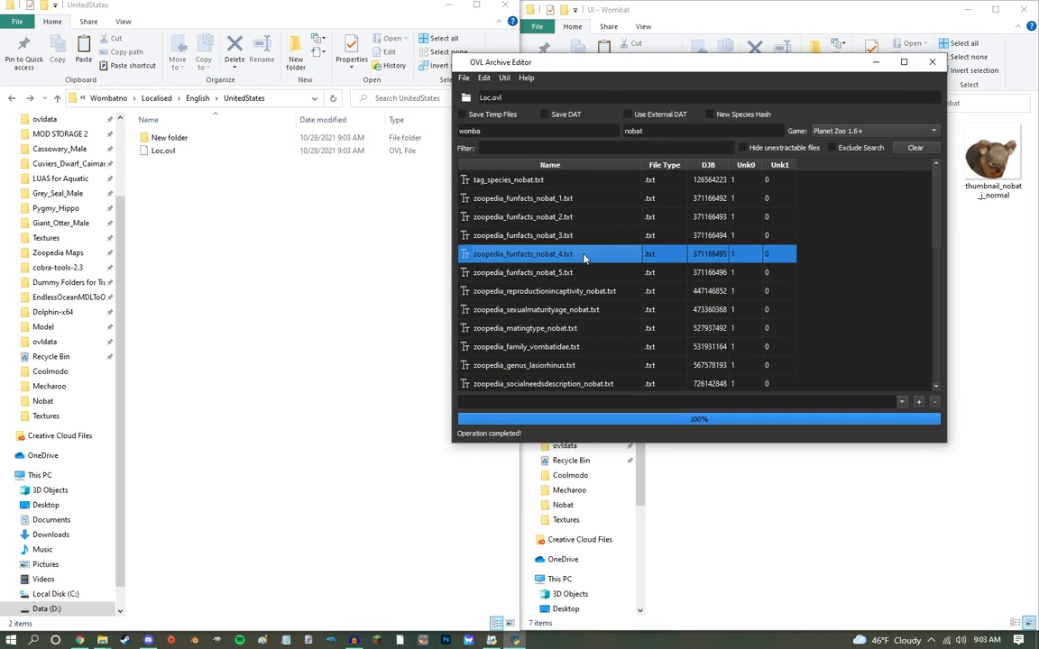
{"action": "key", "text": "ctrl+a"}
{"action": "left_click_drag", "start_coordinate": [583, 259], "coordinate": [632, 241]}
{"action": "left_click_drag", "start_coordinate": [202, 134], "coordinate": [207, 138]}
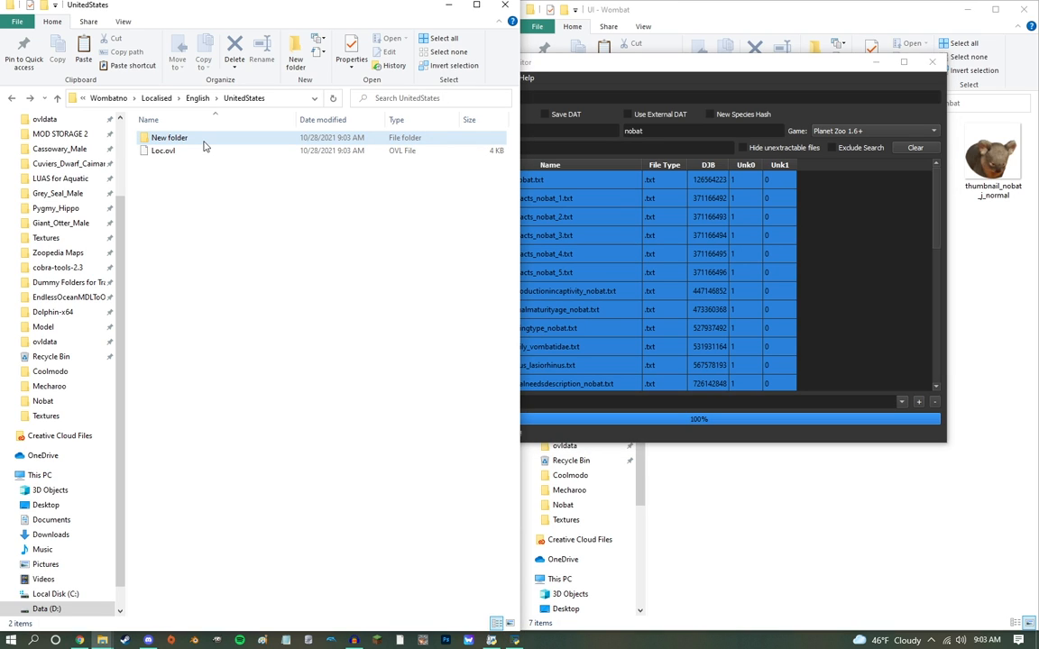
{"action": "double_click", "coordinate": [200, 141]}
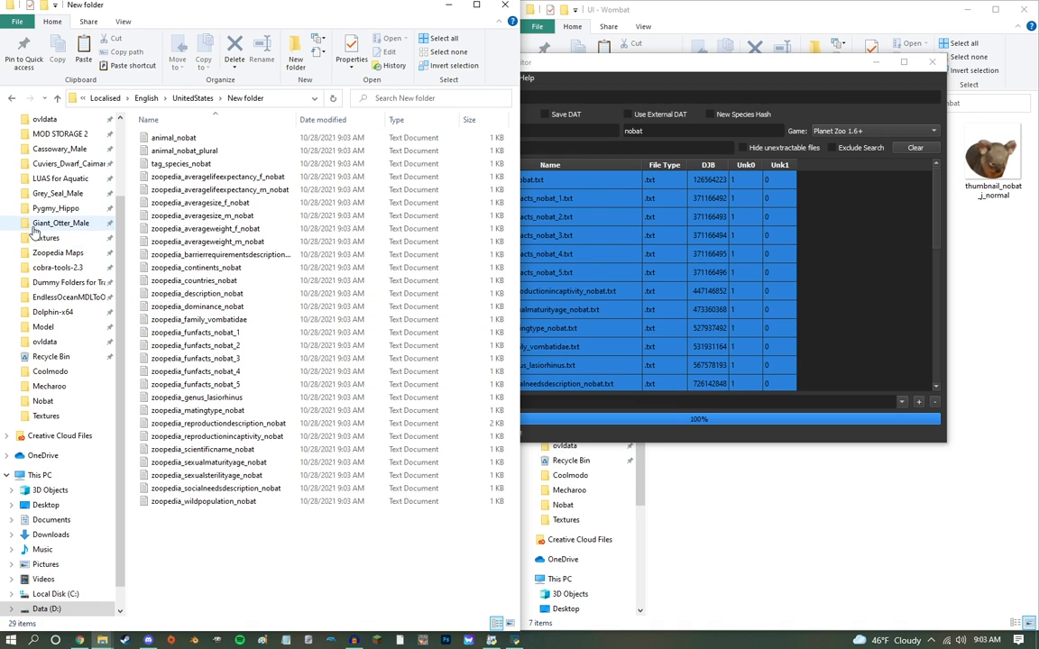
Step: Change the name in animal_nobat to Northern Hairy-Nosed Wombat, copy it, and save the file
{"action": "double_click", "coordinate": [214, 139]}
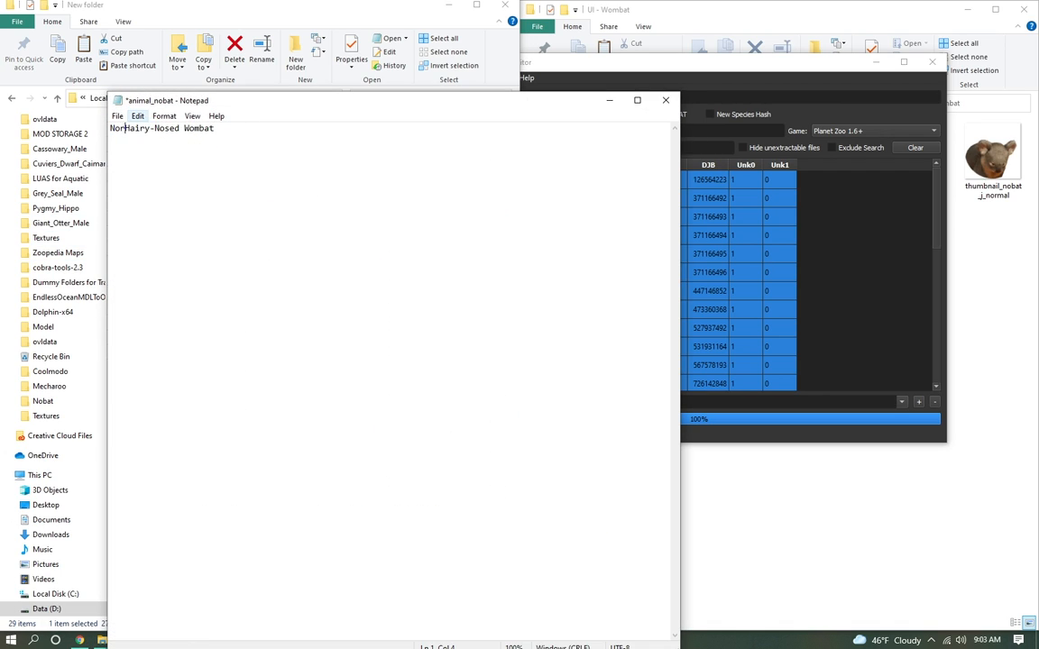
{"action": "key", "text": "ctrl+c"}
{"action": "key", "text": "ctrl+s"}
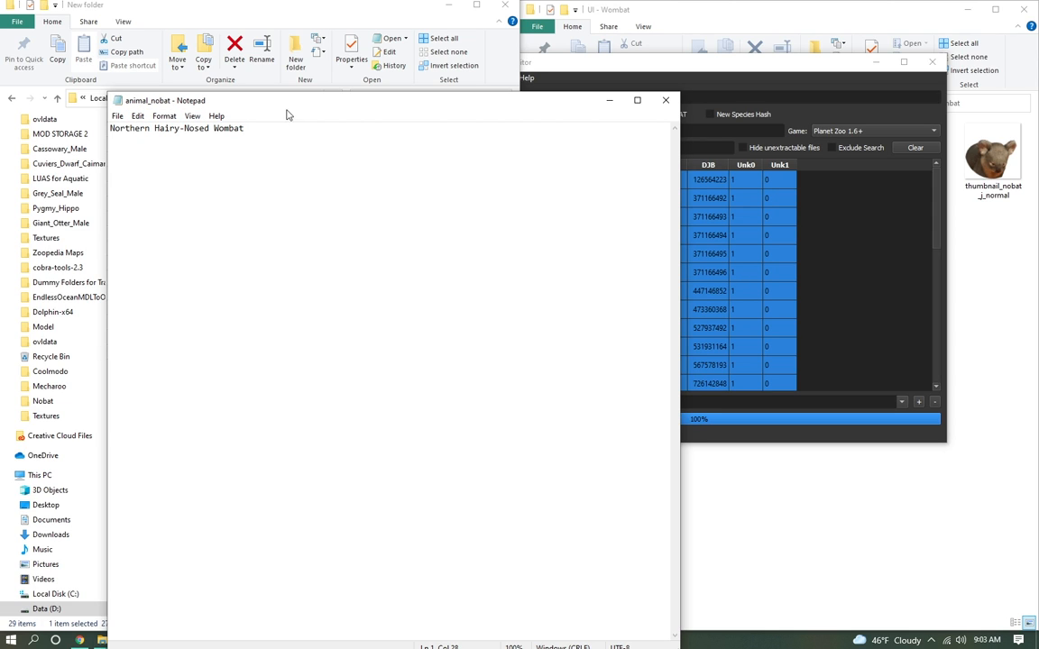
{"action": "left_click", "coordinate": [665, 100]}
Step: Replace the Southern name in animal_nobat_plural with the copied Northern Hairy-Nosed Wombat name
{"action": "double_click", "coordinate": [203, 149]}
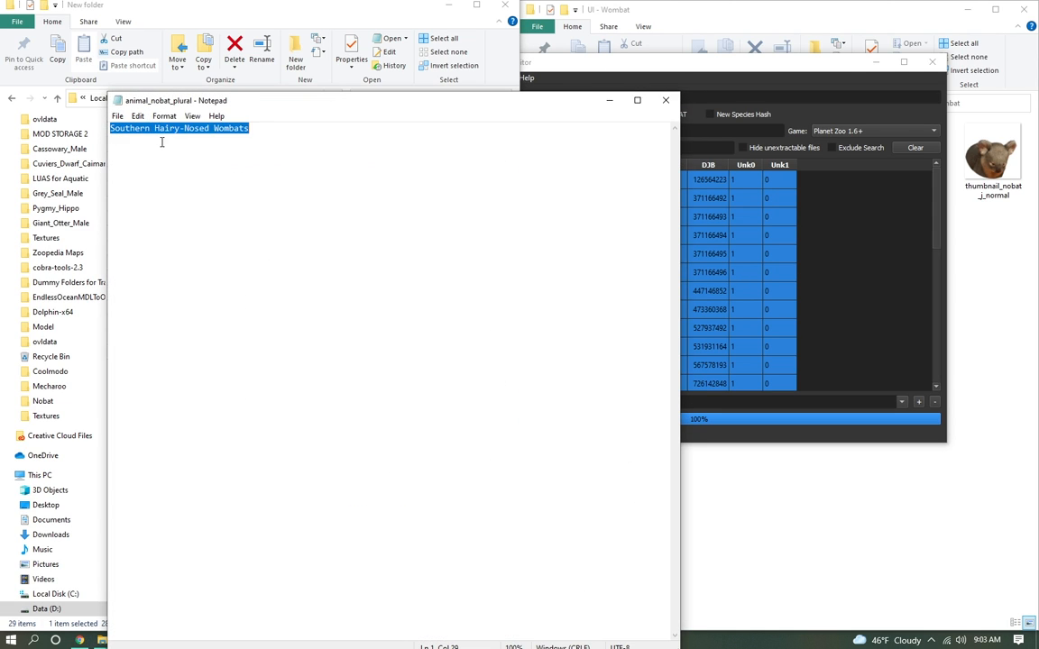
{"action": "key", "text": "ctrl+v"}
{"action": "left_click", "coordinate": [666, 100]}
Step: Replace the whole text of tag_species_nobat with the copied Northern Hairy-Nosed Wombat name
{"action": "double_click", "coordinate": [242, 174]}
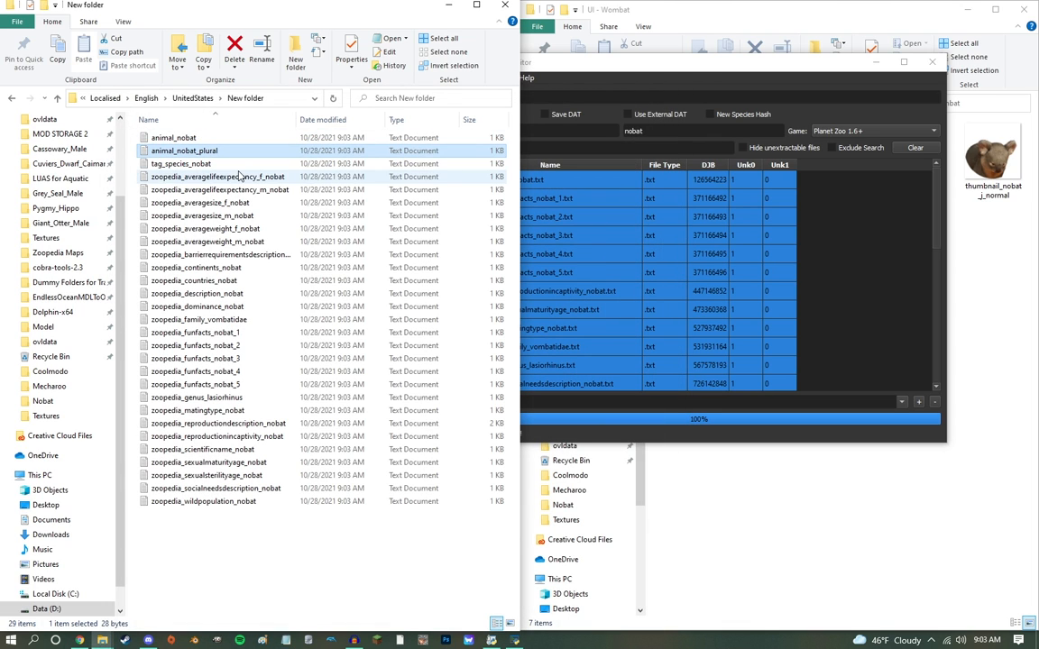
{"action": "left_click", "coordinate": [666, 100]}
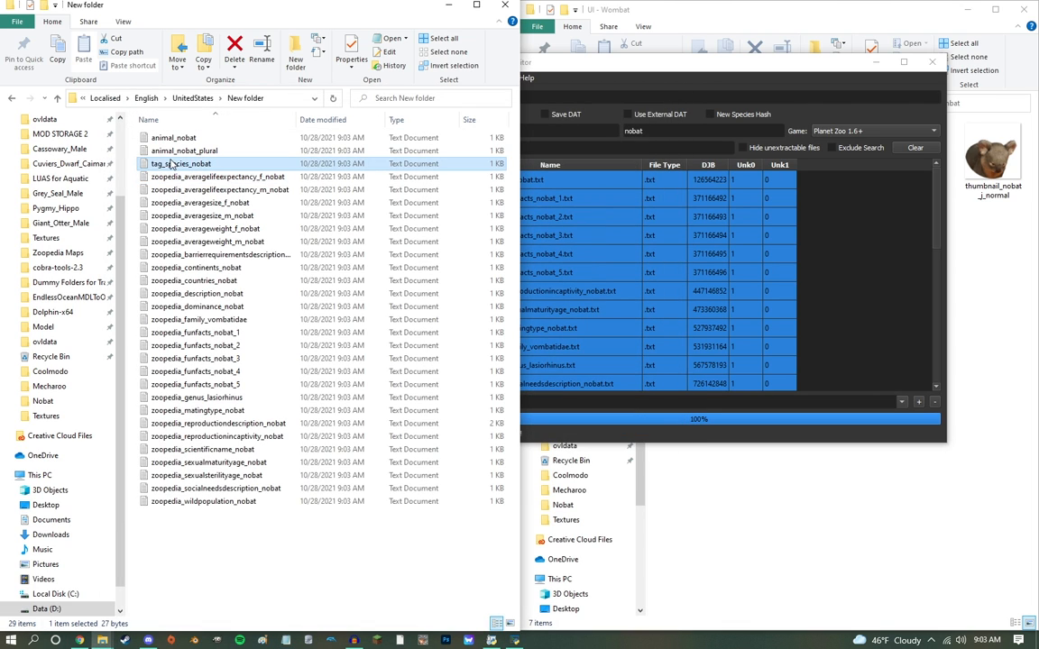
{"action": "double_click", "coordinate": [172, 163]}
{"action": "key", "text": "ctrl+a"}
{"action": "key", "text": "ctrl+v"}
{"action": "left_click", "coordinate": [666, 101]}
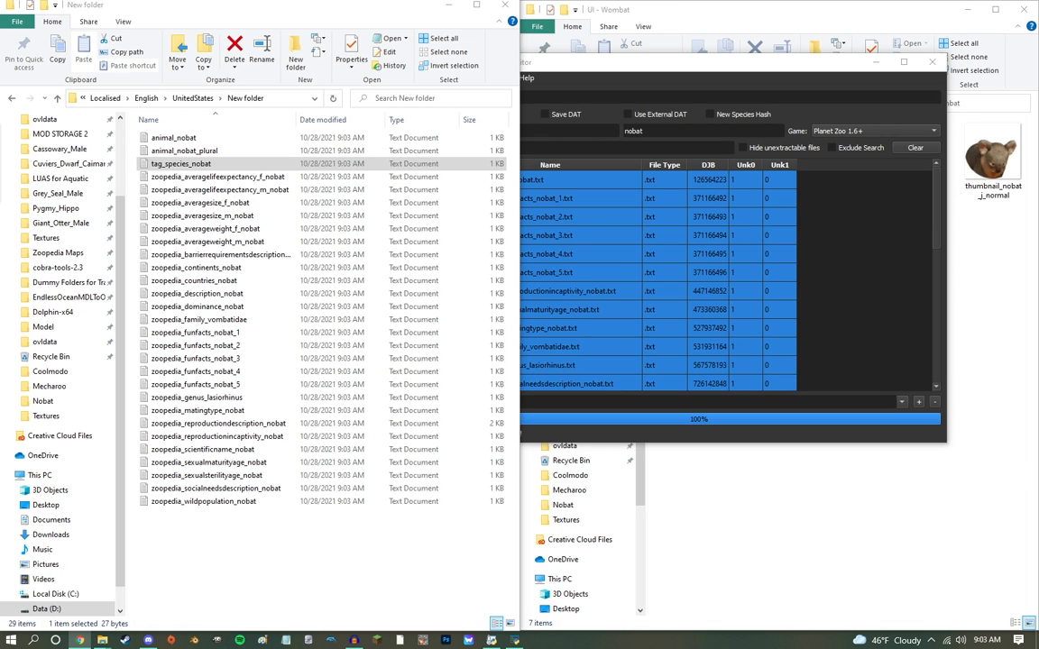
Step: Place the Wikipedia article on the northern hairy-nosed wombat side by side with the extracted text files' folder
{"action": "left_click_drag", "start_coordinate": [334, 632], "coordinate": [403, 2]}
{"action": "left_click_drag", "start_coordinate": [498, 5], "coordinate": [1038, 27]}
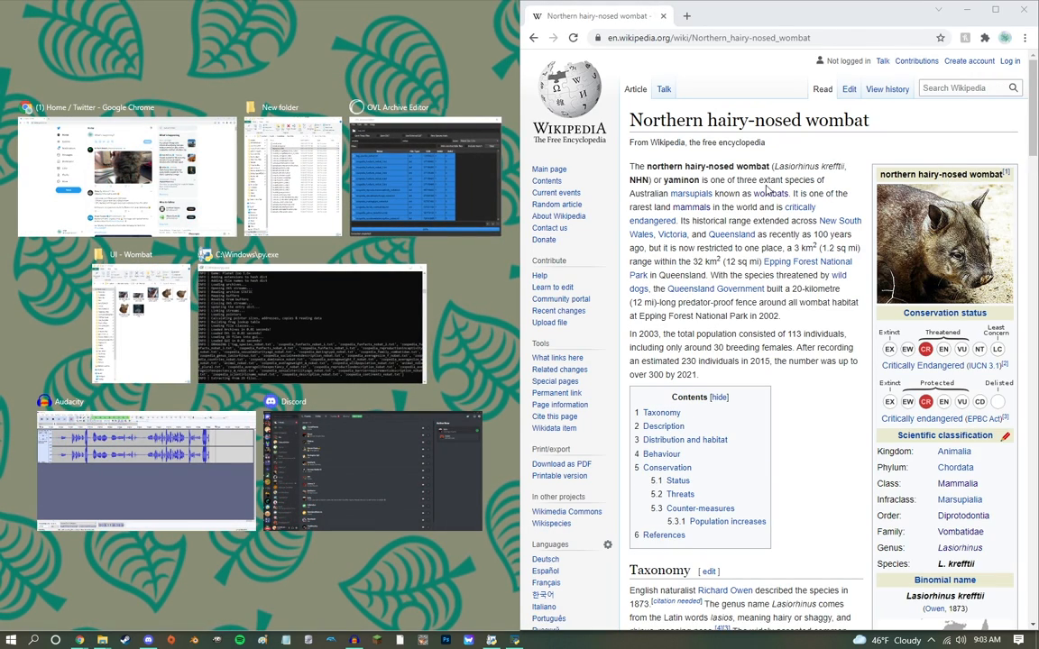
{"action": "left_click", "coordinate": [293, 176]}
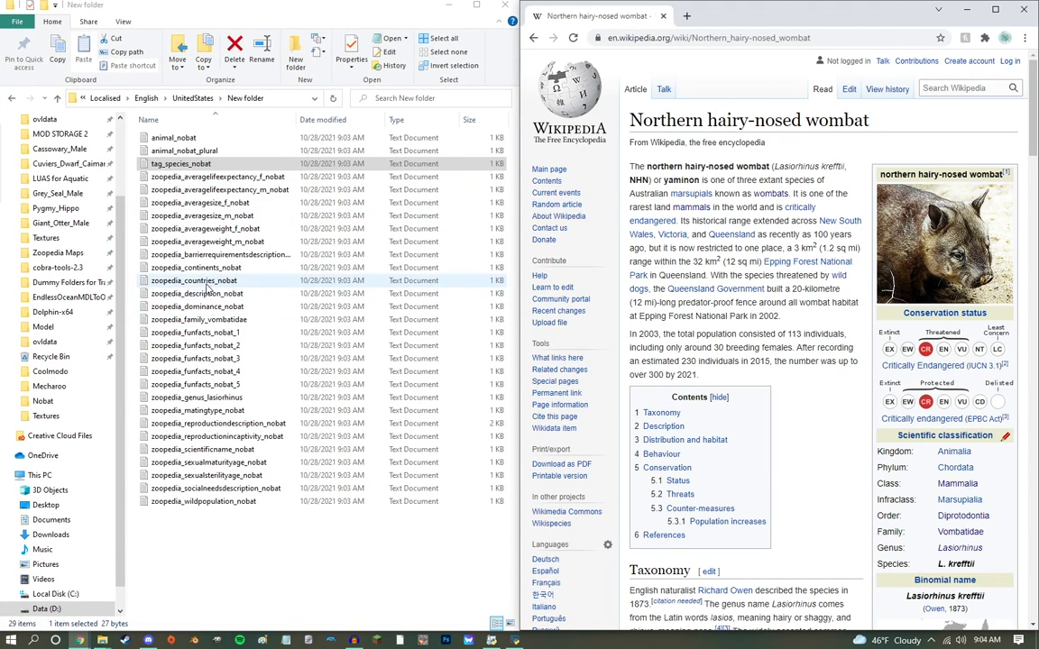
Step: Replace the scientific name in zoopedia_scientificname_nobat with Lasiorhinus krefftii from the Wikipedia article
{"action": "scroll", "coordinate": [980, 284], "scroll_direction": "down", "scroll_amount": 5}
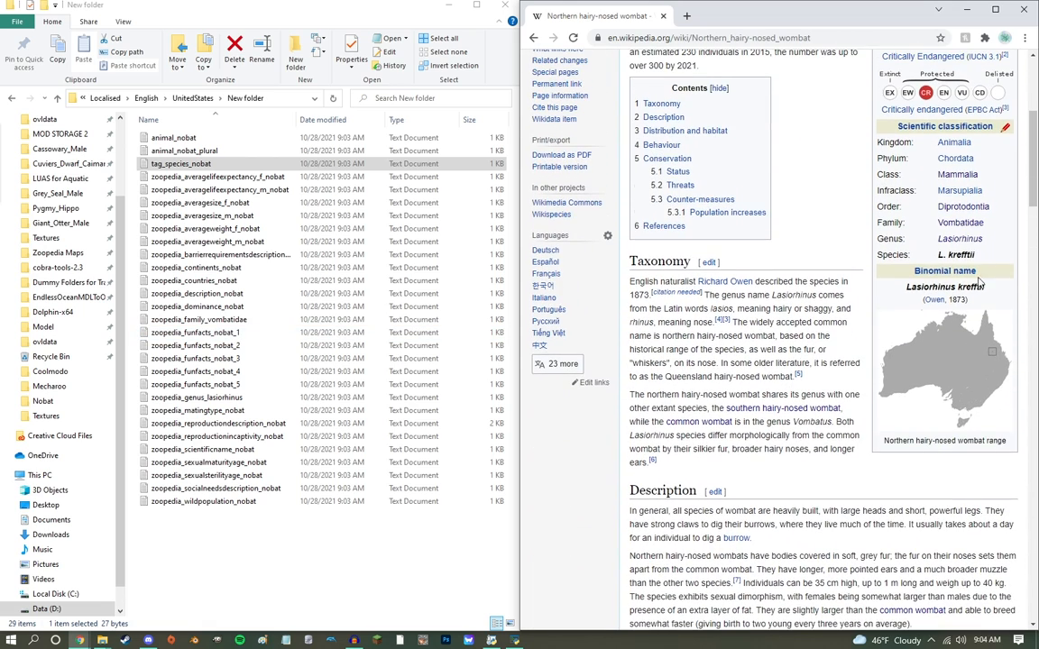
{"action": "double_click", "coordinate": [203, 449]}
{"action": "key", "text": "ctrl+a"}
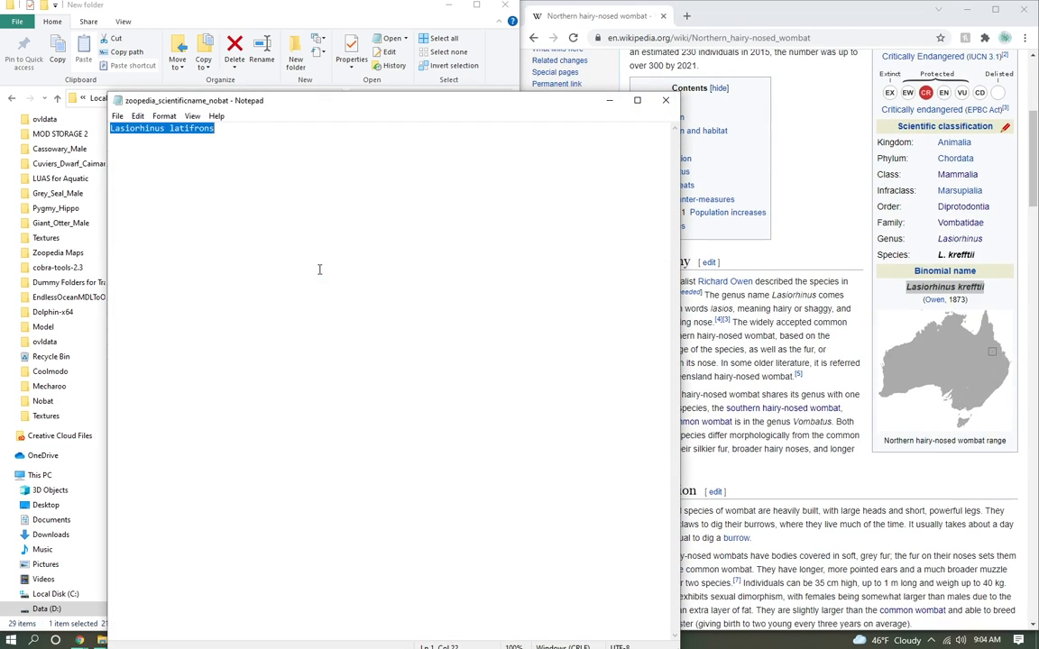
{"action": "left_click", "coordinate": [666, 100]}
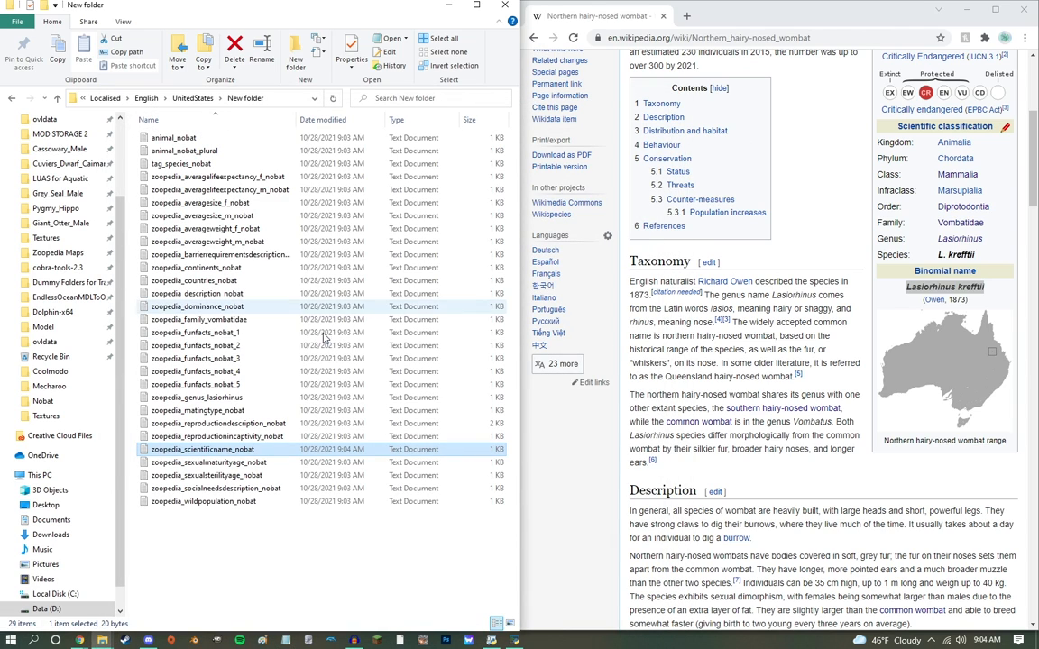
Step: Check the wild population entry in zoopedia_wildpopulation_nobat and close it
{"action": "double_click", "coordinate": [232, 503]}
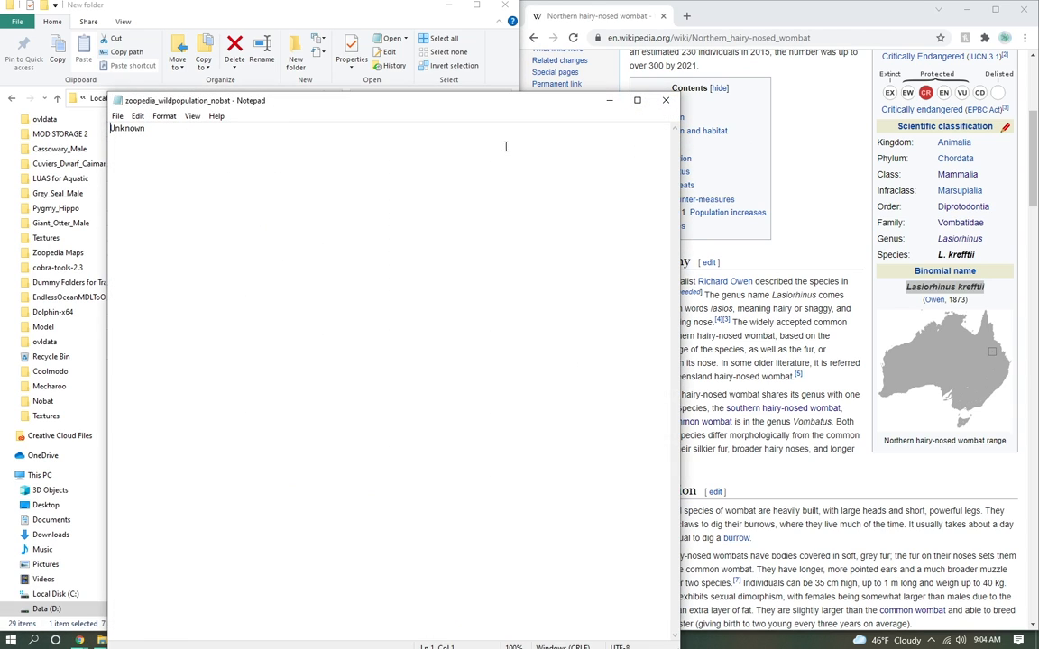
{"action": "left_click", "coordinate": [665, 101]}
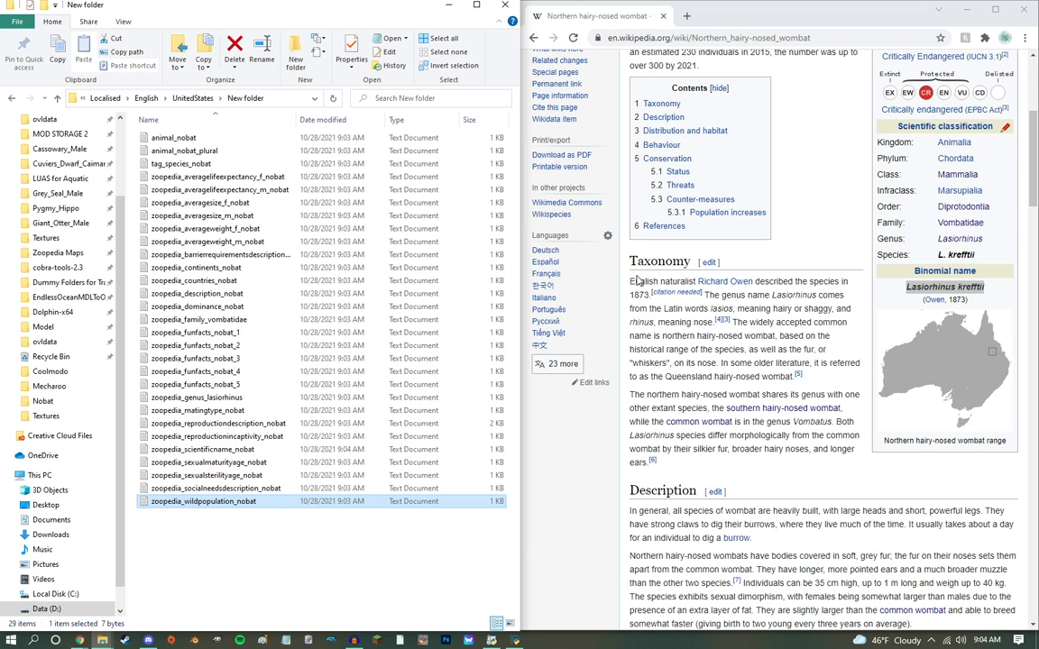
{"action": "scroll", "coordinate": [636, 282], "scroll_direction": "up", "scroll_amount": 1}
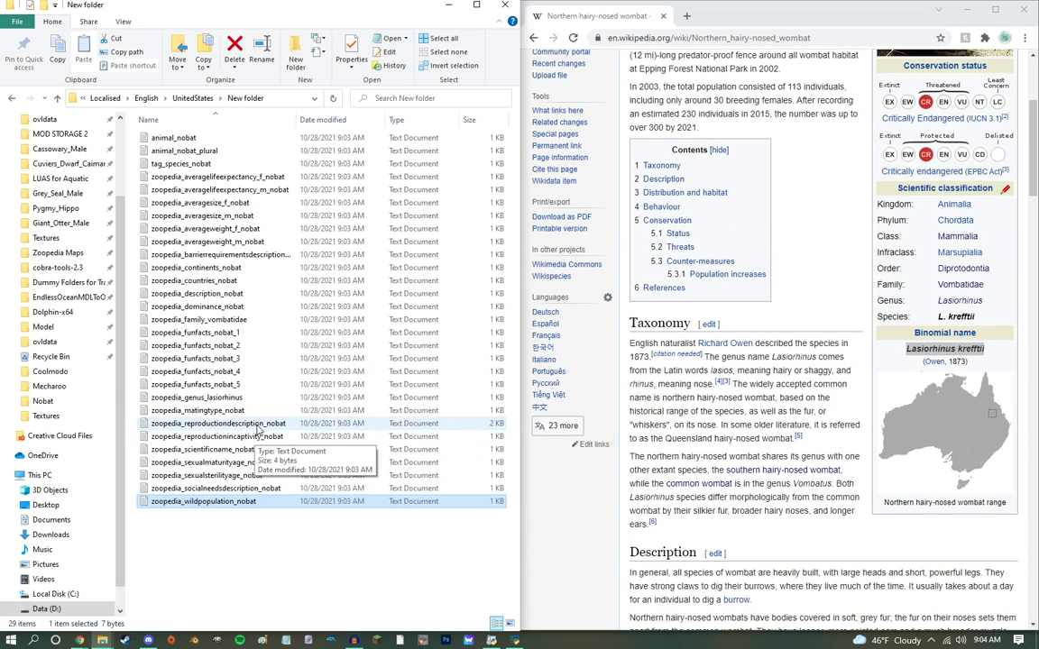
Step: Replace the text of zoopedia_socialneedsdescription_nobat with the first Behaviour paragraph of the Wikipedia article, without citation markers
{"action": "scroll", "coordinate": [630, 208], "scroll_direction": "down", "scroll_amount": 12}
{"action": "left_click_drag", "start_coordinate": [629, 209], "coordinate": [1006, 281]}
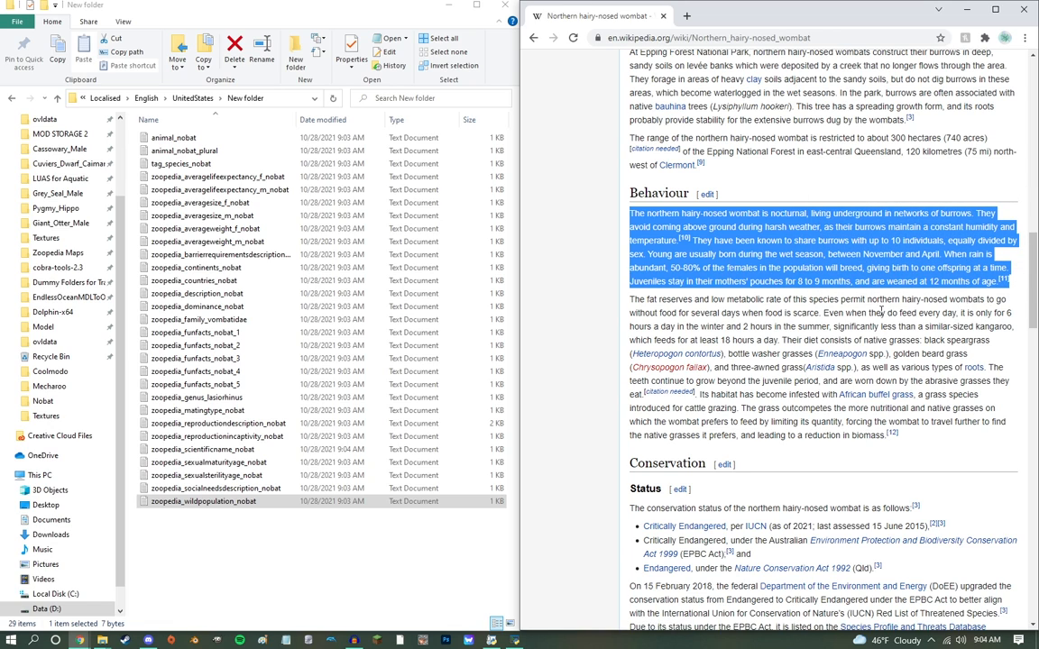
{"action": "double_click", "coordinate": [210, 491]}
{"action": "key", "text": "ctrl+a"}
{"action": "type", "text": "The northern hairy-nosed wombat is nocturnal, living underground in networks of burrows. They avoid coming above ground during harsh weather, as their burrows maintain a constant humidity and temperature.[10] They have been known to share burrows with up to 10 individuals, equally divided by sex. Young are usually born during the wet season, between November and April. When rain is abundant, 50-80% of the females in the population will breed, giving birth to one offspring at a time. Juveniles stay in their mothers' pouches for 8 to 9 months, and are weaned at 12 months of age.[11]"}
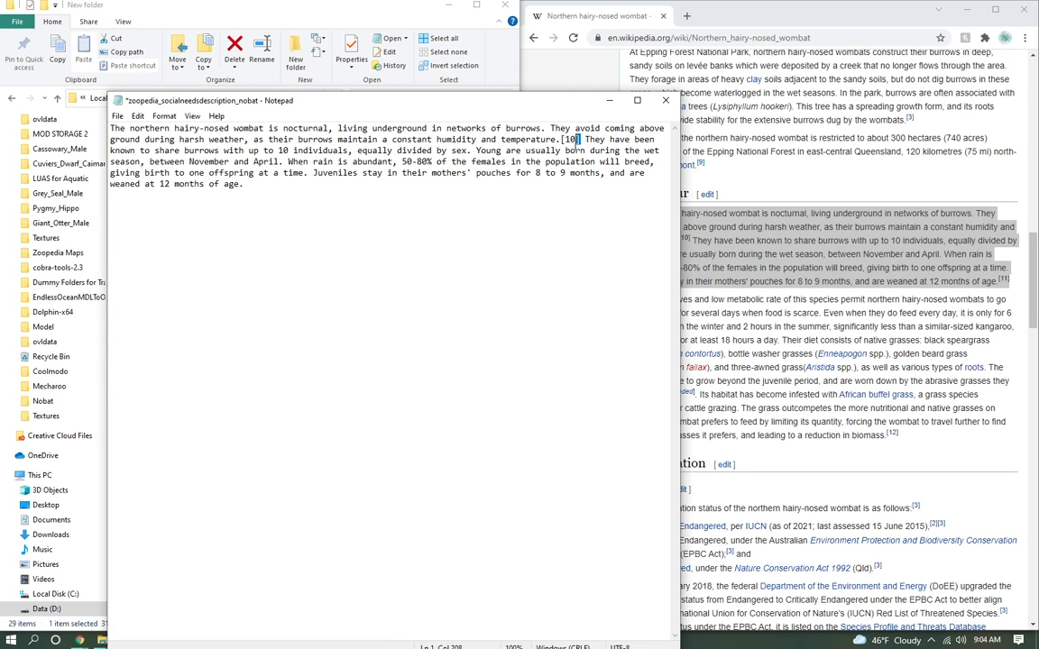
{"action": "key", "text": "Delete"}
{"action": "key", "text": "BackSpace"}
{"action": "key", "text": "BackSpace"}
{"action": "key", "text": "BackSpace"}
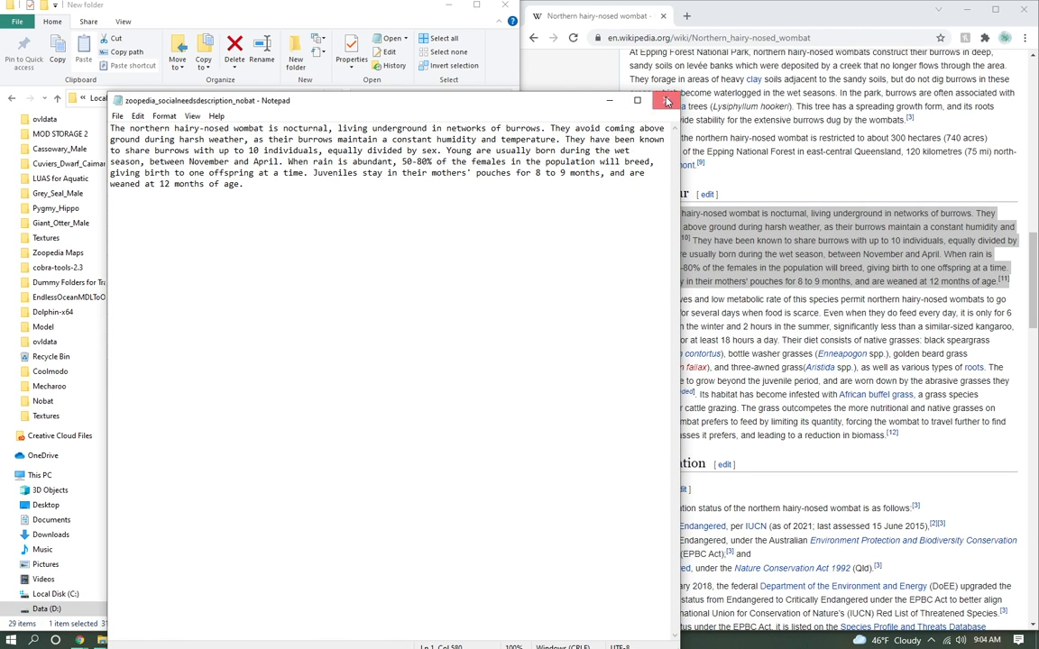
{"action": "left_click", "coordinate": [667, 100]}
Step: Change "southern" to "northern" in the opening sentence of zoopedia_reproductiondescription_nobat and close the file
{"action": "scroll", "coordinate": [595, 271], "scroll_direction": "down", "scroll_amount": 1}
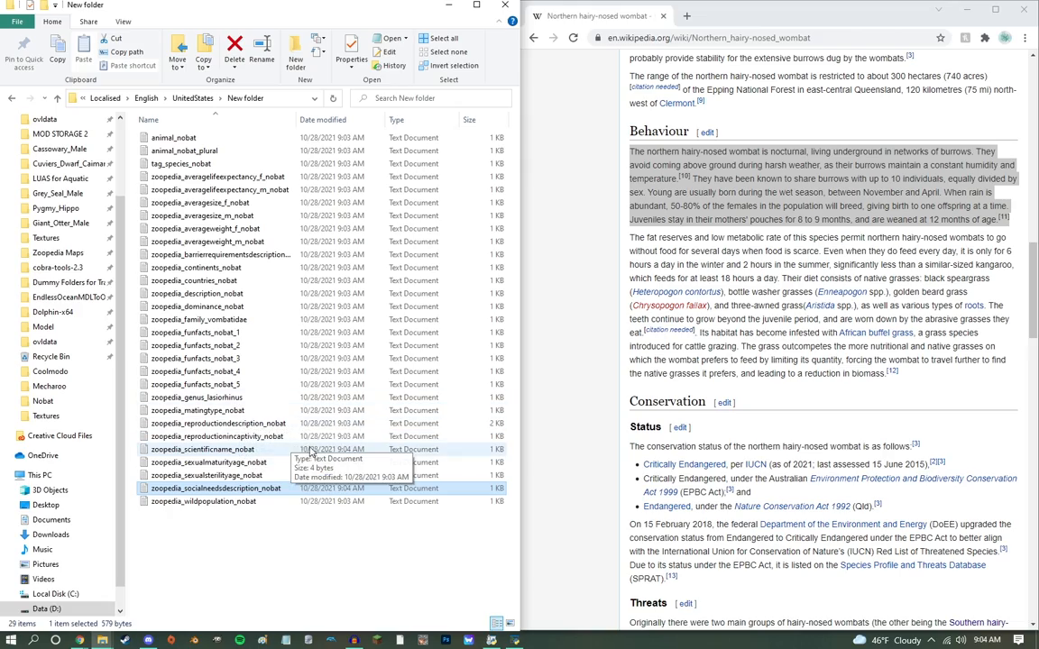
{"action": "double_click", "coordinate": [266, 427]}
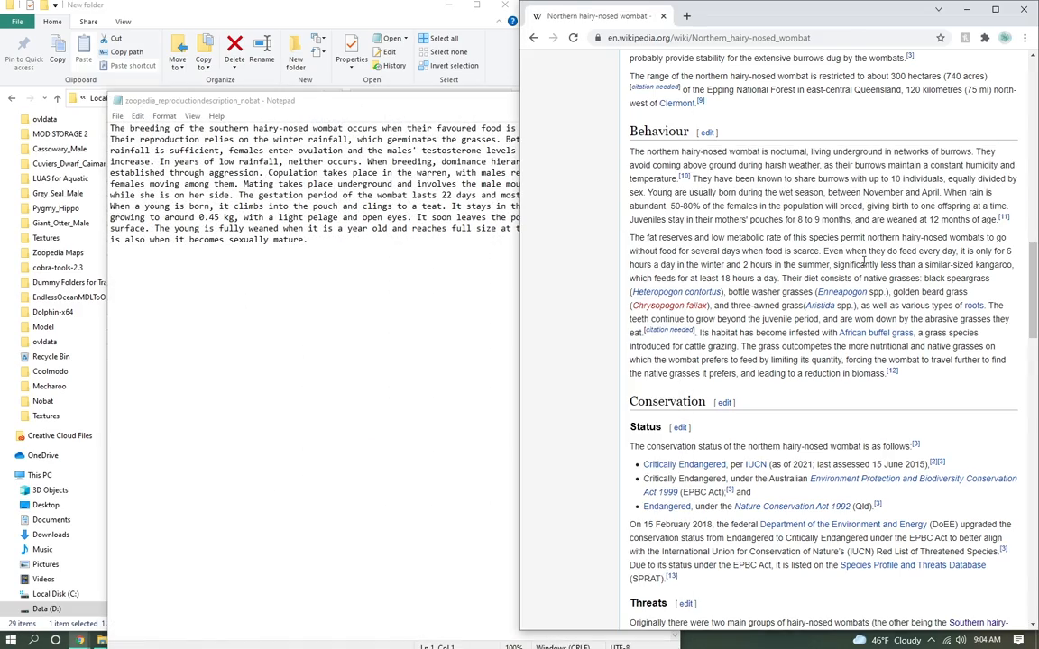
{"action": "scroll", "coordinate": [851, 283], "scroll_direction": "down", "scroll_amount": 5}
{"action": "scroll", "coordinate": [851, 282], "scroll_direction": "down", "scroll_amount": 7}
{"action": "scroll", "coordinate": [845, 288], "scroll_direction": "up", "scroll_amount": 9}
{"action": "scroll", "coordinate": [839, 288], "scroll_direction": "up", "scroll_amount": 2}
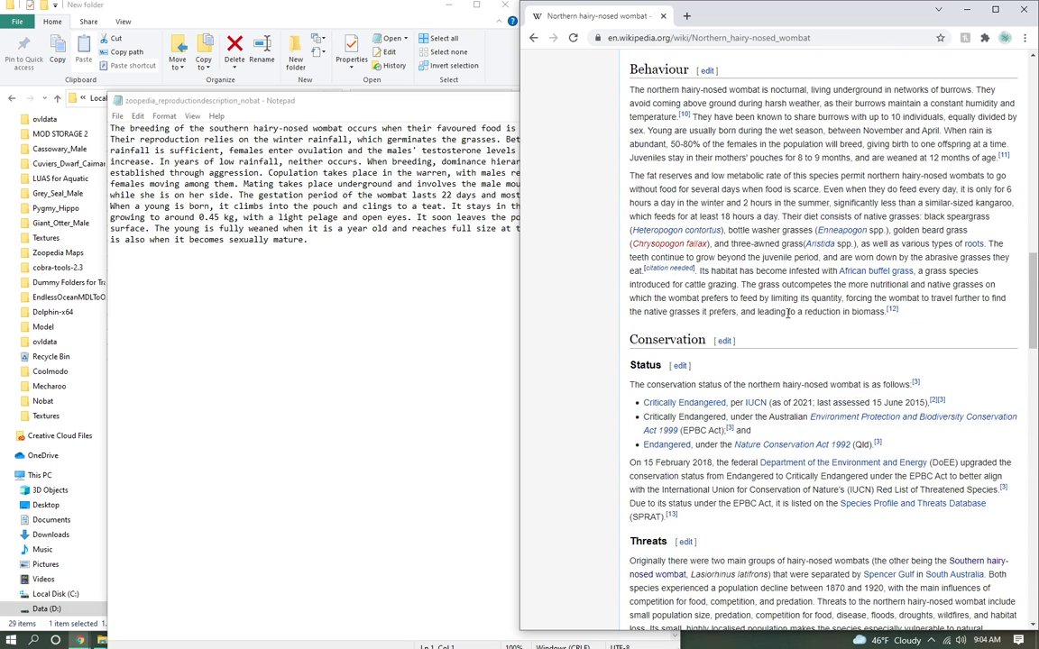
{"action": "scroll", "coordinate": [727, 285], "scroll_direction": "up", "scroll_amount": 7}
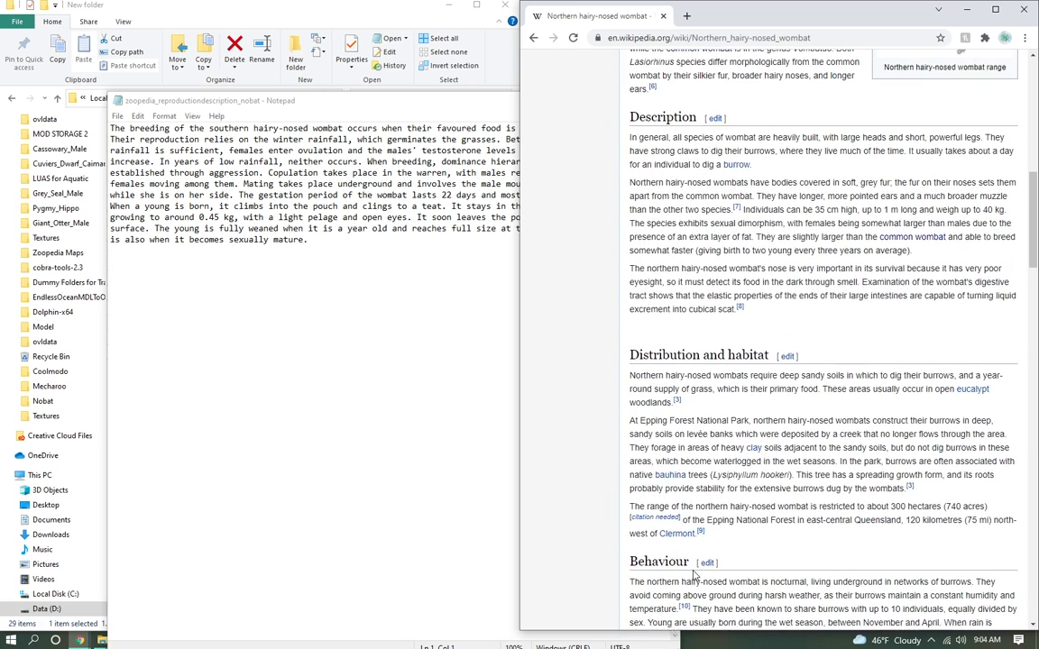
{"action": "scroll", "coordinate": [710, 419], "scroll_direction": "up", "scroll_amount": 4}
{"action": "left_click", "coordinate": [204, 295]}
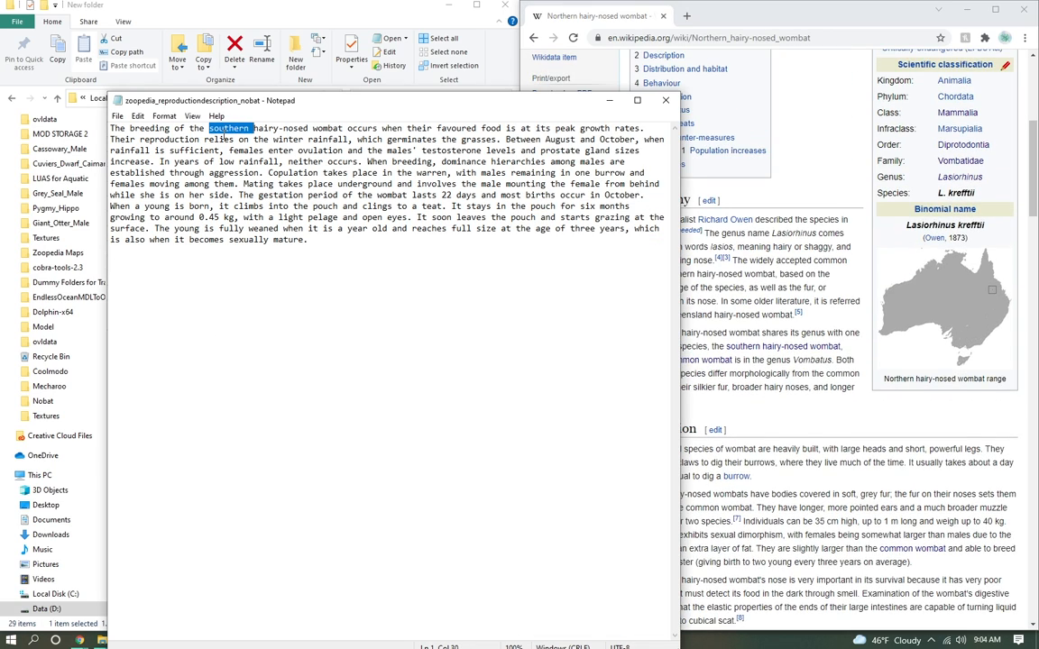
{"action": "type", "text": "northern"}
{"action": "left_click", "coordinate": [666, 101]}
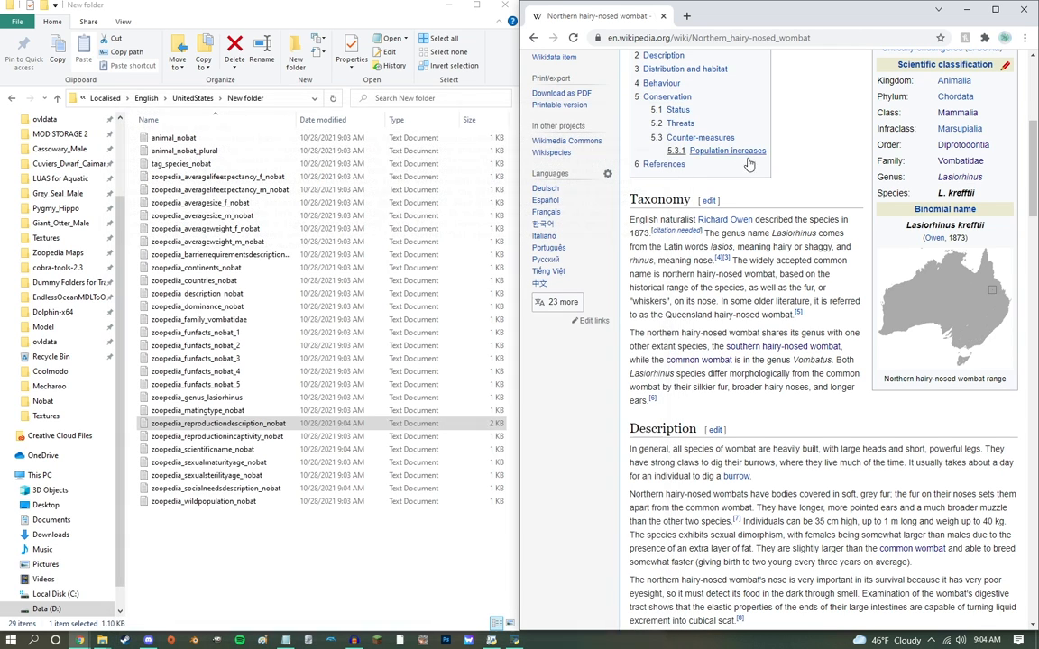
Step: Check the genus in the article's scientific classification against the zoopedia_genus_lasiorhinus file
{"action": "scroll", "coordinate": [536, 362], "scroll_direction": "up", "scroll_amount": 3}
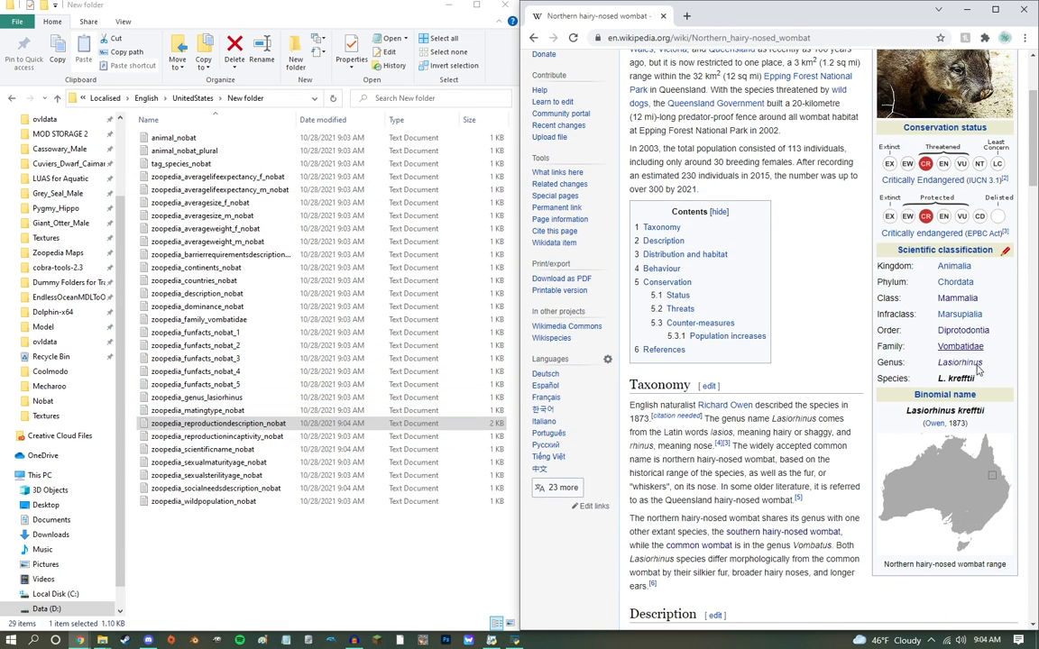
{"action": "mouse_move", "coordinate": [979, 370]}
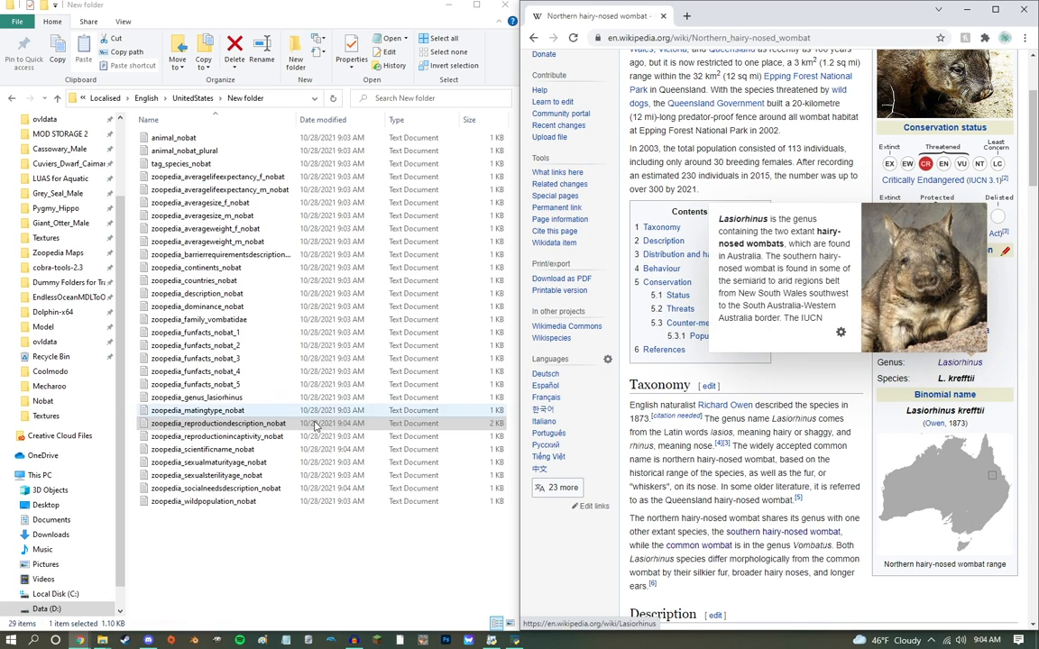
{"action": "left_click", "coordinate": [248, 401]}
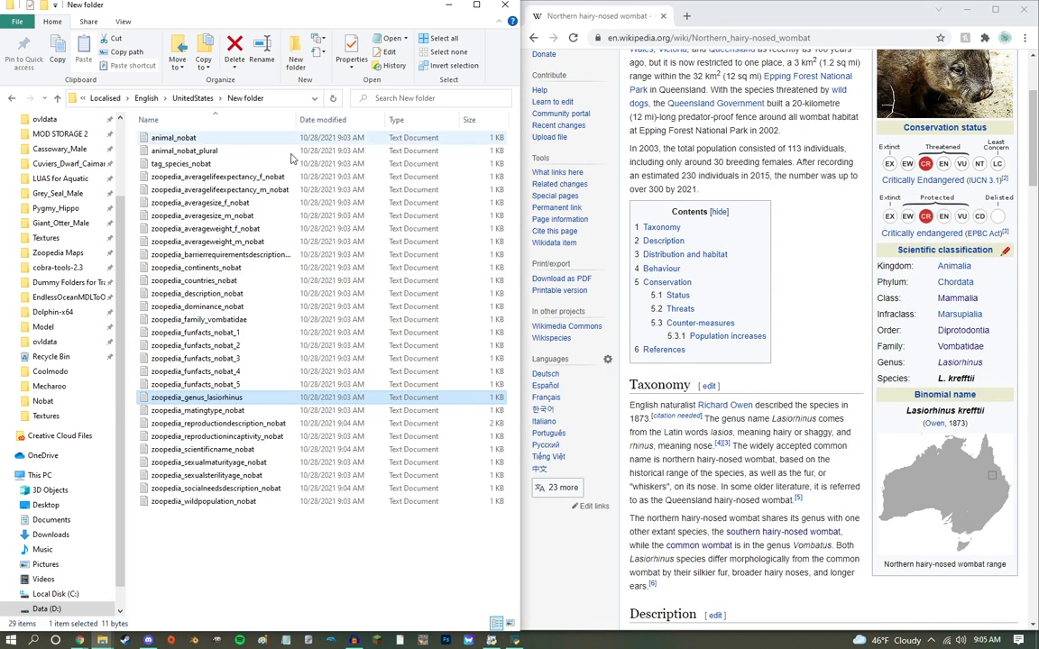
Step: Replace the text of zoopedia_funfacts_nobat_1 with the article's introductory paragraph on the total population since 2003, and save it
{"action": "double_click", "coordinate": [217, 333]}
{"action": "left_click", "coordinate": [794, 152]}
{"action": "left_click_drag", "start_coordinate": [628, 148], "coordinate": [781, 192]}
{"action": "key", "text": "ctrl+c"}
{"action": "left_click", "coordinate": [279, 175]}
{"action": "key", "text": "ctrl+a"}
{"action": "key", "text": "ctrl+v"}
{"action": "key", "text": "ctrl+s"}
{"action": "key", "text": "alt+F4"}
Step: Replace the text of zoopedia_funfacts_nobat_2 with the Taxonomy sentence about the wombat sharing its genus with the southern hairy-nosed wombat
{"action": "double_click", "coordinate": [219, 349]}
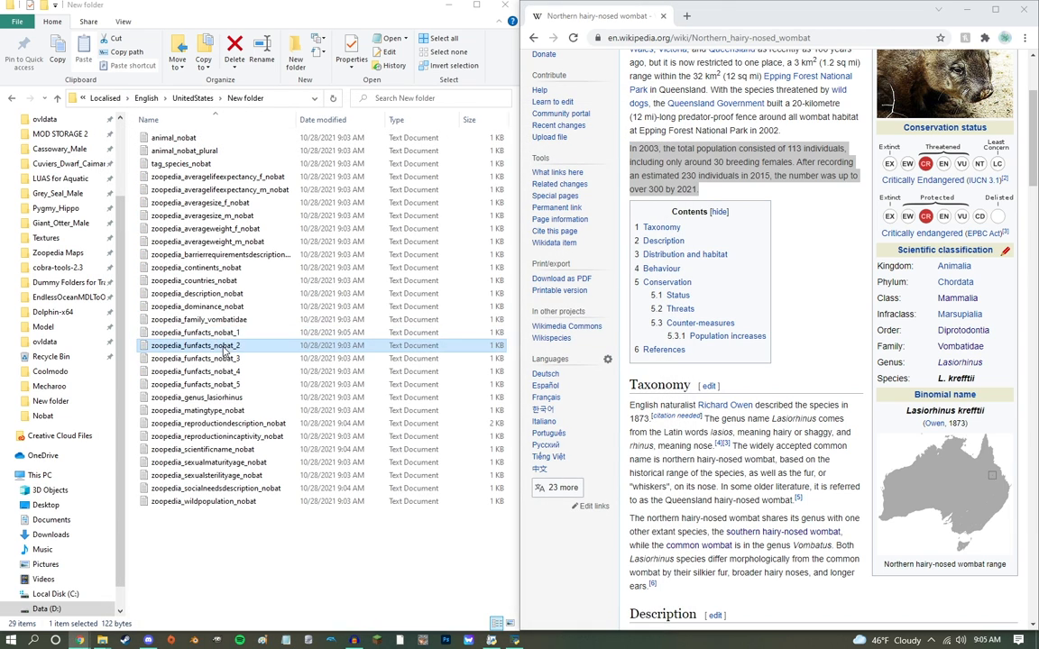
{"action": "left_click", "coordinate": [785, 307]}
{"action": "scroll", "coordinate": [682, 255], "scroll_direction": "down", "scroll_amount": 6}
{"action": "left_click_drag", "start_coordinate": [629, 211], "coordinate": [832, 240]}
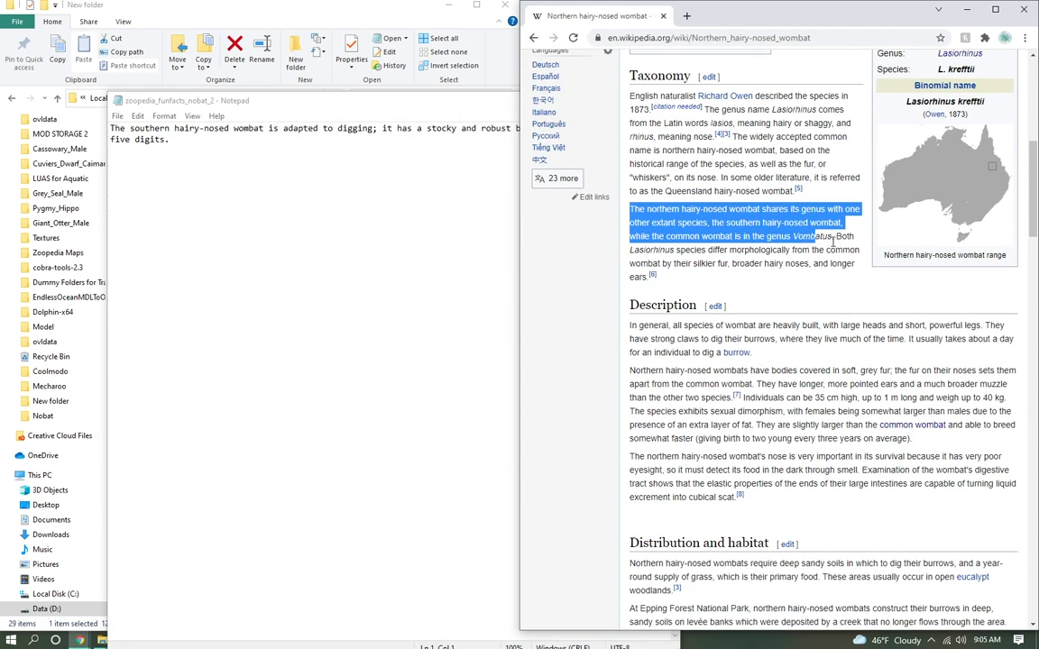
{"action": "key", "text": "ctrl+c"}
{"action": "left_click", "coordinate": [251, 165]}
{"action": "key", "text": "ctrl+a"}
{"action": "key", "text": "ctrl+v"}
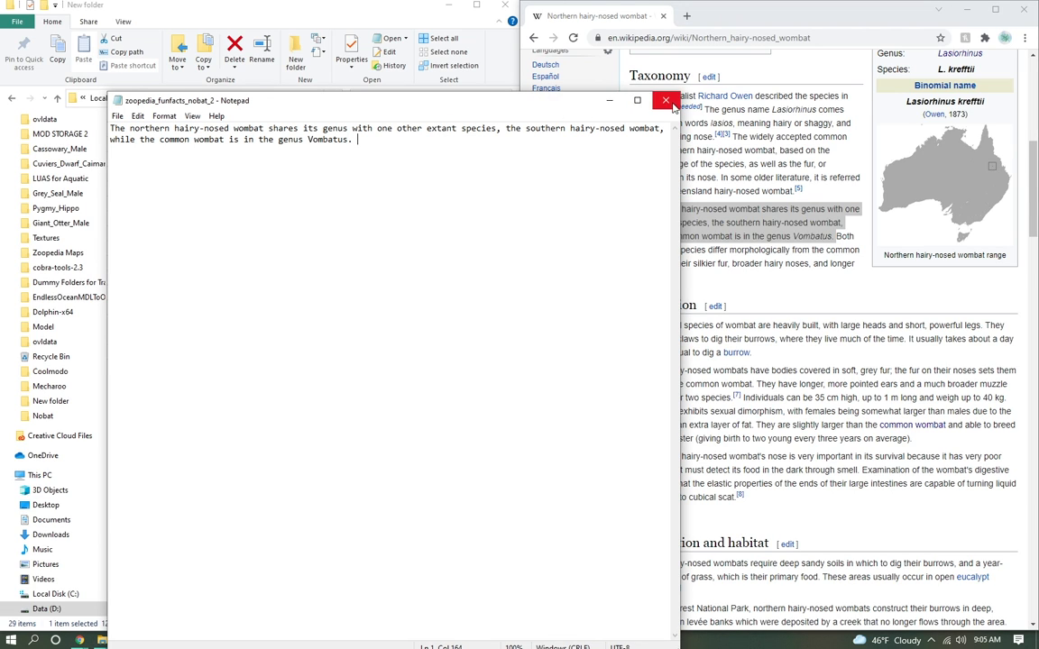
{"action": "left_click", "coordinate": [666, 100]}
Step: Replace the text of zoopedia_funfacts_nobat_3 with the Description sentence about the wombats' soft, grey fur and the fur on their noses
{"action": "left_click", "coordinate": [252, 360]}
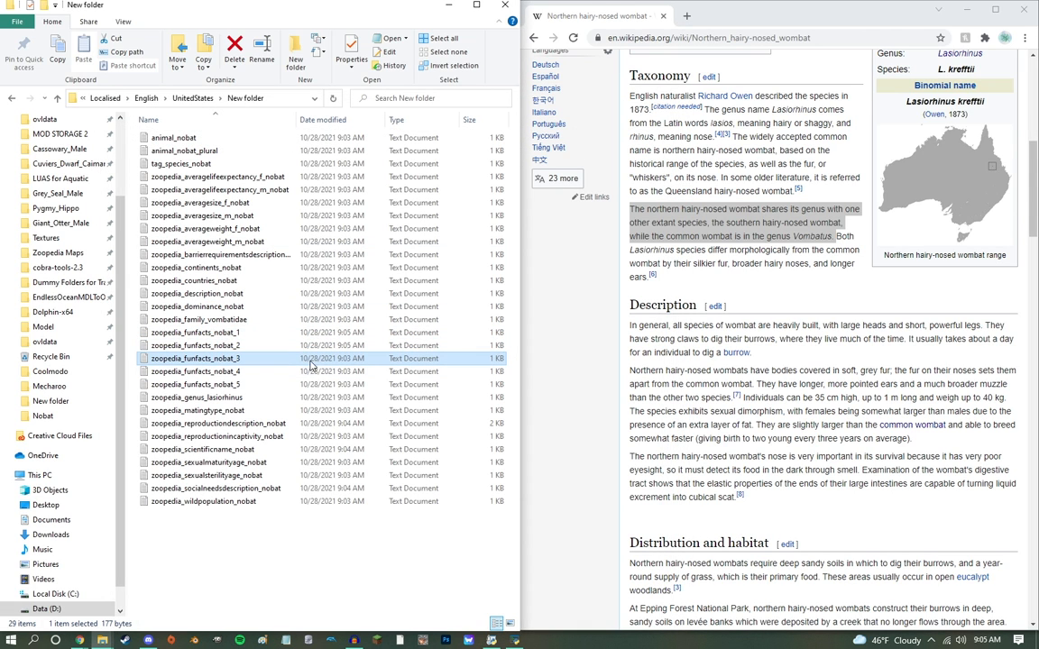
{"action": "left_click", "coordinate": [760, 349]}
{"action": "scroll", "coordinate": [742, 342], "scroll_direction": "down", "scroll_amount": 2}
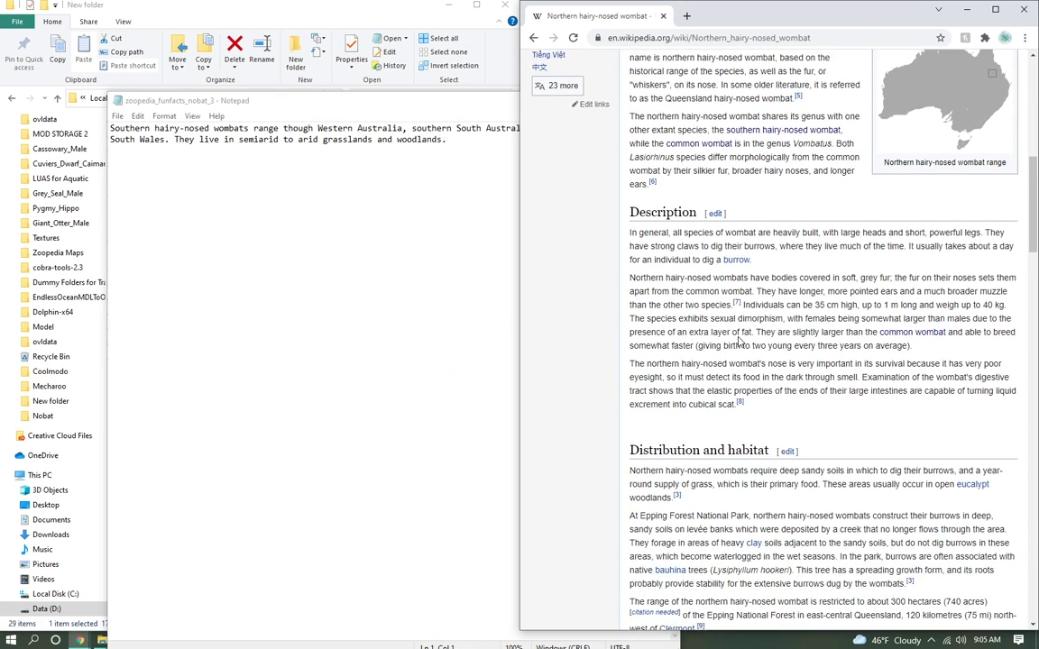
{"action": "left_click_drag", "start_coordinate": [621, 248], "coordinate": [768, 267]}
{"action": "key", "text": "ctrl+c"}
{"action": "left_click", "coordinate": [347, 233]}
{"action": "key", "text": "ctrl+a"}
{"action": "key", "text": "ctrl+v"}
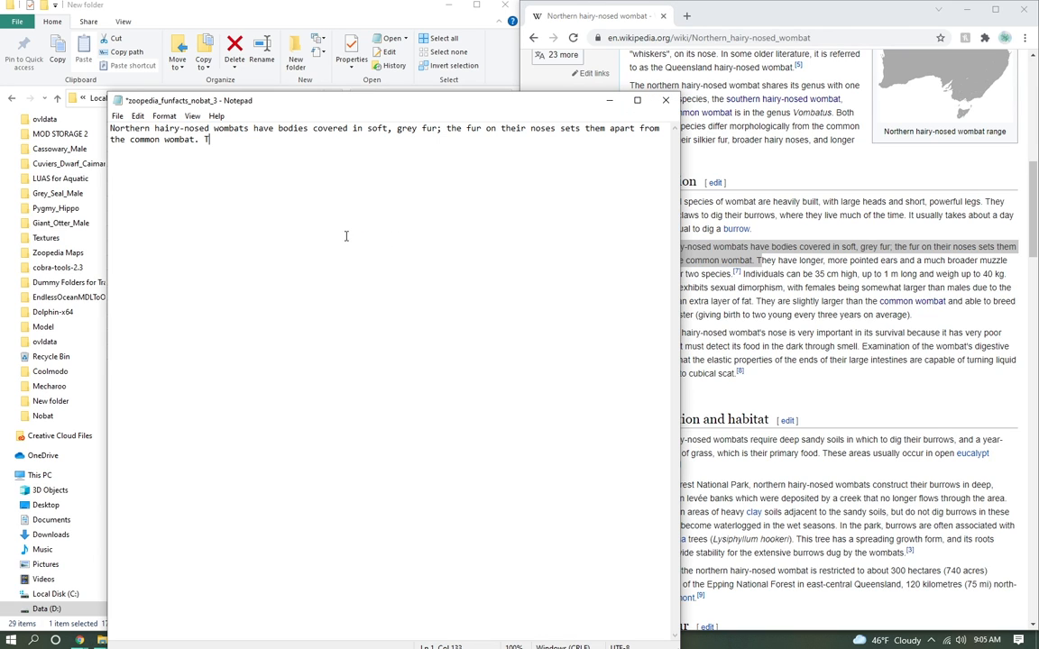
{"action": "left_click", "coordinate": [665, 101]}
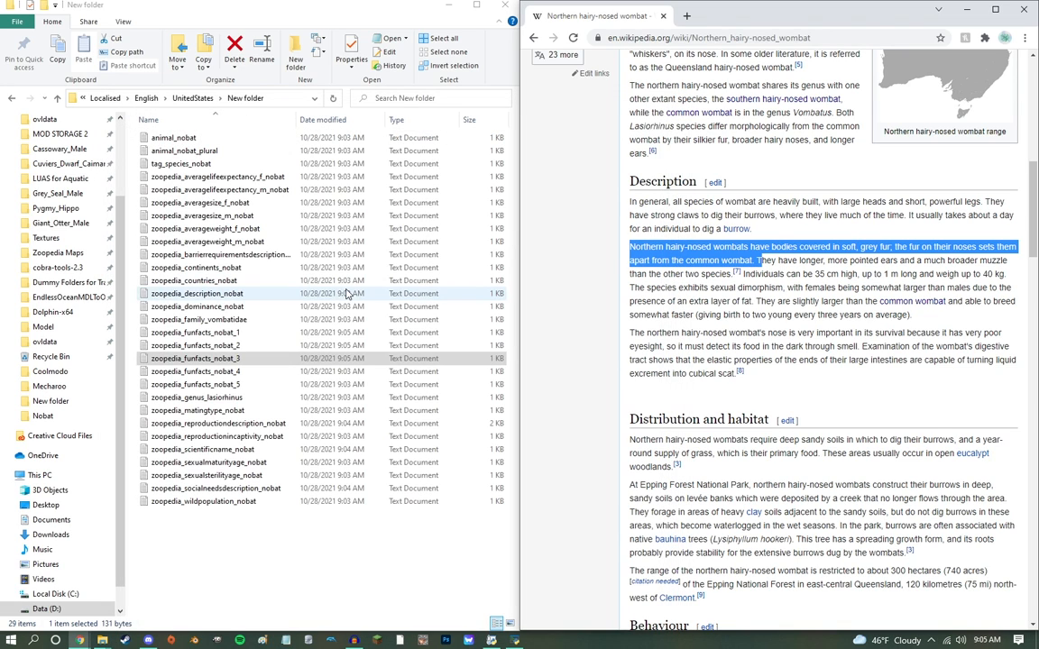
Step: Replace the text of zoopedia_funfacts_nobat_4 with the Description sentence about the wombat's nose and very poor eyesight, and save it
{"action": "double_click", "coordinate": [237, 347]}
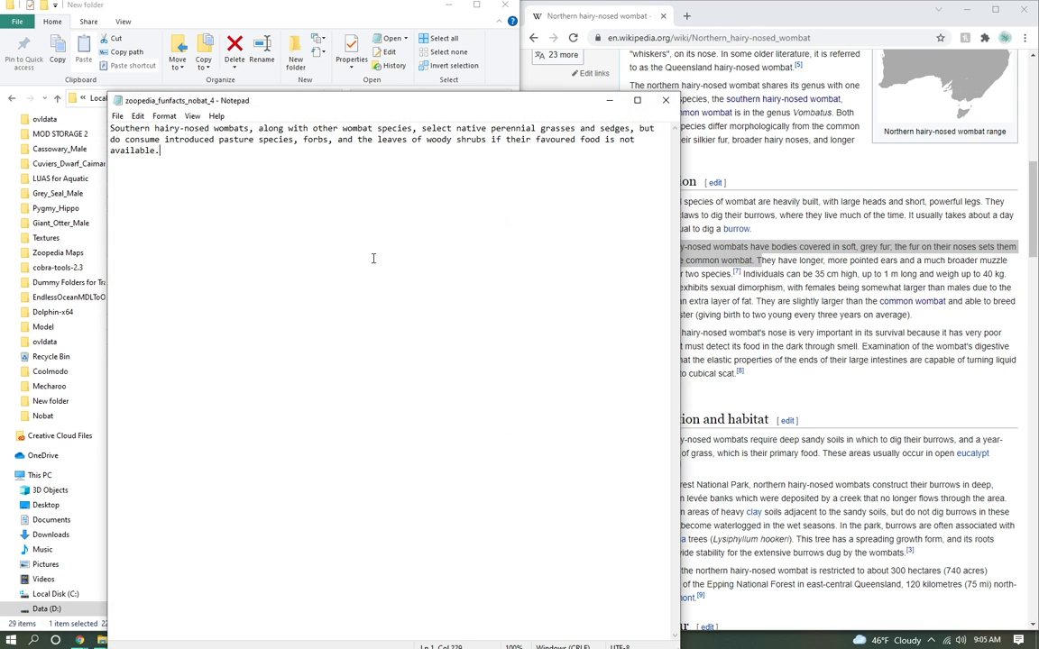
{"action": "left_click", "coordinate": [858, 379]}
{"action": "left_click_drag", "start_coordinate": [636, 336], "coordinate": [841, 351]}
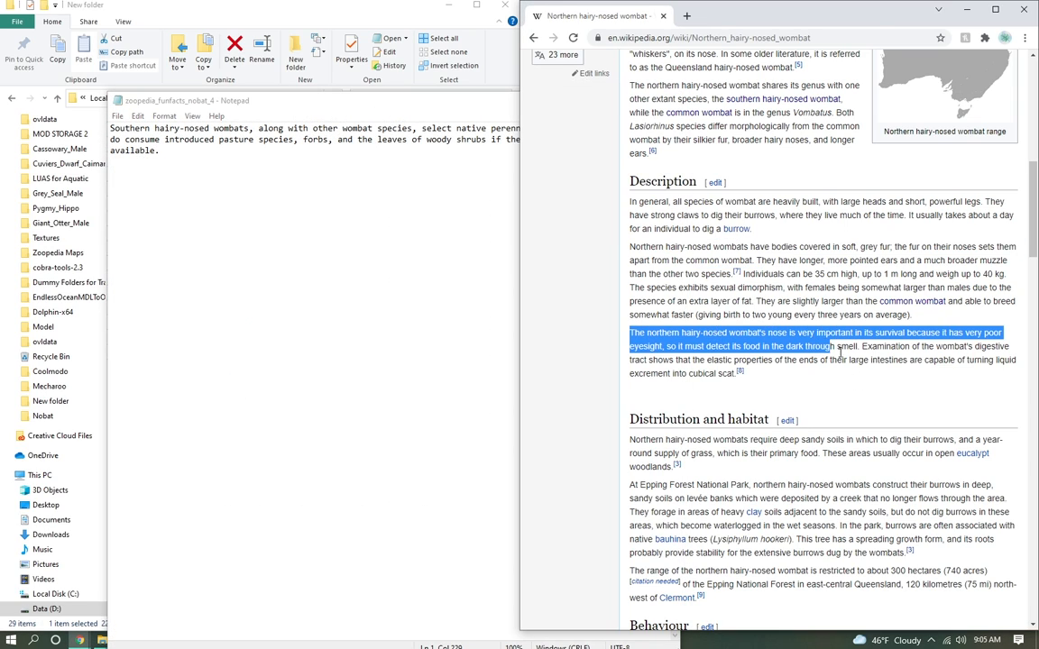
{"action": "key", "text": "ctrl+c"}
{"action": "left_click", "coordinate": [285, 249]}
{"action": "key", "text": "ctrl+a"}
{"action": "key", "text": "ctrl+v"}
{"action": "key", "text": "ctrl+s"}
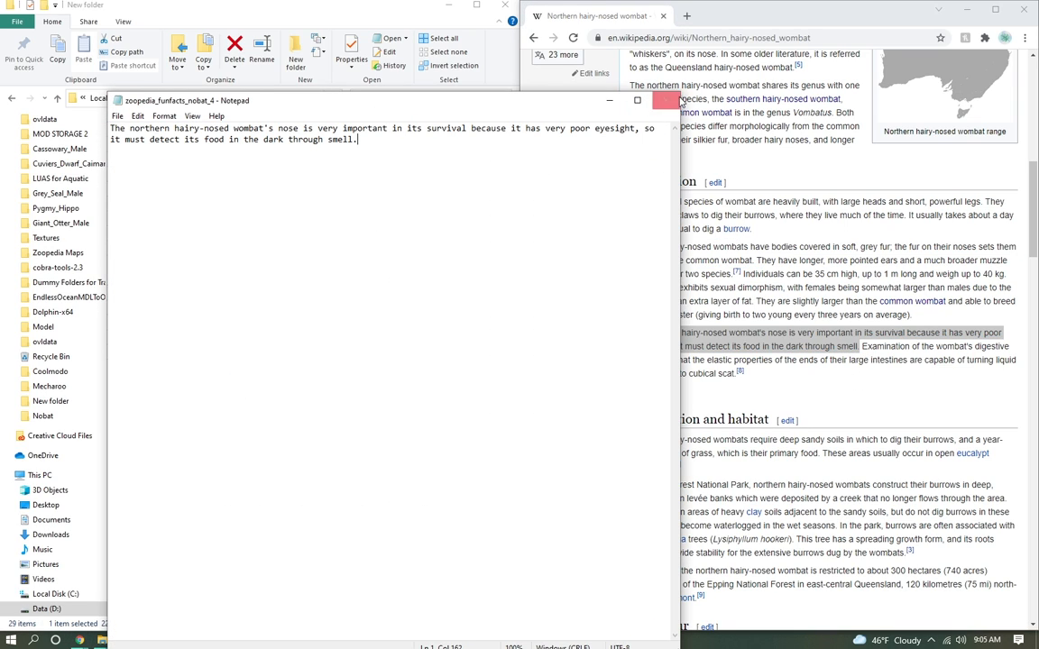
{"action": "left_click", "coordinate": [662, 99]}
Step: Replace the text of zoopedia_funfacts_nobat_5 with the Distribution and habitat sentence about deep sandy soils and a year-round supply of grass
{"action": "double_click", "coordinate": [235, 388]}
{"action": "left_click", "coordinate": [787, 318]}
{"action": "scroll", "coordinate": [805, 322], "scroll_direction": "down", "scroll_amount": 2}
{"action": "scroll", "coordinate": [789, 246], "scroll_direction": "down", "scroll_amount": 2}
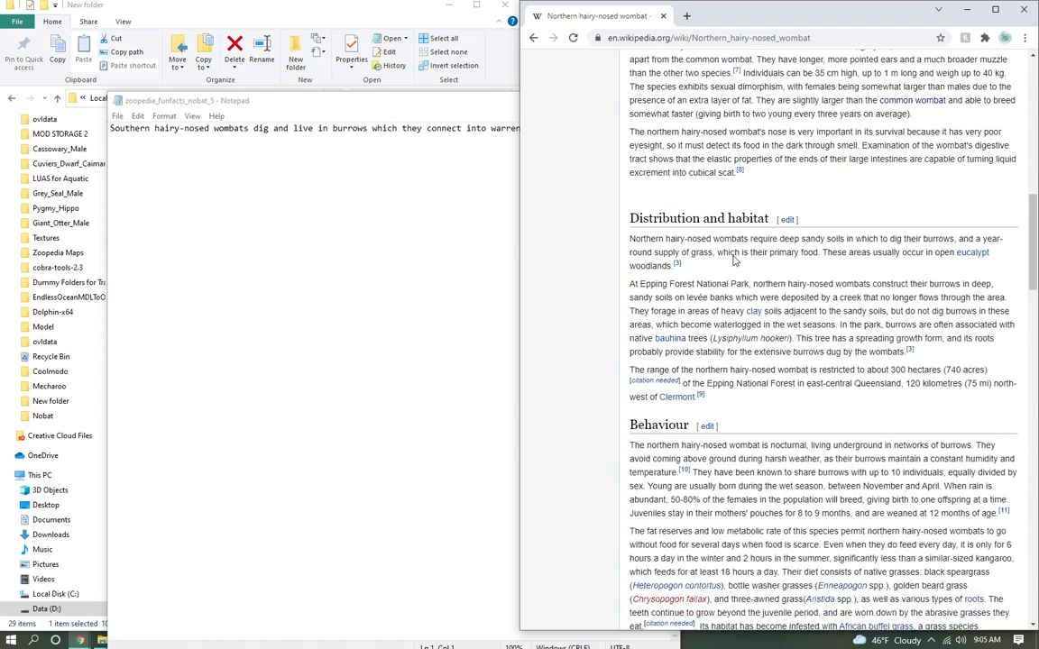
{"action": "left_click_drag", "start_coordinate": [648, 200], "coordinate": [740, 214]}
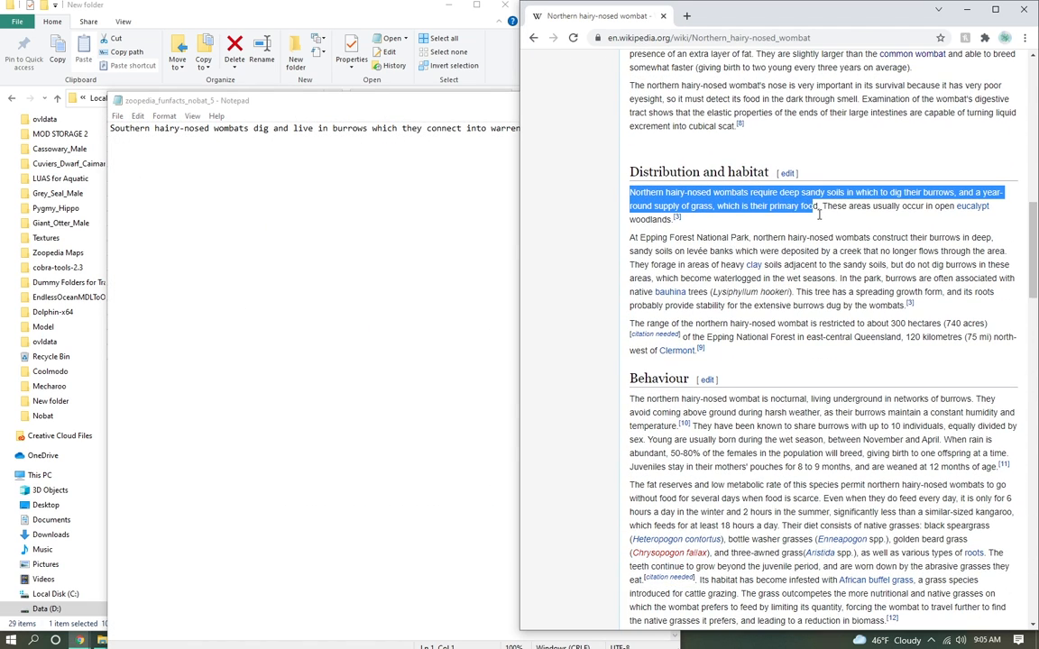
{"action": "key", "text": "ctrl+c"}
{"action": "left_click", "coordinate": [304, 216]}
{"action": "key", "text": "ctrl+a"}
{"action": "key", "text": "ctrl+v"}
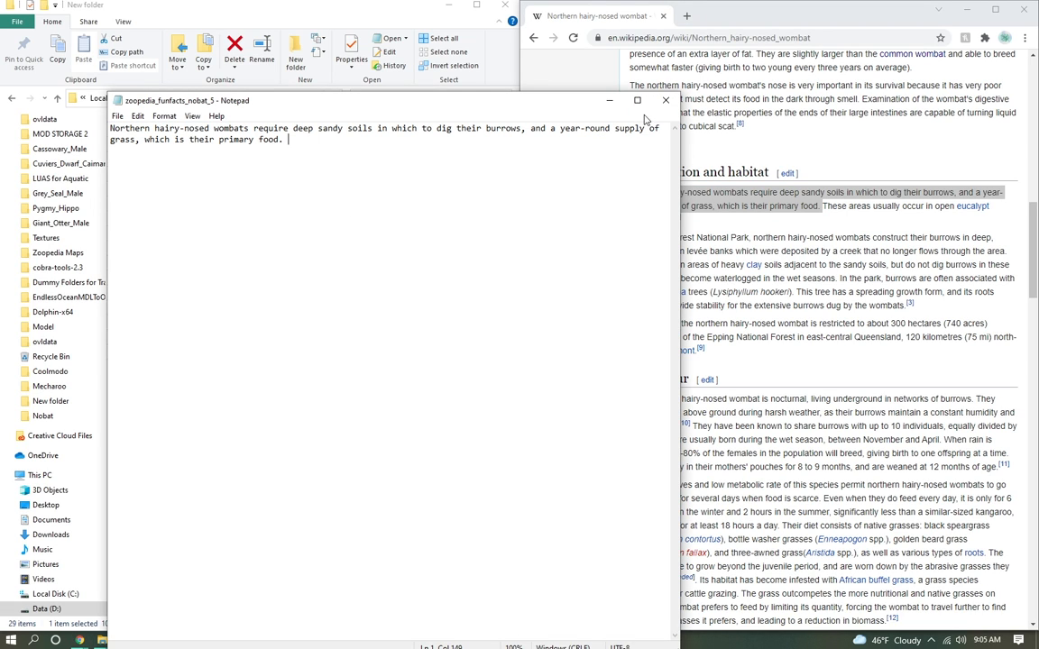
{"action": "left_click", "coordinate": [609, 100]}
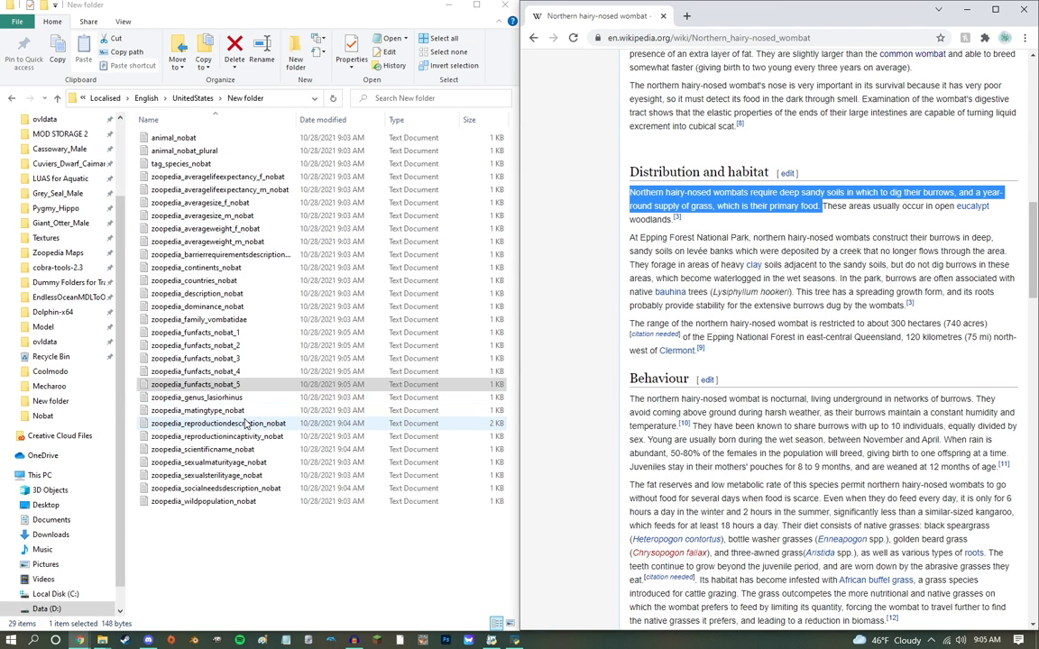
Step: Check the texts of zoopedia_reproductiondescription_nobat and zoopedia_averagesize_f_nobat and close both files
{"action": "double_click", "coordinate": [246, 424]}
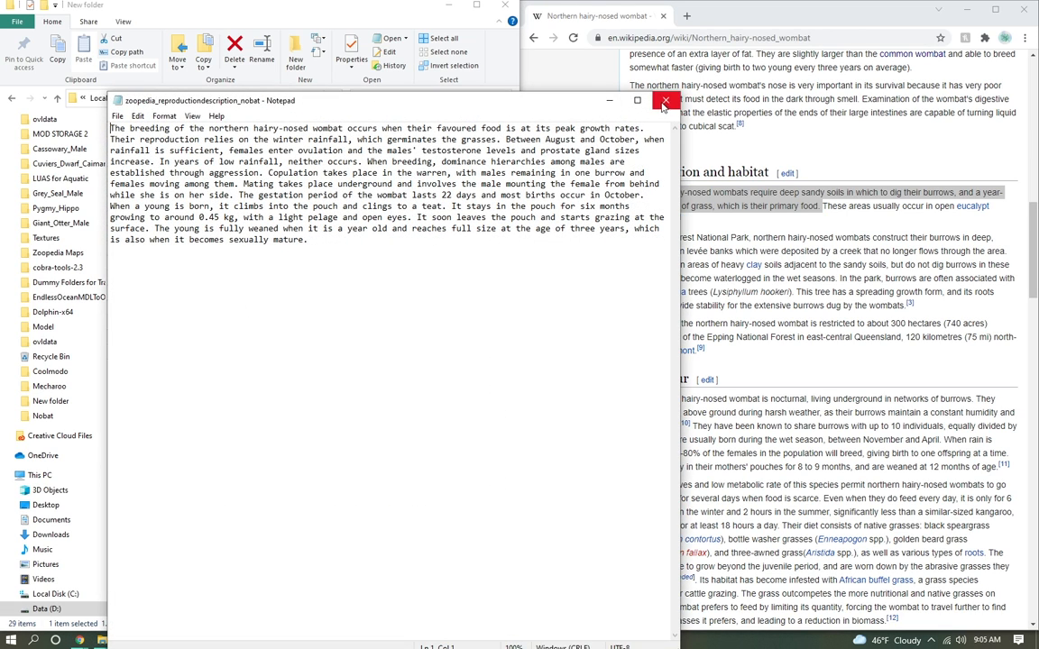
{"action": "left_click", "coordinate": [665, 103]}
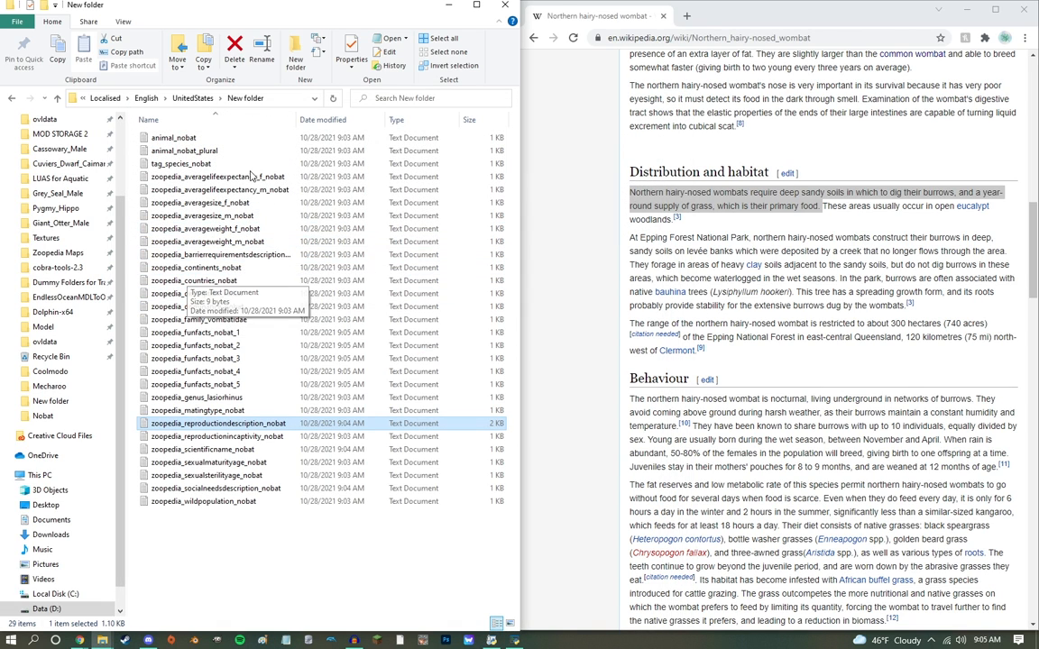
{"action": "double_click", "coordinate": [185, 203]}
{"action": "left_click", "coordinate": [664, 103]}
Step: Go up to the UnitedStates folder and switch to the OVL Archive Editor
{"action": "scroll", "coordinate": [806, 231], "scroll_direction": "up", "scroll_amount": 15}
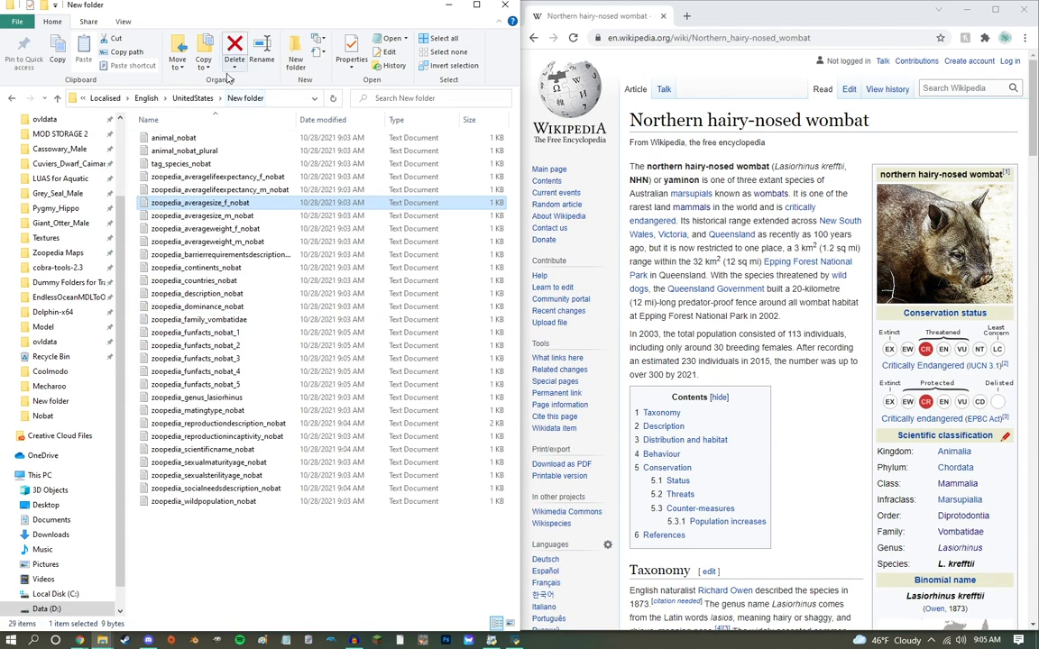
{"action": "left_click", "coordinate": [196, 99]}
{"action": "left_click", "coordinate": [513, 640]}
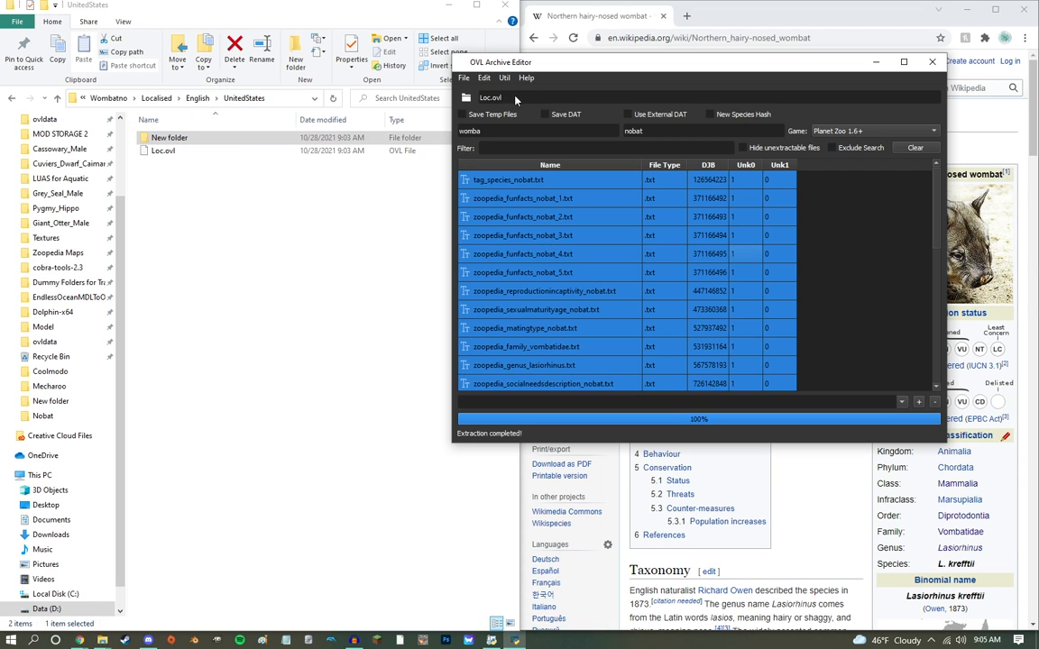
{"action": "left_click", "coordinate": [463, 81]}
{"action": "left_click", "coordinate": [470, 92]}
{"action": "left_click", "coordinate": [280, 100]}
{"action": "key", "text": "ctrl+c"}
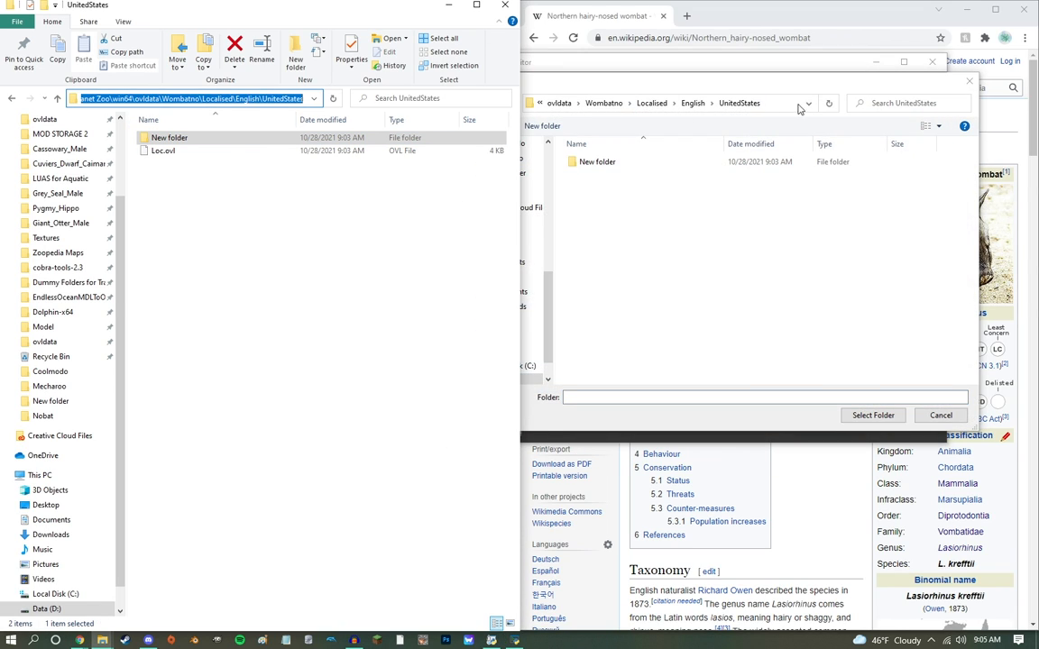
{"action": "left_click", "coordinate": [799, 105]}
{"action": "key", "text": "ctrl+v"}
{"action": "key", "text": "Return"}
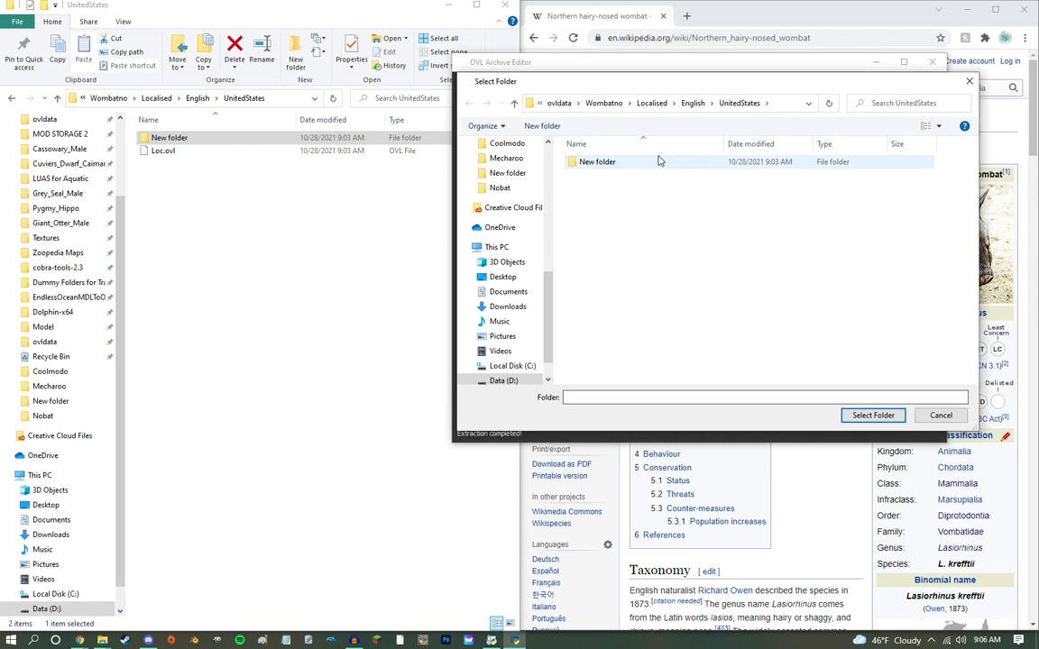
{"action": "left_click_drag", "start_coordinate": [666, 82], "coordinate": [675, 274]}
{"action": "left_click", "coordinate": [941, 274]}
Step: Create a new OVL archive from the edited text files in New folder inside UnitedStates
{"action": "left_click", "coordinate": [467, 81]}
{"action": "left_click", "coordinate": [478, 94]}
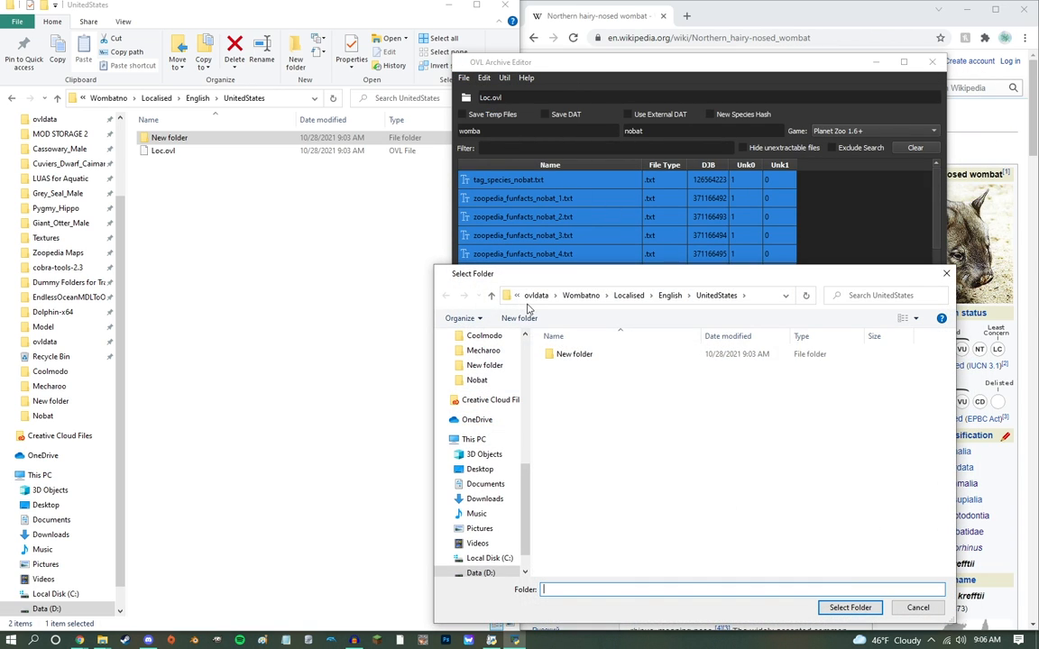
{"action": "double_click", "coordinate": [568, 355]}
{"action": "left_click", "coordinate": [849, 608]}
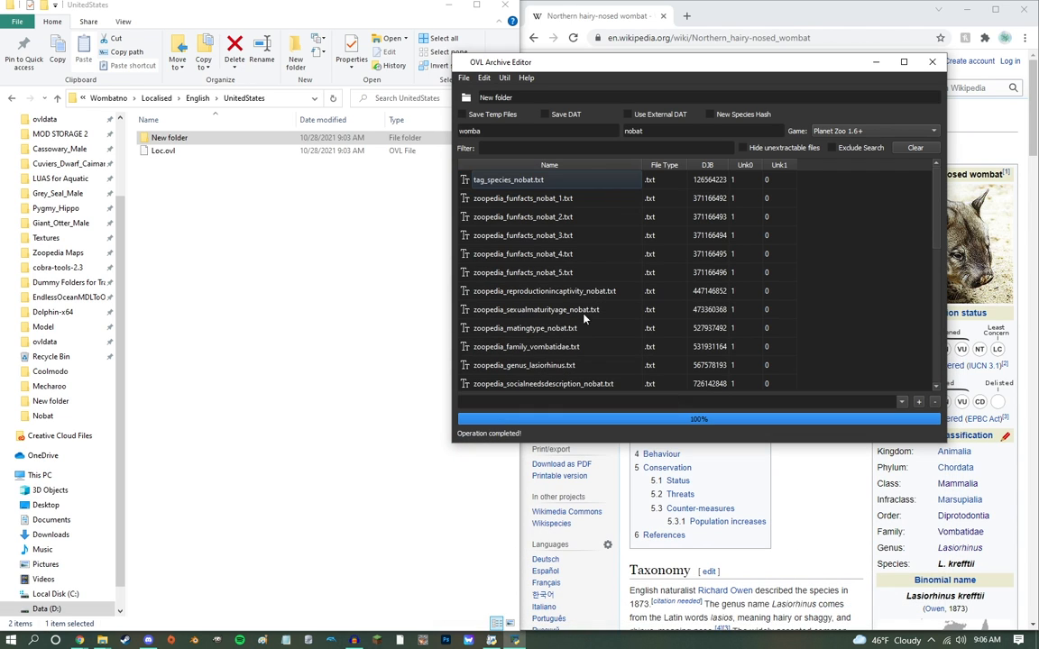
Step: Save the new text archive into the UnitedStates folder, replacing the existing Loc.ovl
{"action": "scroll", "coordinate": [523, 270], "scroll_direction": "down", "scroll_amount": 10}
{"action": "key", "text": "ctrl+s"}
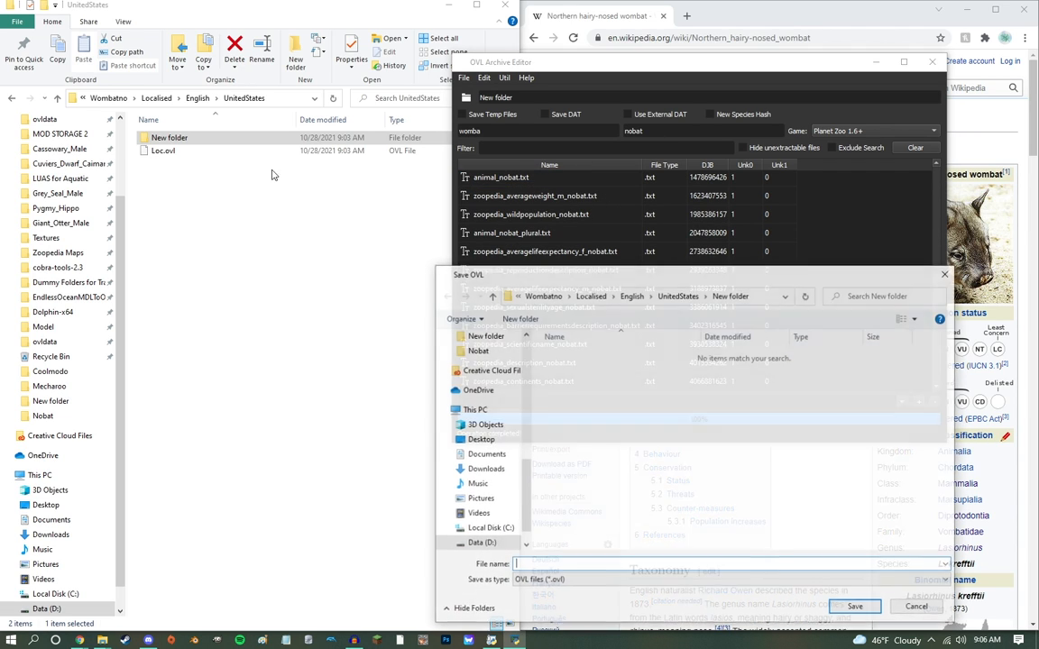
{"action": "left_click", "coordinate": [281, 101]}
{"action": "left_click", "coordinate": [756, 300]}
{"action": "key", "text": "ctrl+v"}
{"action": "key", "text": "Return"}
{"action": "double_click", "coordinate": [566, 367]}
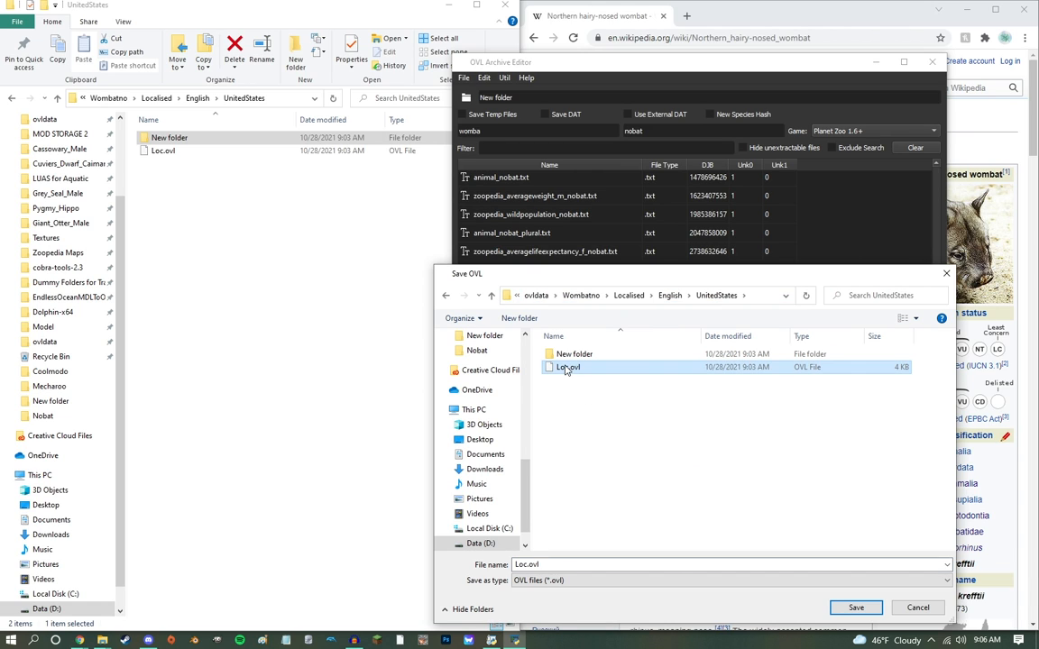
{"action": "left_click", "coordinate": [547, 323]}
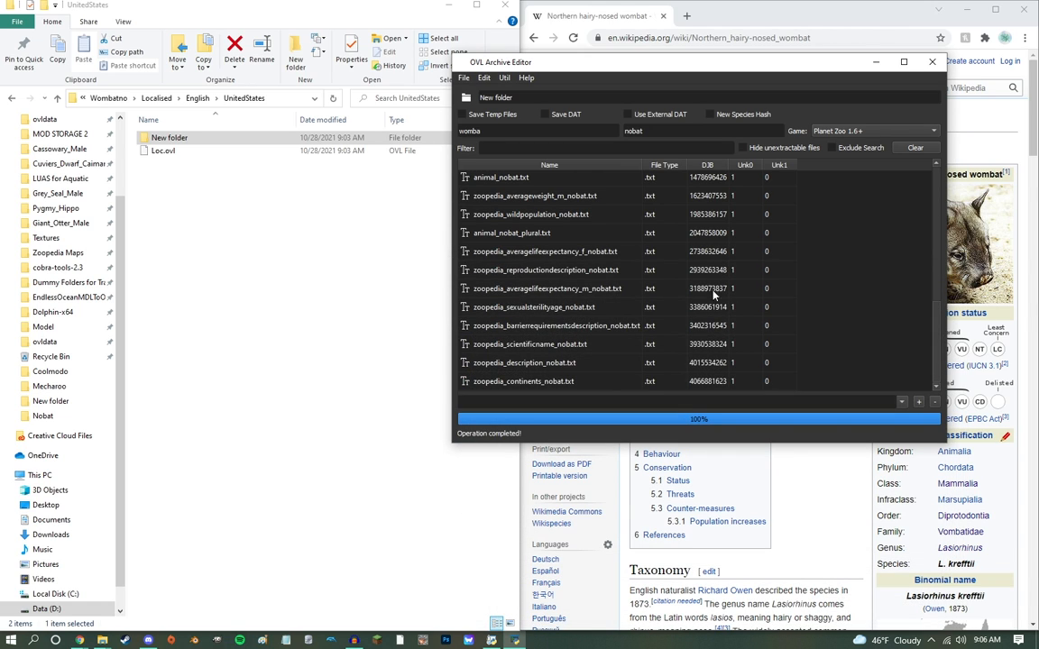
{"action": "scroll", "coordinate": [641, 234], "scroll_direction": "up", "scroll_amount": 8}
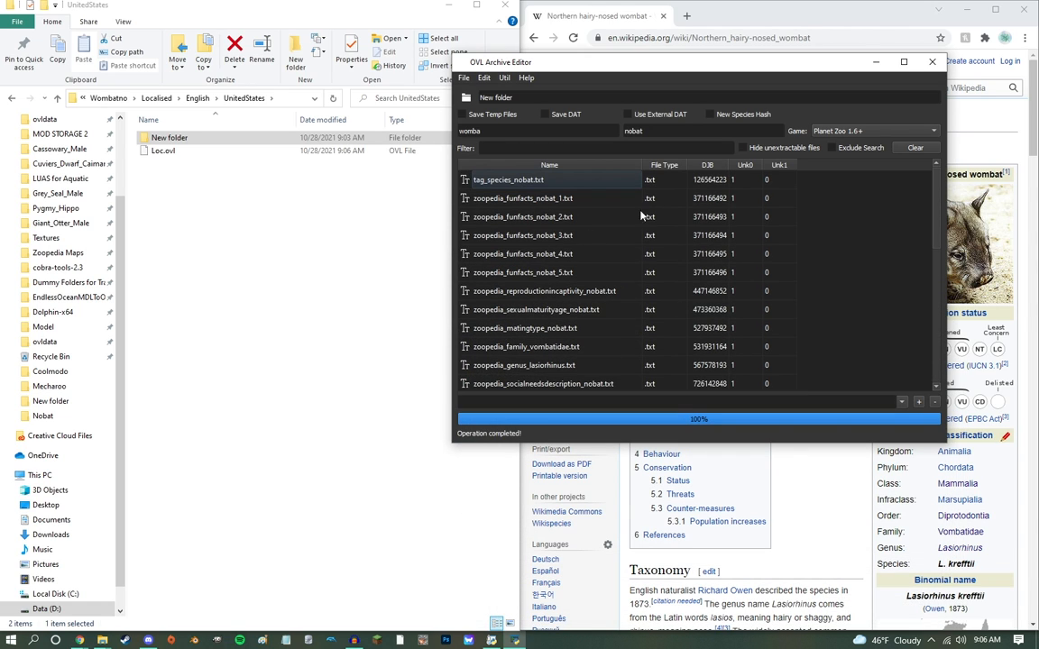
{"action": "left_click", "coordinate": [587, 237]}
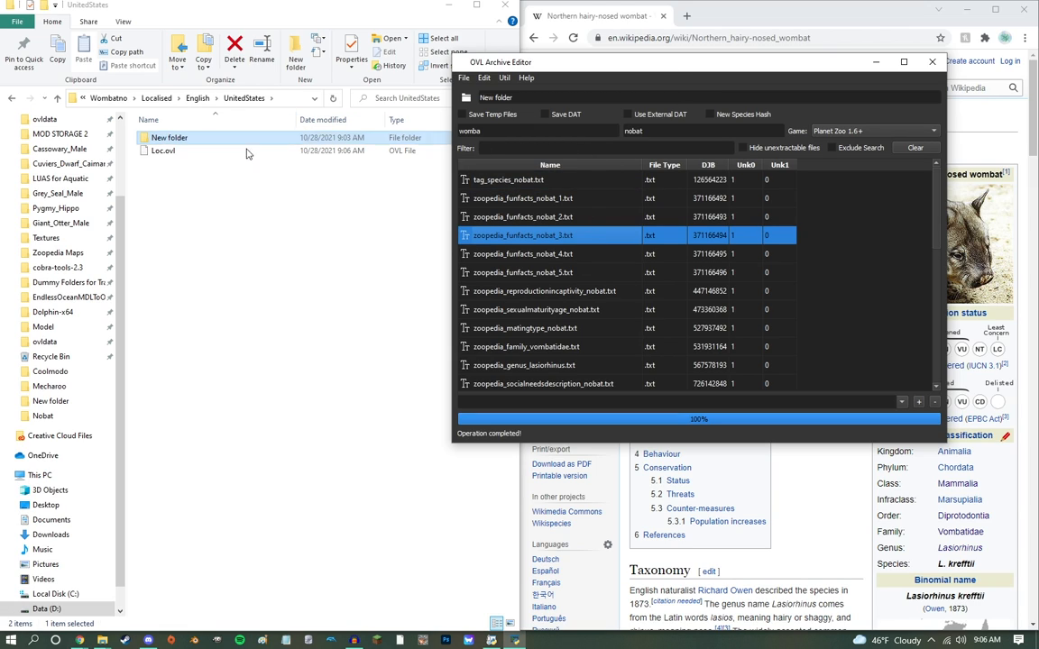
Step: Delete New folder from UnitedStates and load Main.ovl from the Wombatno folder into the OVL Archive Editor
{"action": "left_click", "coordinate": [192, 138]}
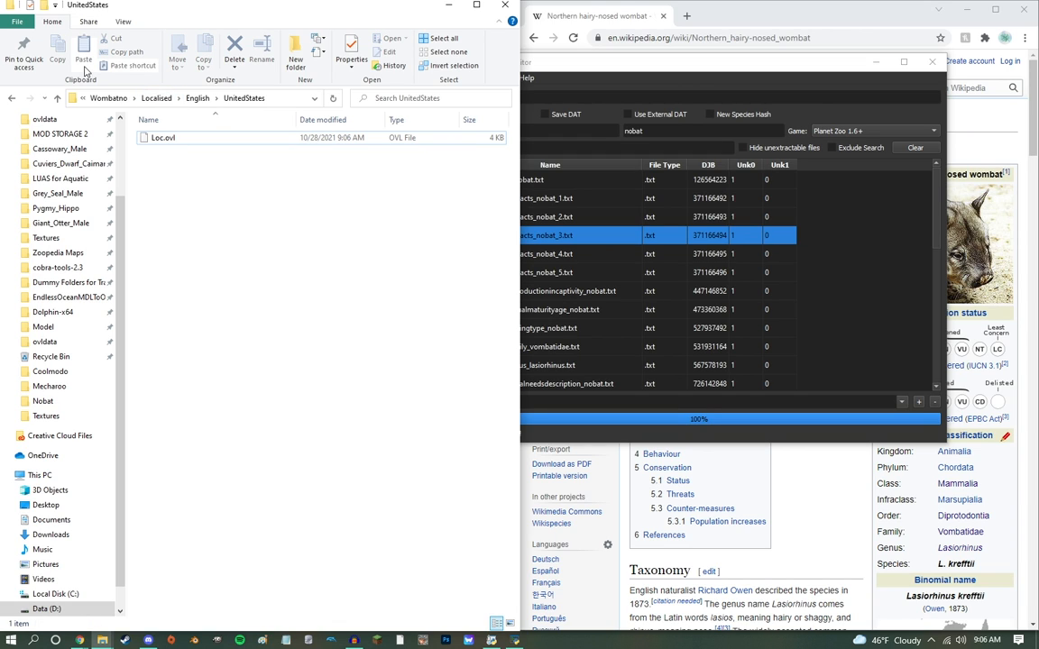
{"action": "left_click", "coordinate": [101, 98]}
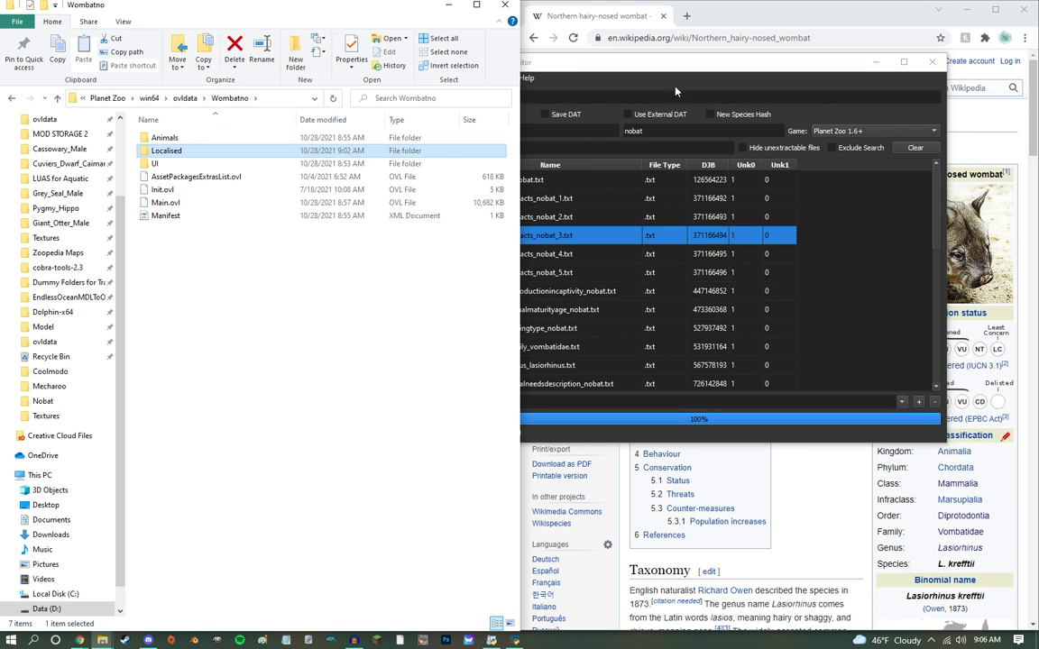
{"action": "left_click_drag", "start_coordinate": [643, 82], "coordinate": [607, 123]}
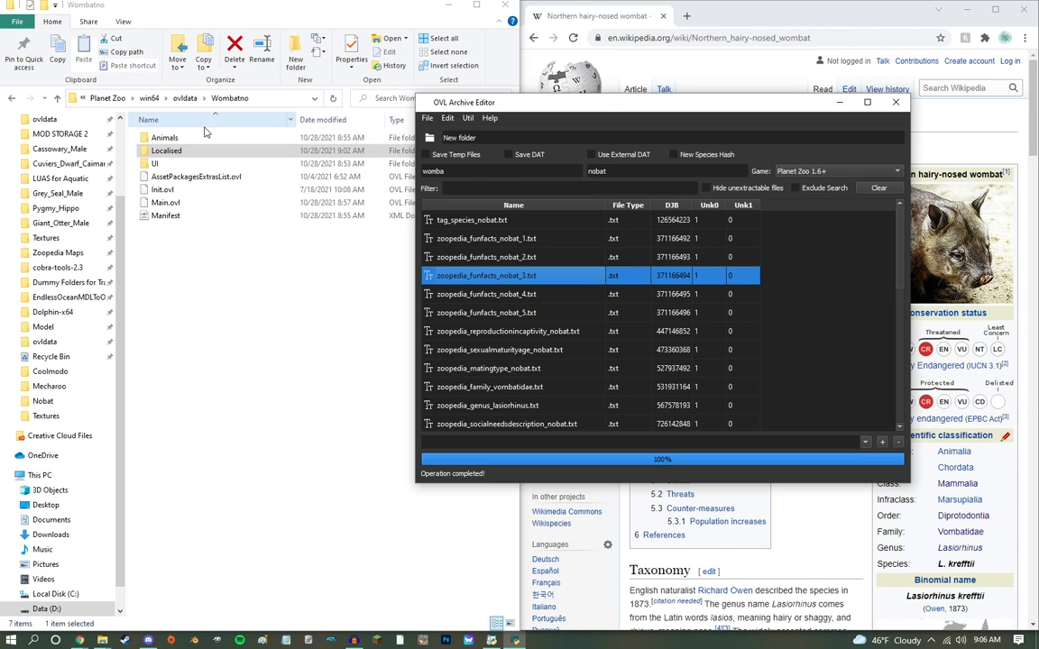
{"action": "left_click_drag", "start_coordinate": [161, 206], "coordinate": [442, 135]}
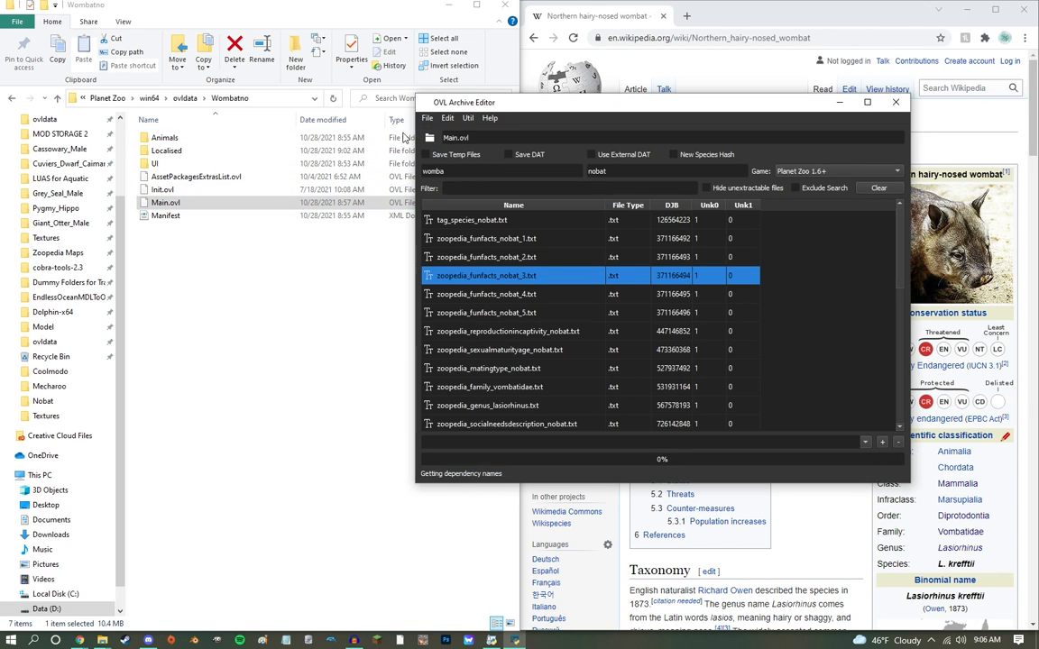
Step: Create two folders named in and ma inside the Wombatno folder
{"action": "left_click", "coordinate": [218, 325]}
{"action": "right_click", "coordinate": [218, 325]}
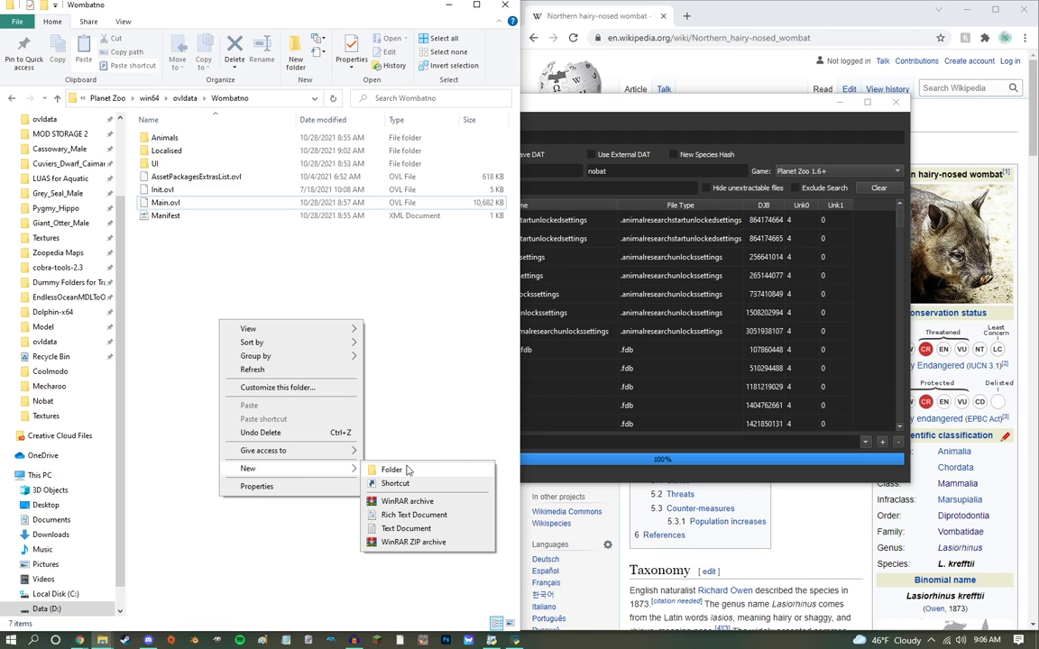
{"action": "left_click", "coordinate": [387, 468]}
{"action": "type", "text": "in"}
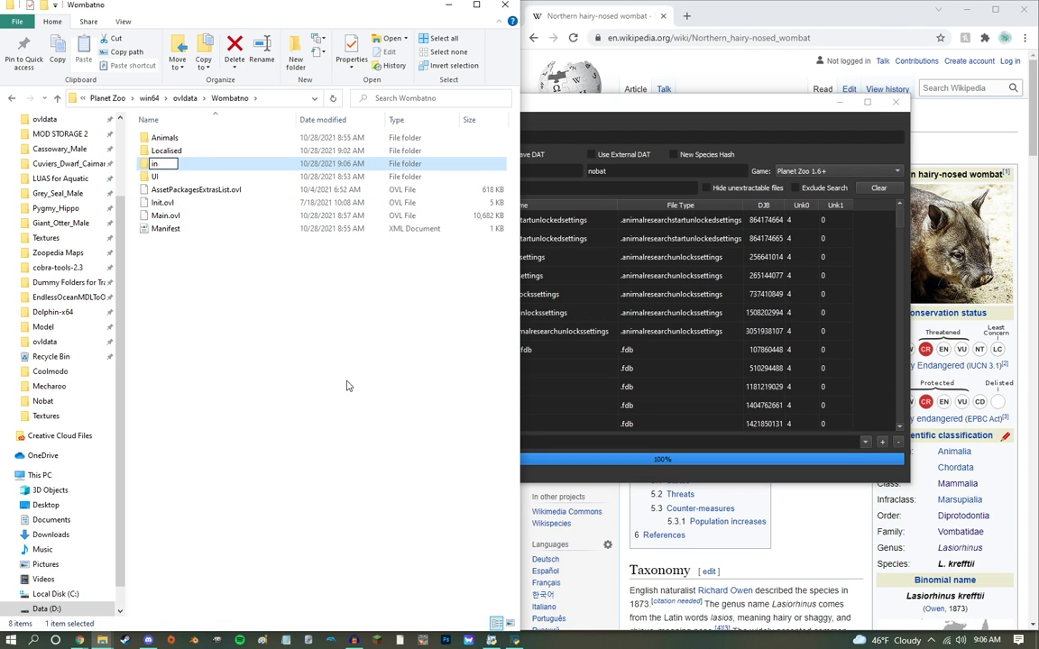
{"action": "right_click", "coordinate": [313, 347]}
{"action": "mouse_move", "coordinate": [419, 496]}
{"action": "left_click", "coordinate": [485, 498]}
{"action": "type", "text": "ma"}
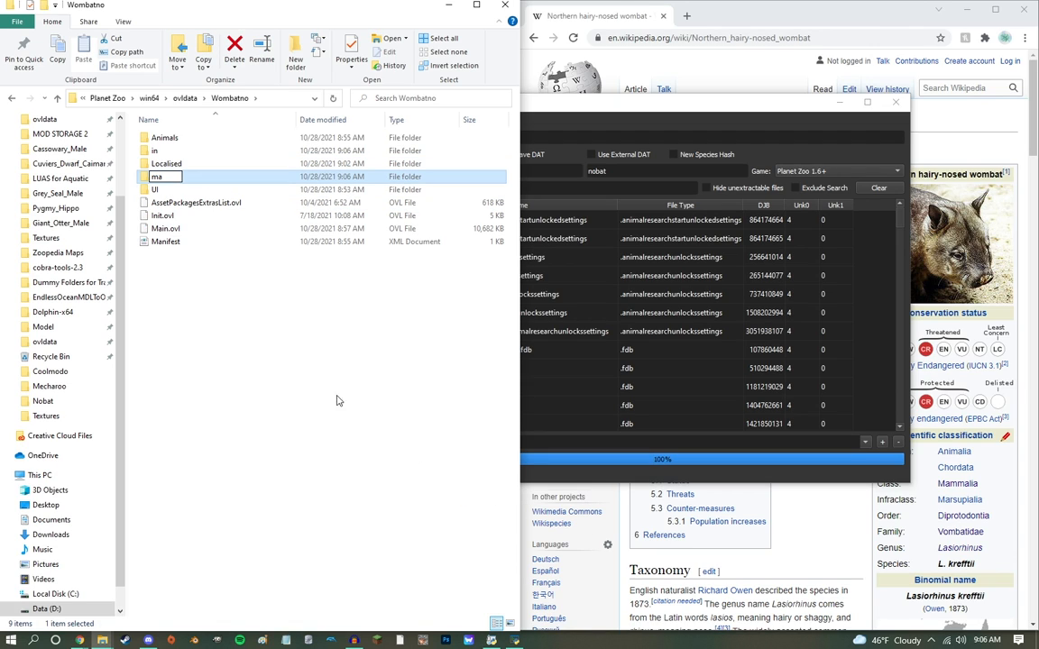
{"action": "left_click", "coordinate": [260, 231]}
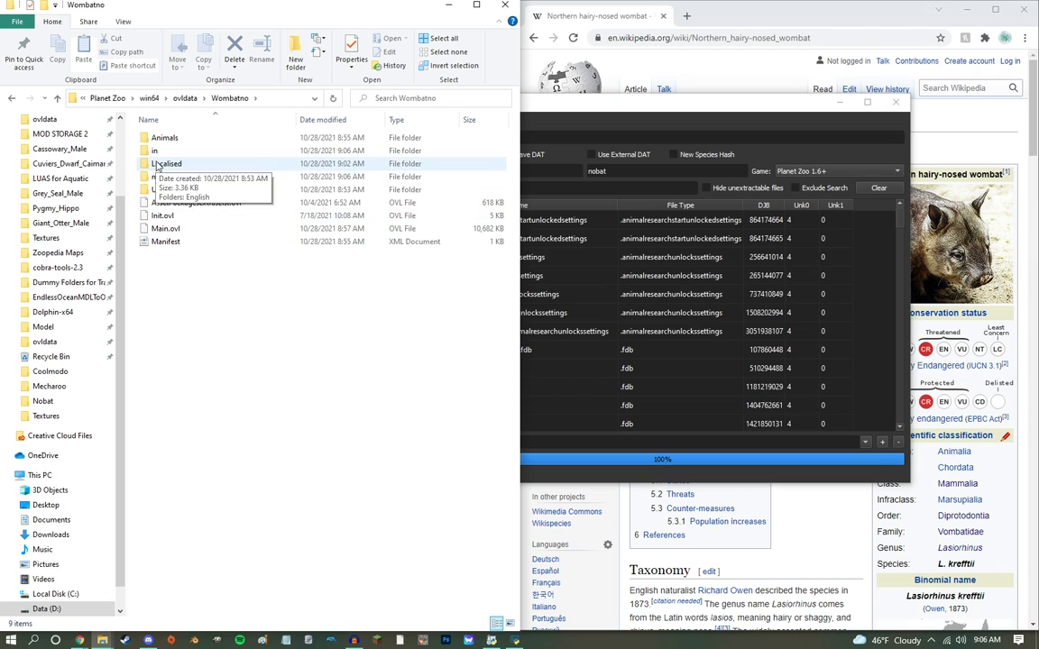
Step: Rename koala to nobat in the file names of Main.ovl
{"action": "left_click", "coordinate": [622, 178]}
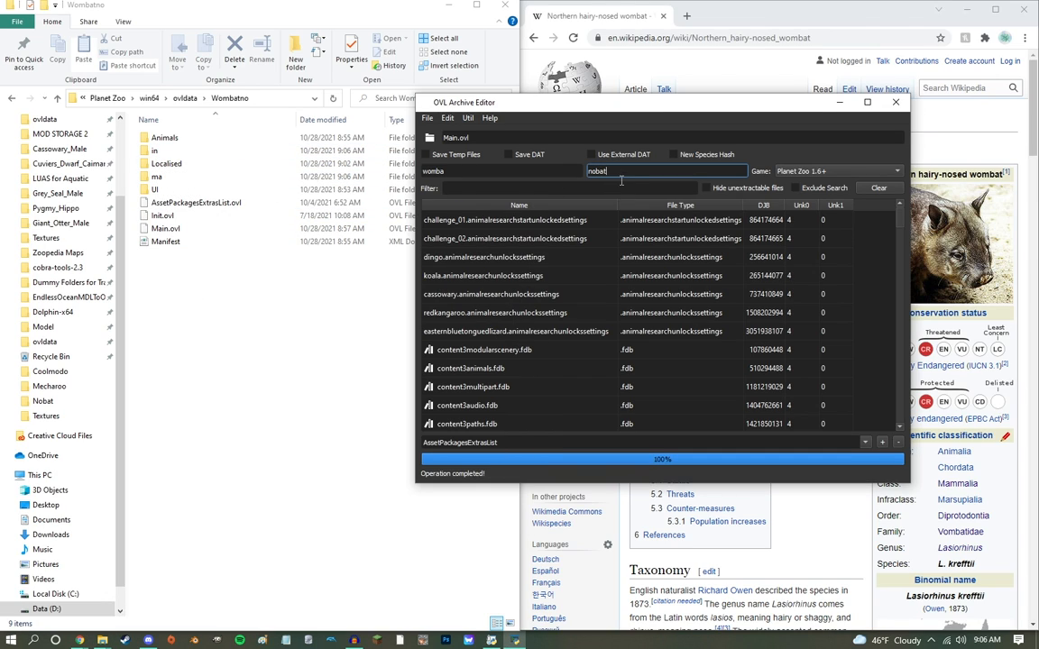
{"action": "left_click_drag", "start_coordinate": [496, 172], "coordinate": [185, 87]}
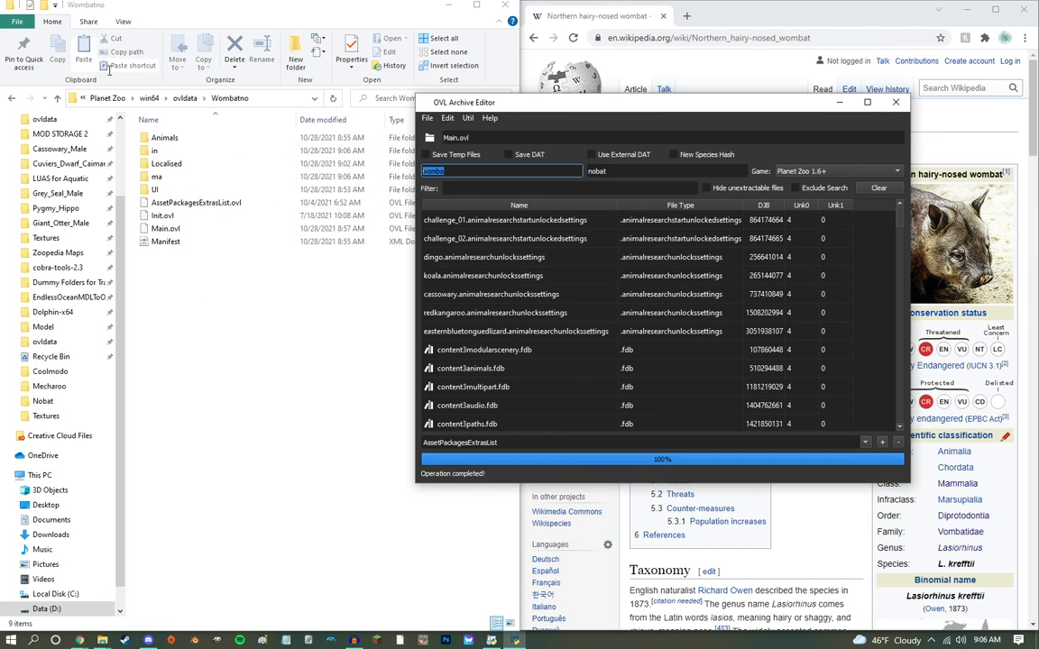
{"action": "type", "text": "koala"}
{"action": "key", "text": "ctrl+r"}
Step: Rename content3 to wombatno in the file names of Main.ovl
{"action": "left_click_drag", "start_coordinate": [553, 172], "coordinate": [2, 3]}
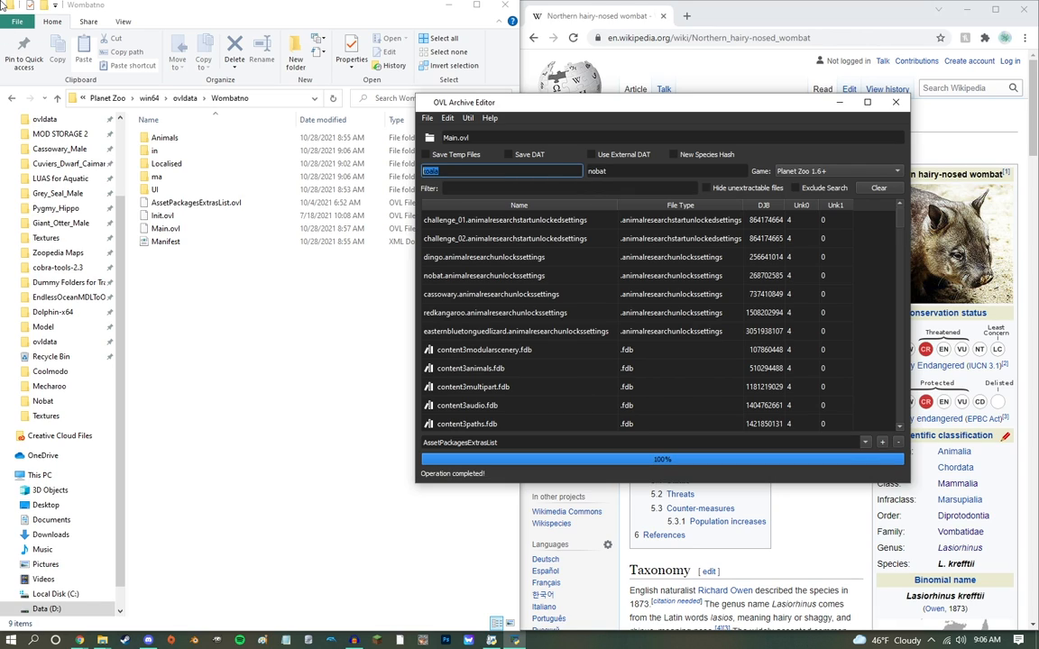
{"action": "key", "text": "Tab"}
{"action": "type", "text": "wombatno"}
{"action": "key", "text": "ctrl+r"}
Step: Save the renamed archive into the Wombatno folder, replacing the existing Main.ovl
{"action": "key", "text": "ctrl+s"}
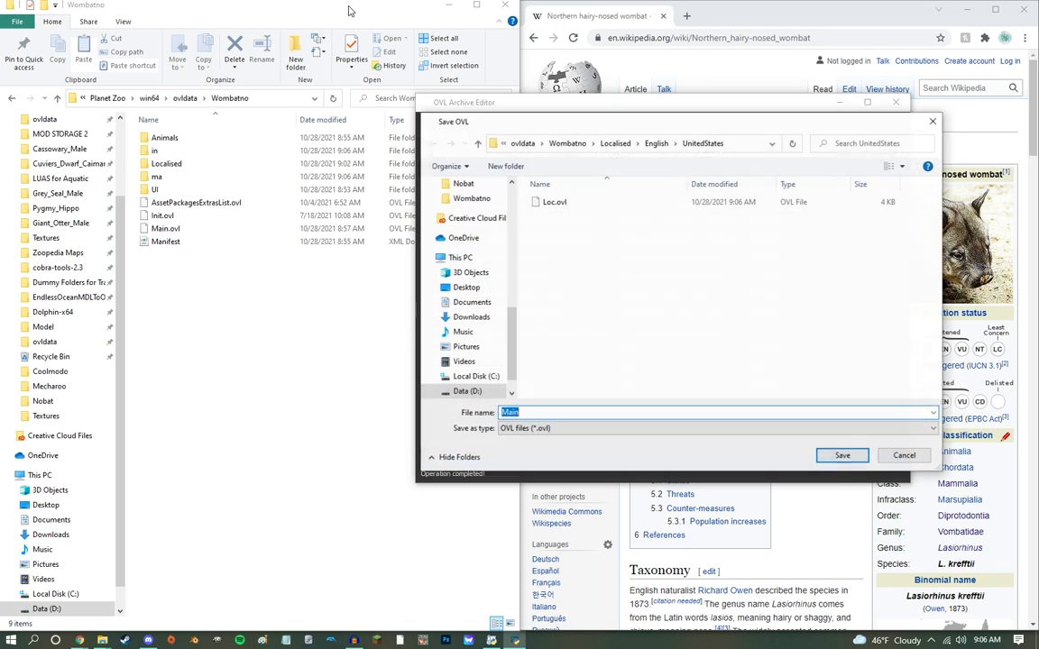
{"action": "left_click", "coordinate": [567, 144]}
{"action": "key", "text": "Return"}
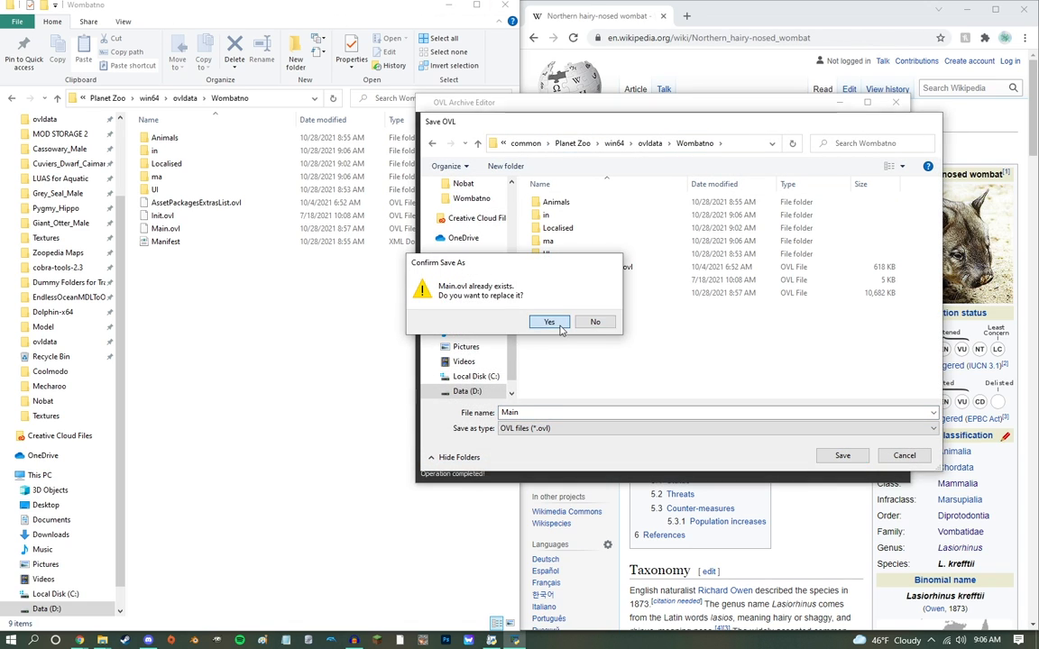
{"action": "left_click", "coordinate": [559, 323]}
Step: Load Init.ovl and rename content3 to wombatno and koala to nobat in its file names
{"action": "left_click_drag", "start_coordinate": [561, 119], "coordinate": [536, 147]}
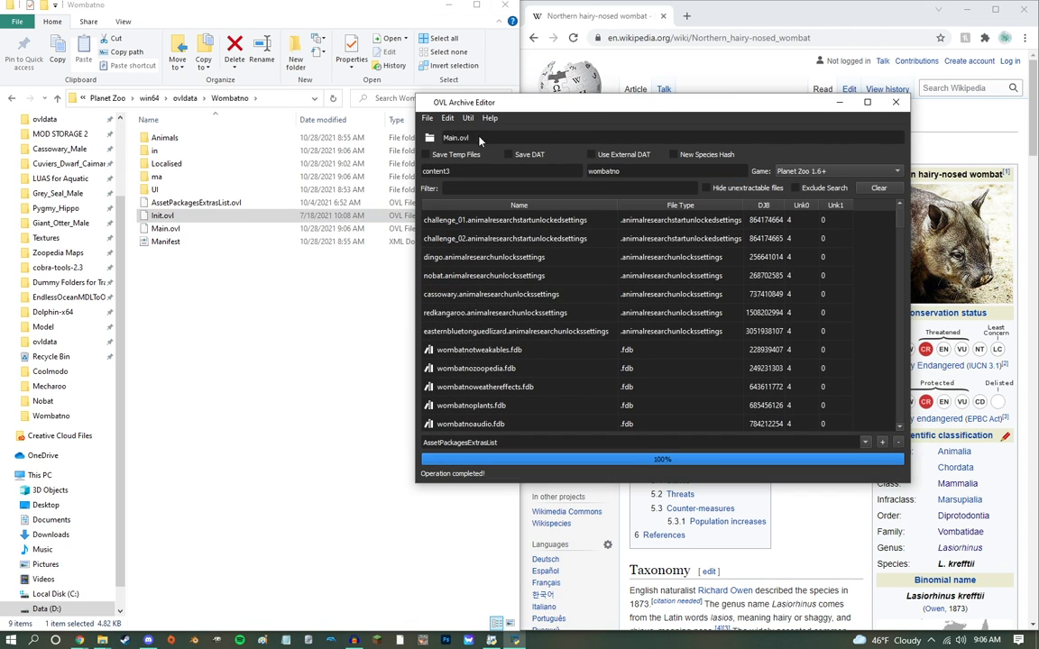
{"action": "left_click_drag", "start_coordinate": [166, 218], "coordinate": [502, 137]}
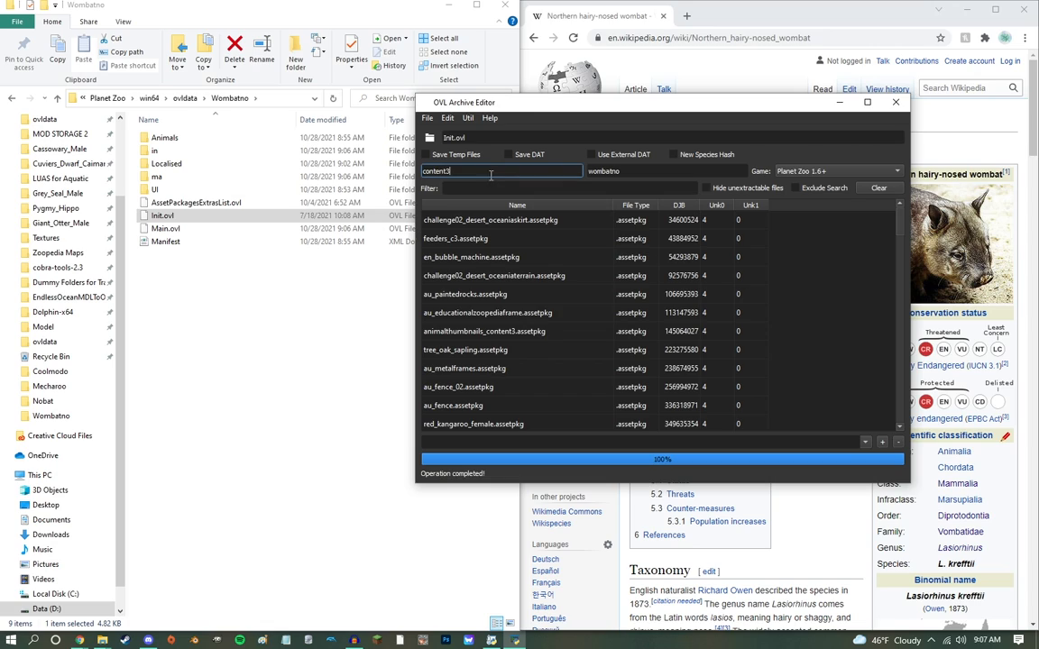
{"action": "type", "text": "koala"}
{"action": "key", "text": "Tab"}
{"action": "type", "text": "nob"}
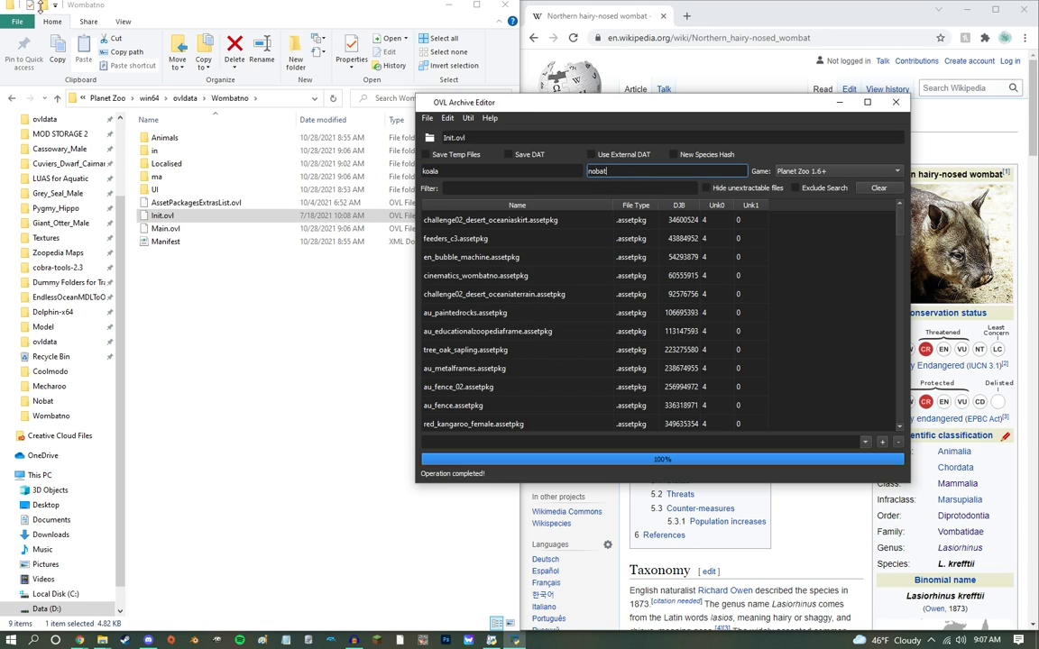
Step: Filter Init.ovl by nobat and extract the nobat male, juvenile and female assetpkg files into the in folder
{"action": "left_click", "coordinate": [507, 192]}
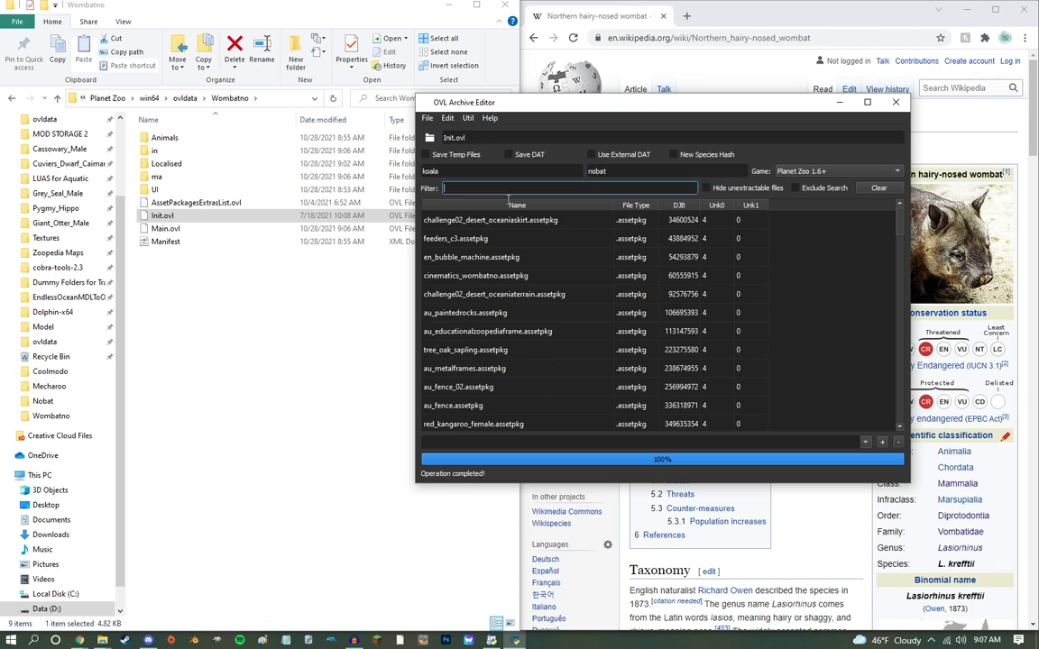
{"action": "type", "text": "nobat"}
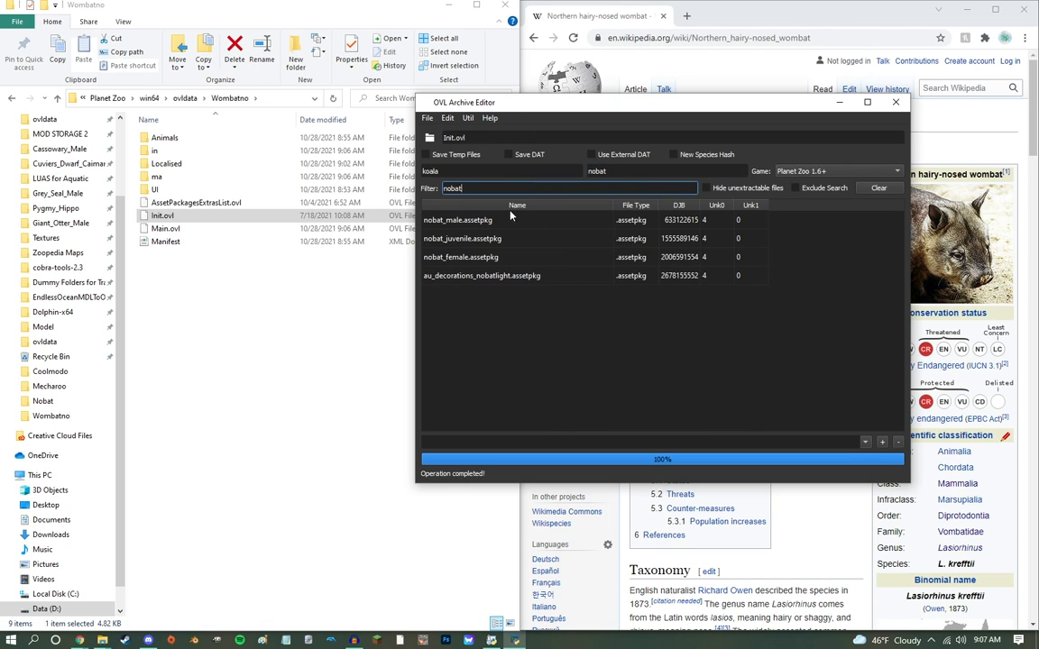
{"action": "left_click", "coordinate": [460, 220]}
{"action": "left_click", "coordinate": [460, 257], "text": "shift"}
{"action": "left_click_drag", "start_coordinate": [460, 224], "coordinate": [164, 152]}
Step: Filter Init.ovl by wombat and extract the four animal wombatno assetpkg files and zoopediamaps_wombatno into the in folder
{"action": "left_click_drag", "start_coordinate": [579, 190], "coordinate": [67, 56]}
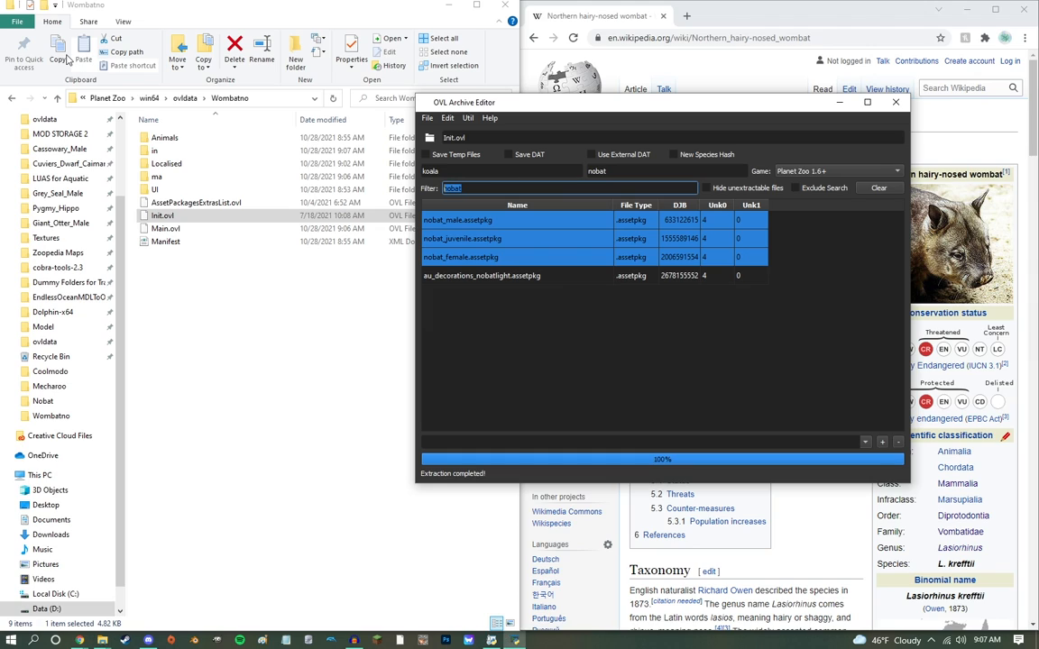
{"action": "type", "text": "wombat"}
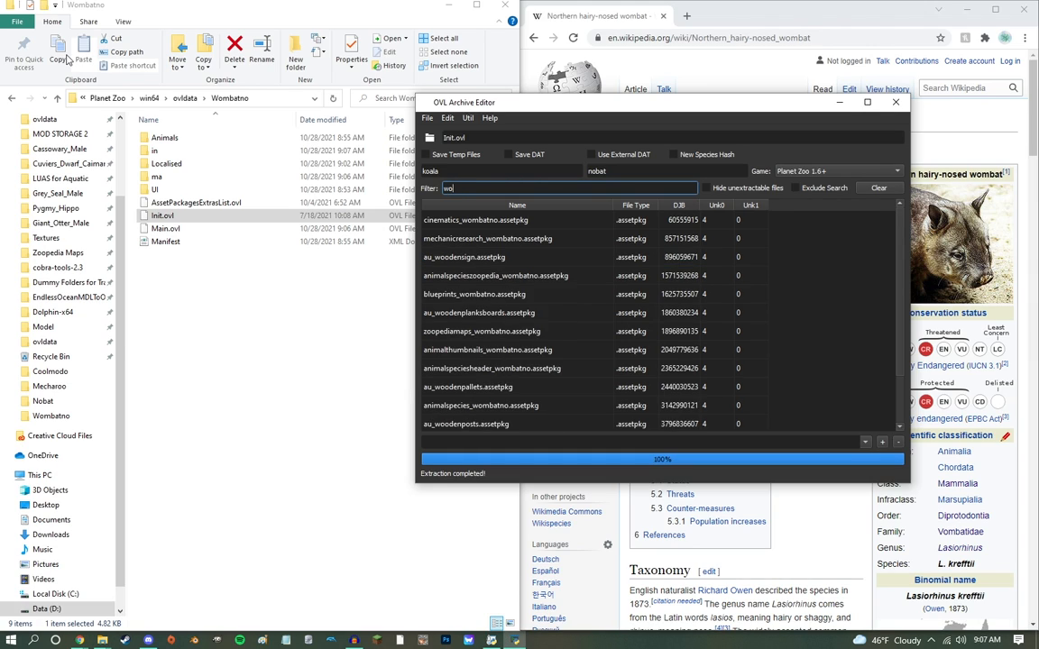
{"action": "left_click", "coordinate": [510, 206]}
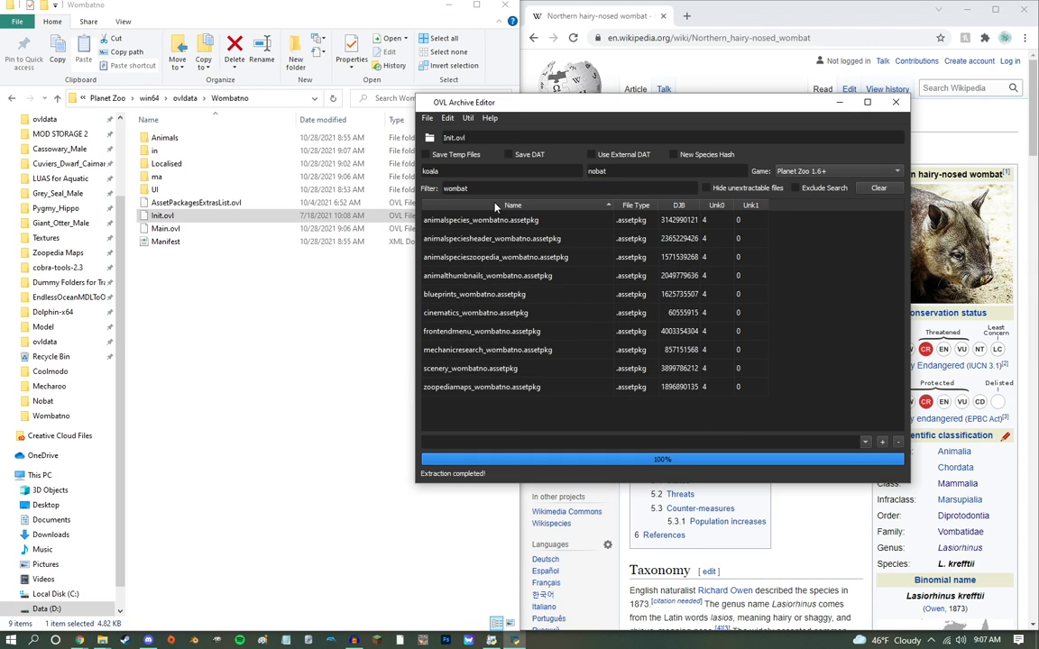
{"action": "left_click", "coordinate": [439, 222]}
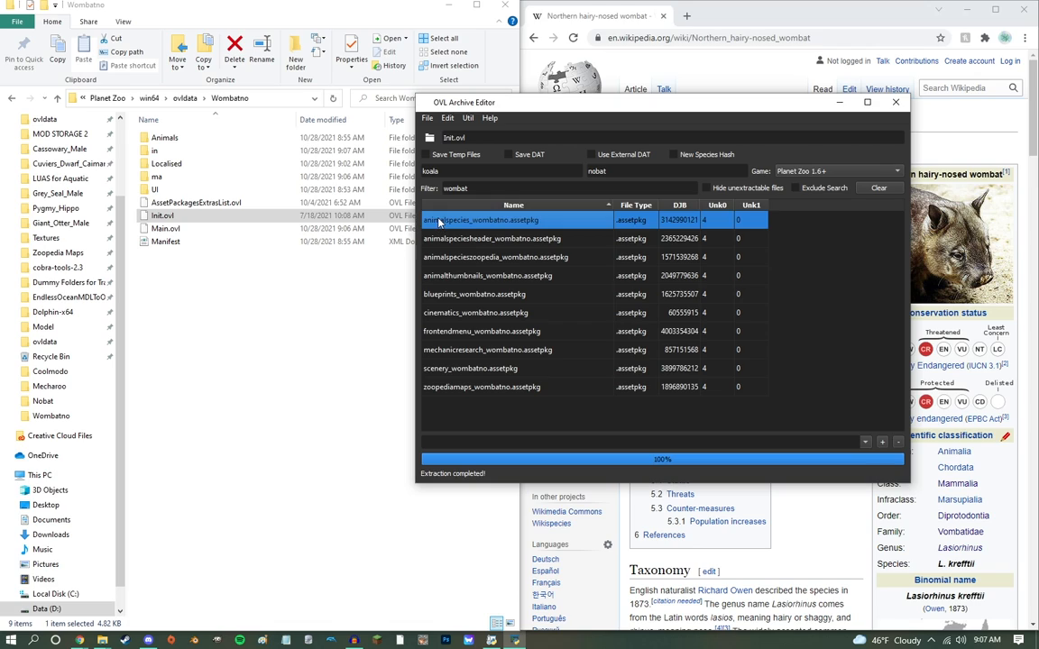
{"action": "left_click", "coordinate": [457, 280], "text": "shift"}
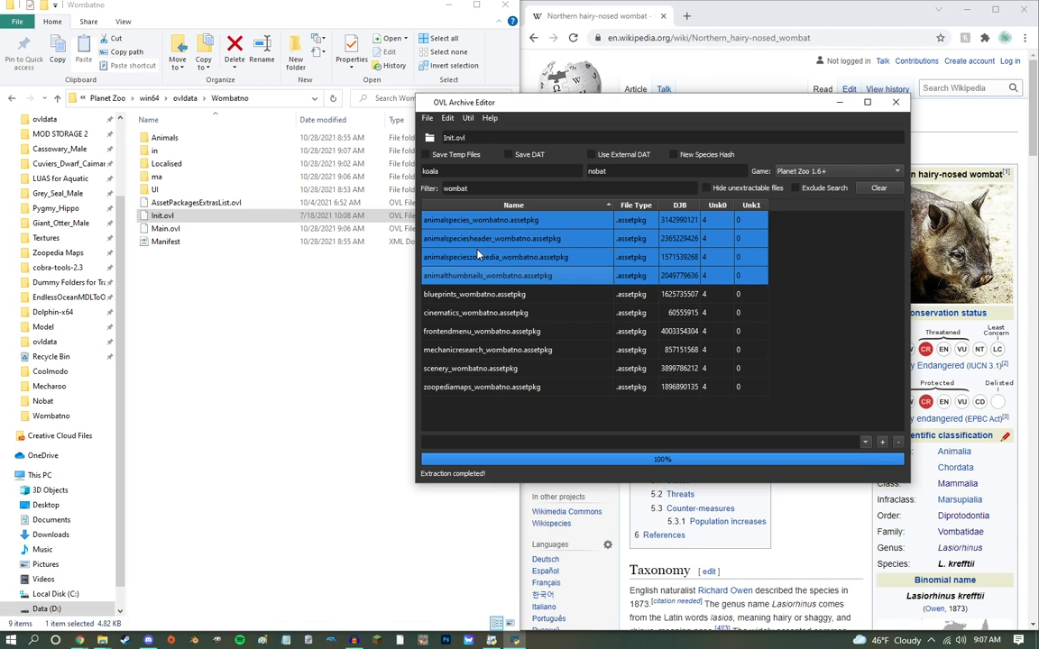
{"action": "left_click", "coordinate": [478, 387], "text": "ctrl"}
{"action": "left_click_drag", "start_coordinate": [478, 387], "coordinate": [167, 154]}
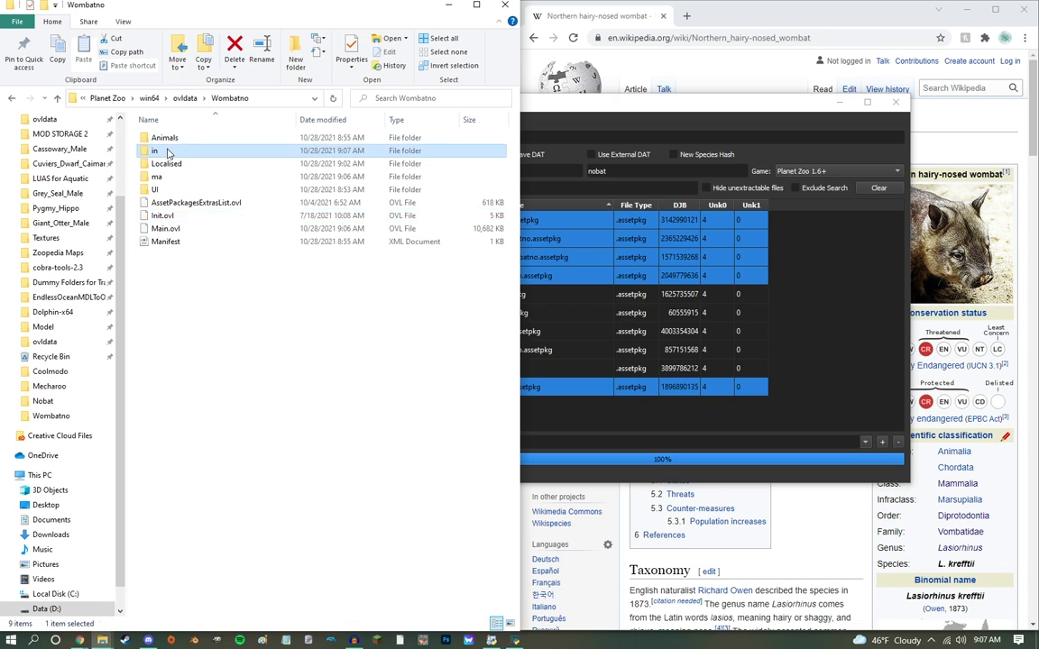
Step: Open all the extracted assetpkg files from the in folder in Notepad++
{"action": "double_click", "coordinate": [167, 154]}
{"action": "key", "text": "ctrl+a"}
{"action": "right_click", "coordinate": [213, 191]}
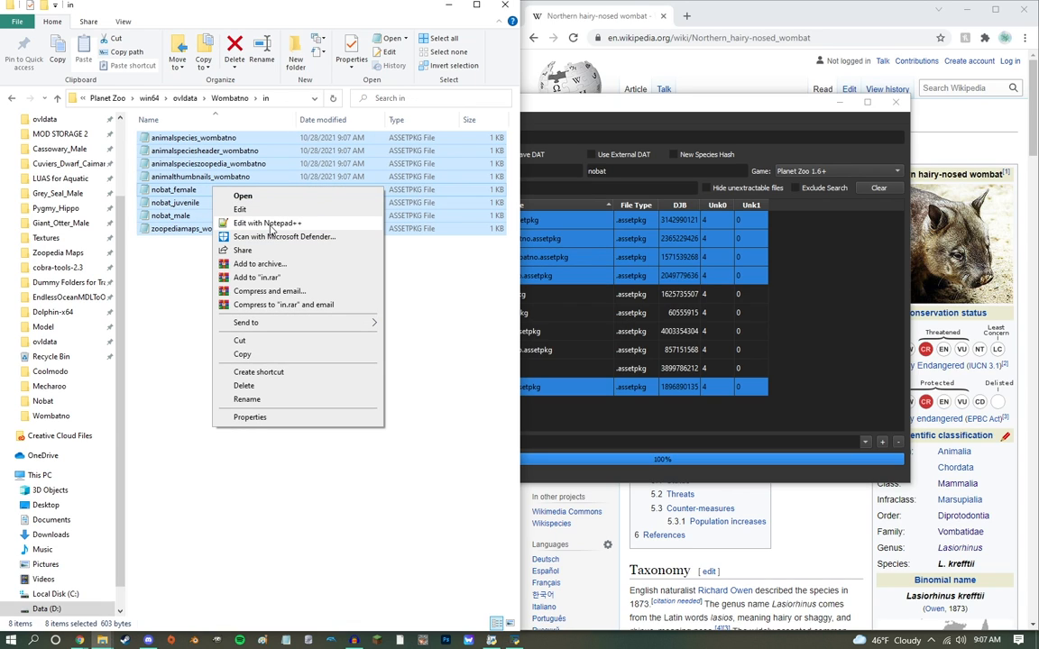
{"action": "left_click", "coordinate": [267, 223]}
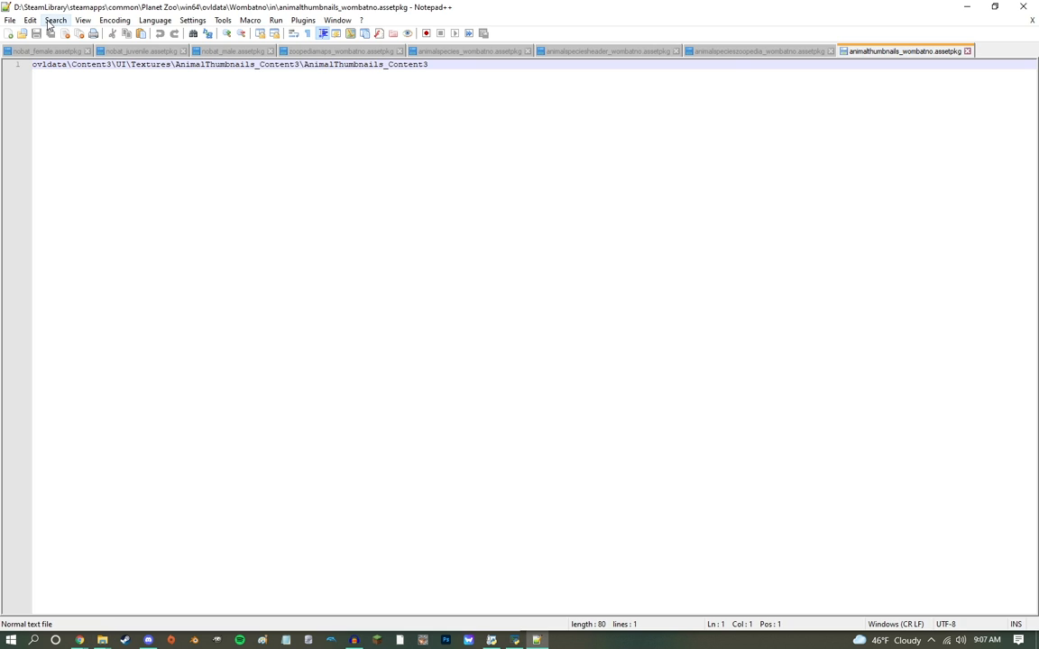
Step: Replace Content3 with Wombatno in all opened assetpkg documents
{"action": "left_click", "coordinate": [54, 20]}
{"action": "left_click", "coordinate": [72, 142]}
{"action": "type", "text": "Content3"}
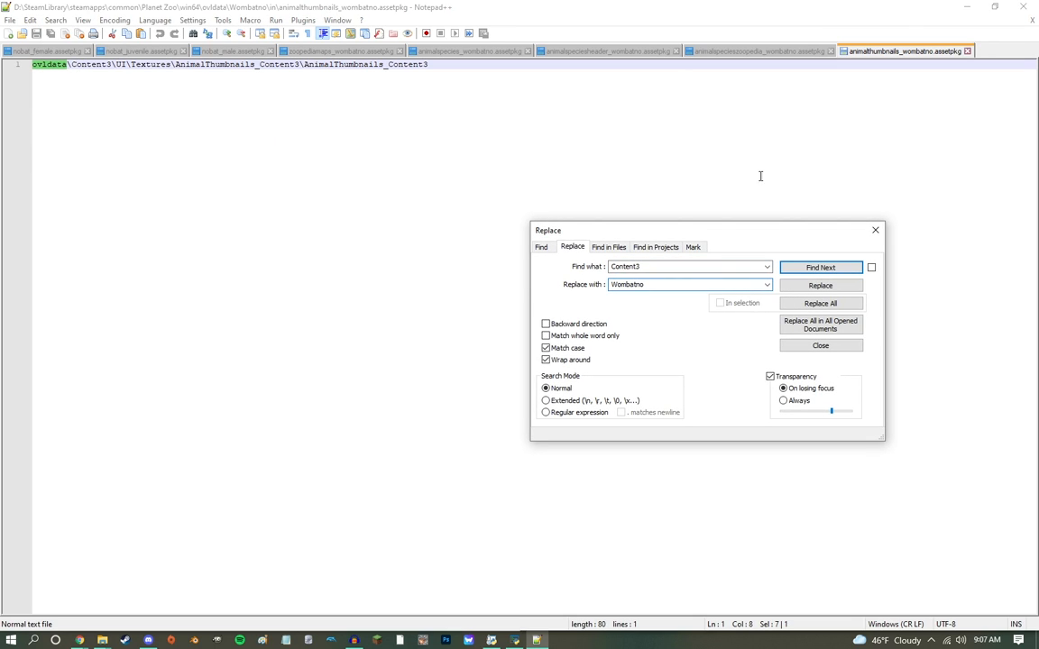
{"action": "left_click", "coordinate": [825, 326]}
{"action": "left_click", "coordinate": [550, 362]}
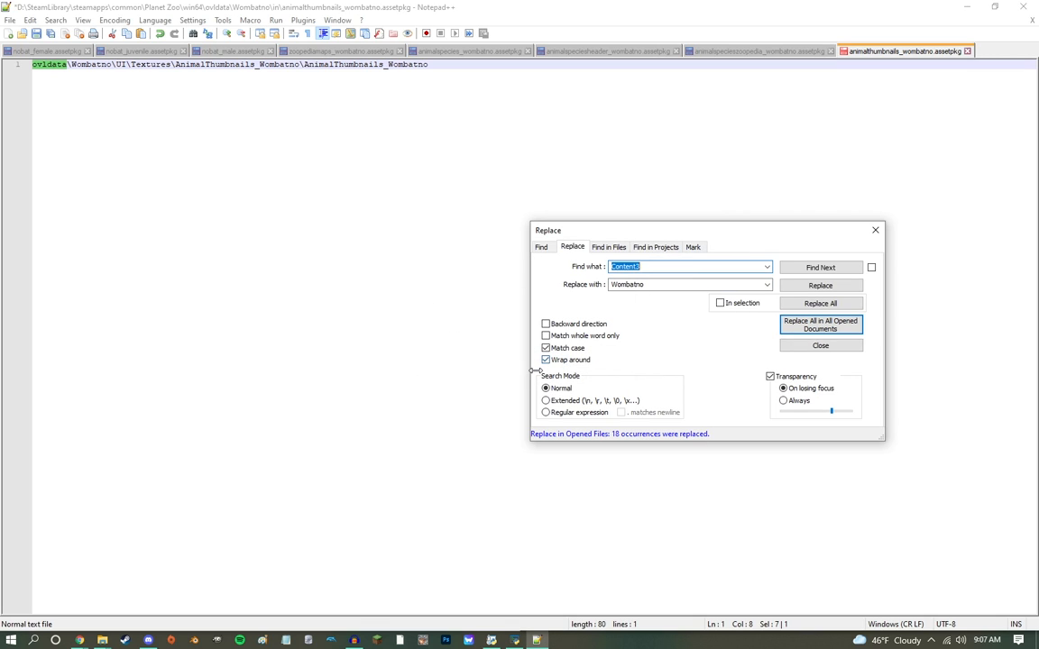
Step: Replace Koala with Nobat in all opened assetpkg documents and close the replace dialog
{"action": "type", "text": "Koala"}
{"action": "key", "text": "Tab"}
{"action": "type", "text": "W"}
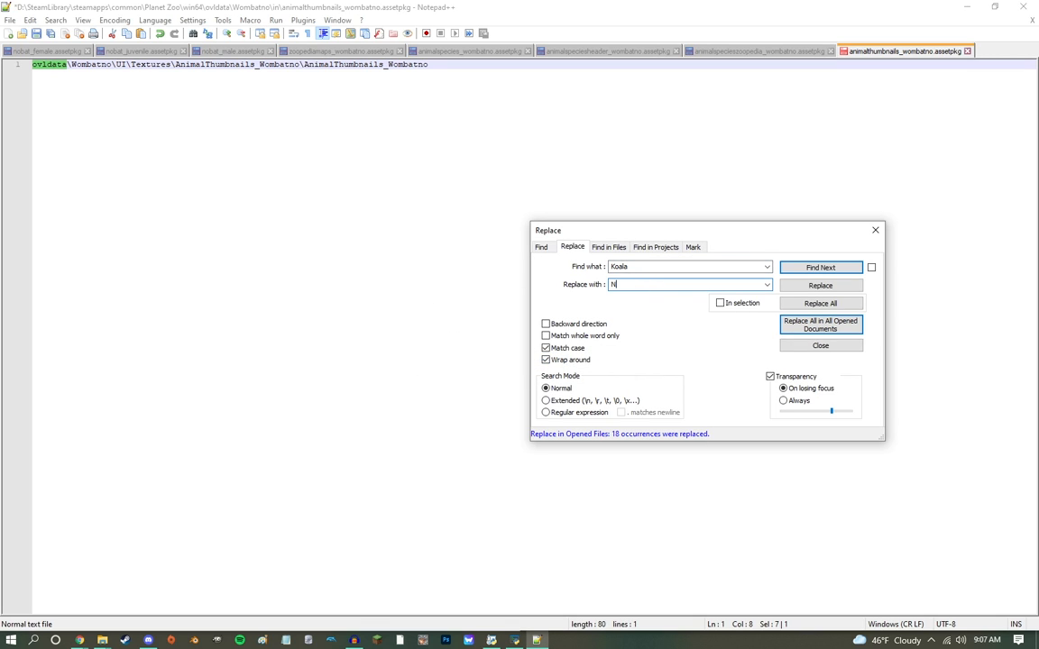
{"action": "type", "text": "ombat"}
{"action": "left_click", "coordinate": [826, 326]}
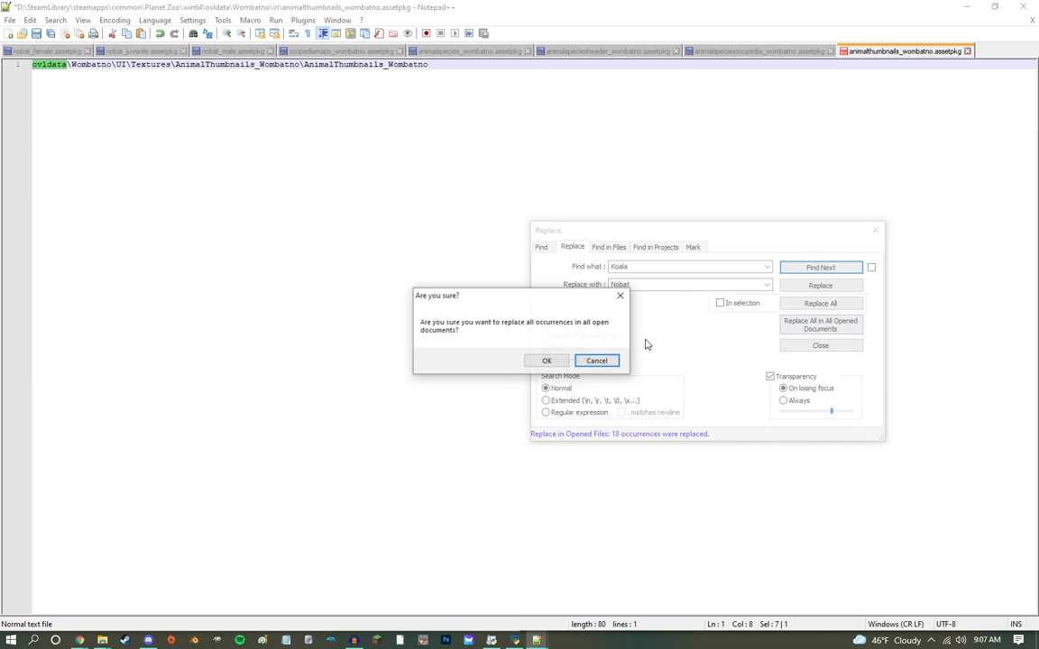
{"action": "left_click", "coordinate": [534, 362]}
{"action": "key", "text": "Escape"}
Step: Check the replaced paths across the opened assetpkg documents and save all of them
{"action": "left_click", "coordinate": [208, 52]}
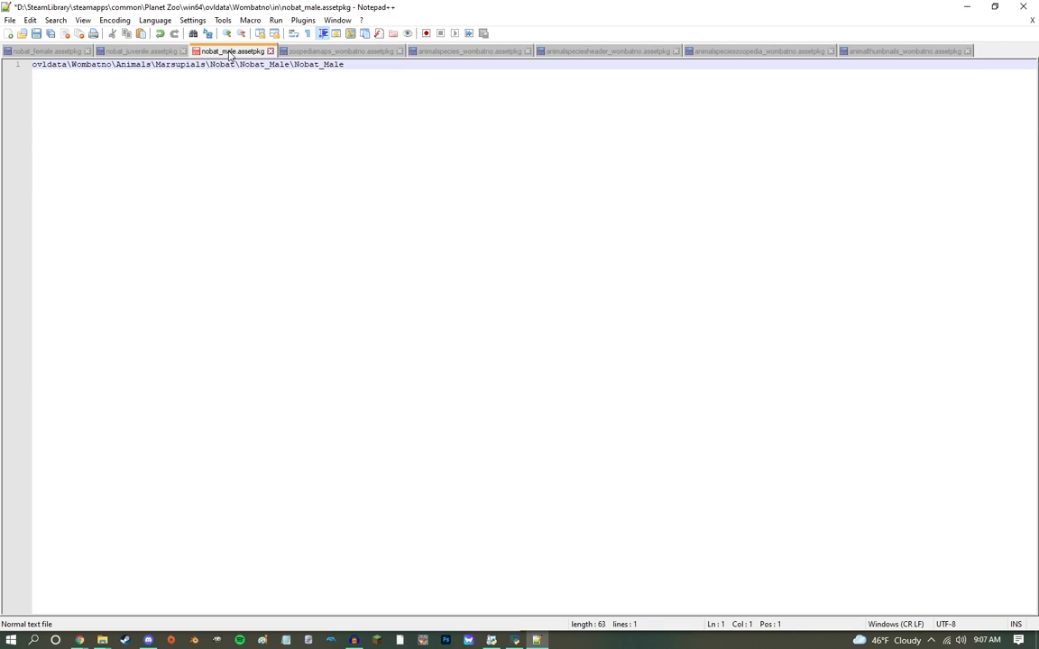
{"action": "left_click", "coordinate": [323, 52]}
{"action": "left_click", "coordinate": [465, 51]}
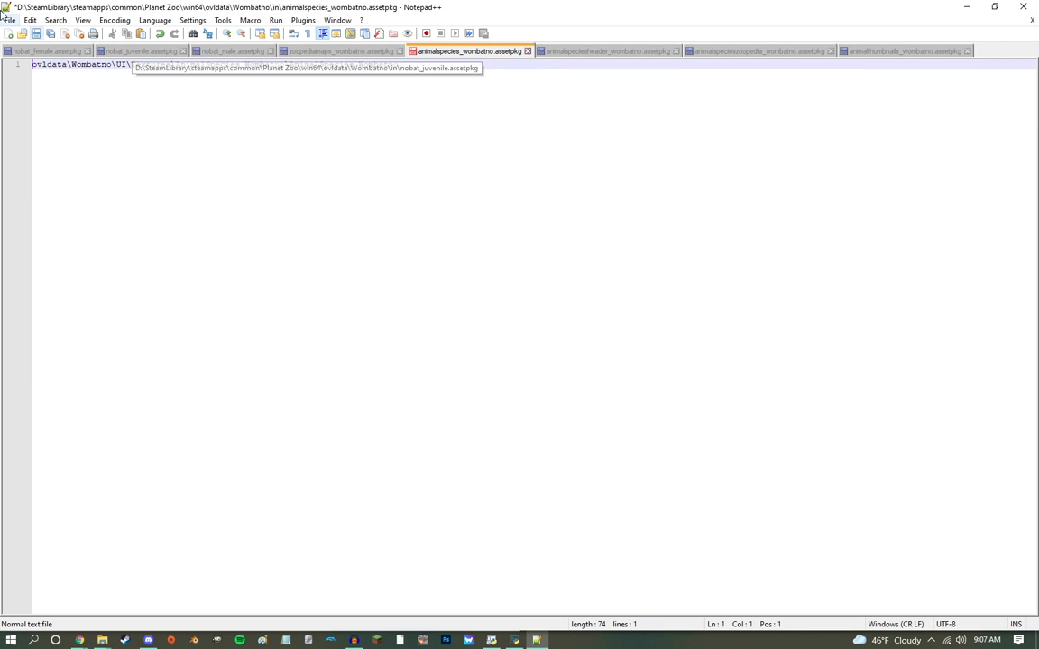
{"action": "left_click", "coordinate": [30, 20]}
{"action": "mouse_move", "coordinate": [9, 20]}
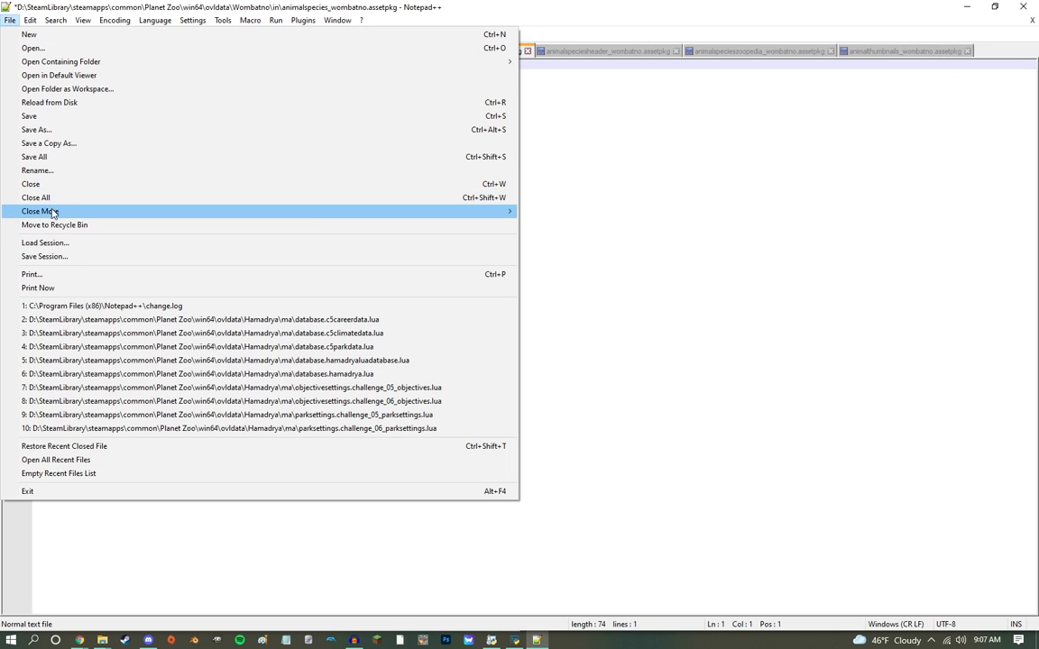
{"action": "left_click", "coordinate": [36, 152]}
{"action": "left_click", "coordinate": [967, 6]}
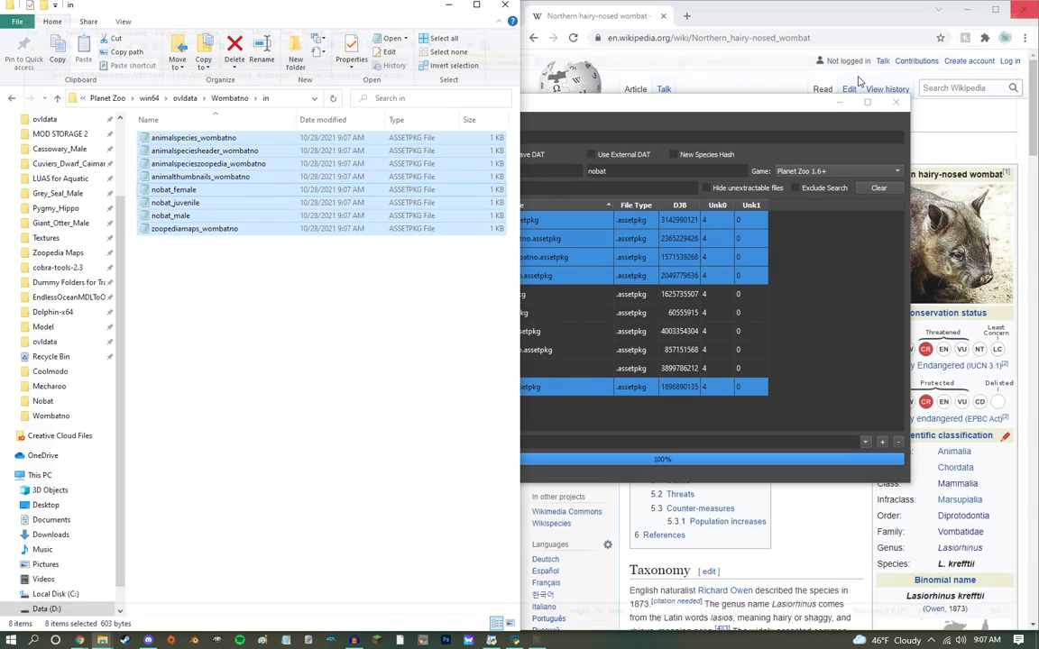
Step: Create a new OVL archive from the in folder and clear the wombat filter so all its files are listed
{"action": "left_click_drag", "start_coordinate": [580, 101], "coordinate": [643, 105]}
{"action": "left_click", "coordinate": [488, 124]}
{"action": "left_click", "coordinate": [505, 156]}
{"action": "left_click", "coordinate": [608, 220]}
{"action": "key", "text": "Return"}
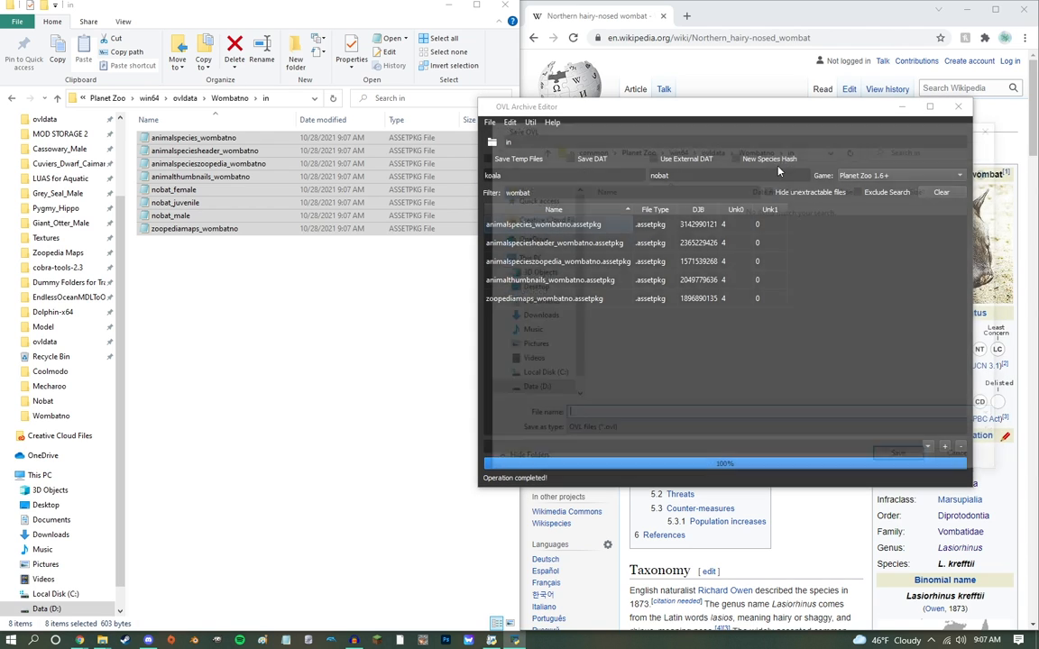
{"action": "key", "text": "Escape"}
{"action": "left_click_drag", "start_coordinate": [648, 193], "coordinate": [287, 153]}
{"action": "key", "text": "BackSpace"}
Step: Save the new archive over Init.ovl in the Wombatno folder and delete the in folder
{"action": "key", "text": "ctrl+s"}
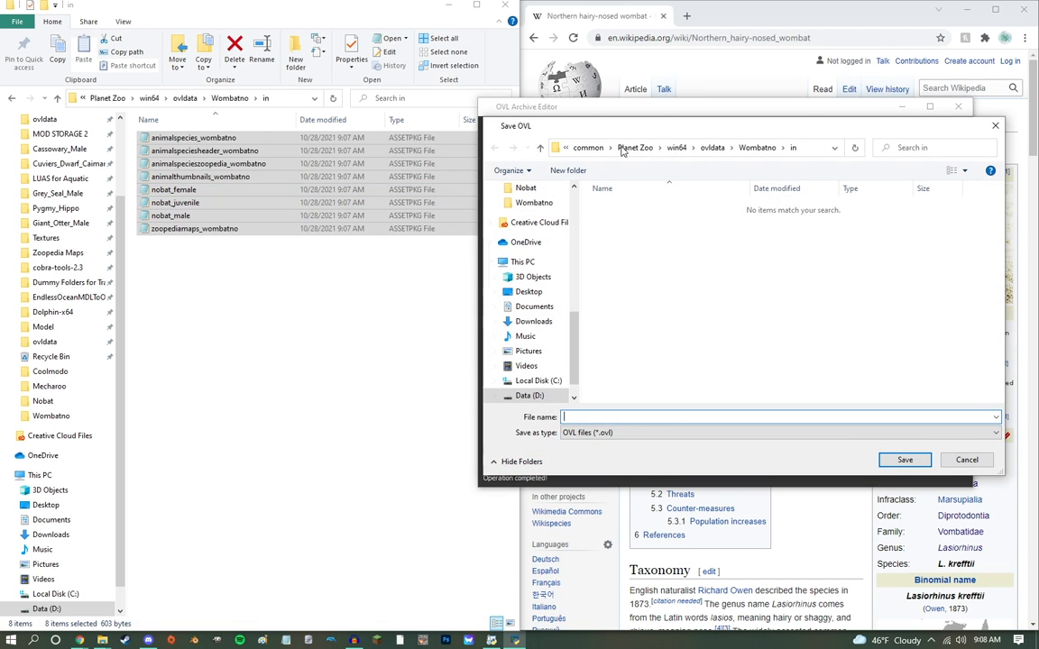
{"action": "left_click", "coordinate": [709, 147]}
{"action": "scroll", "coordinate": [686, 304], "scroll_direction": "down", "scroll_amount": 20}
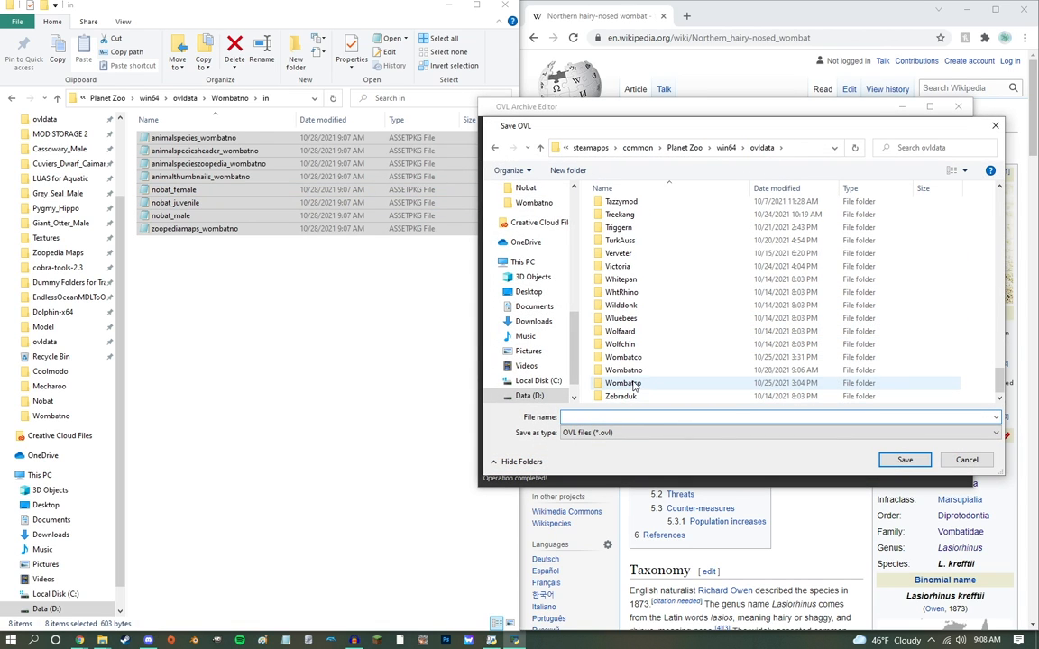
{"action": "double_click", "coordinate": [629, 371]}
{"action": "double_click", "coordinate": [621, 285]}
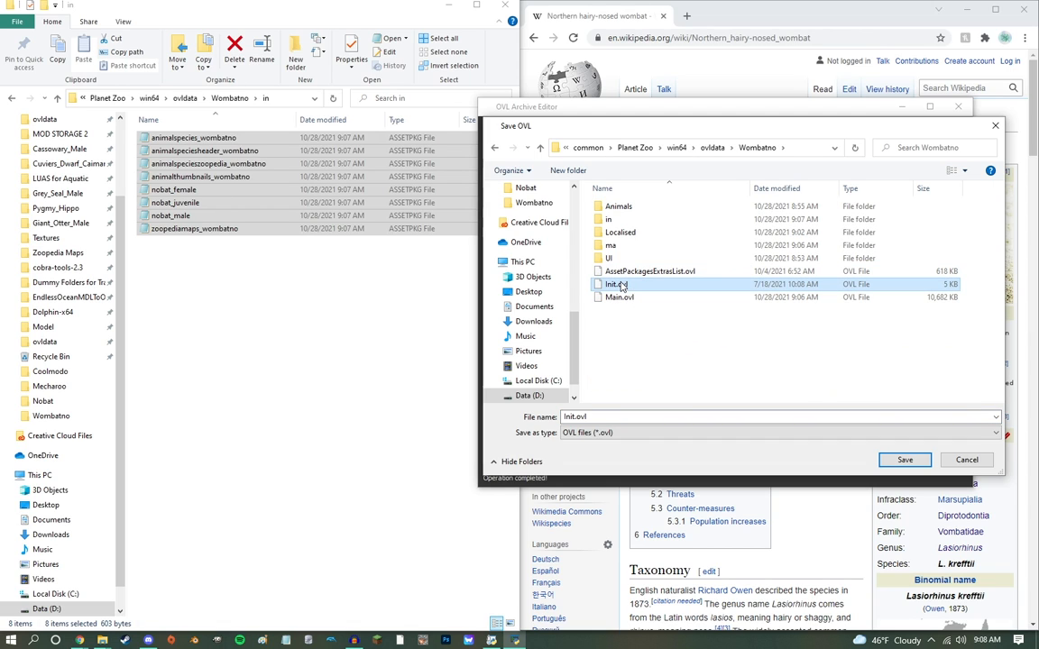
{"action": "left_click", "coordinate": [561, 323]}
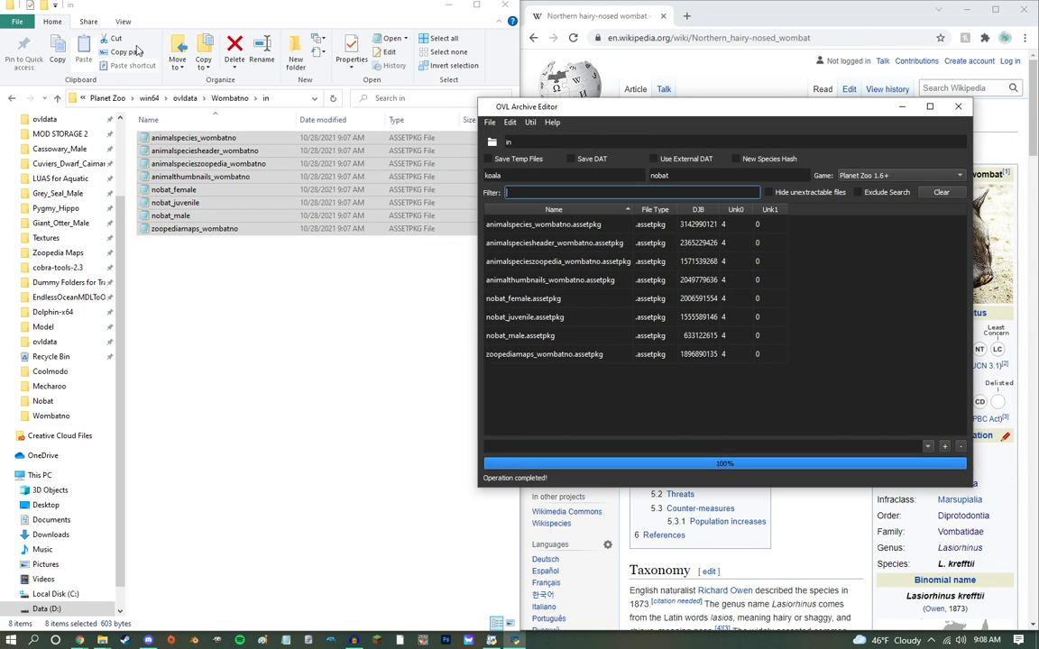
{"action": "left_click", "coordinate": [225, 98]}
{"action": "key", "text": "Delete"}
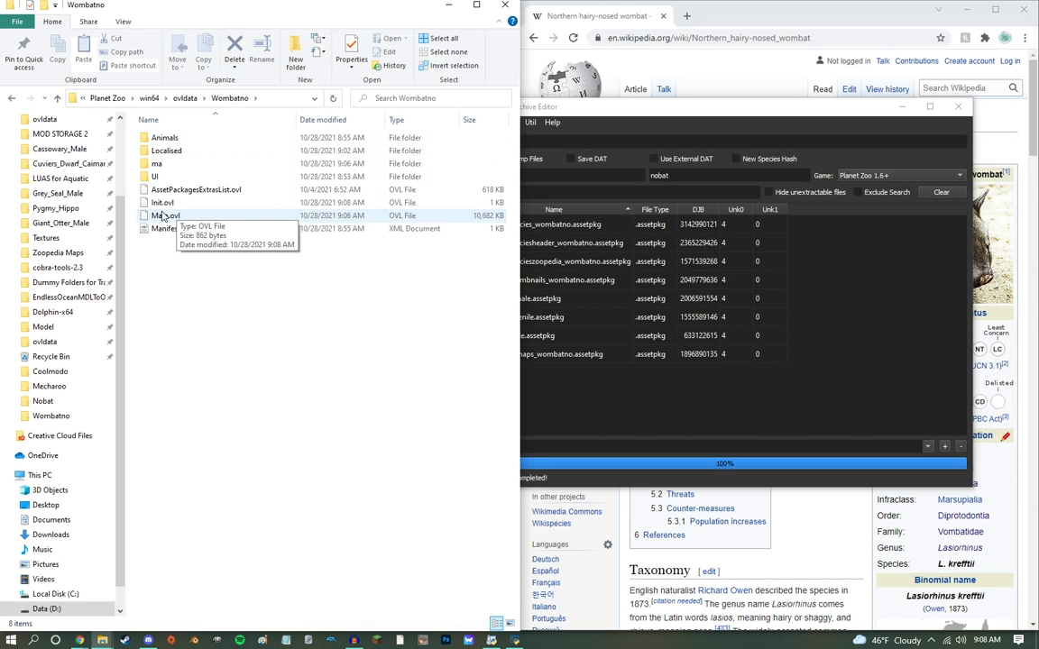
Step: Rename koala to nobat in AssetPackagesExtrasList.ovl and save it over the existing file in the Wombatno folder
{"action": "left_click_drag", "start_coordinate": [171, 193], "coordinate": [631, 162]}
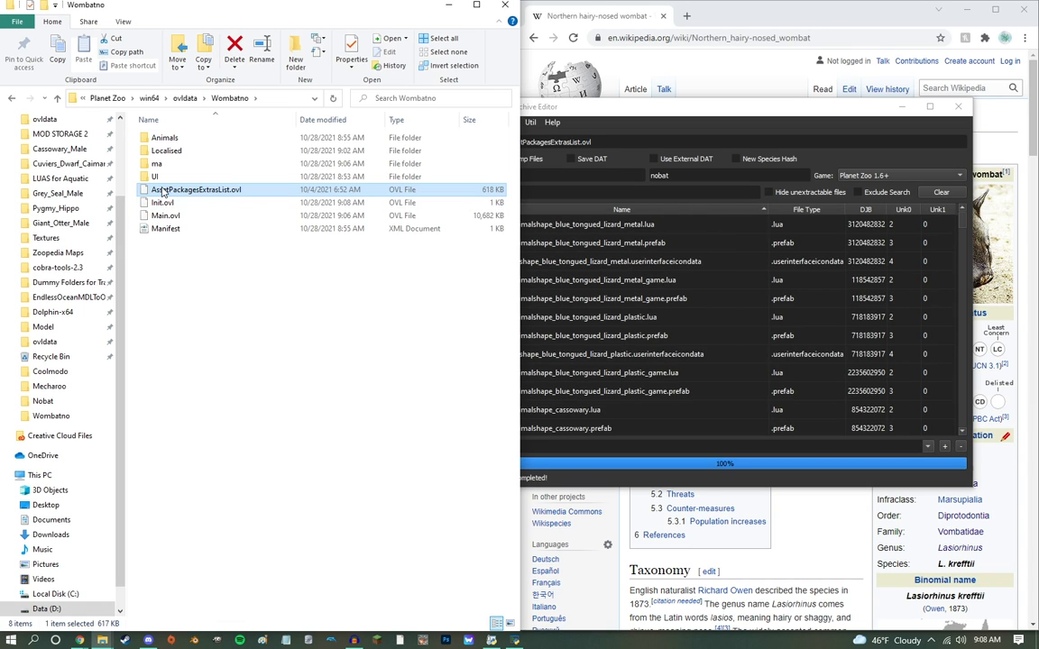
{"action": "left_click", "coordinate": [613, 176]}
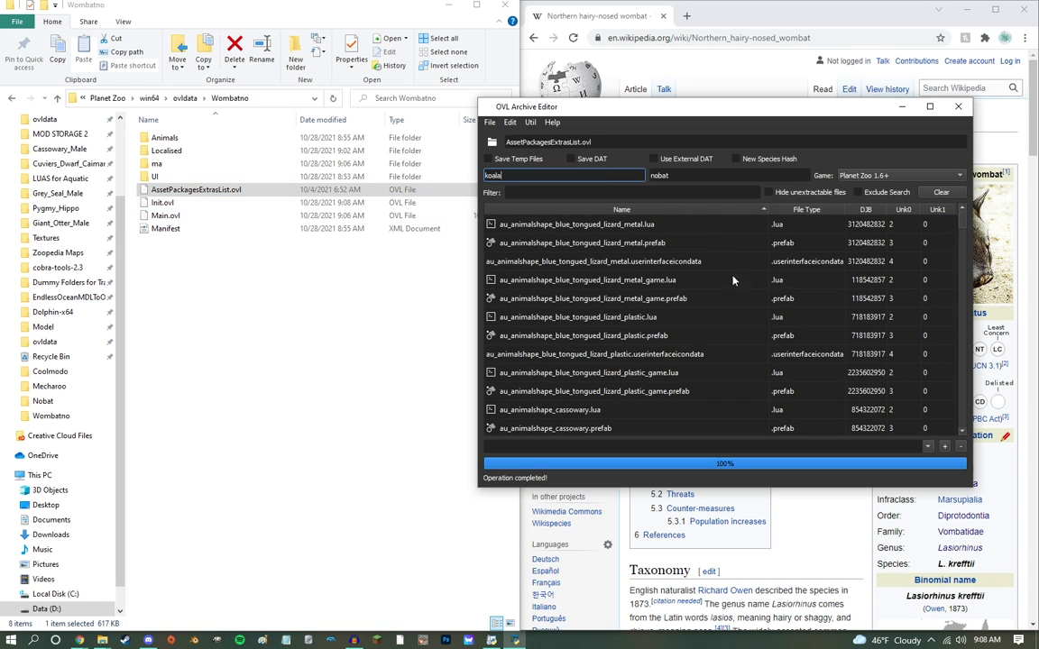
{"action": "scroll", "coordinate": [498, 353], "scroll_direction": "down", "scroll_amount": 5}
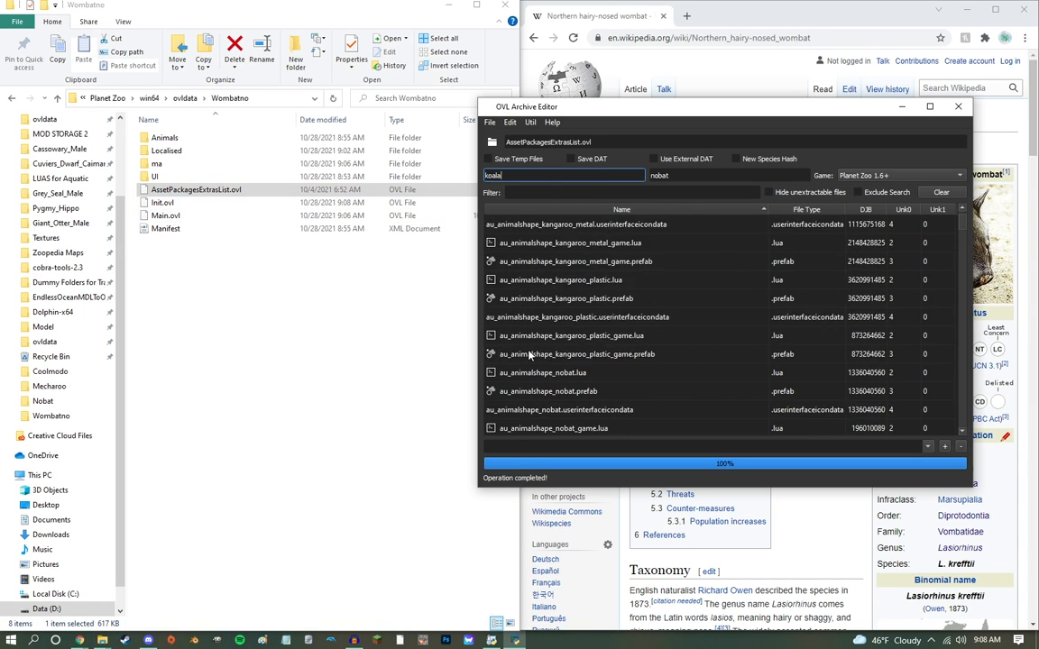
{"action": "key", "text": "ctrl+s"}
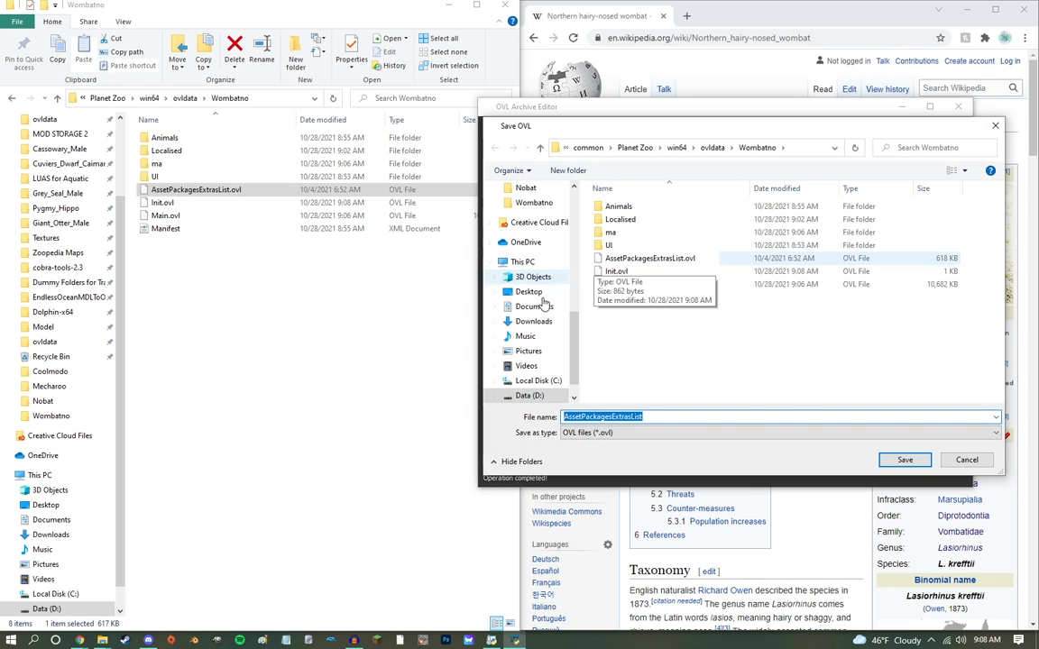
{"action": "key", "text": "Return"}
{"action": "key", "text": "Return"}
Step: Reload the saved AssetPackagesExtrasList.ovl and enable Save DAT to write out its STATIC DAT file
{"action": "left_click_drag", "start_coordinate": [163, 202], "coordinate": [563, 130]}
{"action": "left_click_drag", "start_coordinate": [194, 189], "coordinate": [573, 143]}
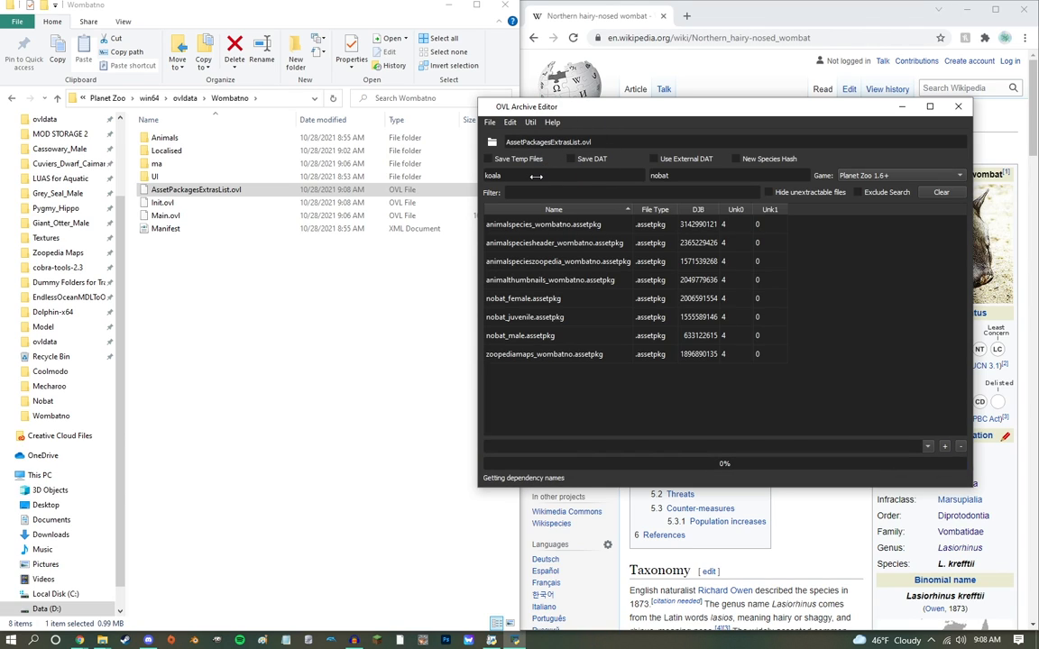
{"action": "left_click", "coordinate": [588, 159]}
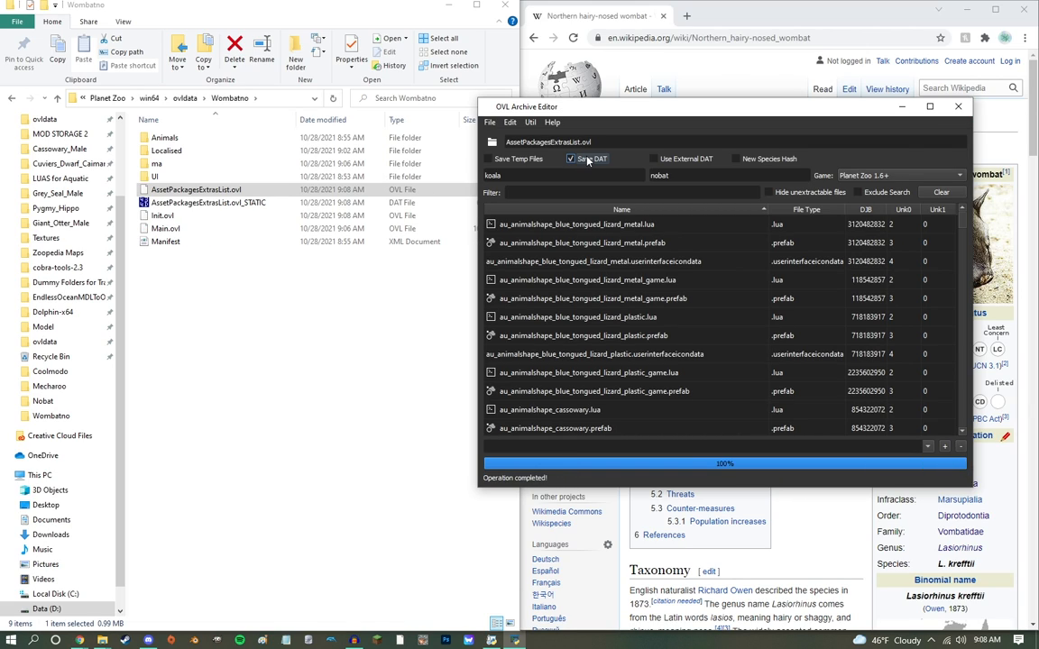
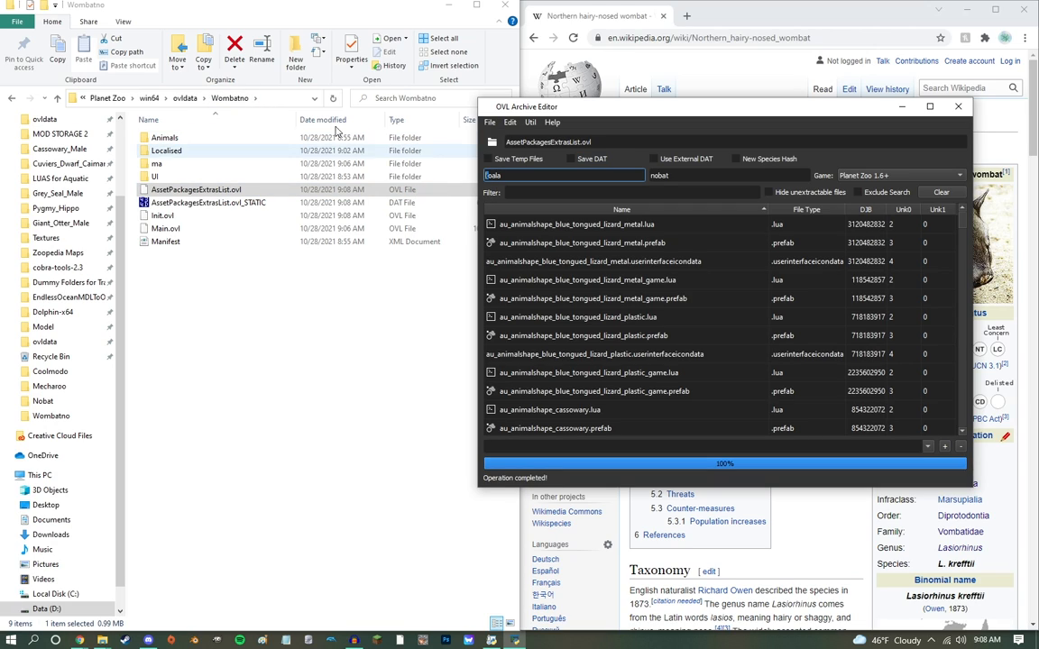
Step: Run a Dat Edit on AssetPackagesExtrasList.ovl that replaces Koala with Nobat
{"action": "key", "text": "Tab"}
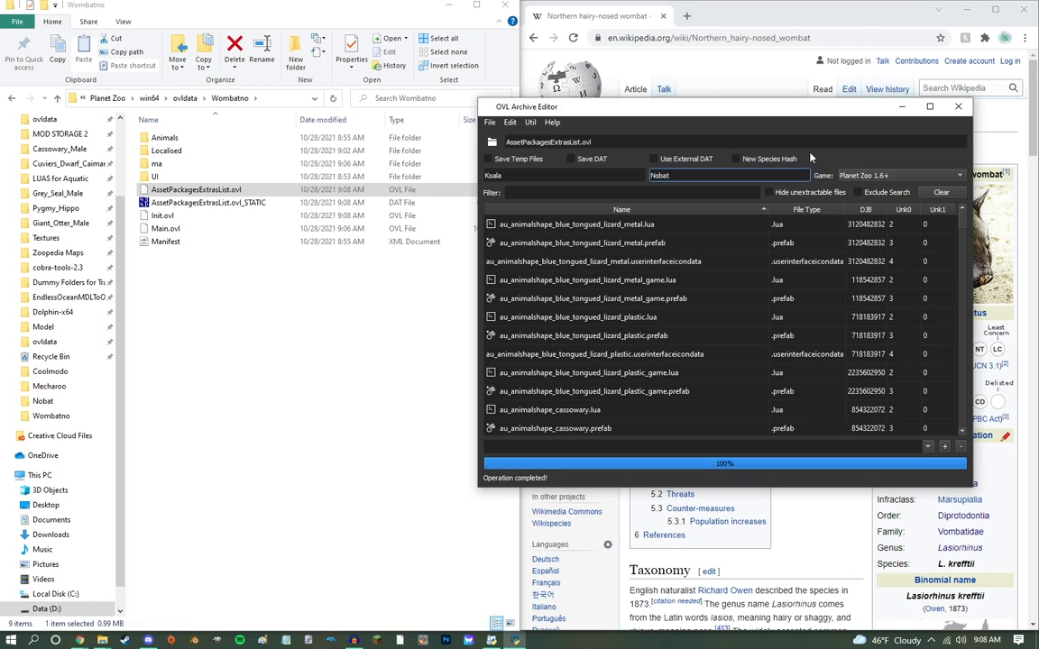
{"action": "left_click", "coordinate": [511, 122]}
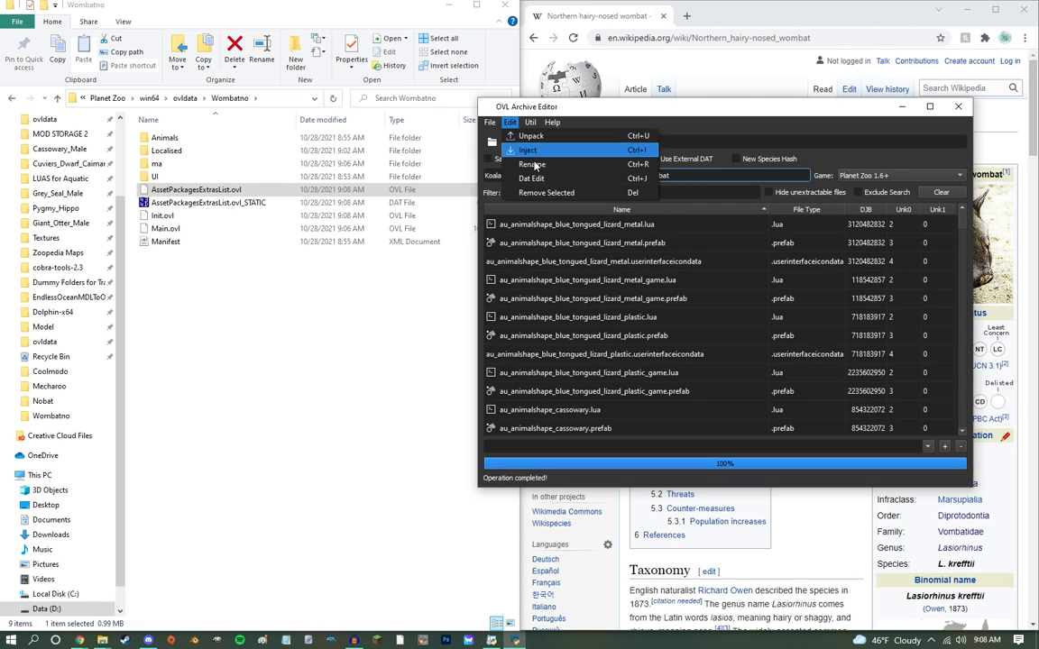
{"action": "left_click", "coordinate": [538, 176]}
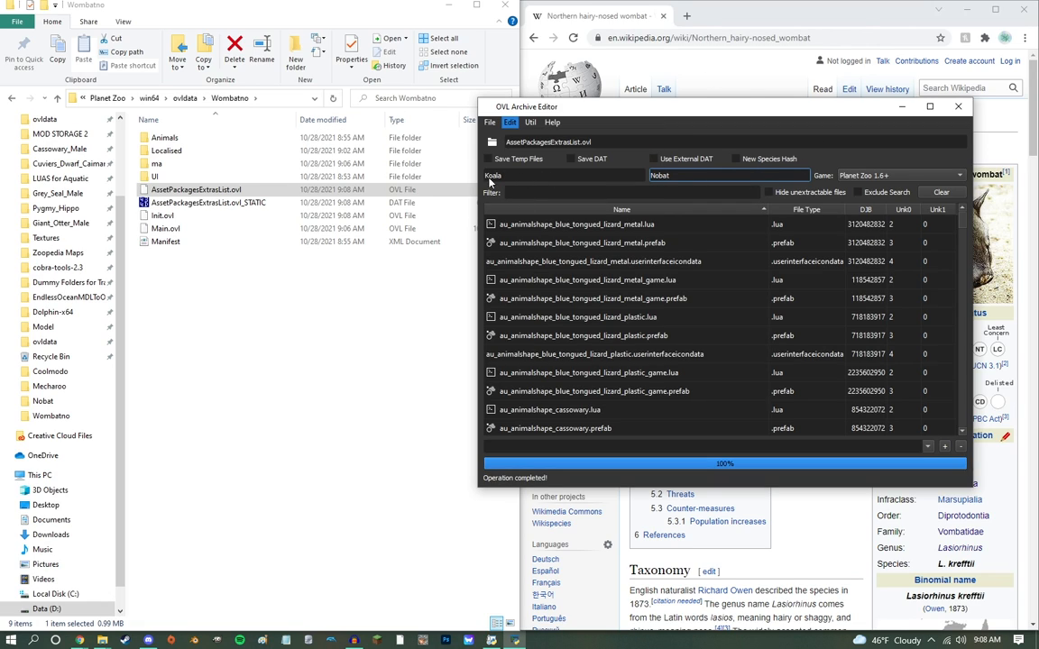
Step: Run a Dat Edit on AssetPackagesExtrasList.ovl that replaces Content3 with Wombatno
{"action": "key", "text": "shift+Tab"}
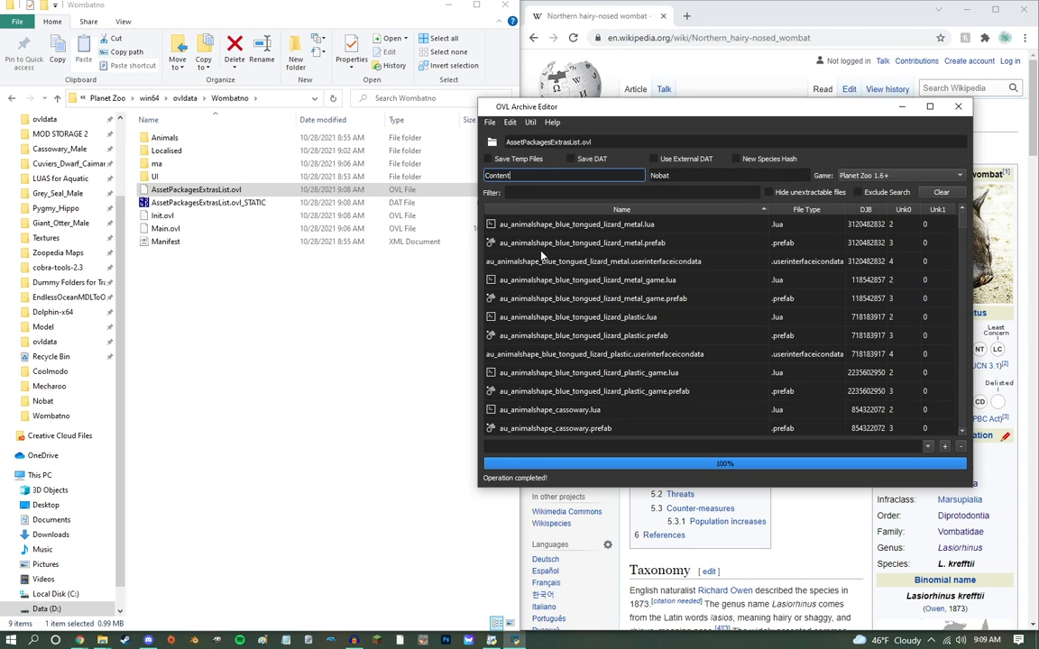
{"action": "mouse_move", "coordinate": [961, 221]}
{"action": "left_mouse_down"}
{"action": "mouse_move", "coordinate": [965, 352]}
{"action": "mouse_move", "coordinate": [978, 406]}
{"action": "mouse_move", "coordinate": [962, 208]}
{"action": "left_mouse_up"}
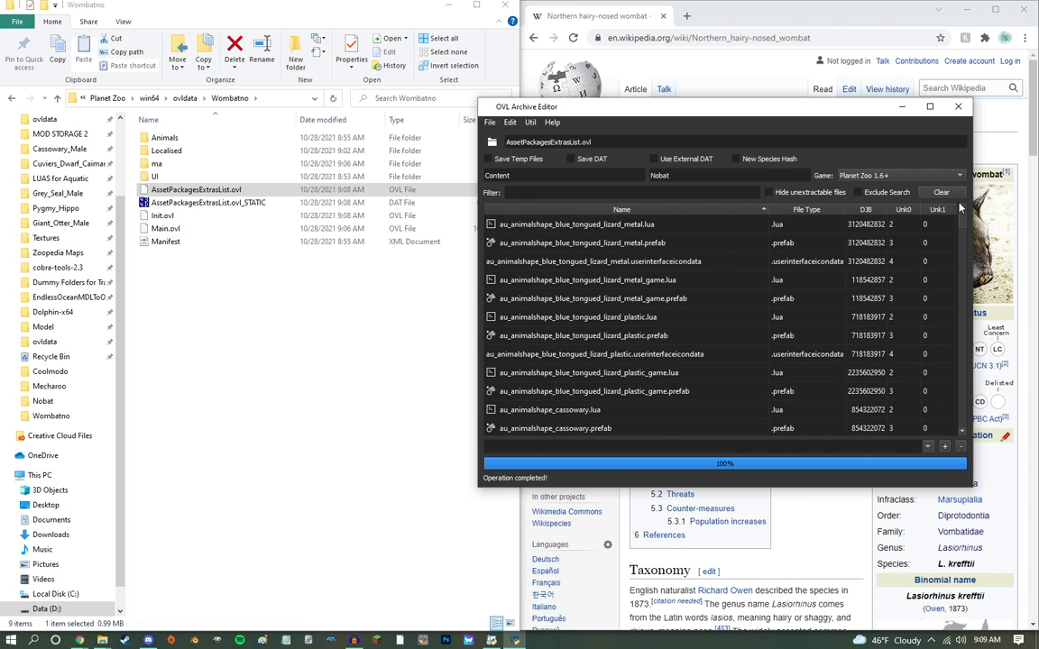
{"action": "left_click", "coordinate": [622, 180]}
{"action": "type", "text": "3"}
{"action": "key", "text": "Tab"}
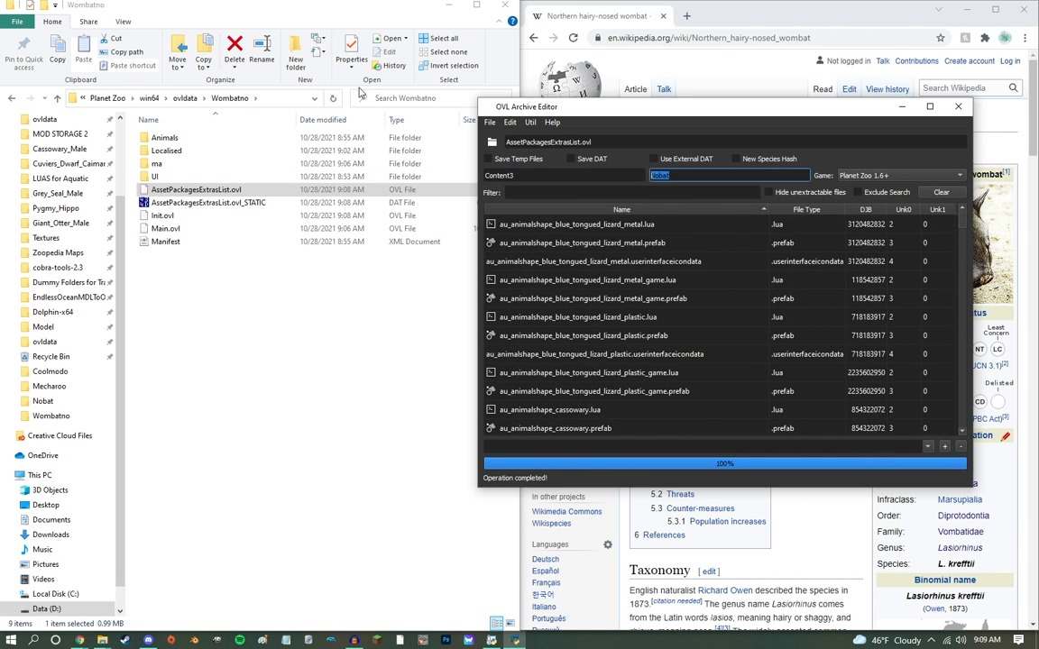
{"action": "type", "text": "Wom"}
{"action": "left_click", "coordinate": [512, 123]}
{"action": "left_click", "coordinate": [536, 180]}
Step: Open AssetPackagesExtrasList.ovl_STATIC.dat in the XVI32 hex editor and replace all occurrences of Content3 with Wombatno
{"action": "left_click", "coordinate": [215, 203]}
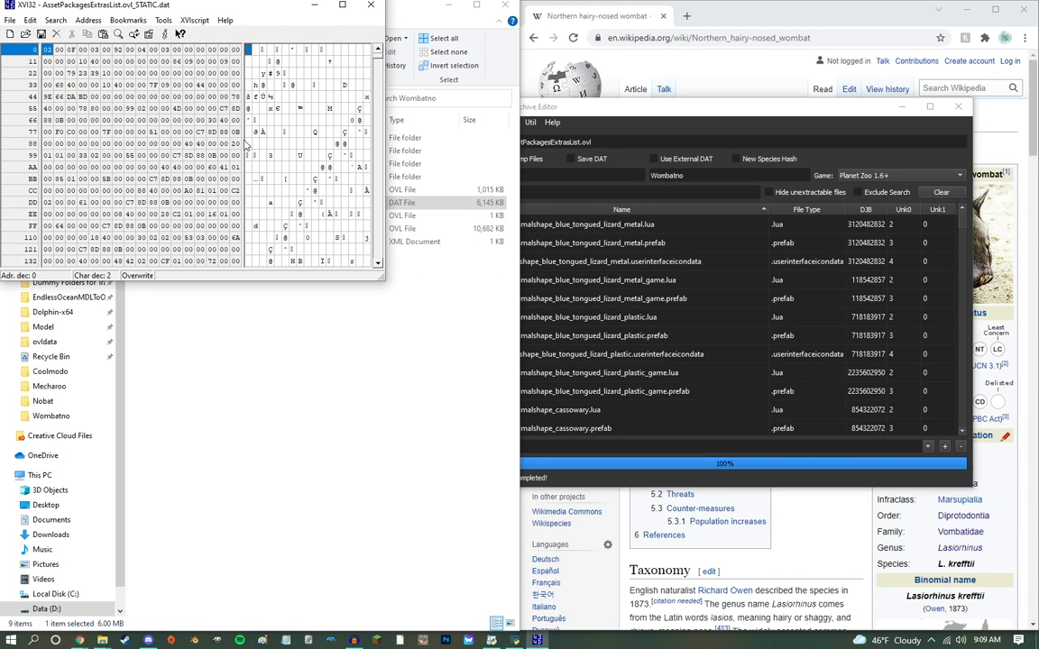
{"action": "double_click", "coordinate": [266, 11]}
{"action": "key", "text": "ctrl+r"}
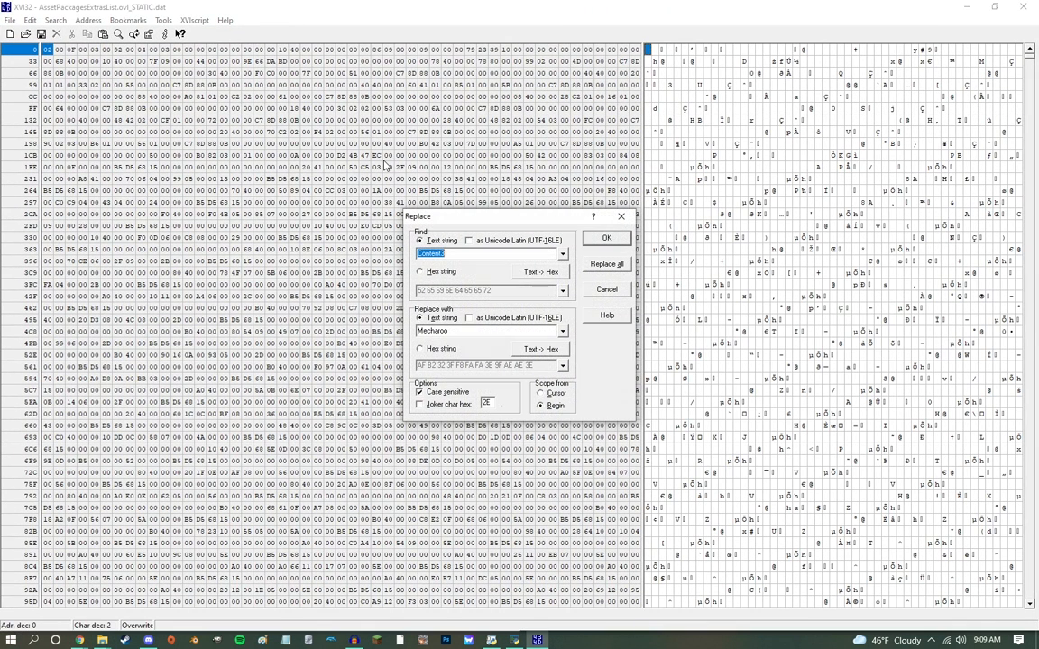
{"action": "key", "text": "Tab"}
{"action": "type", "text": "Womba"}
{"action": "left_click", "coordinate": [607, 264]}
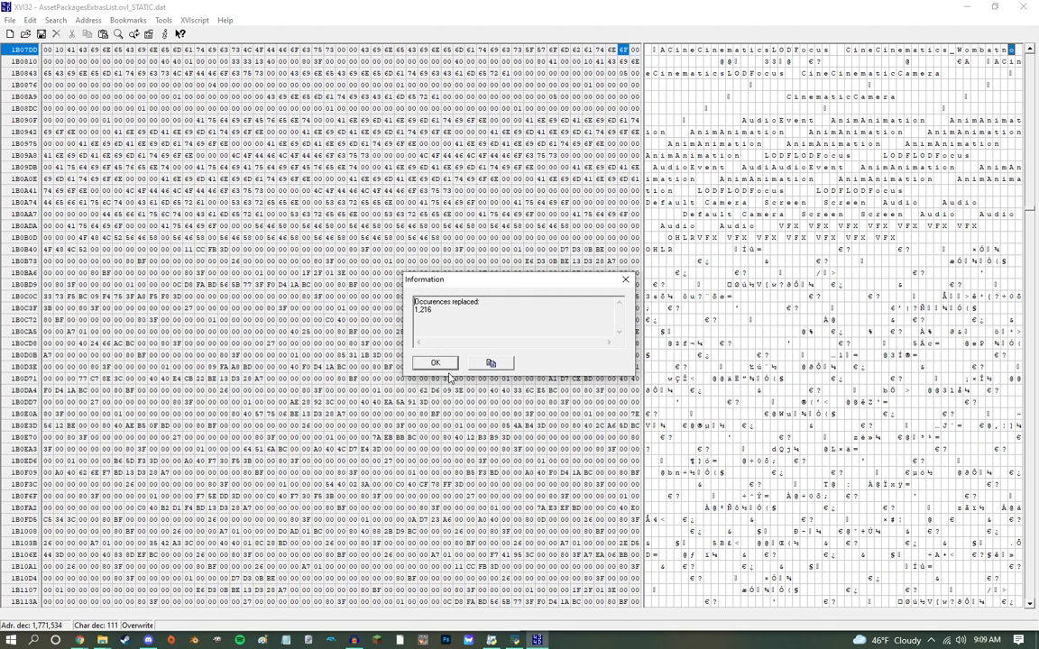
{"action": "left_click", "coordinate": [442, 367]}
Step: Replace all occurrences of Koala with Nobat in the STATIC DAT file
{"action": "key", "text": "ctrl+r"}
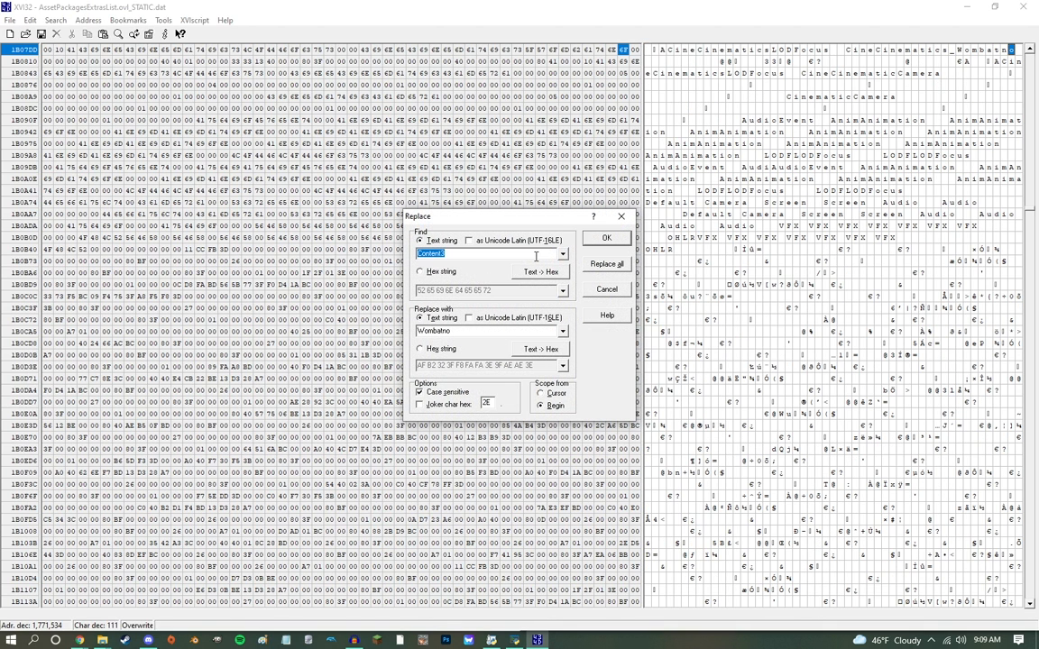
{"action": "left_click", "coordinate": [561, 254]}
{"action": "left_click", "coordinate": [524, 261]}
{"action": "type", "text": "K"}
{"action": "key", "text": "Tab"}
{"action": "key", "text": "Tab"}
{"action": "key", "text": "Tab"}
{"action": "key", "text": "Tab"}
{"action": "type", "text": "N"}
{"action": "left_click", "coordinate": [600, 263]}
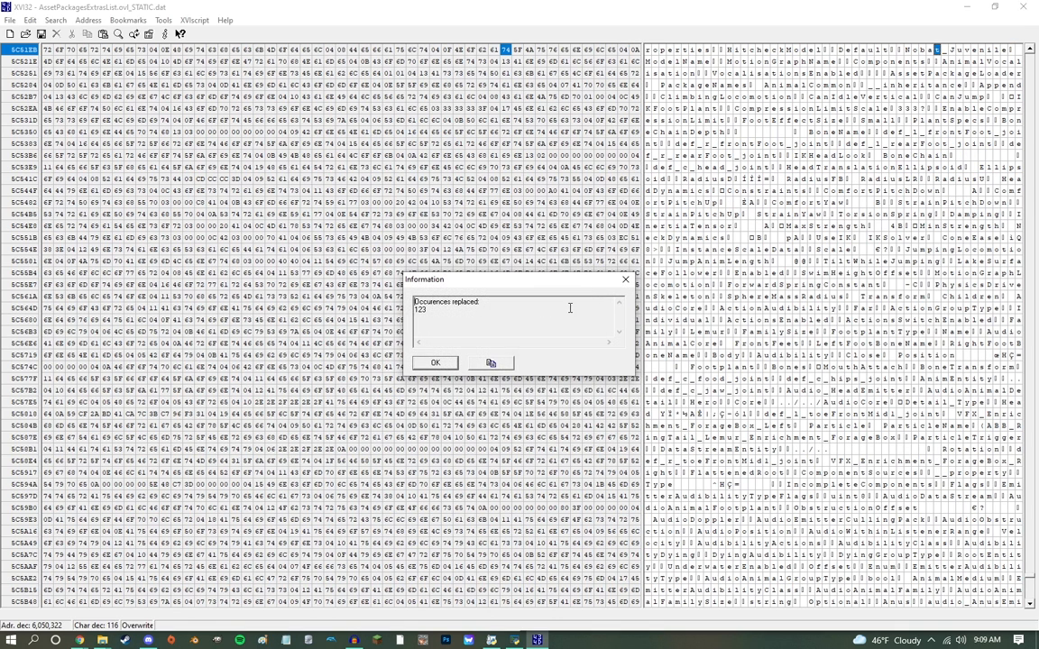
{"action": "left_click", "coordinate": [436, 363]}
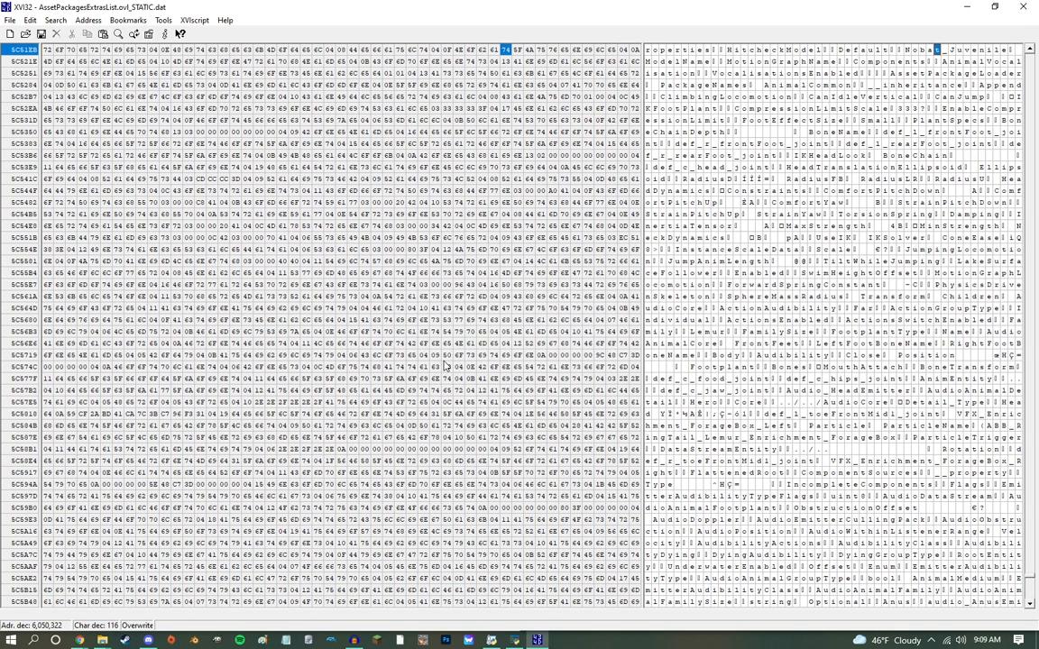
Step: Close the hex editor, load the edited STATIC DAT as external DAT in OVL Archive Editor, and save over AssetPackagesExtrasList.ovl
{"action": "left_click", "coordinate": [1026, 6]}
{"action": "left_click", "coordinate": [700, 158]}
{"action": "left_click_drag", "start_coordinate": [208, 202], "coordinate": [507, 437]}
{"action": "left_click_drag", "start_coordinate": [652, 108], "coordinate": [649, 162]}
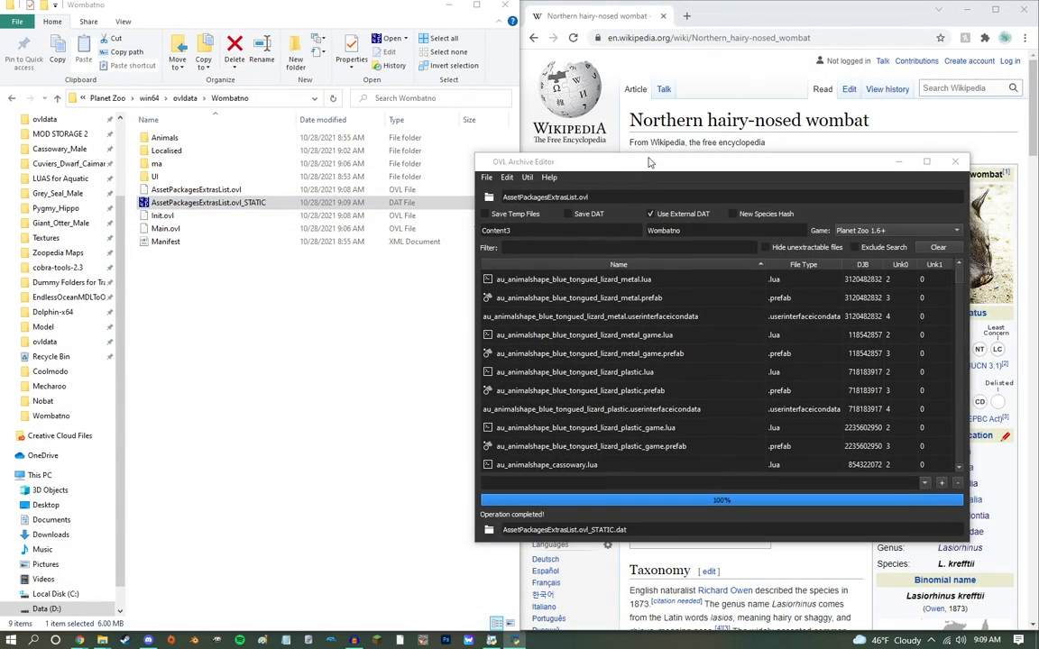
{"action": "key", "text": "ctrl+s"}
{"action": "key", "text": "Return"}
{"action": "left_click", "coordinate": [549, 322]}
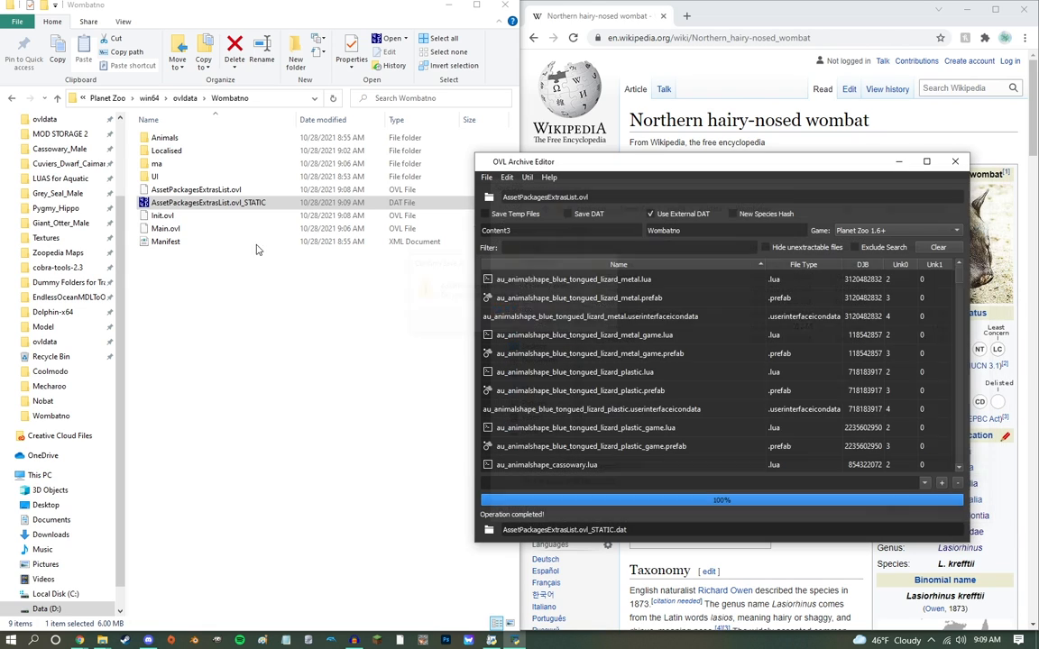
Step: Load Main.ovl with the external DAT option off and extract all its lua files into the ma folder
{"action": "left_click_drag", "start_coordinate": [165, 228], "coordinate": [501, 177]}
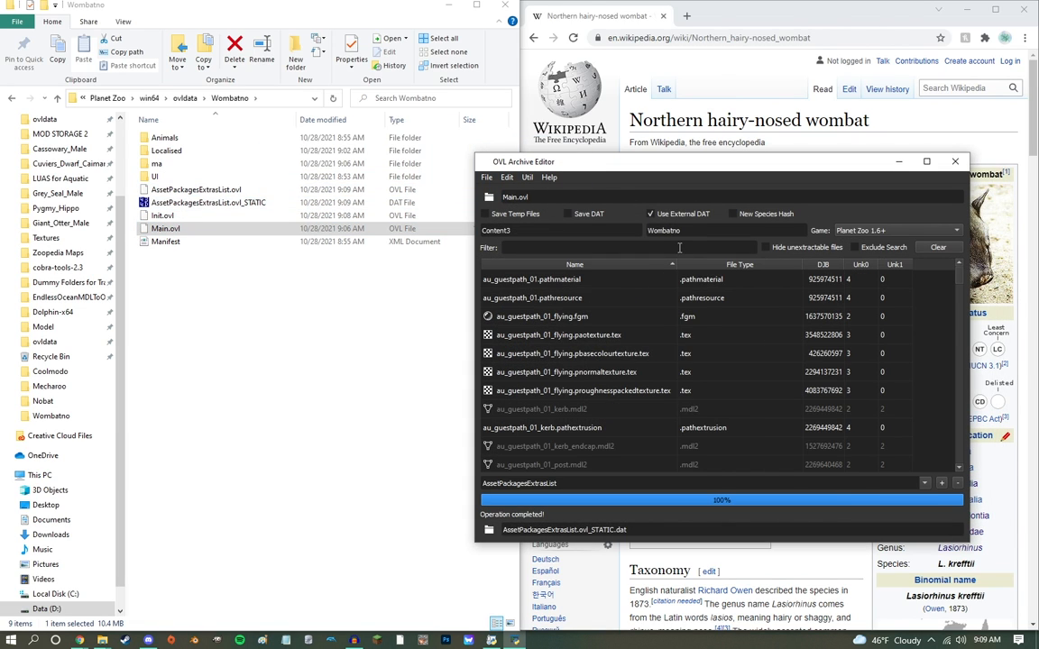
{"action": "left_click", "coordinate": [680, 214]}
{"action": "left_click", "coordinate": [558, 248]}
{"action": "type", "text": "lua"}
{"action": "left_click", "coordinate": [584, 353]}
{"action": "key", "text": "ctrl+a"}
{"action": "left_click_drag", "start_coordinate": [594, 289], "coordinate": [197, 162]}
Step: Filter Main.ovl by fdb and extract the wombatno animals, education, research and zoopedia databases into the ma folder
{"action": "left_click", "coordinate": [631, 246]}
{"action": "key", "text": "ctrl+a"}
{"action": "type", "text": "fdb"}
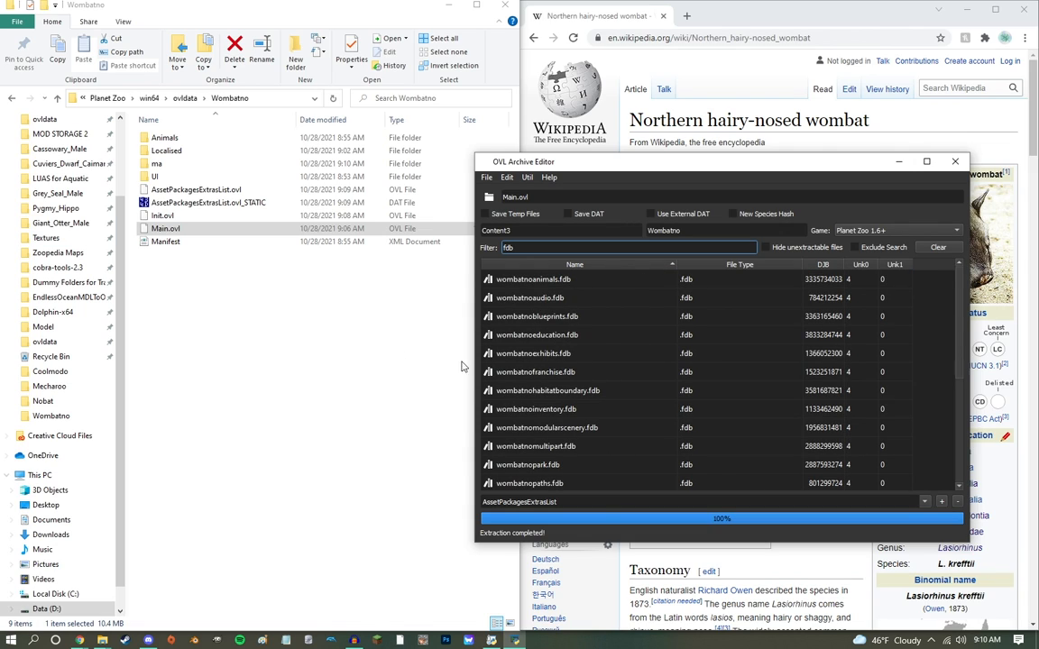
{"action": "left_click", "coordinate": [523, 283]}
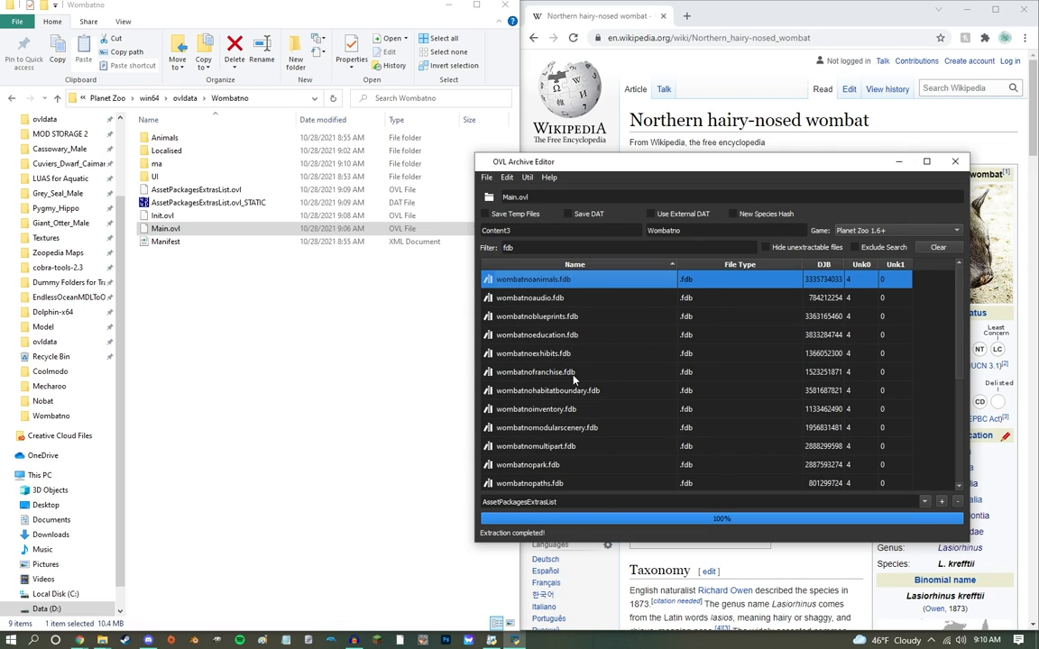
{"action": "left_click", "coordinate": [547, 335], "text": "ctrl"}
{"action": "scroll", "coordinate": [570, 424], "scroll_direction": "down", "scroll_amount": 3}
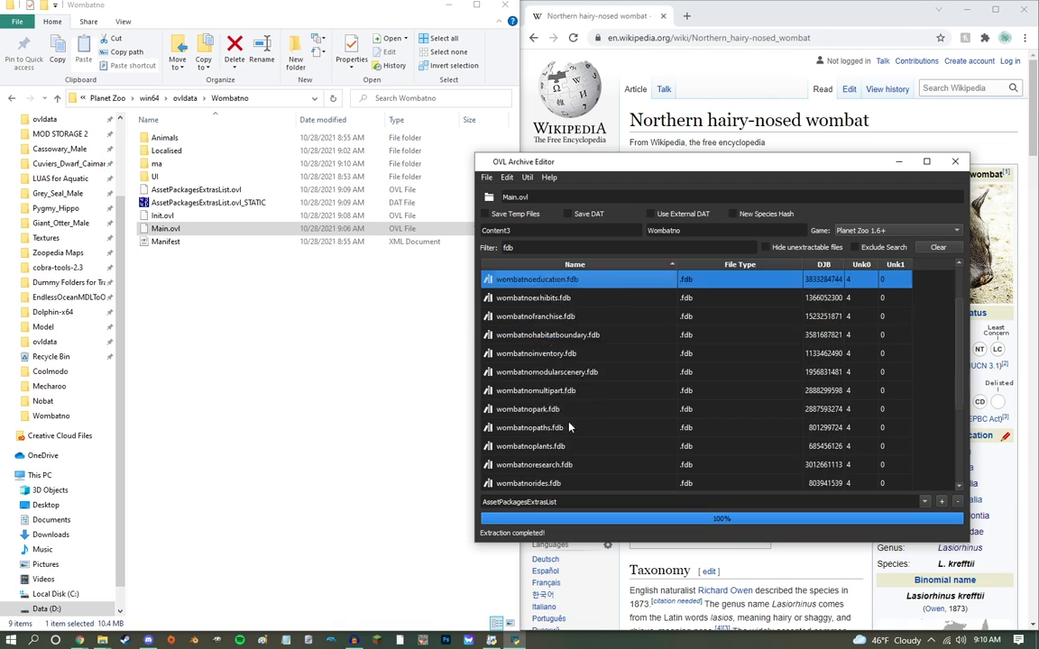
{"action": "left_click", "coordinate": [557, 481], "text": "ctrl"}
{"action": "left_click", "coordinate": [592, 352], "text": "ctrl"}
{"action": "left_click_drag", "start_coordinate": [307, 217], "coordinate": [221, 167]}
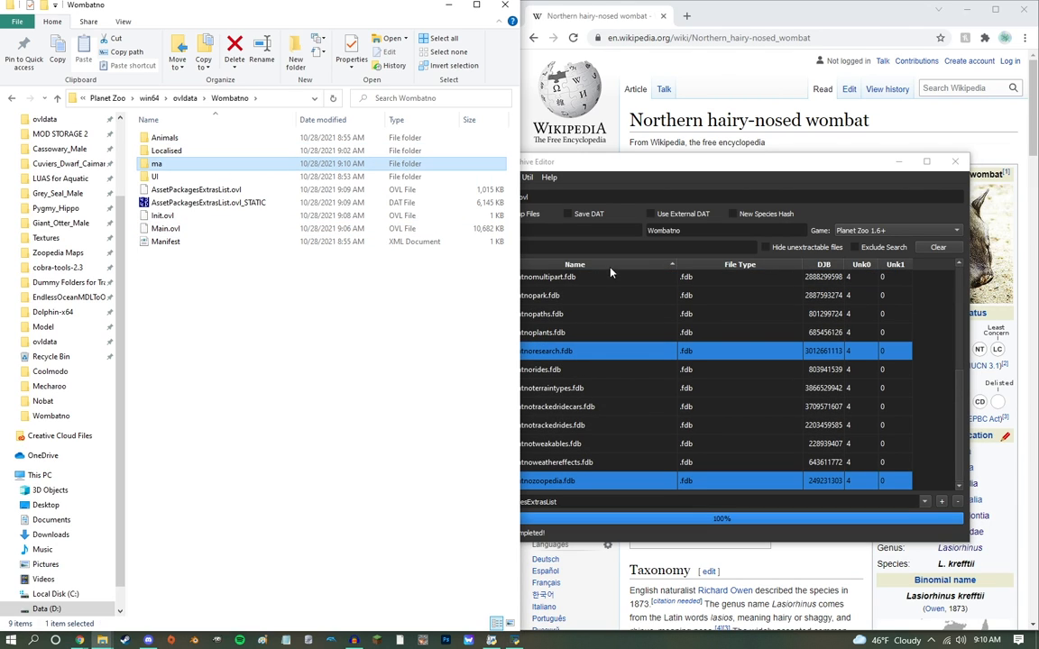
Step: Open all nine extracted Lua files from the ma folder in Notepad++ and move its window out of the way
{"action": "double_click", "coordinate": [192, 165]}
{"action": "left_click_drag", "start_coordinate": [233, 262], "coordinate": [194, 135]}
{"action": "right_click", "coordinate": [192, 129]}
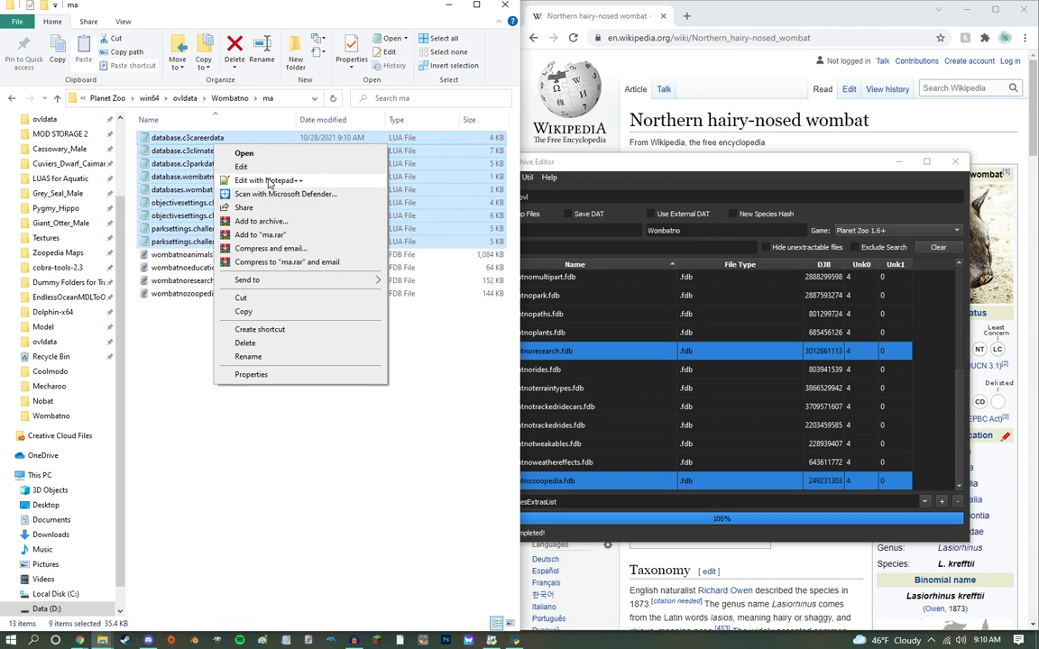
{"action": "left_click", "coordinate": [244, 163]}
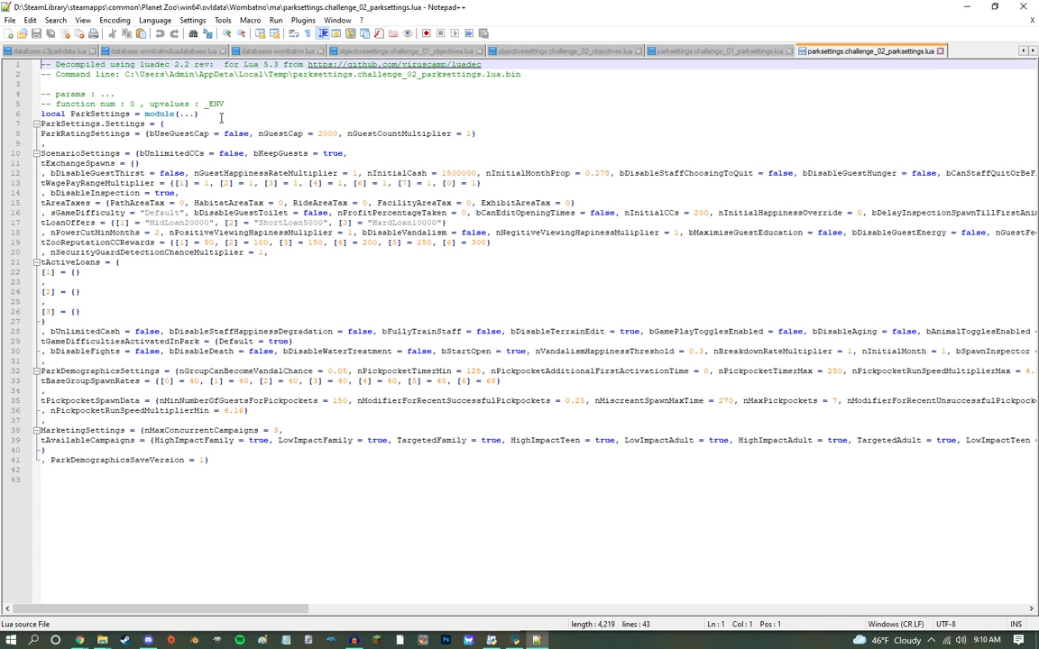
{"action": "left_click_drag", "start_coordinate": [334, 13], "coordinate": [397, 403]}
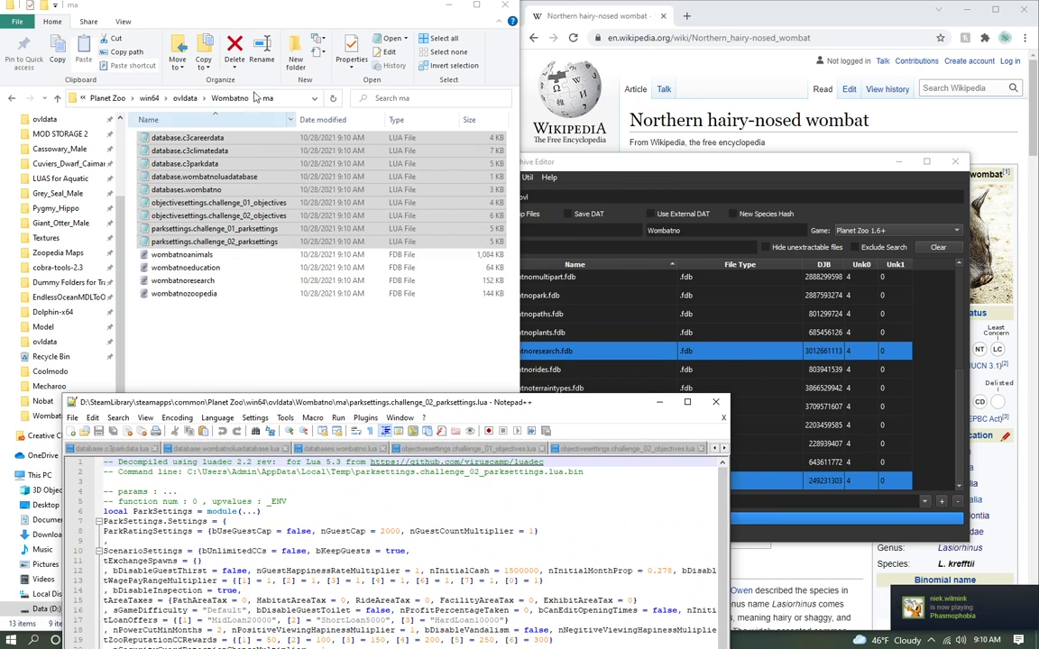
Step: Reload Main.ovl from the Wombatno folder and run a Dat Edit that replaces Content3 with Wombatno
{"action": "left_click", "coordinate": [229, 100]}
{"action": "left_click_drag", "start_coordinate": [613, 164], "coordinate": [606, 70]}
{"action": "left_click_drag", "start_coordinate": [160, 216], "coordinate": [595, 119]}
{"action": "left_click", "coordinate": [498, 83]}
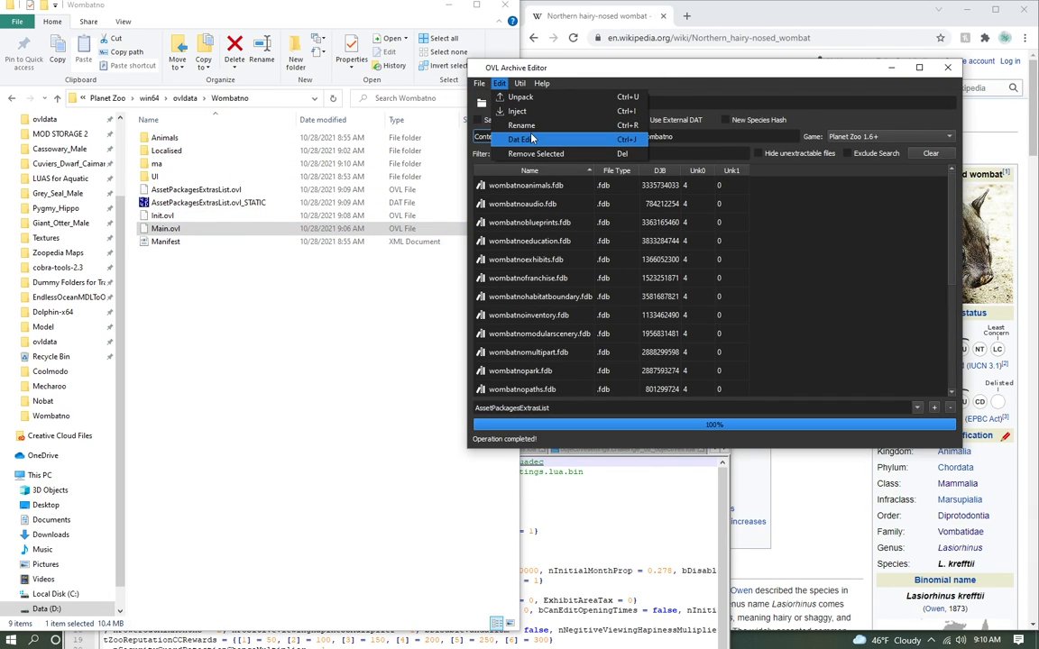
{"action": "left_click", "coordinate": [532, 139]}
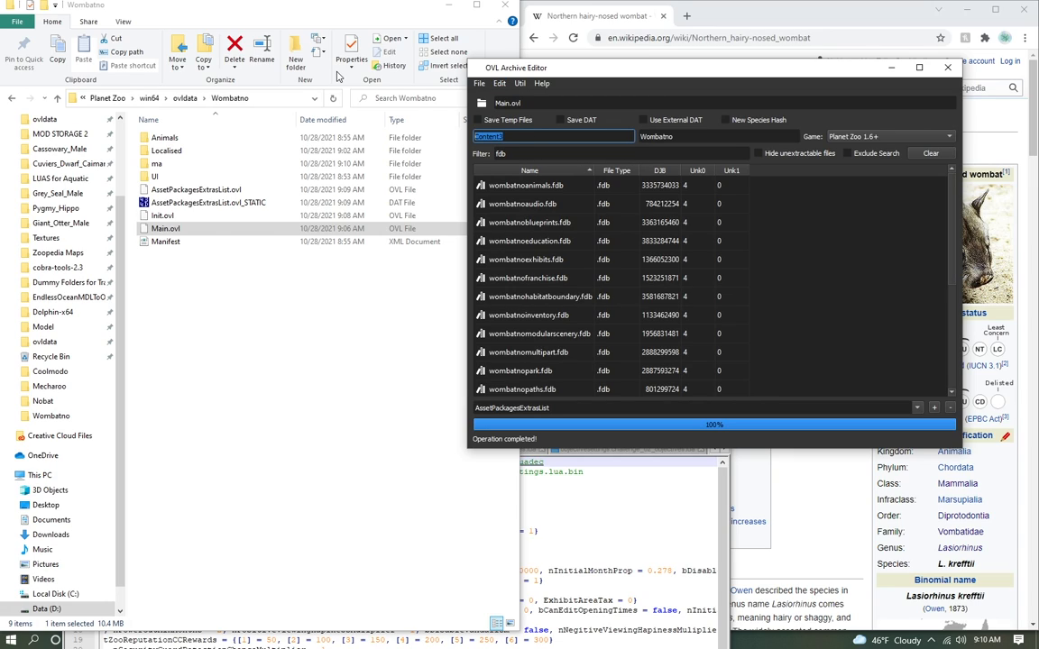
Step: Run a Dat Edit on Main.ovl that replaces Koala with Nobat
{"action": "type", "text": "Ko"}
{"action": "key", "text": "Tab"}
{"action": "type", "text": "Wo"}
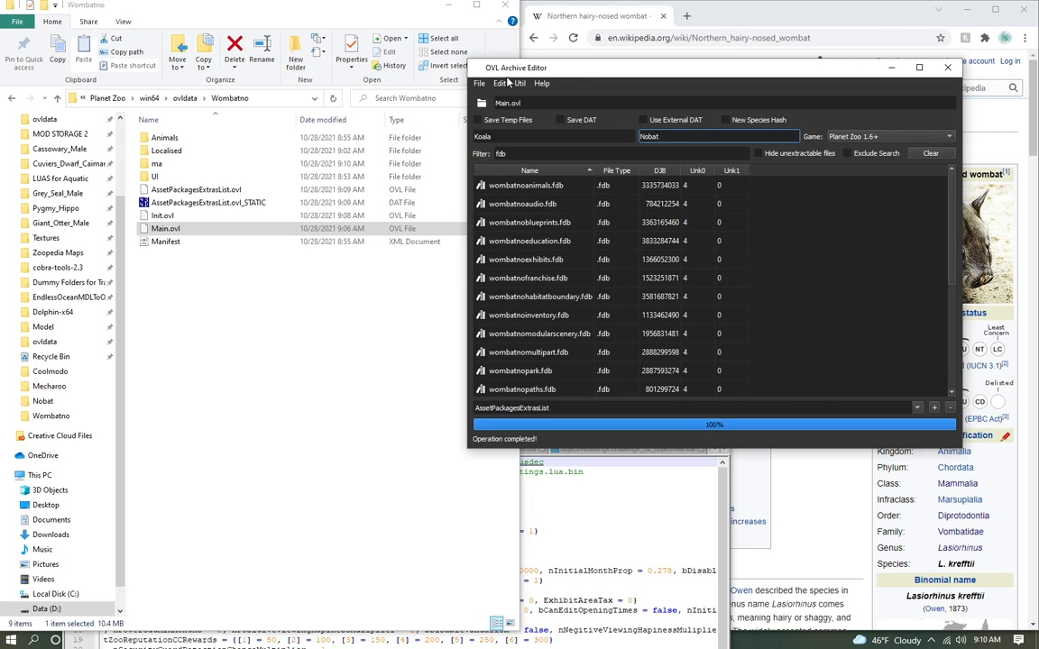
{"action": "left_click", "coordinate": [510, 83]}
{"action": "left_click", "coordinate": [527, 137]}
Step: Save the archive over the existing Main.ovl in the Wombatno folder and load the saved file again
{"action": "key", "text": "ctrl+s"}
{"action": "key", "text": "Return"}
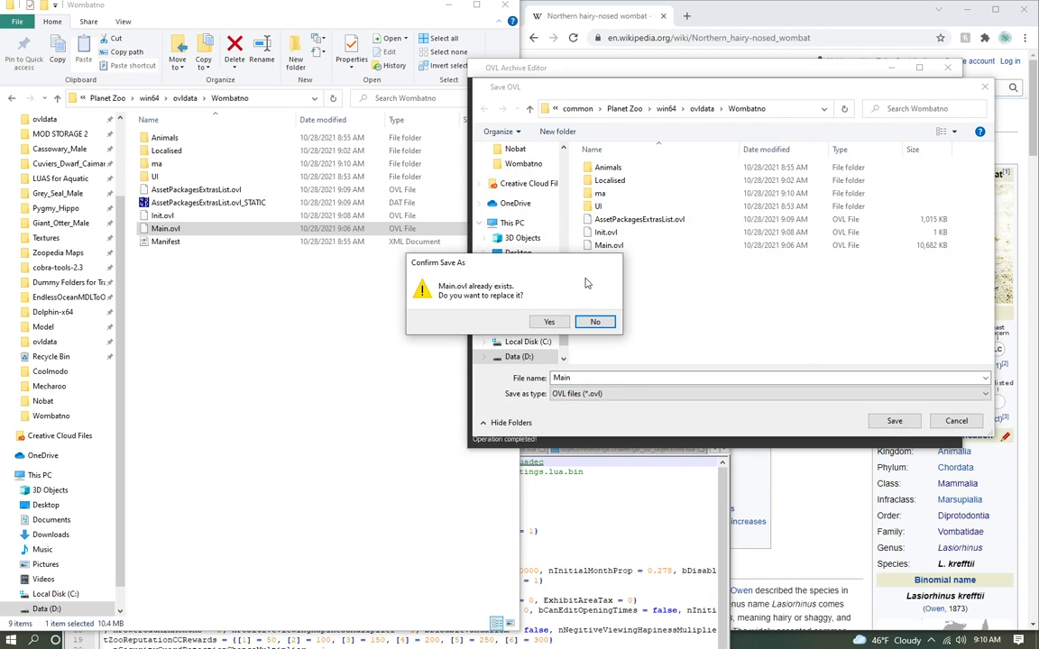
{"action": "left_click", "coordinate": [550, 322]}
{"action": "double_click", "coordinate": [162, 215]}
{"action": "left_click_drag", "start_coordinate": [165, 229], "coordinate": [578, 108]}
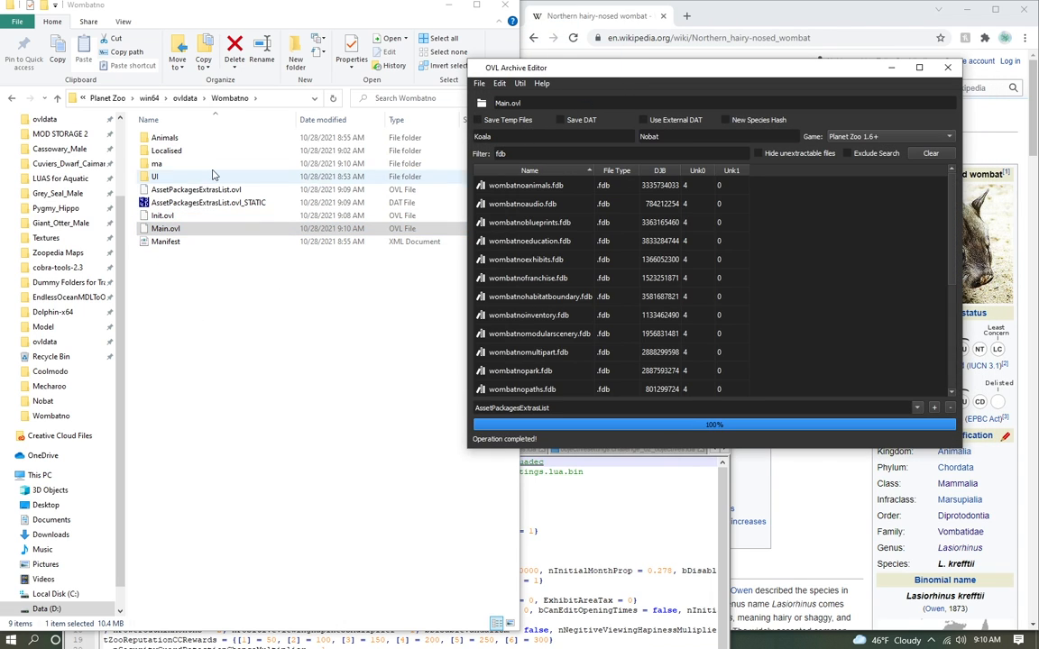
{"action": "double_click", "coordinate": [192, 165]}
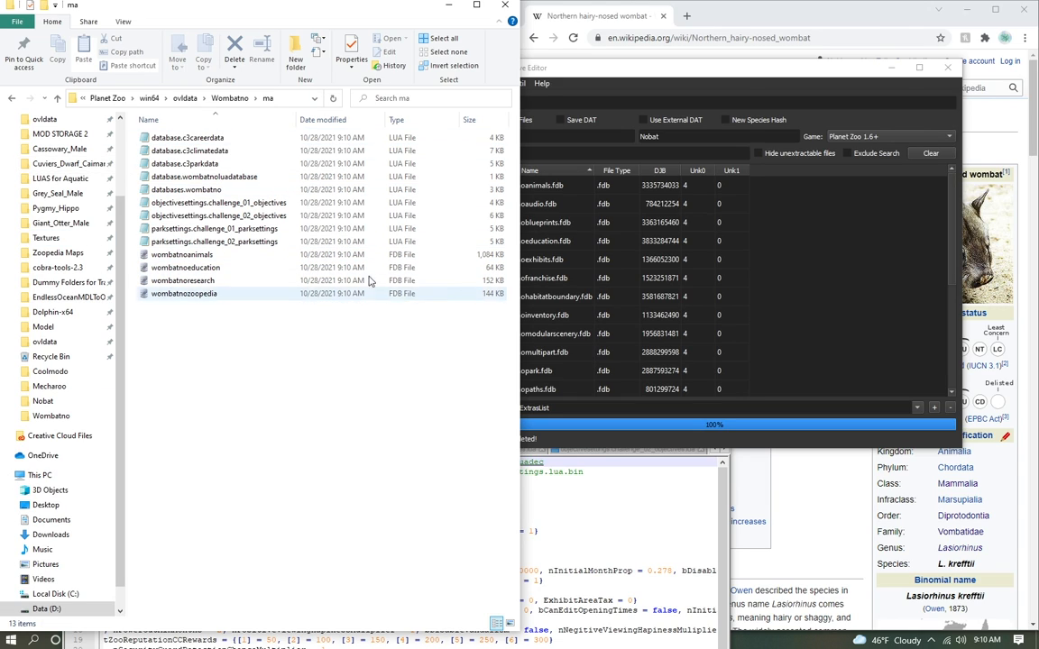
{"action": "left_click", "coordinate": [617, 517]}
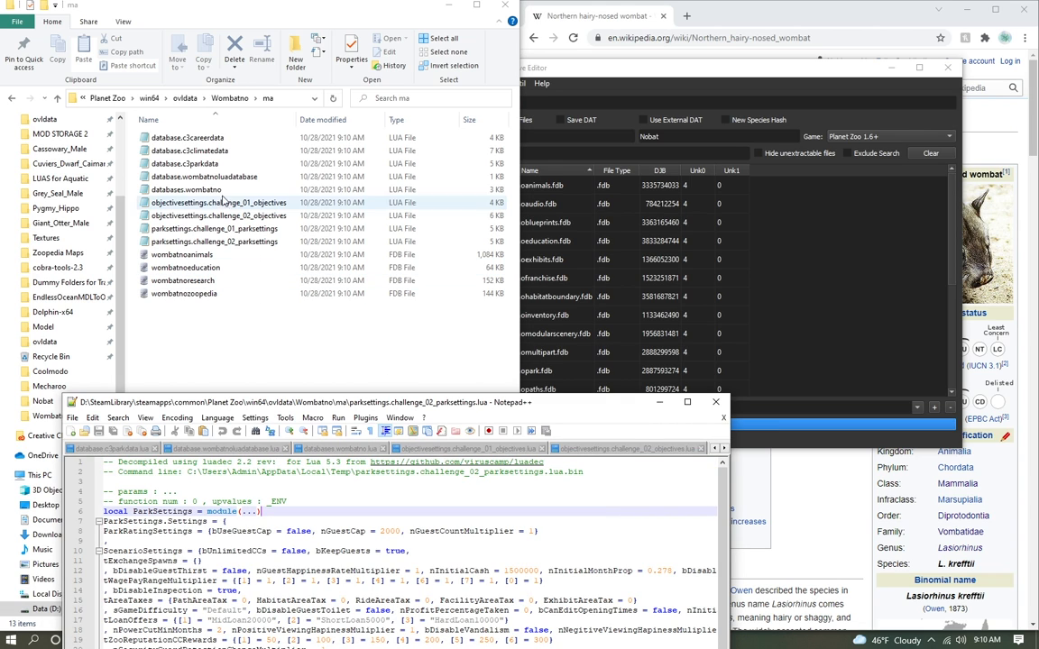
{"action": "left_click", "coordinate": [195, 241]}
{"action": "left_click", "coordinate": [178, 137], "text": "shift"}
{"action": "right_click", "coordinate": [196, 154]}
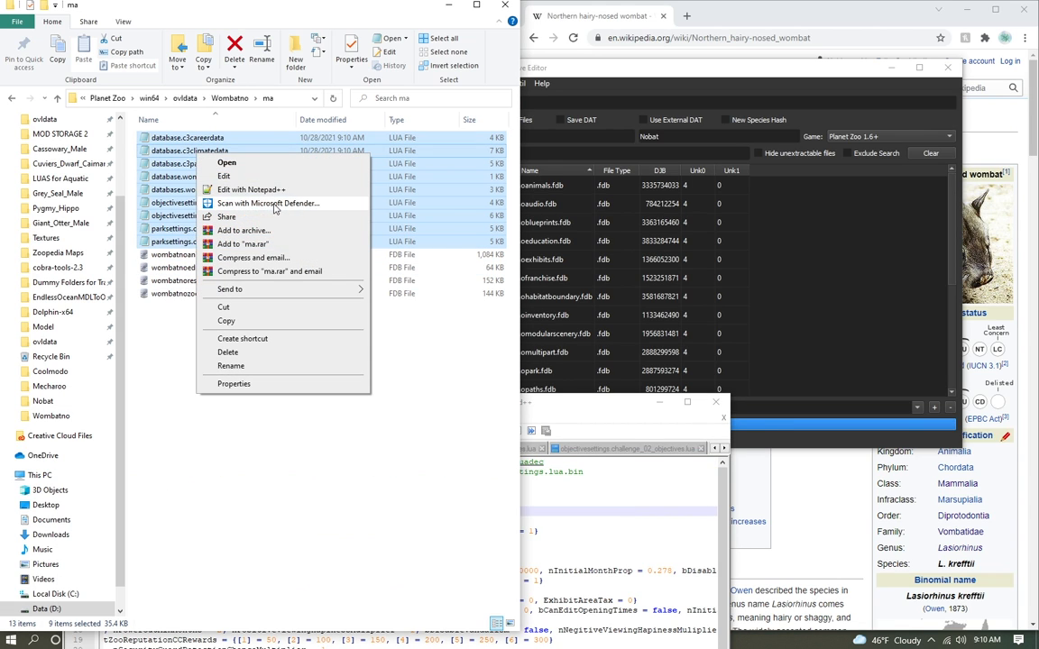
Step: Maximize Notepad++ and replace Content3 with Wombatno in all opened Lua documents
{"action": "left_click_drag", "start_coordinate": [578, 399], "coordinate": [575, 2]}
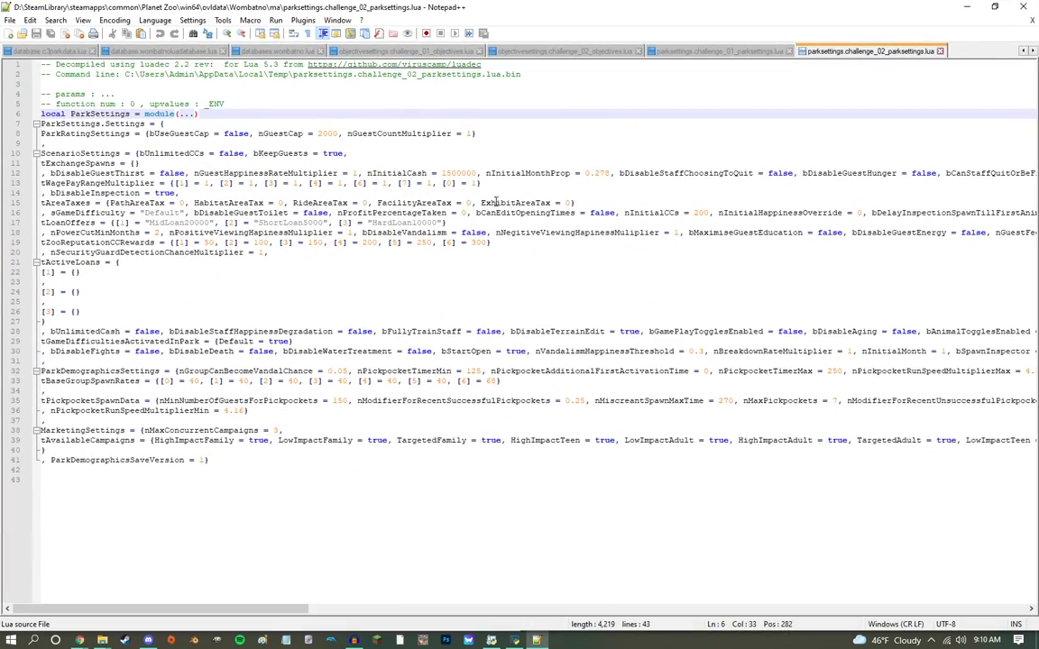
{"action": "left_click", "coordinate": [55, 20]}
{"action": "left_click", "coordinate": [73, 141]}
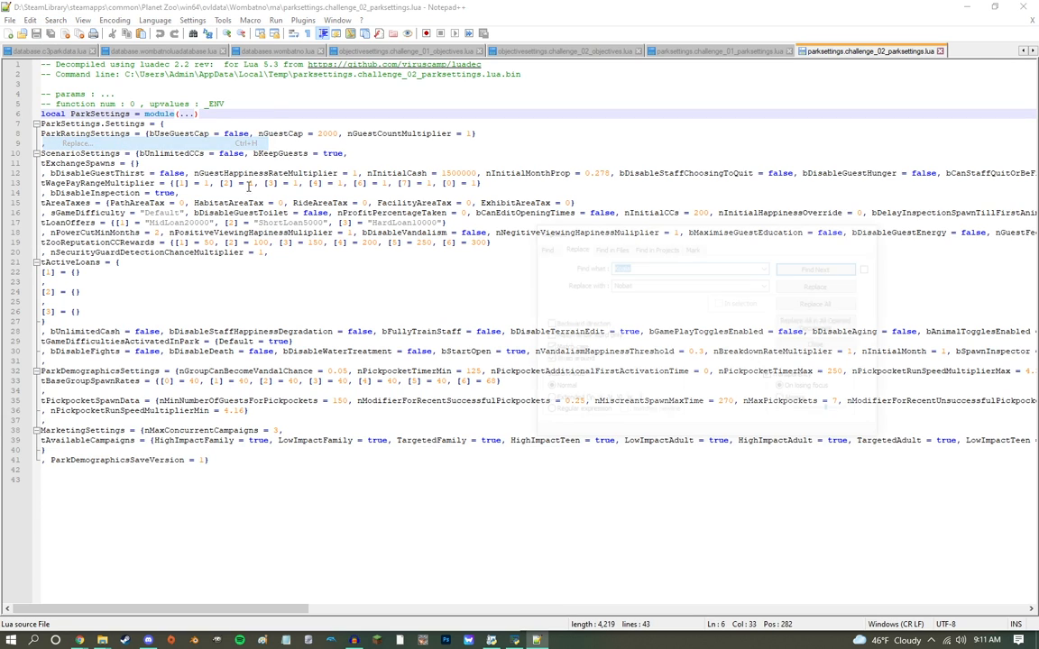
{"action": "left_click", "coordinate": [767, 266]}
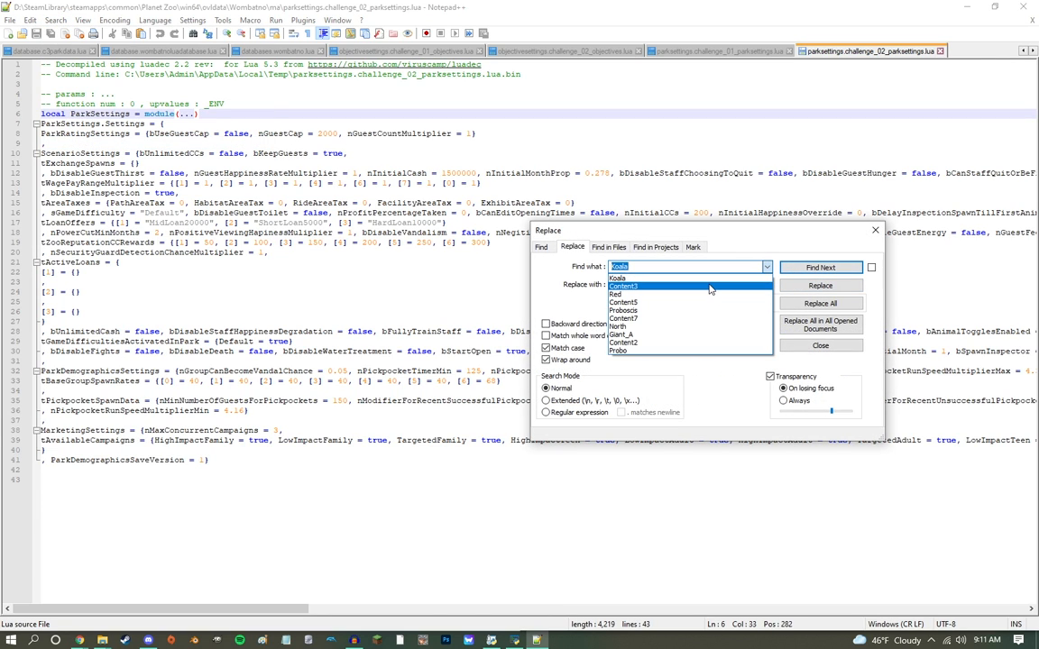
{"action": "left_click", "coordinate": [753, 297]}
{"action": "left_click", "coordinate": [766, 284]}
{"action": "left_click", "coordinate": [747, 298]}
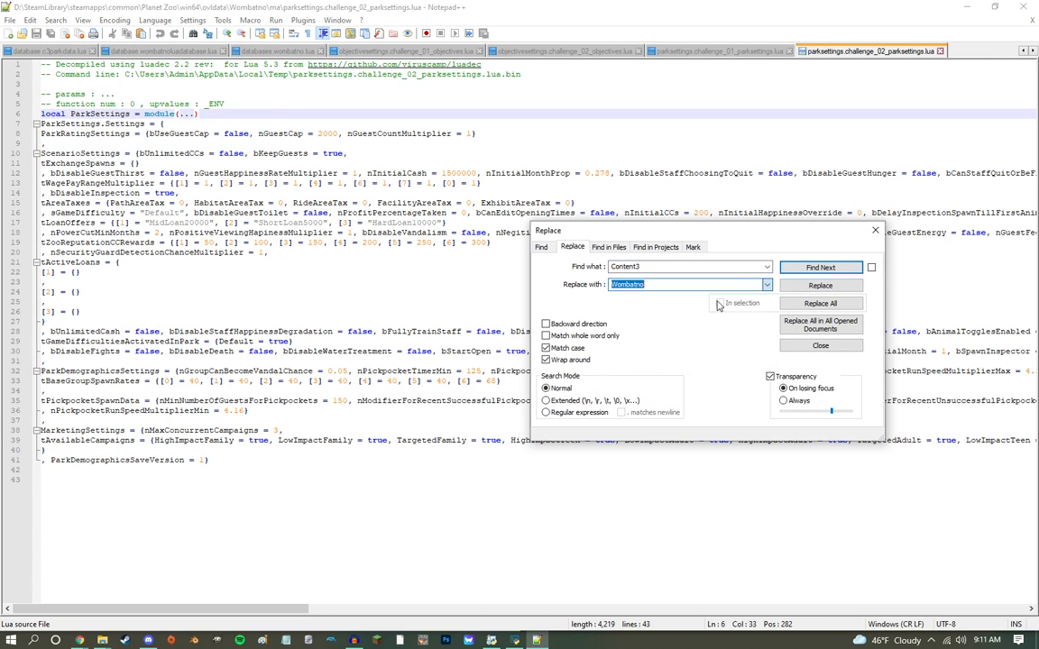
{"action": "left_click", "coordinate": [817, 322]}
{"action": "left_click", "coordinate": [545, 359]}
{"action": "left_click", "coordinate": [264, 114]}
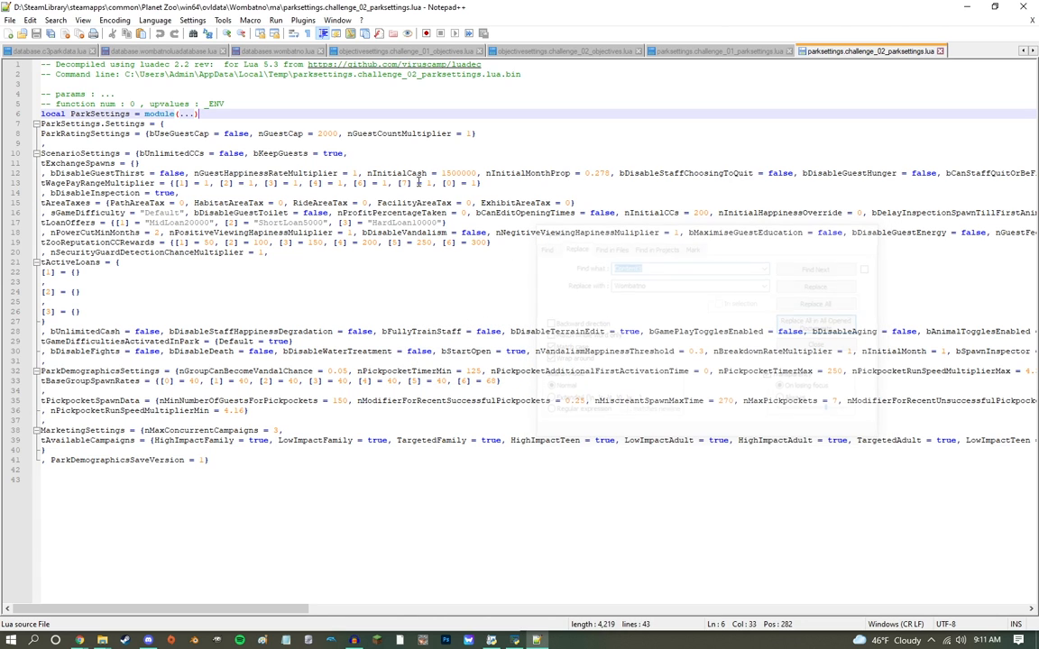
Step: Delete everything below the module declaration line in the challenge_02 and challenge_01 parksettings Lua files
{"action": "key", "text": "ctrl+shift+End"}
{"action": "key", "text": "Delete"}
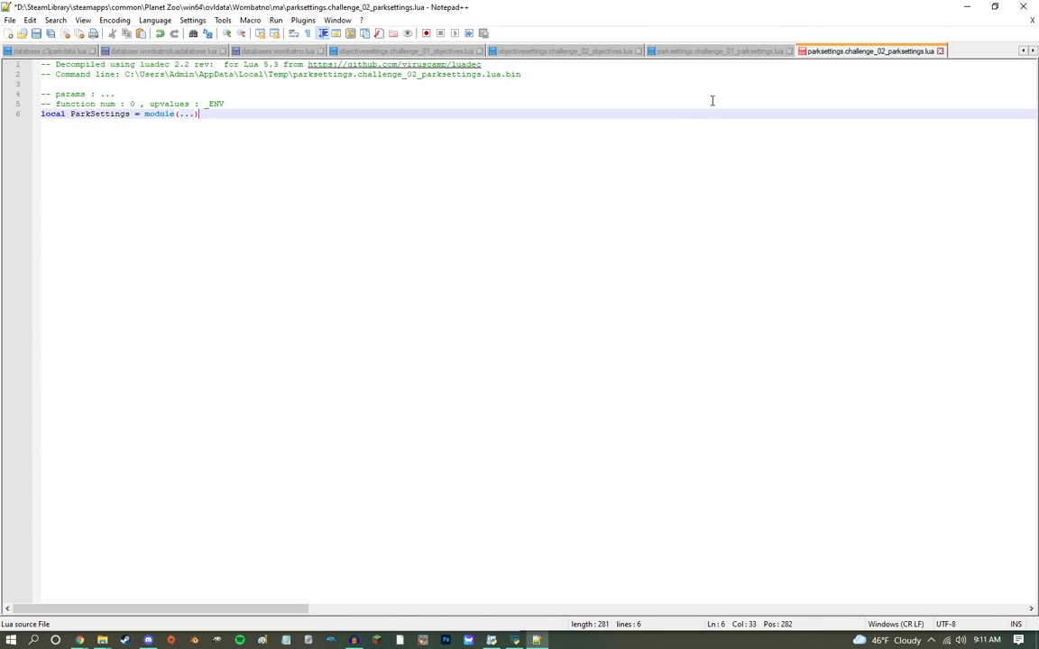
{"action": "left_click", "coordinate": [668, 50]}
{"action": "left_click", "coordinate": [261, 114]}
{"action": "key", "text": "ctrl+shift+End"}
{"action": "key", "text": "Delete"}
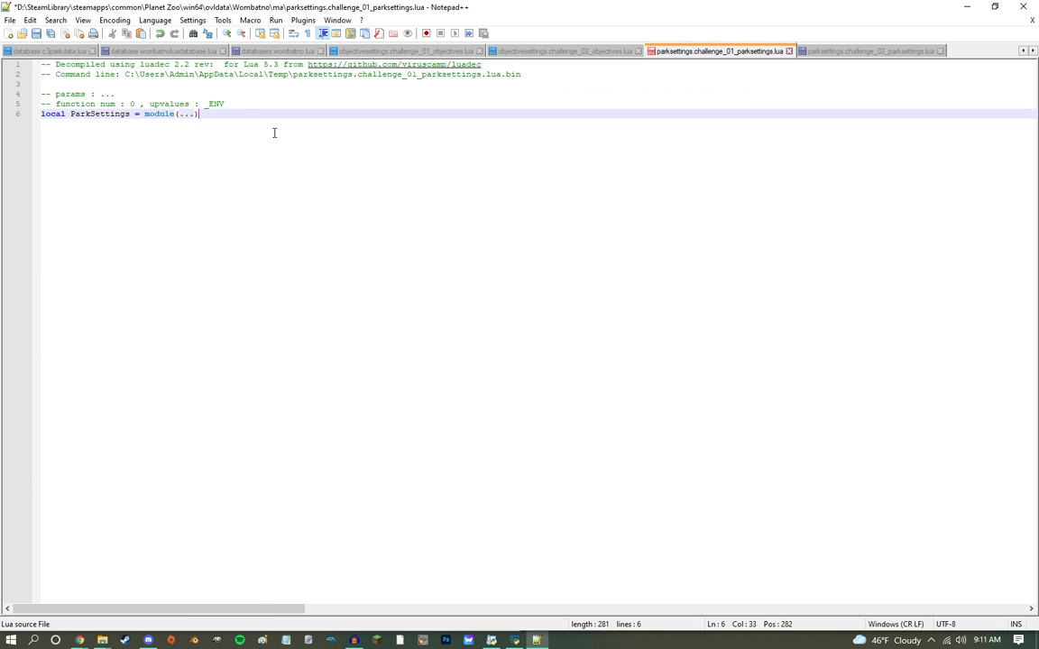
Step: Delete everything below the module declaration line in the challenge_02 and challenge_01 objectivesettings Lua files
{"action": "left_click", "coordinate": [564, 51]}
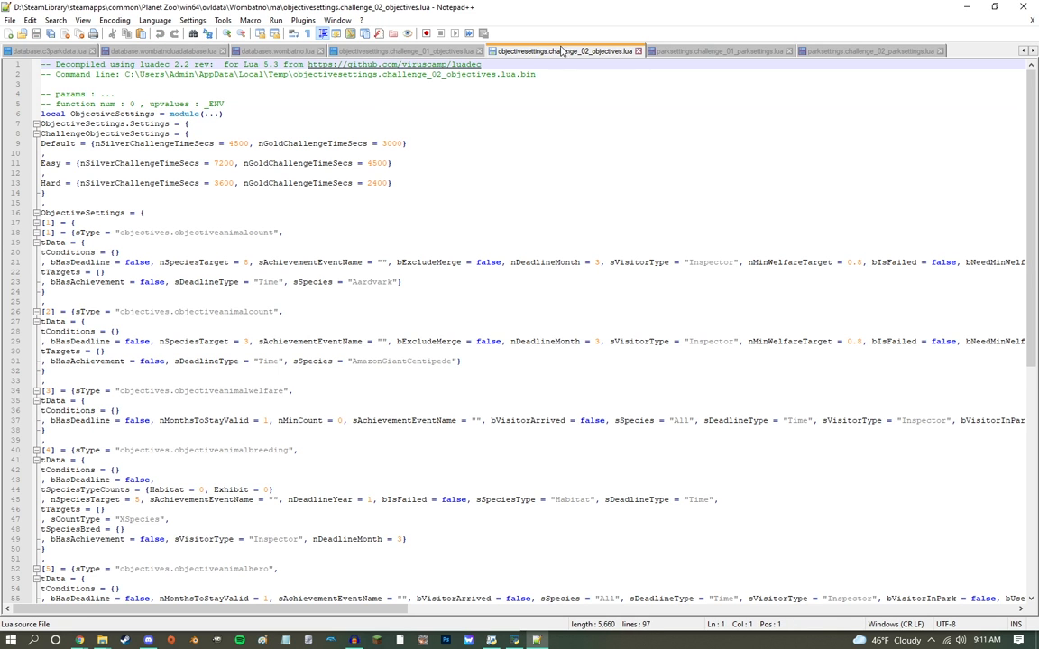
{"action": "left_click", "coordinate": [232, 114]}
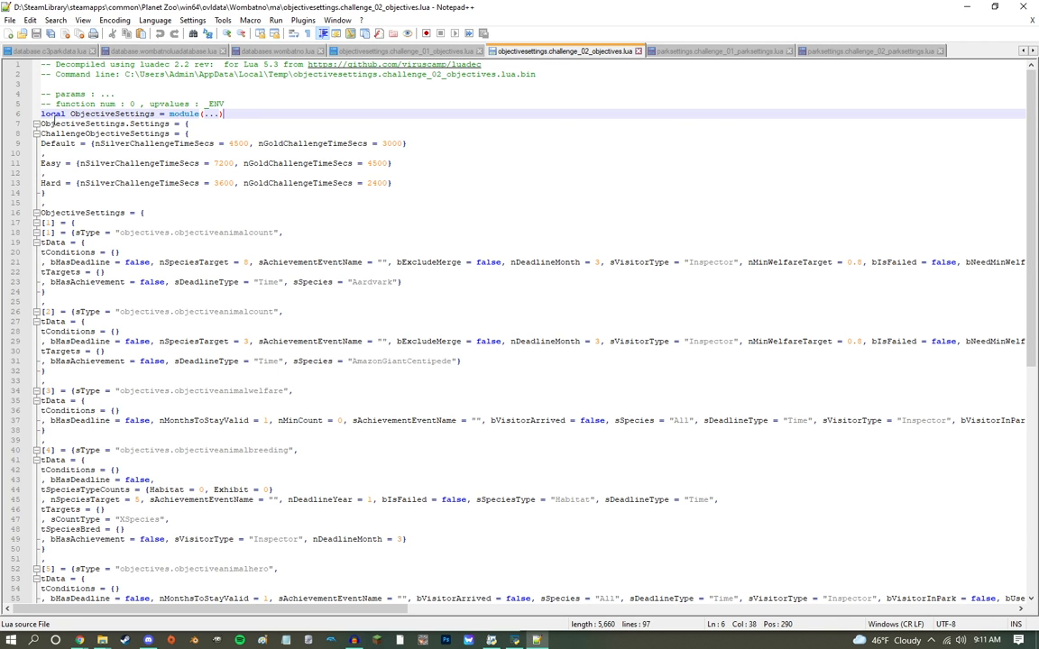
{"action": "key", "text": "ctrl+shift+End"}
{"action": "key", "text": "Delete"}
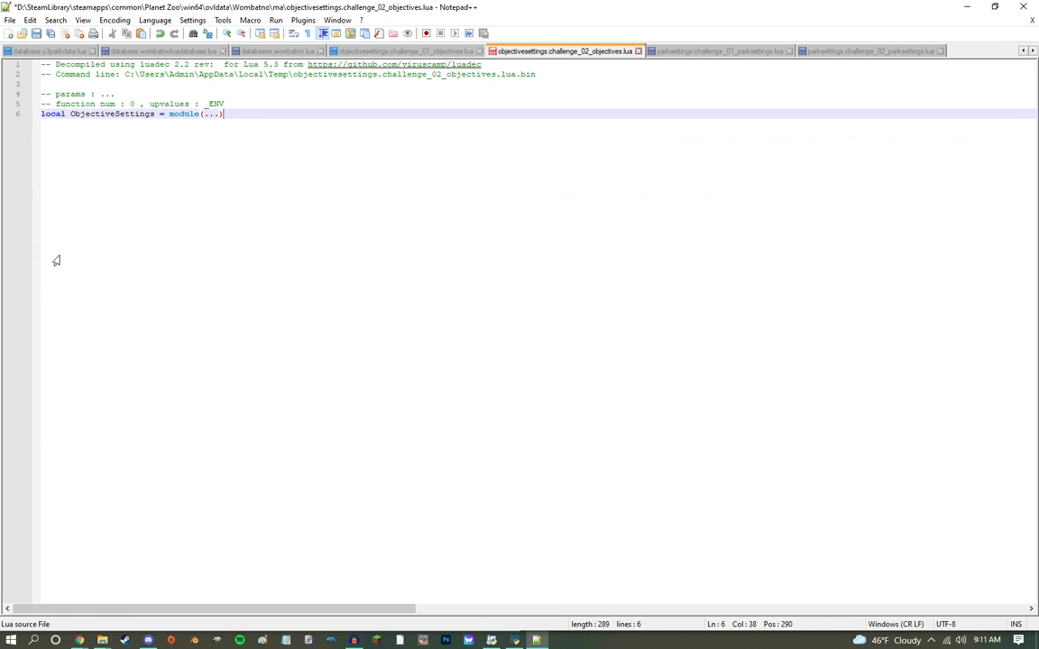
{"action": "left_click", "coordinate": [466, 51]}
{"action": "left_click", "coordinate": [244, 115]}
{"action": "key", "text": "ctrl+shift+End"}
{"action": "key", "text": "Delete"}
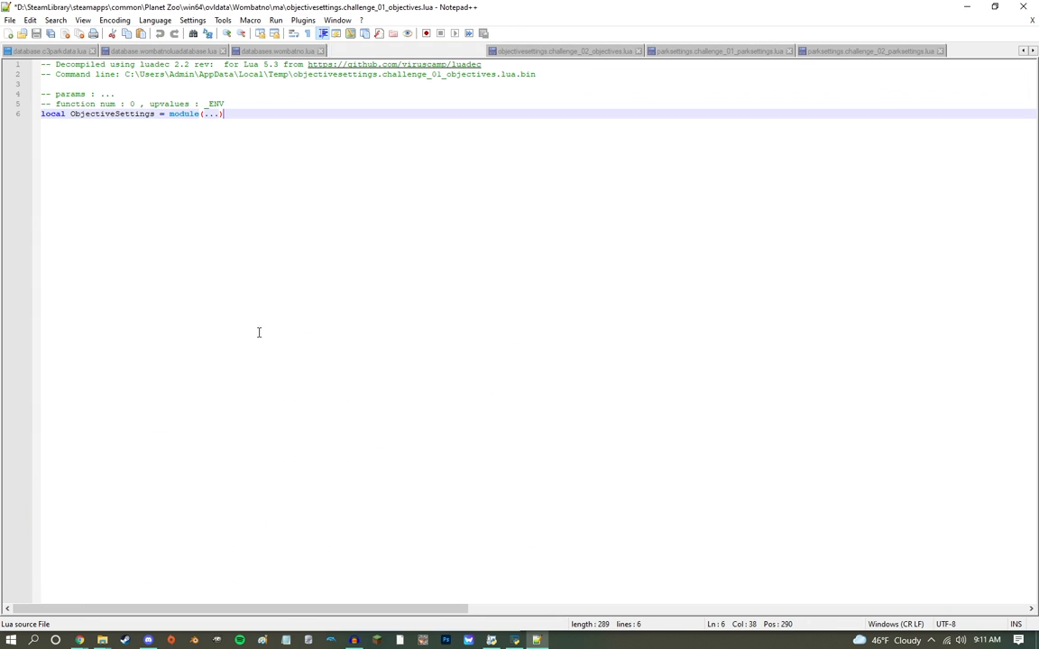
Step: In databases.wombatno.lua, delete all tCreateAndMerge entries except Animals, Education, Research and Zoopedia
{"action": "left_click", "coordinate": [268, 50]}
{"action": "scroll", "coordinate": [237, 315], "scroll_direction": "down", "scroll_amount": 20}
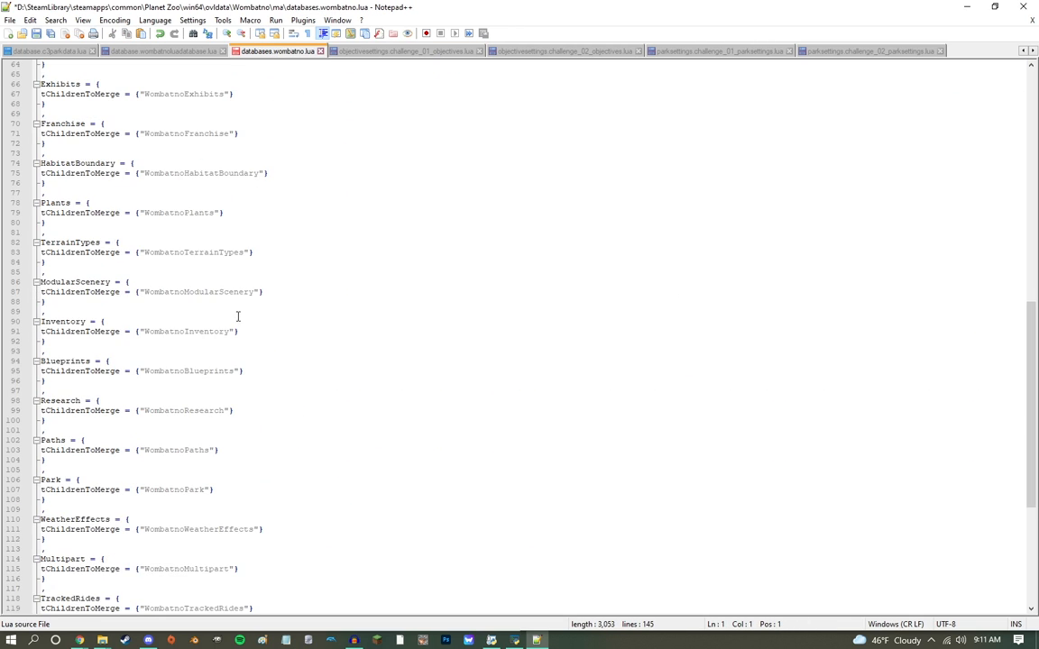
{"action": "left_click_drag", "start_coordinate": [45, 489], "coordinate": [51, 173]}
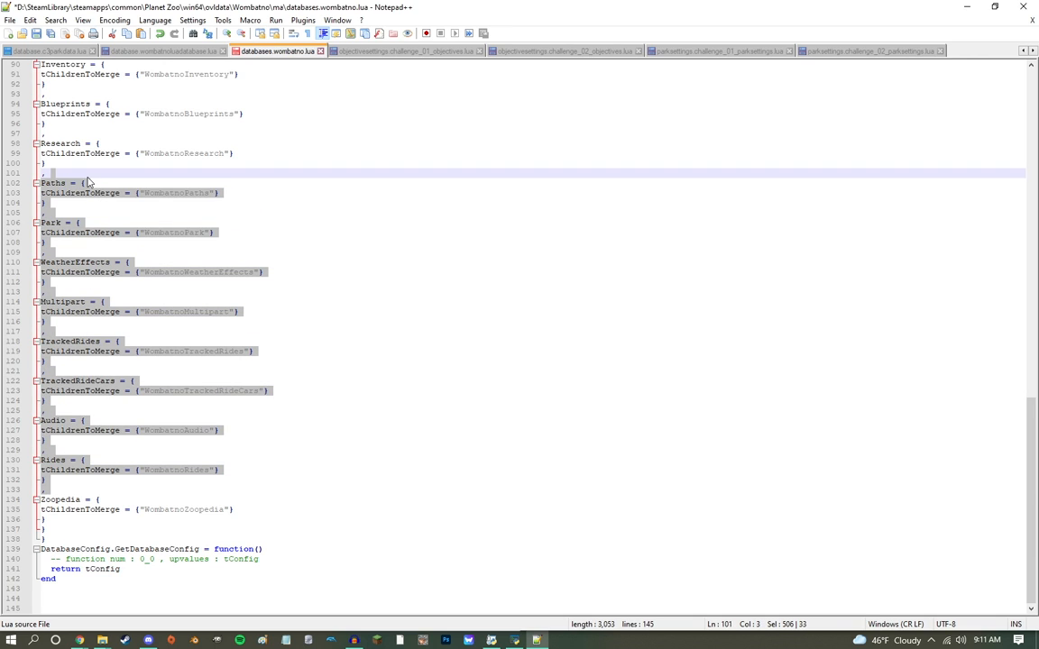
{"action": "key", "text": "Delete"}
{"action": "left_click_drag", "start_coordinate": [66, 439], "coordinate": [71, 345]}
{"action": "key", "text": "Delete"}
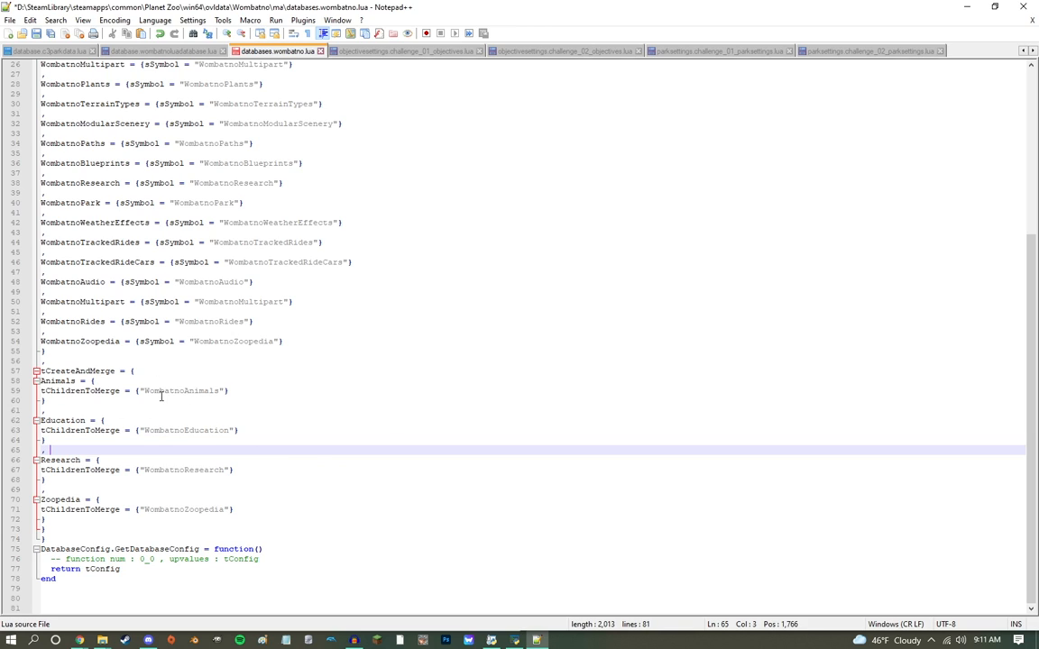
Step: Delete all tLoad entries except WombatnoAnimals, WombatnoEducation, WombatnoResearch and WombatnoZoopedia in databases.wombatno.lua
{"action": "left_click_drag", "start_coordinate": [142, 391], "coordinate": [223, 397]}
{"action": "left_click_drag", "start_coordinate": [154, 431], "coordinate": [238, 439]}
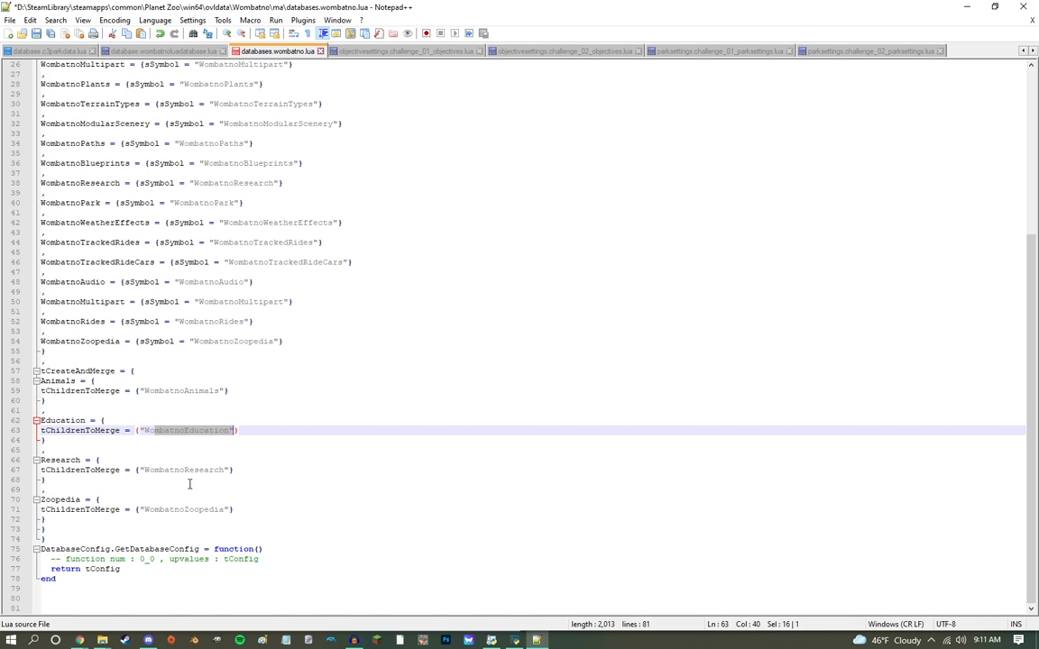
{"action": "left_click_drag", "start_coordinate": [174, 334], "coordinate": [90, 195]}
{"action": "key", "text": "Delete"}
{"action": "left_click_drag", "start_coordinate": [90, 312], "coordinate": [80, 229]}
{"action": "key", "text": "Delete"}
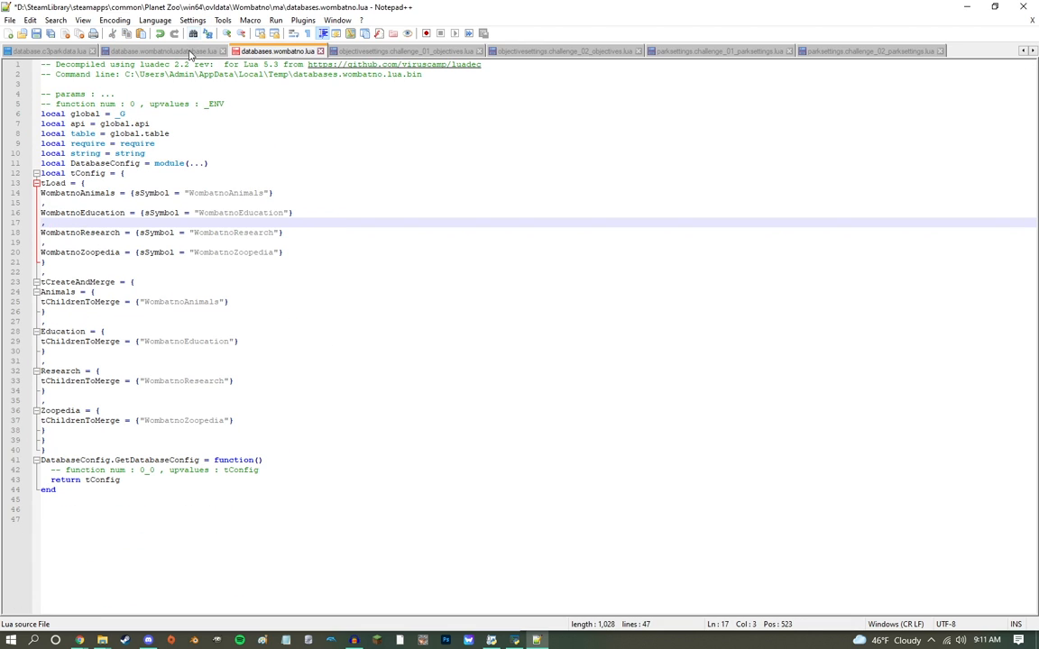
Step: Remove the unneeded code from database.wombatnoluadatabase.lua and delete everything below the local tostring line in database.c3parkdata.lua
{"action": "left_click", "coordinate": [167, 51]}
{"action": "left_click", "coordinate": [185, 126]}
{"action": "left_click_drag", "start_coordinate": [186, 132], "coordinate": [207, 271]}
{"action": "key", "text": "Delete"}
{"action": "left_click", "coordinate": [76, 52]}
{"action": "left_click_drag", "start_coordinate": [228, 137], "coordinate": [236, 648]}
{"action": "key", "text": "Delete"}
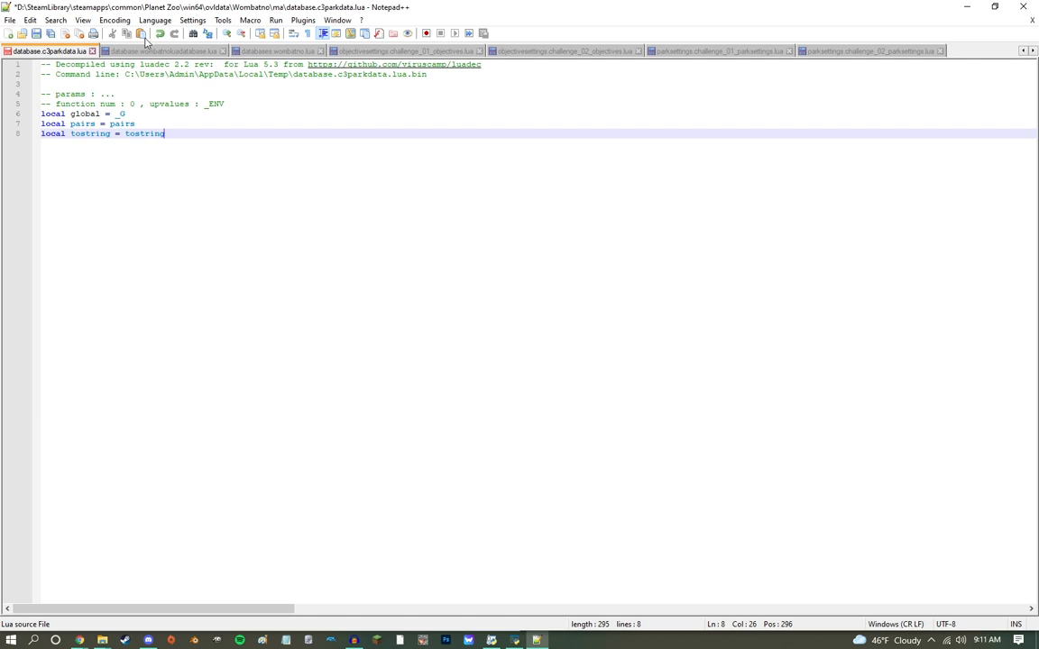
Step: Delete the code below the opening lines of database.c3climatedata.lua and remove the local tostring line from database.c3parkdata.lua
{"action": "left_click", "coordinate": [87, 52]}
{"action": "left_click_drag", "start_coordinate": [190, 130], "coordinate": [195, 579]}
{"action": "key", "text": "Delete"}
{"action": "left_click", "coordinate": [154, 50]}
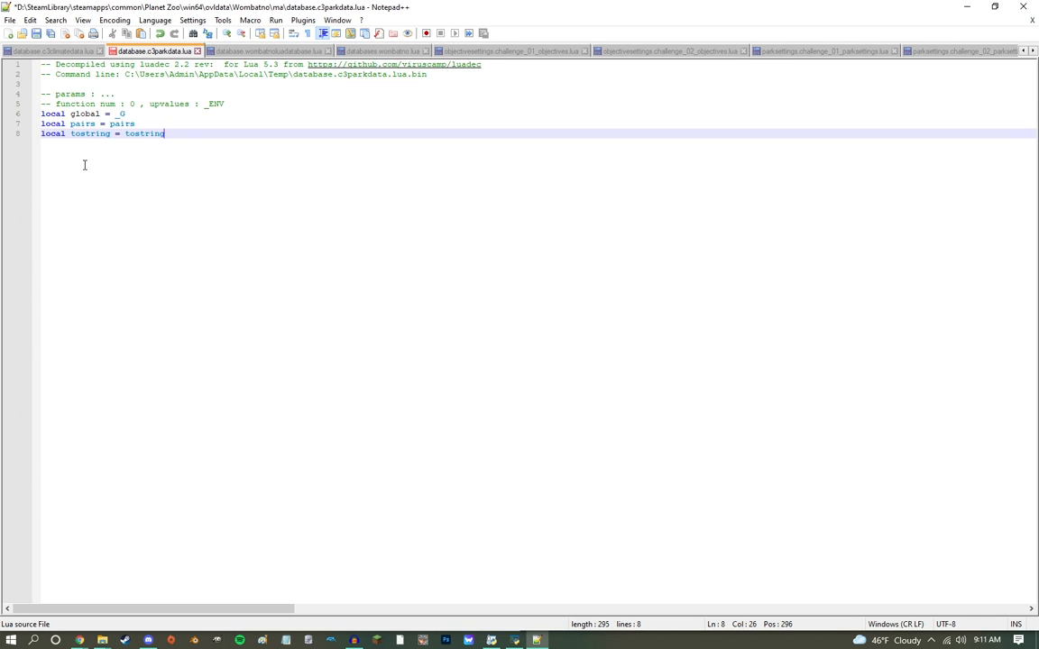
{"action": "left_click_drag", "start_coordinate": [193, 143], "coordinate": [158, 122]}
{"action": "key", "text": "Delete"}
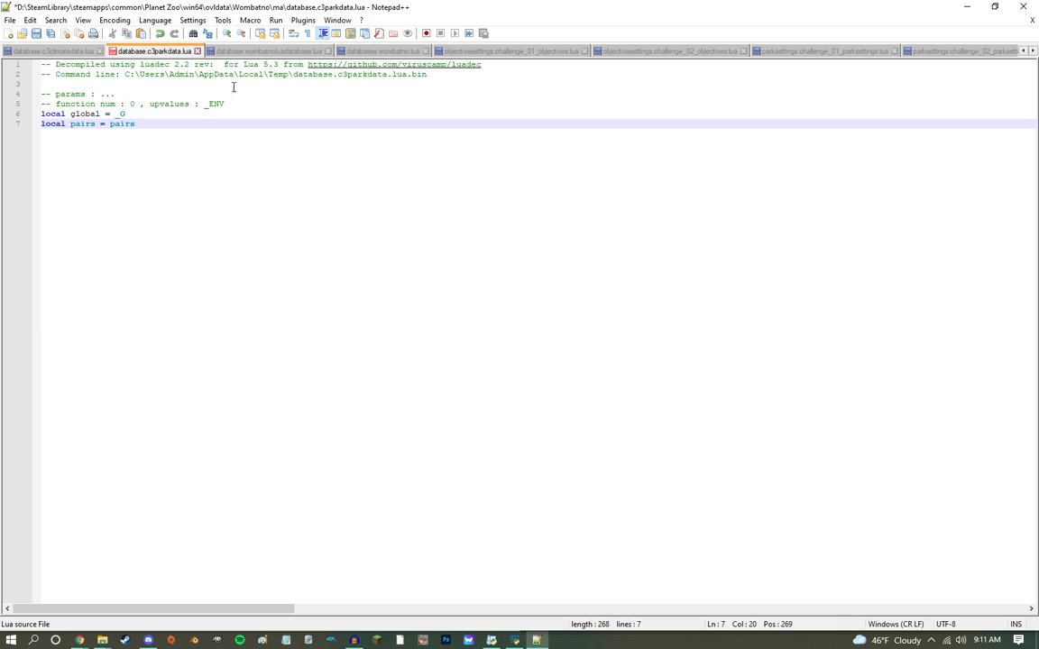
Step: Check the remaining Wombatno Lua documents, save all opened files and close Notepad++
{"action": "left_click", "coordinate": [244, 51]}
{"action": "left_click", "coordinate": [406, 52]}
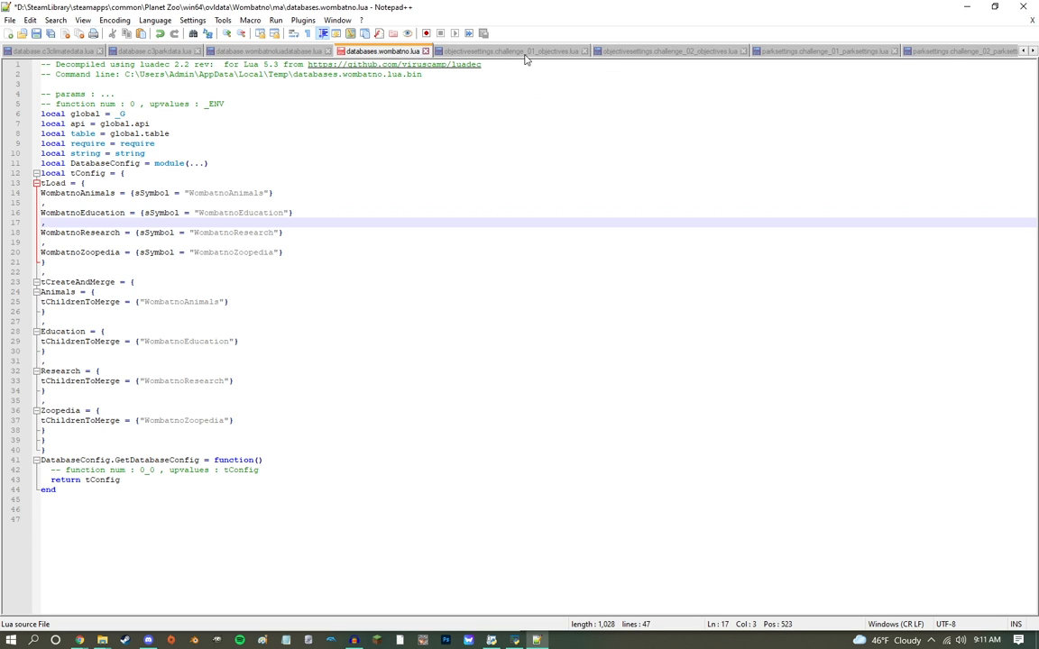
{"action": "left_click", "coordinate": [484, 52]}
{"action": "left_click", "coordinate": [9, 20]}
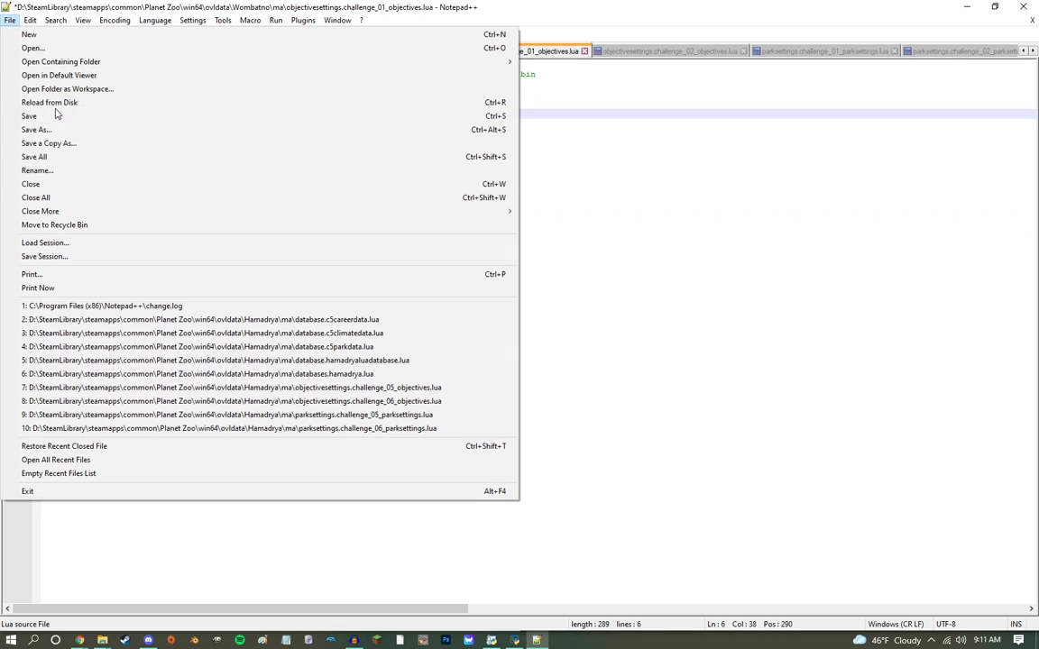
{"action": "left_click", "coordinate": [61, 157]}
{"action": "left_click", "coordinate": [1034, 4]}
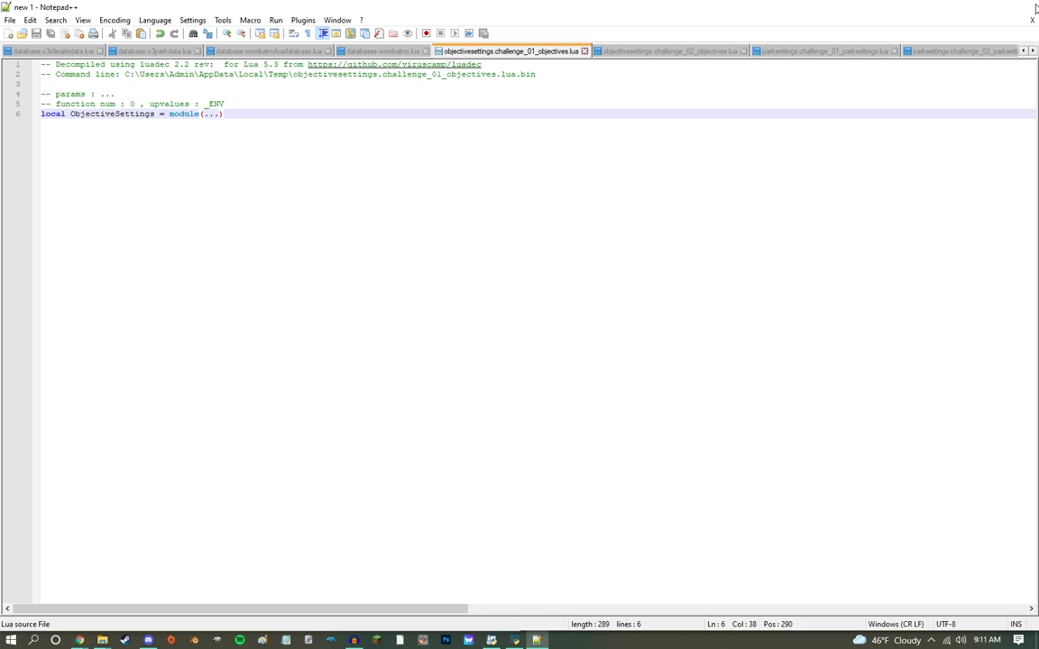
Step: Move the OVL Archive Editor window clear of the file list and load Main.ovl from the Wombatno folder
{"action": "left_click_drag", "start_coordinate": [364, 419], "coordinate": [237, 512]}
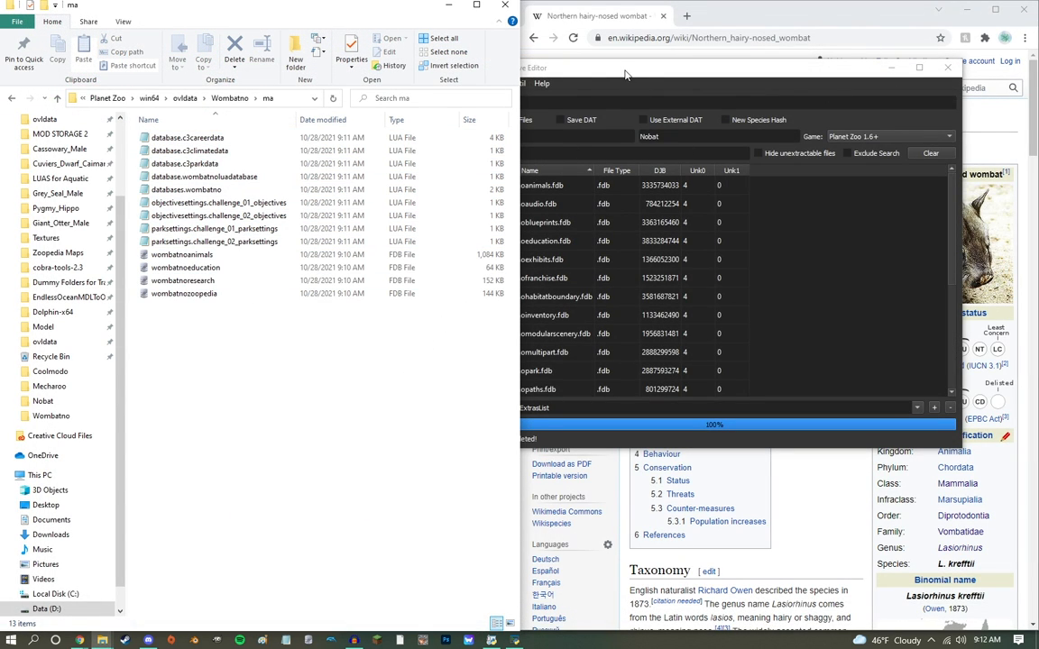
{"action": "left_click_drag", "start_coordinate": [625, 70], "coordinate": [656, 78]}
{"action": "left_click", "coordinate": [229, 98]}
{"action": "left_click_drag", "start_coordinate": [163, 215], "coordinate": [673, 110]}
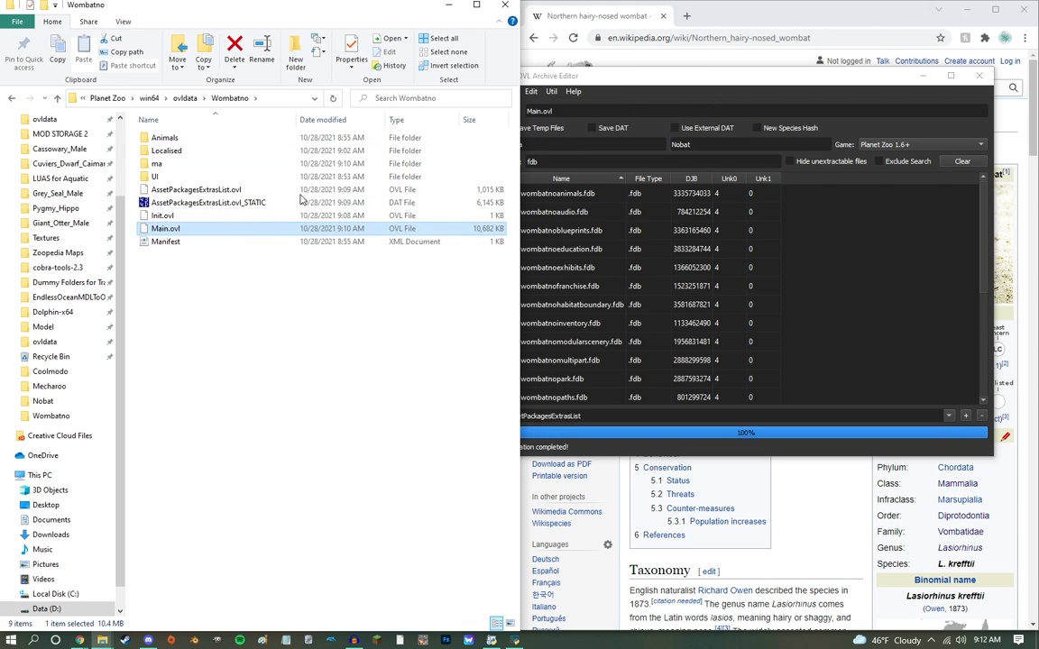
Step: Open wombatnozoopedia.fdb from the ma folder in SQLiteStudio and place its window beside the file list
{"action": "double_click", "coordinate": [157, 163]}
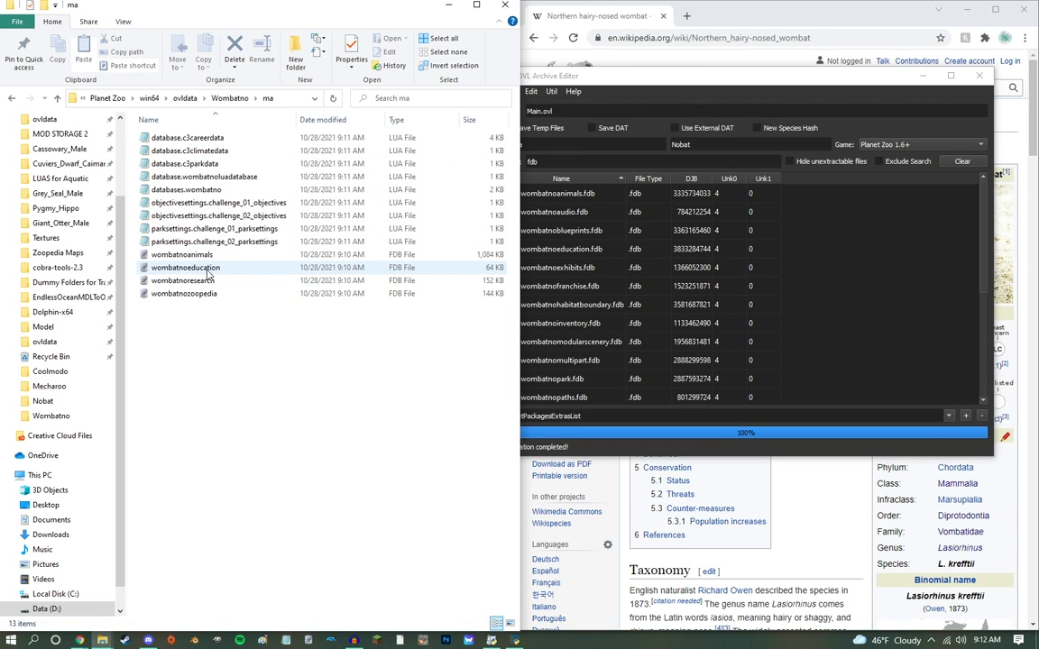
{"action": "left_click", "coordinate": [203, 297]}
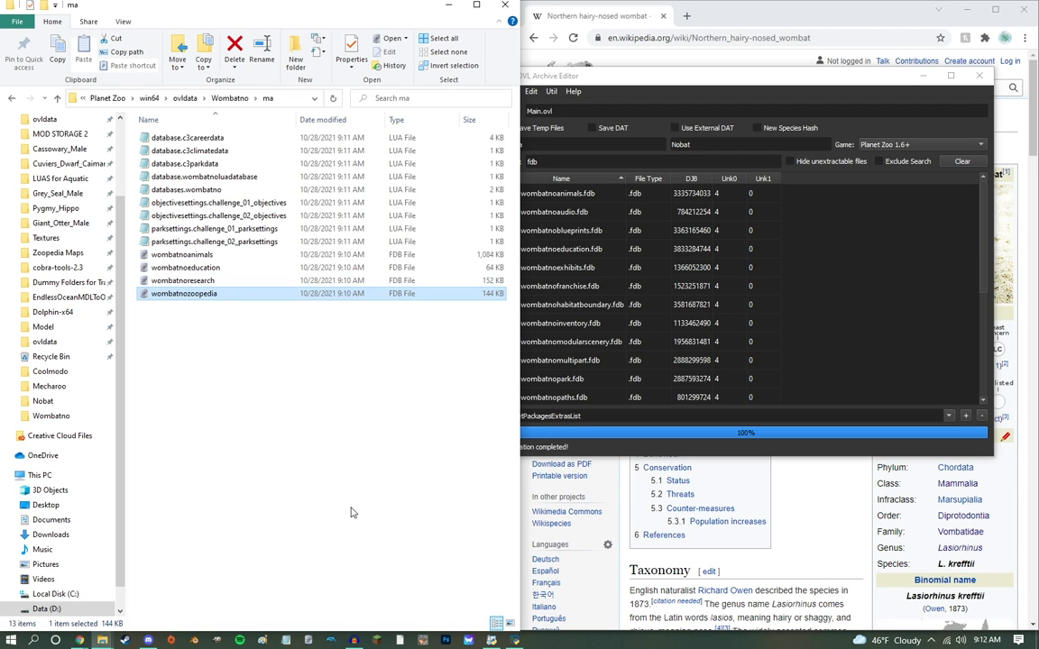
{"action": "left_click", "coordinate": [308, 641]}
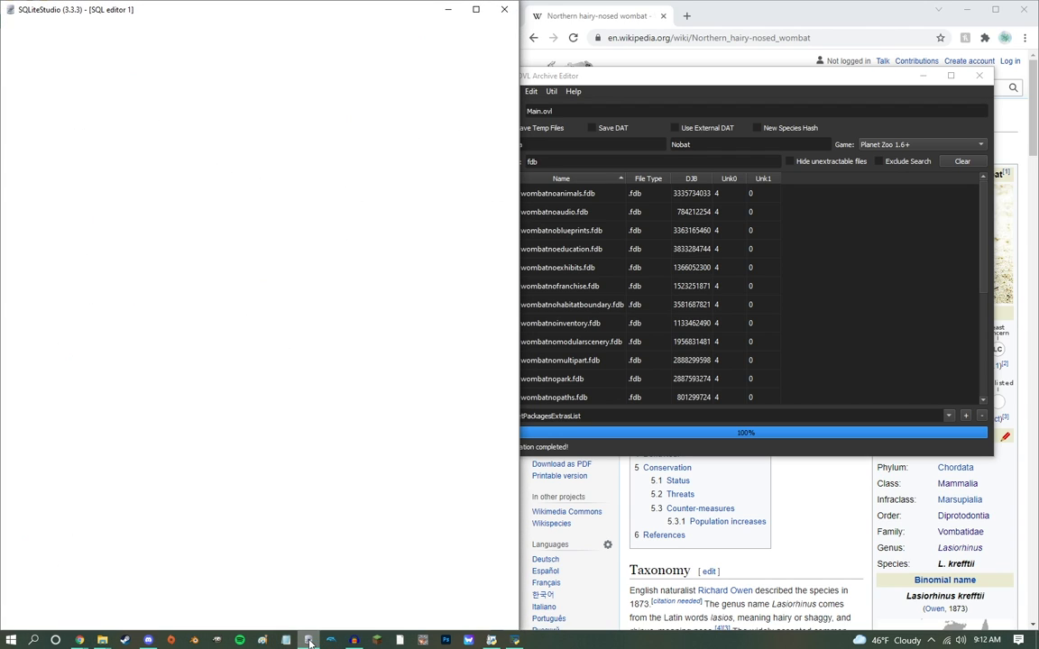
{"action": "left_click_drag", "start_coordinate": [249, 15], "coordinate": [1037, 68]}
{"action": "left_click", "coordinate": [868, 200]}
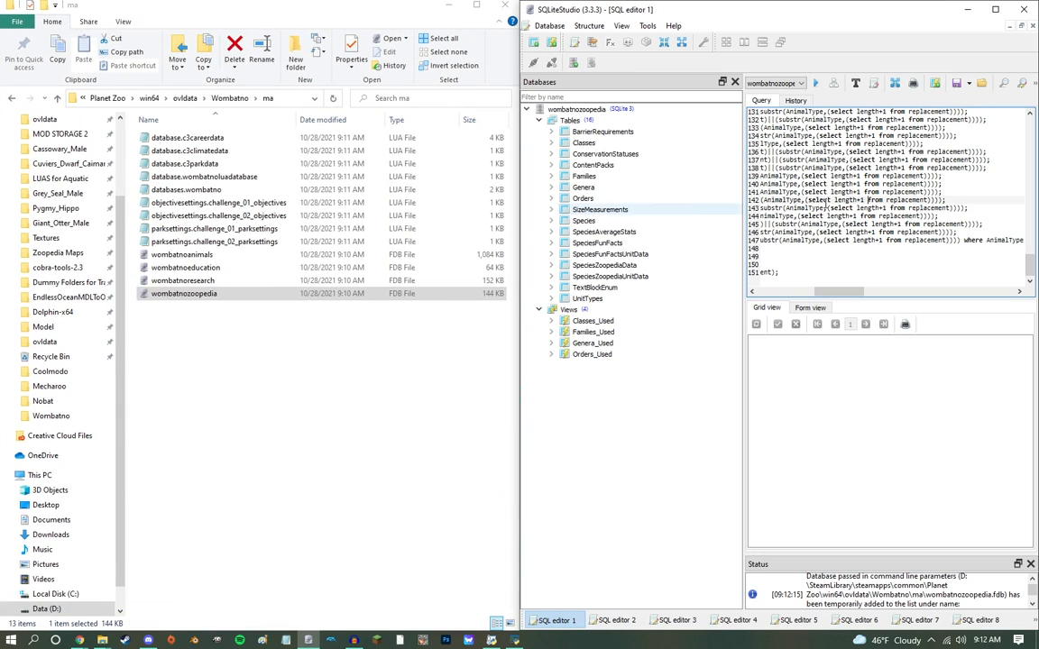
Step: Add the wombatnoresearch, wombatnoeducation and wombatnoanimals FDB files to SQLiteStudio and show the SpeciesFunFacts data of wombatnozoopedia
{"action": "double_click", "coordinate": [190, 283]}
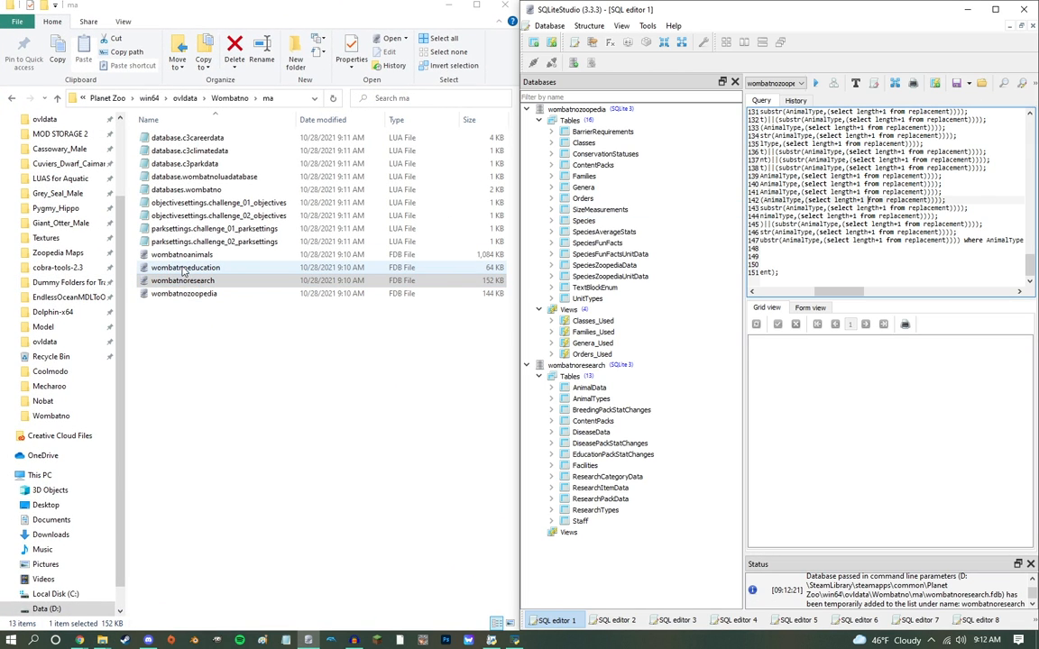
{"action": "left_click", "coordinate": [184, 269]}
{"action": "double_click", "coordinate": [184, 268]}
{"action": "double_click", "coordinate": [181, 256]}
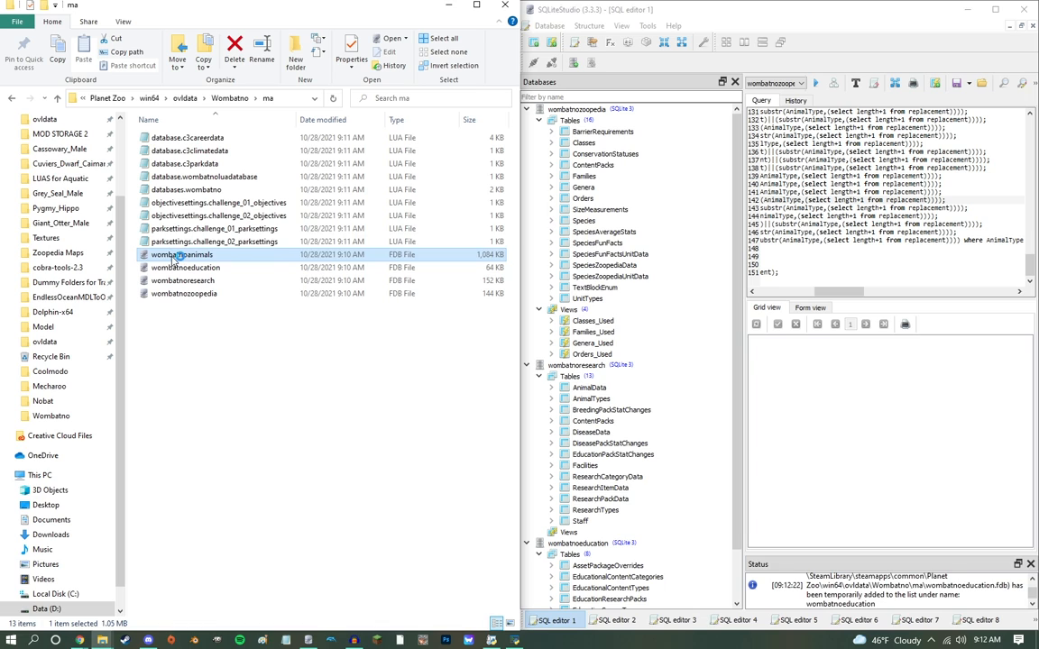
{"action": "double_click", "coordinate": [637, 243]}
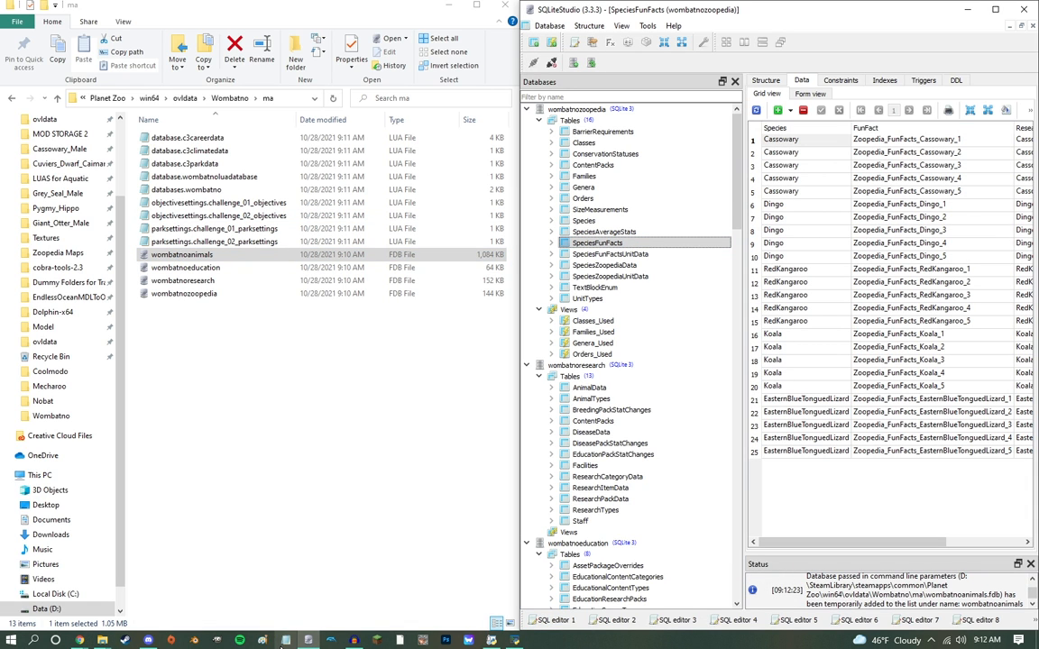
Step: Switch to Notepad and open the text document SQLite Editing Scripts from Documents
{"action": "left_click", "coordinate": [118, 115]}
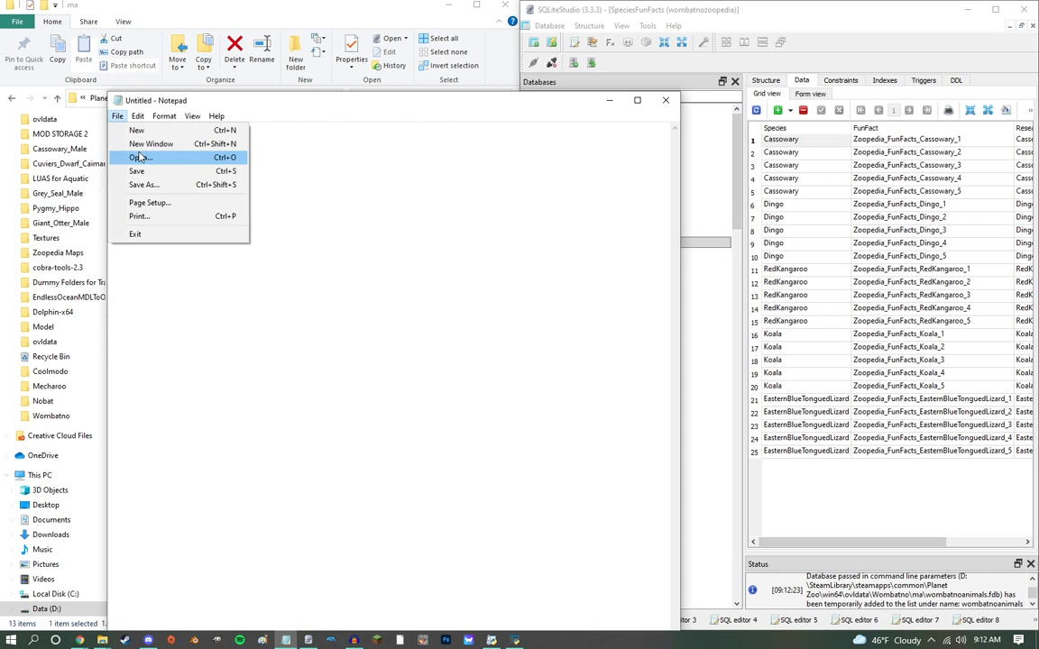
{"action": "left_click", "coordinate": [137, 157]}
{"action": "scroll", "coordinate": [329, 333], "scroll_direction": "down", "scroll_amount": 10}
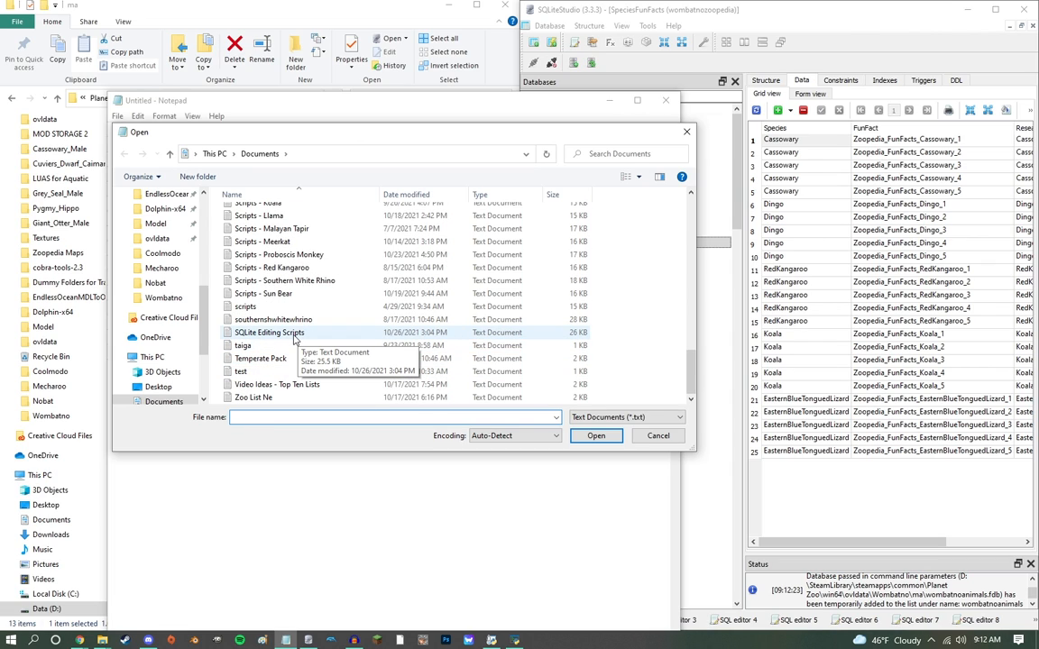
{"action": "double_click", "coordinate": [293, 335]}
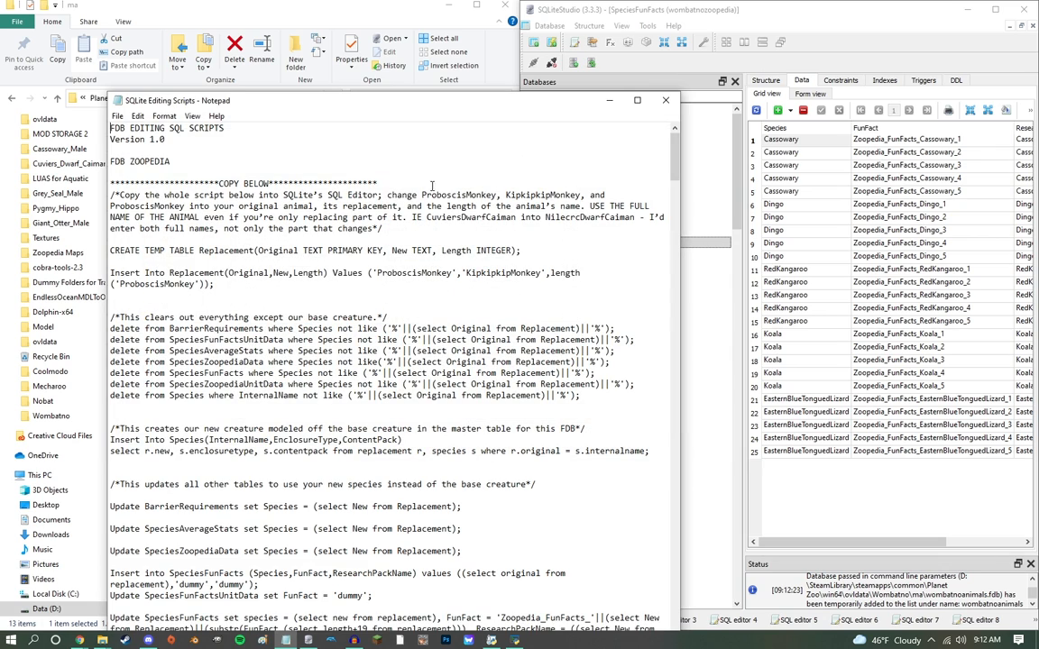
Step: Replace all occurrences of ProboscisMonkey with Koala in the SQL scripts
{"action": "left_click", "coordinate": [137, 115]}
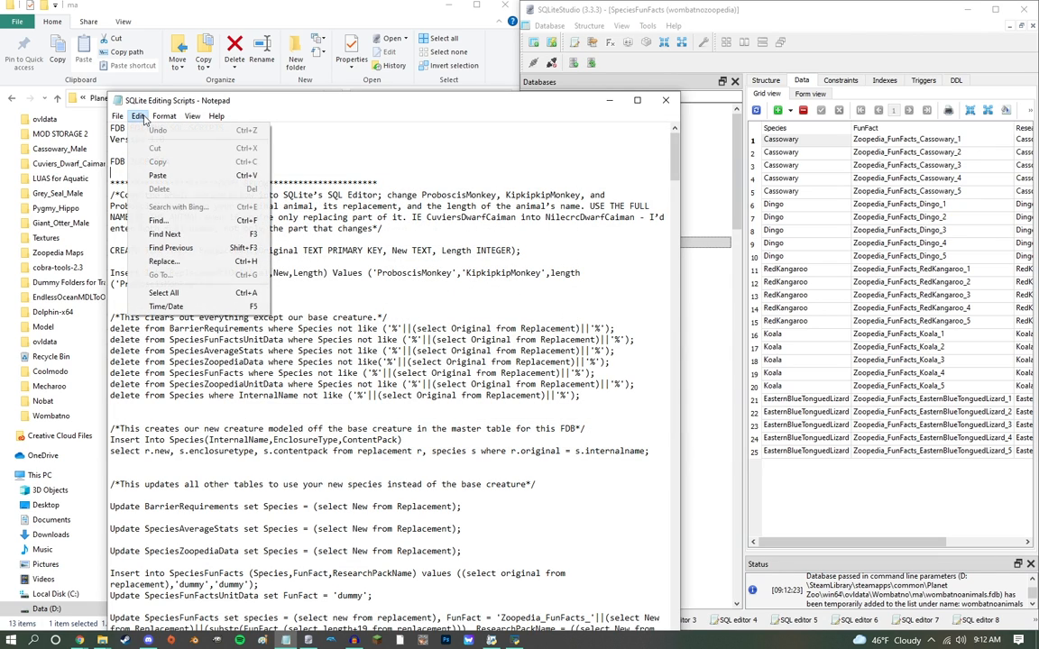
{"action": "left_click", "coordinate": [144, 259]}
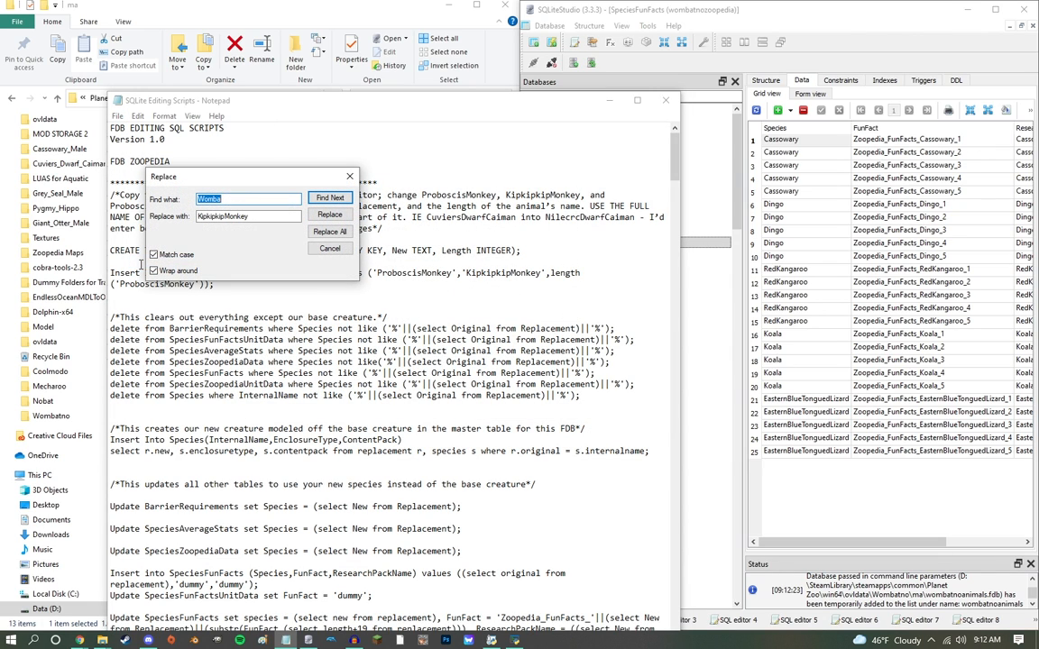
{"action": "type", "text": "P"}
{"action": "key", "text": "BackSpace"}
{"action": "key", "text": "BackSpace"}
{"action": "key", "text": "Tab"}
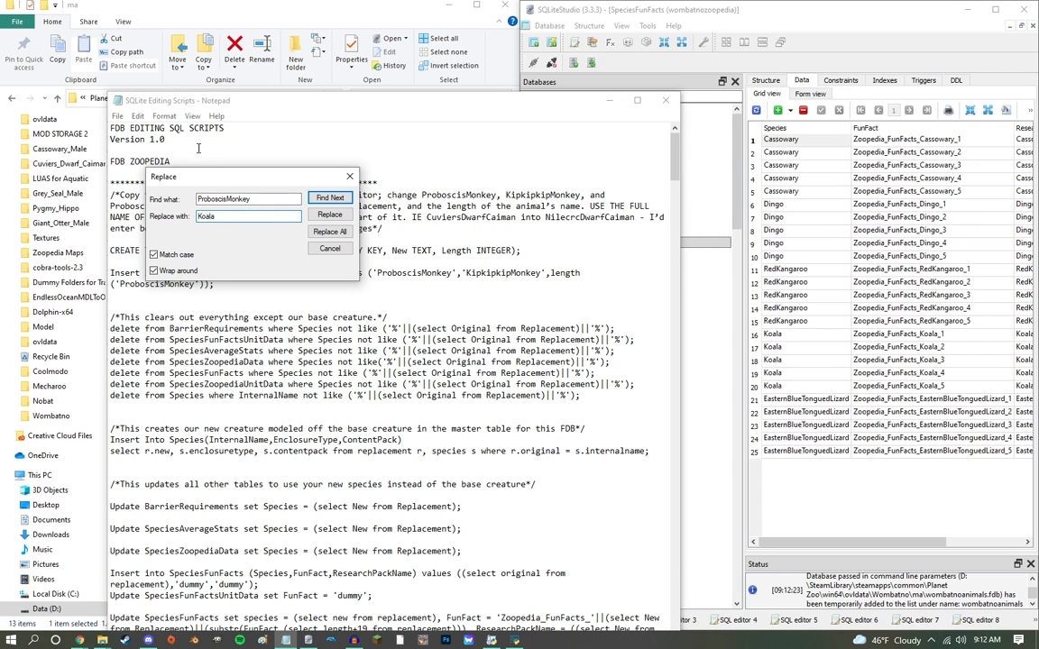
{"action": "left_click", "coordinate": [329, 232]}
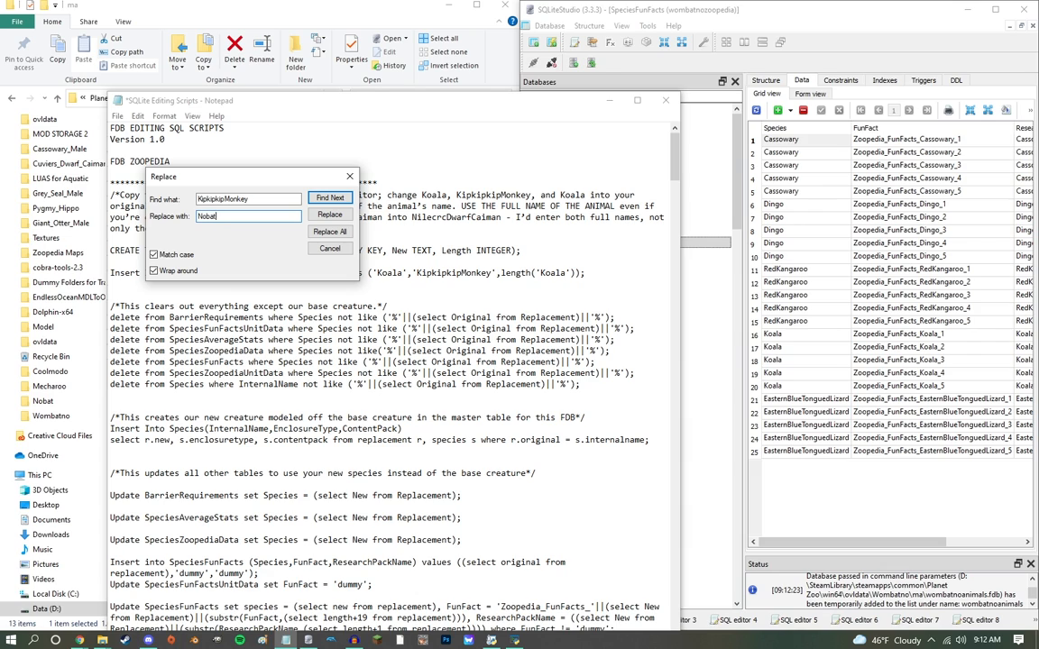
Step: Replace all occurrences of KipkipkipMonkey with Nobat in the SQL scripts and move the script window clear of the SQLiteStudio data
{"action": "left_click", "coordinate": [330, 232]}
{"action": "left_click", "coordinate": [352, 175]}
{"action": "right_click", "coordinate": [388, 200]}
{"action": "left_click", "coordinate": [375, 279]}
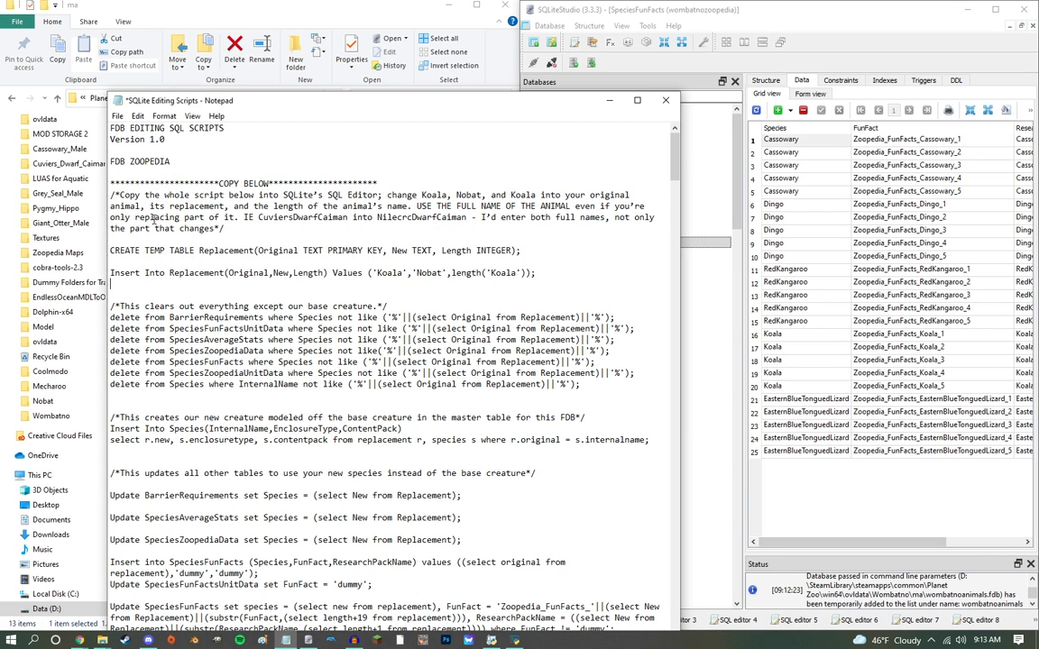
{"action": "left_click_drag", "start_coordinate": [354, 106], "coordinate": [272, 15]}
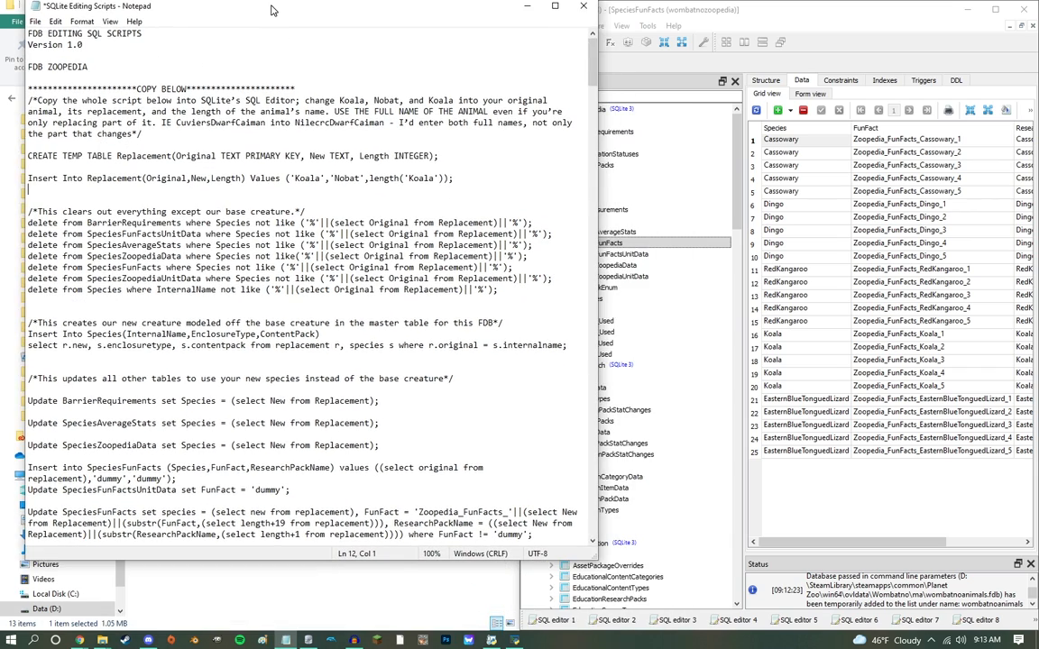
Step: Copy the whole FDB Zoopedia script, from its opening comment to the final delete statement, out of the SQLite Editing Scripts file
{"action": "left_click", "coordinate": [693, 243]}
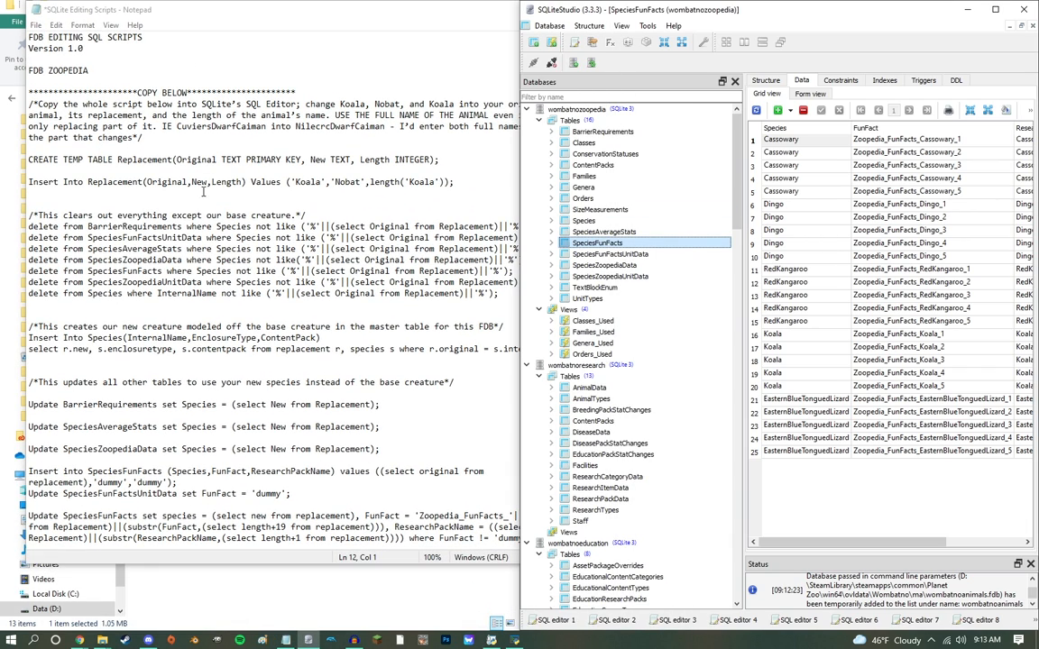
{"action": "left_click", "coordinate": [32, 107]}
{"action": "left_click_drag", "start_coordinate": [29, 106], "coordinate": [532, 535]}
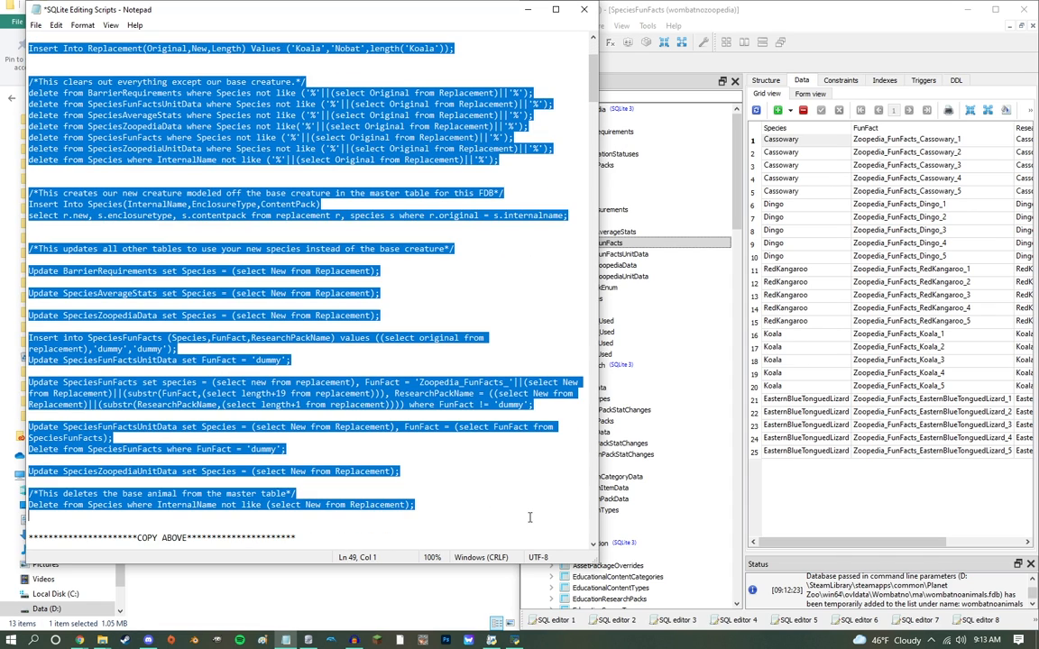
{"action": "scroll", "coordinate": [340, 313], "scroll_direction": "up", "scroll_amount": 4}
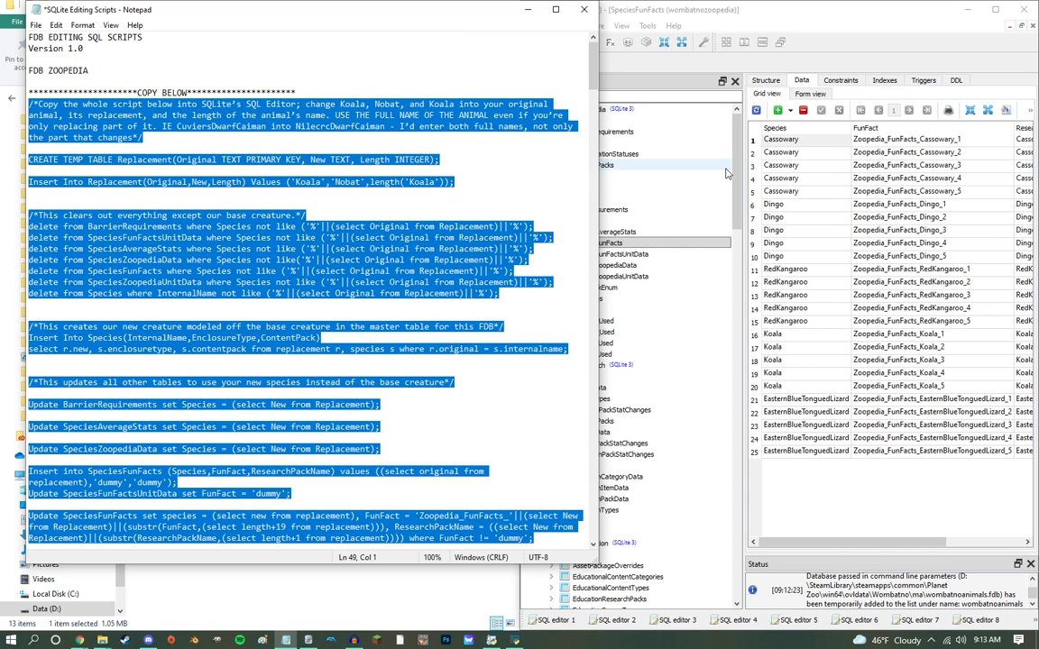
Step: Paste the Zoopedia script into a new SQL editor in SQLiteStudio and execute all of it on wombatnozoopedia
{"action": "left_click", "coordinate": [672, 85]}
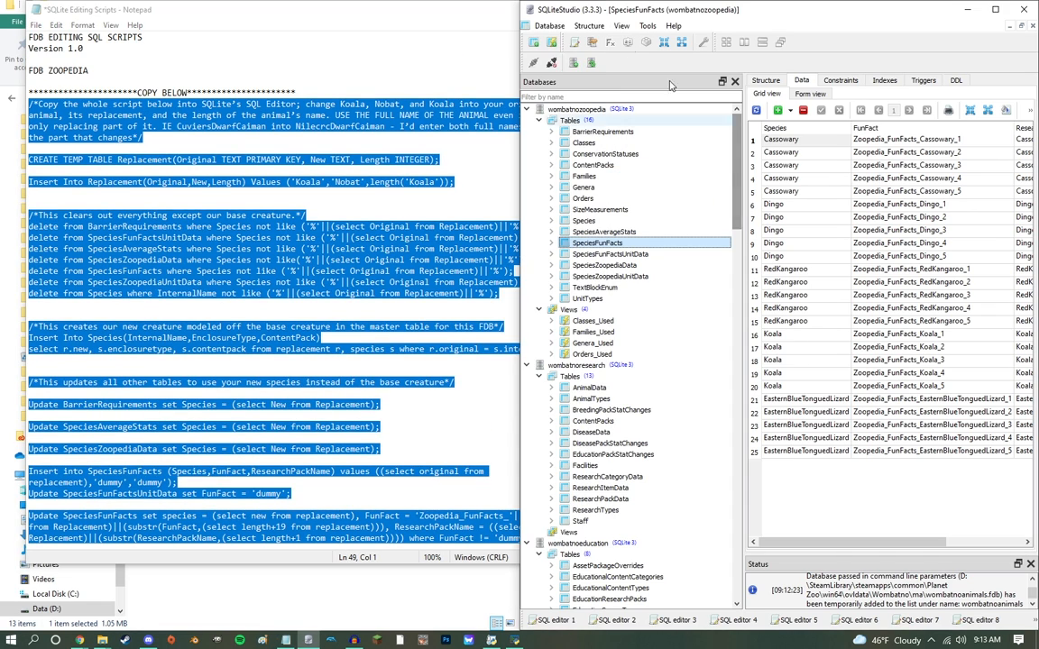
{"action": "left_click", "coordinate": [577, 44]}
{"action": "key", "text": "ctrl+v"}
{"action": "key", "text": "ctrl+a"}
{"action": "left_click", "coordinate": [816, 83]}
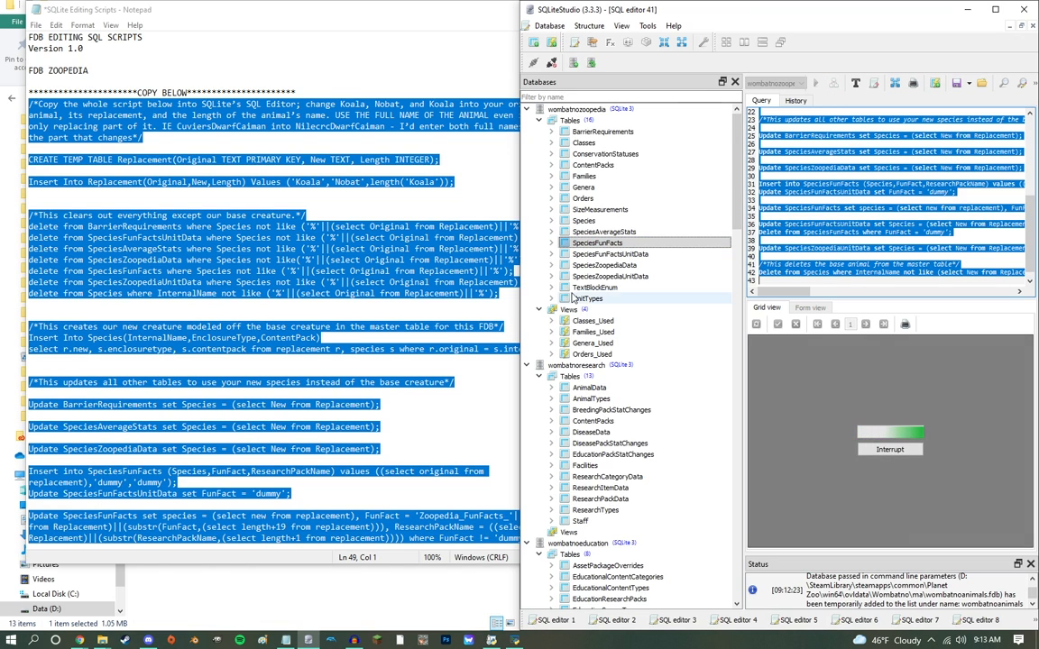
Step: Show the Species data of wombatnozoopedia and place the Wikipedia article on the northern hairy-nosed wombat beside SQLiteStudio
{"action": "double_click", "coordinate": [652, 245]}
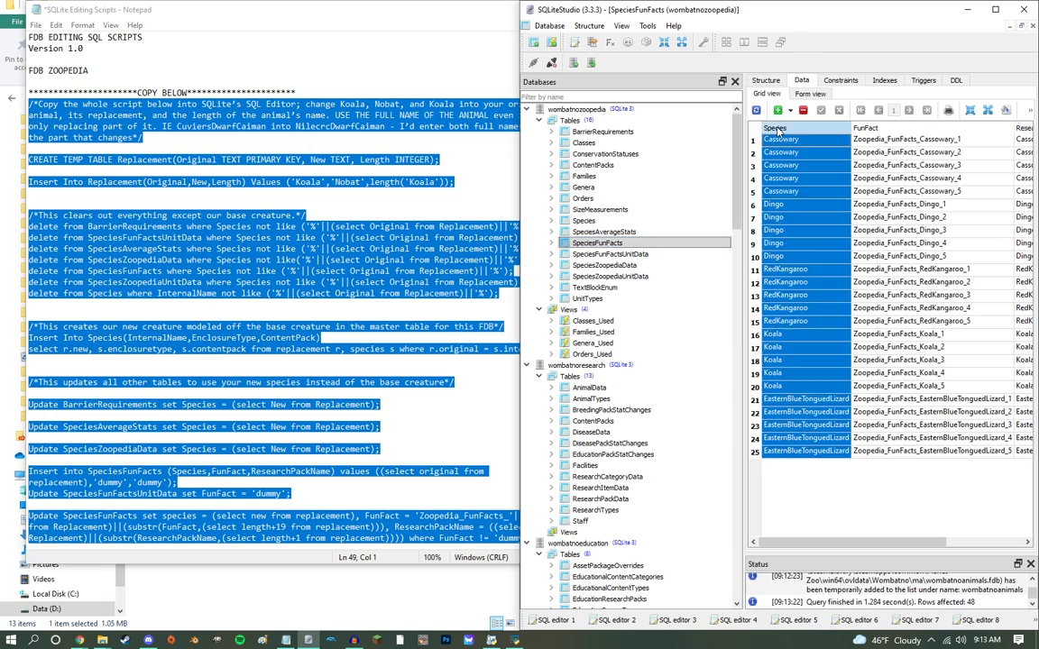
{"action": "left_click", "coordinate": [586, 222]}
{"action": "double_click", "coordinate": [587, 225]}
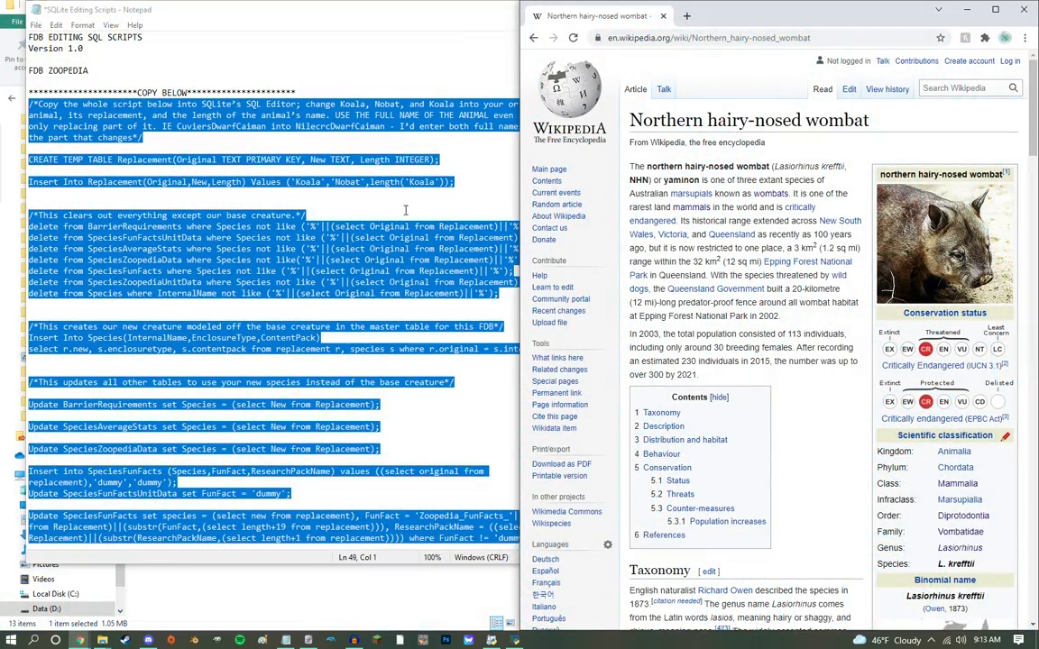
{"action": "left_click", "coordinate": [405, 210]}
{"action": "left_click_drag", "start_coordinate": [874, 19], "coordinate": [2, 153]}
{"action": "left_click", "coordinate": [843, 239]}
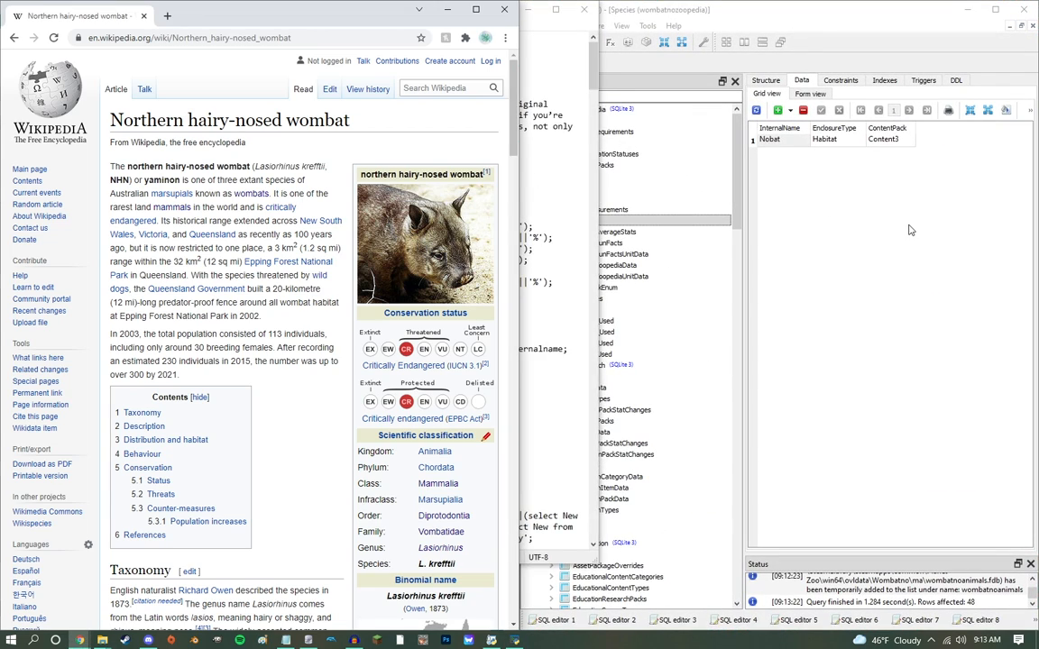
Step: Set the ContentPack of the Nobat row in the Species table to BaseGame and commit it
{"action": "left_click", "coordinate": [875, 142]}
{"action": "type", "text": "BaseGame"}
{"action": "key", "text": "Return"}
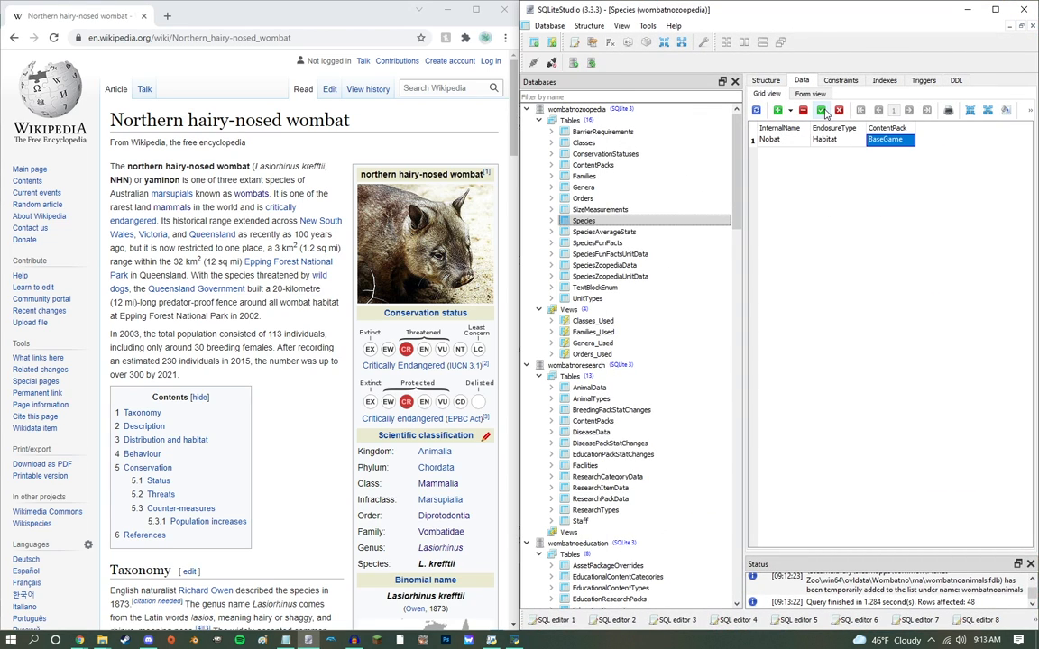
Step: Set Nobat's ConservationStatus to CriticallyEndangered in the SpeciesZoopediaData table and commit the change
{"action": "left_click", "coordinate": [597, 243]}
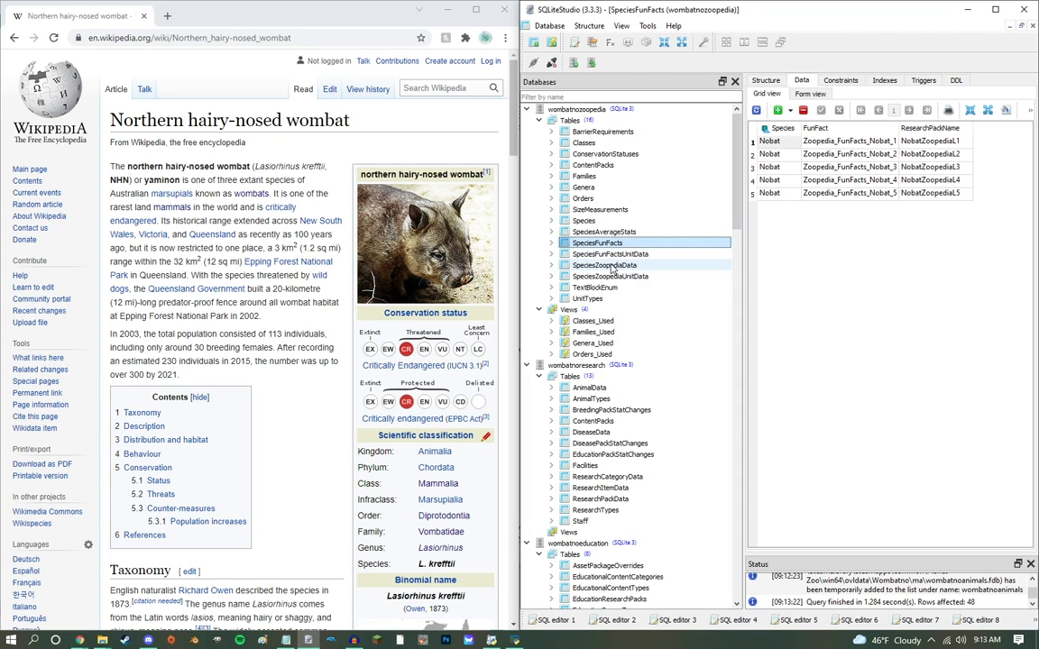
{"action": "left_click", "coordinate": [606, 265]}
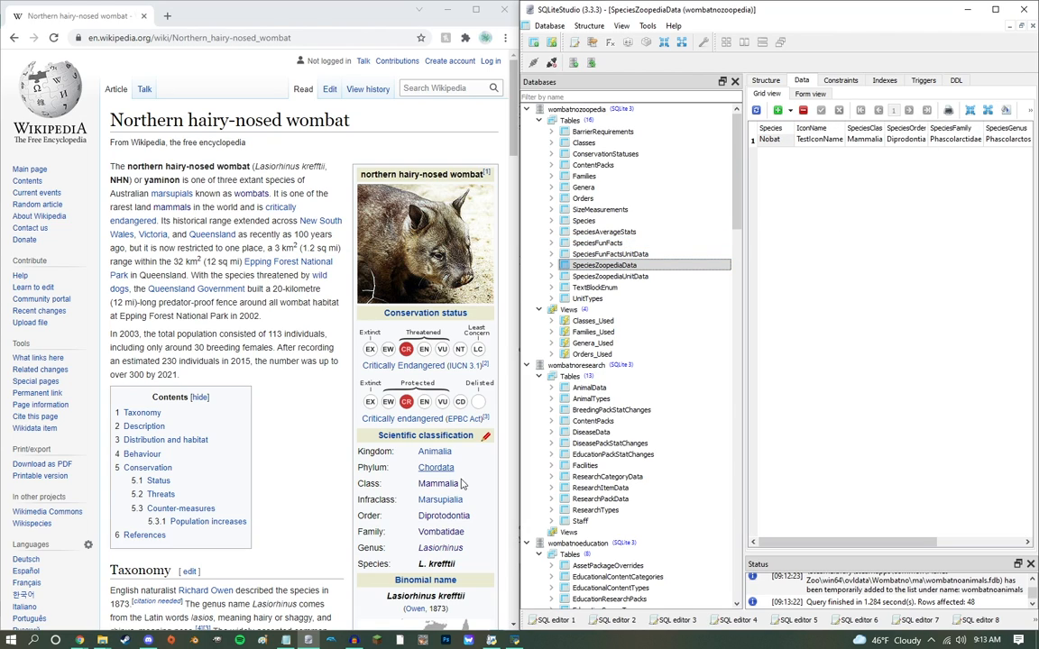
{"action": "left_click", "coordinate": [900, 142]}
{"action": "key", "text": "Right"}
{"action": "key", "text": "Right"}
{"action": "key", "text": "Right"}
{"action": "key", "text": "Right"}
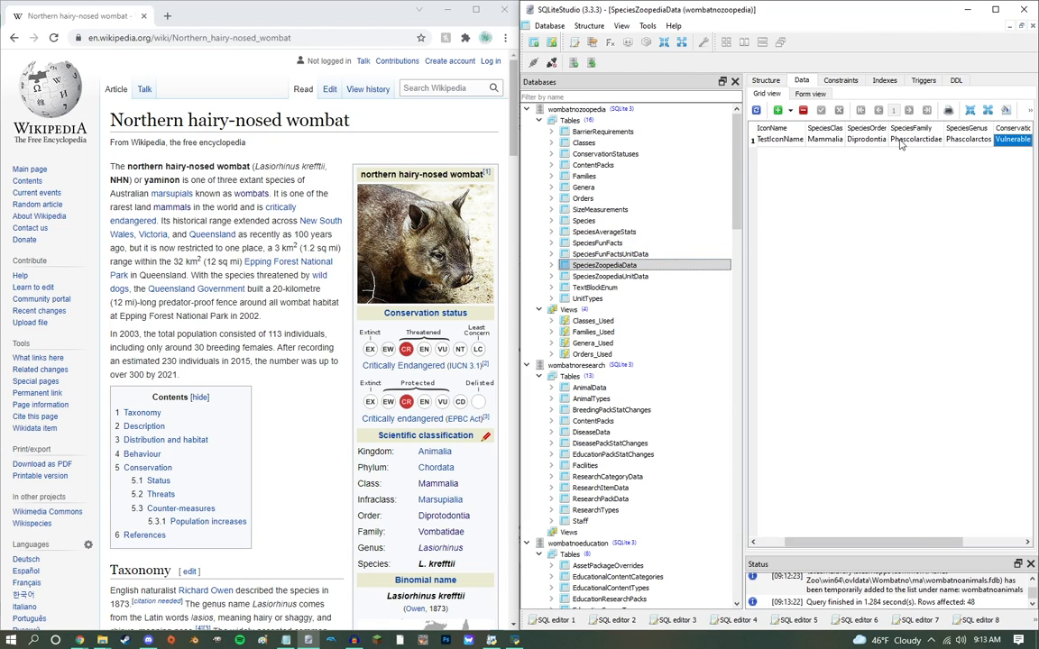
{"action": "key", "text": "Left"}
{"action": "type", "text": "CriticallyEndangered"}
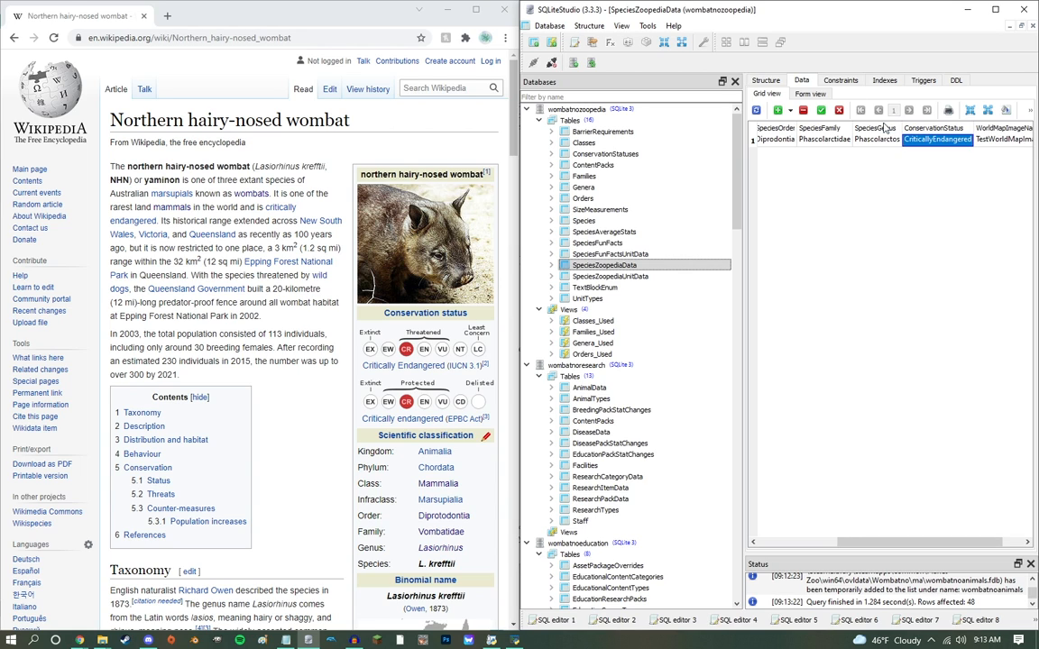
{"action": "left_click", "coordinate": [821, 111]}
Step: Copy the genus Lasiorhinus from the Wikipedia article and add it as a new row in the Genera table
{"action": "scroll", "coordinate": [465, 487], "scroll_direction": "down", "scroll_amount": 1}
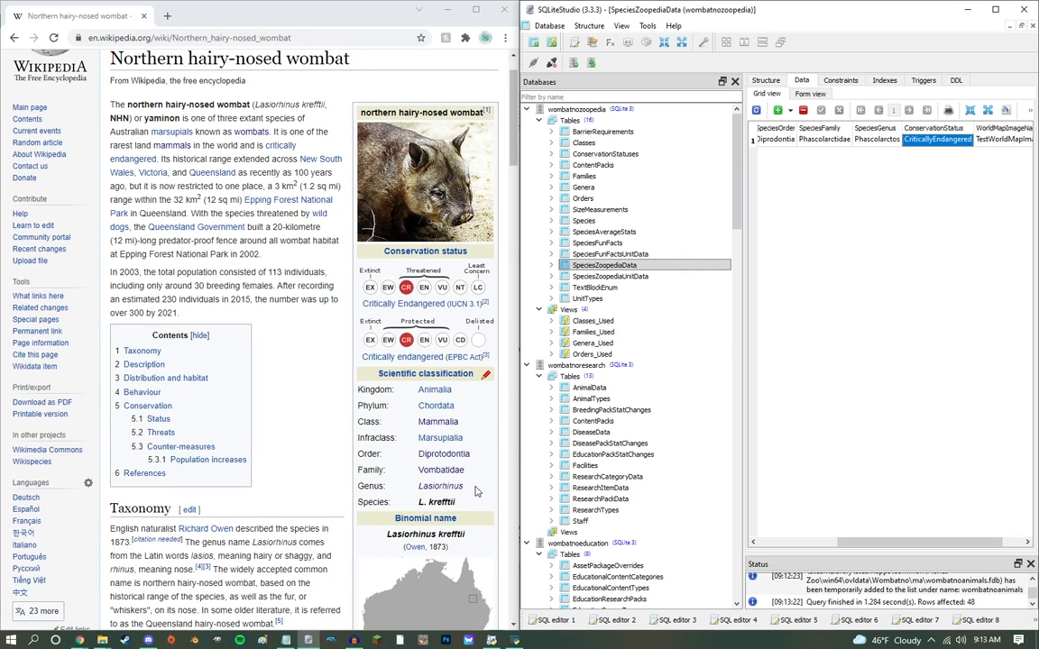
{"action": "double_click", "coordinate": [431, 487]}
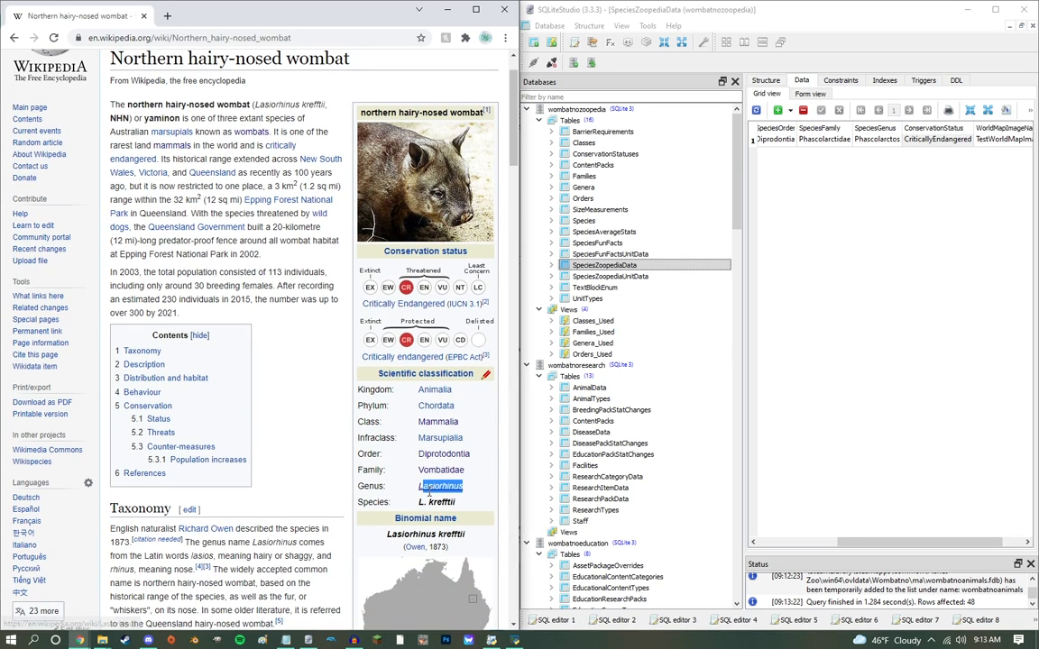
{"action": "double_click", "coordinate": [584, 189]}
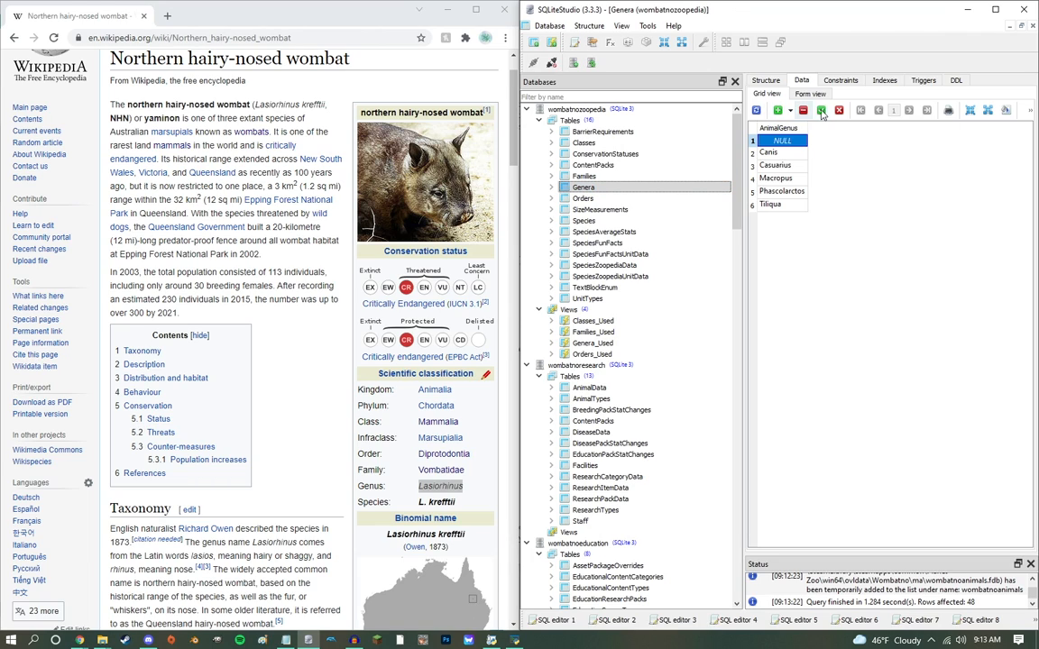
Step: Copy the family Vombatidae from the Wikipedia article and add it as a new row in the Families table
{"action": "double_click", "coordinate": [441, 470]}
{"action": "key", "text": "ctrl+c"}
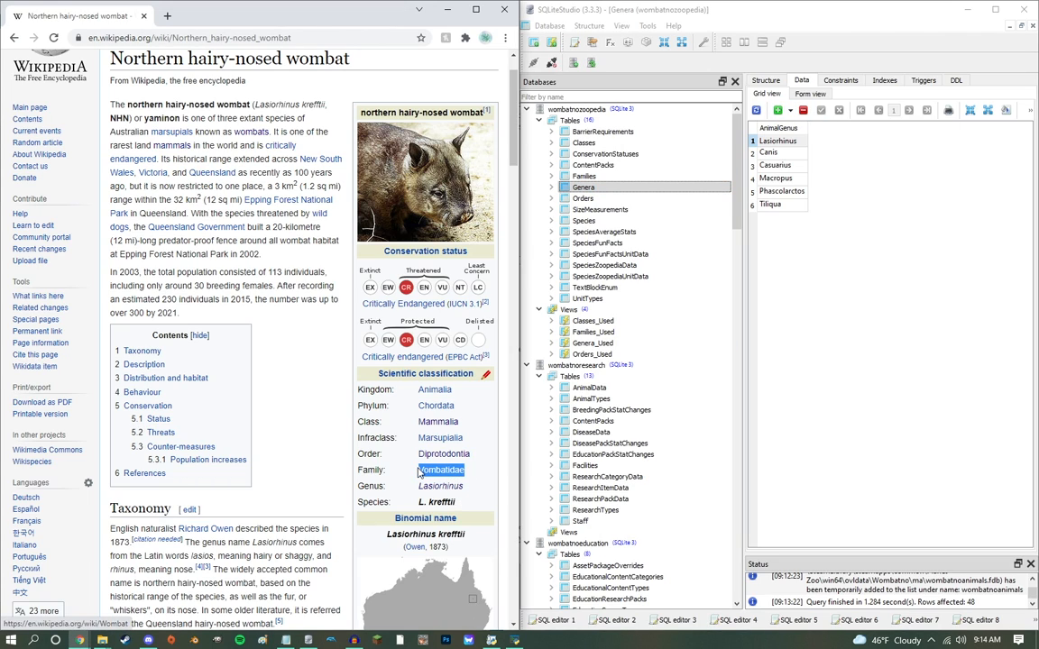
{"action": "double_click", "coordinate": [584, 176]}
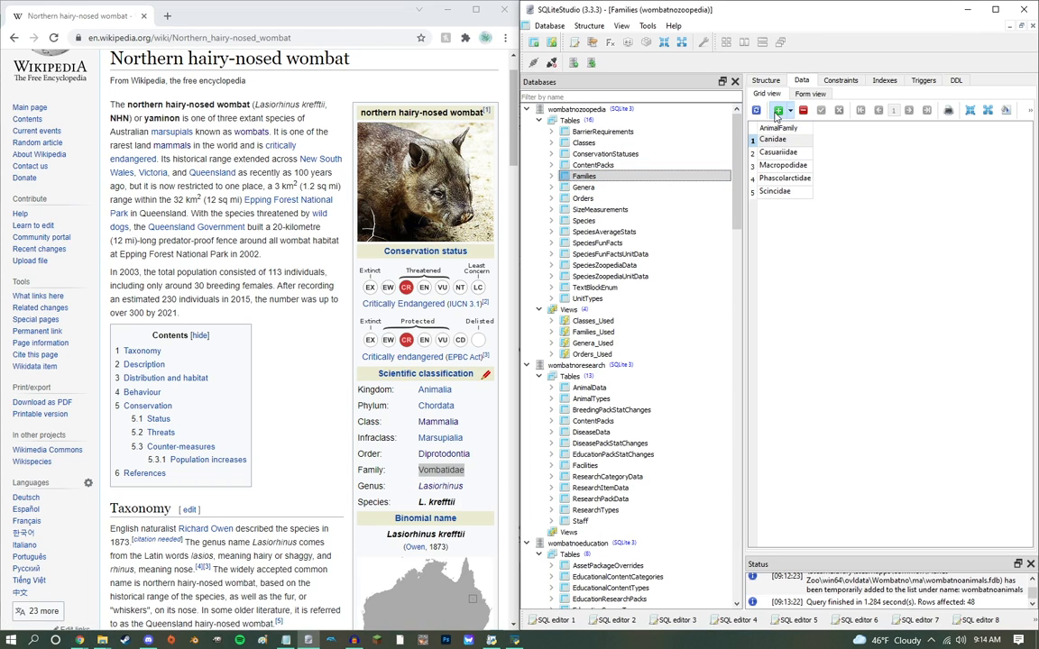
{"action": "left_click", "coordinate": [777, 111]}
{"action": "key", "text": "ctrl+v"}
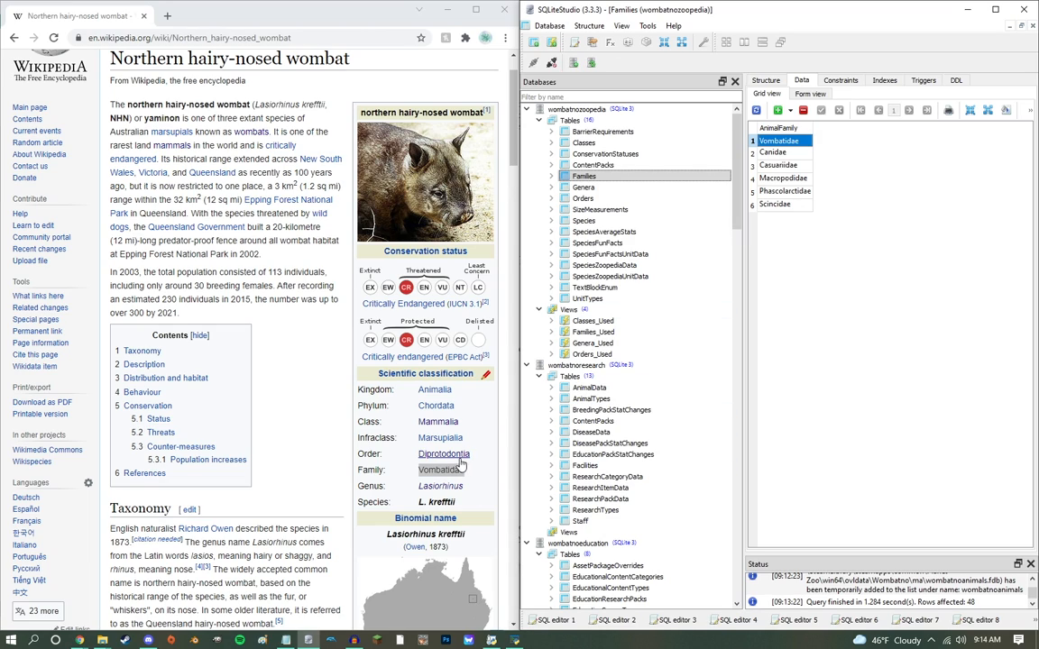
Step: Set Nobat's SpeciesGenus to Lasiorhinus and SpeciesFamily to Vombatidae in SpeciesZoopediaData and commit
{"action": "double_click", "coordinate": [604, 265]}
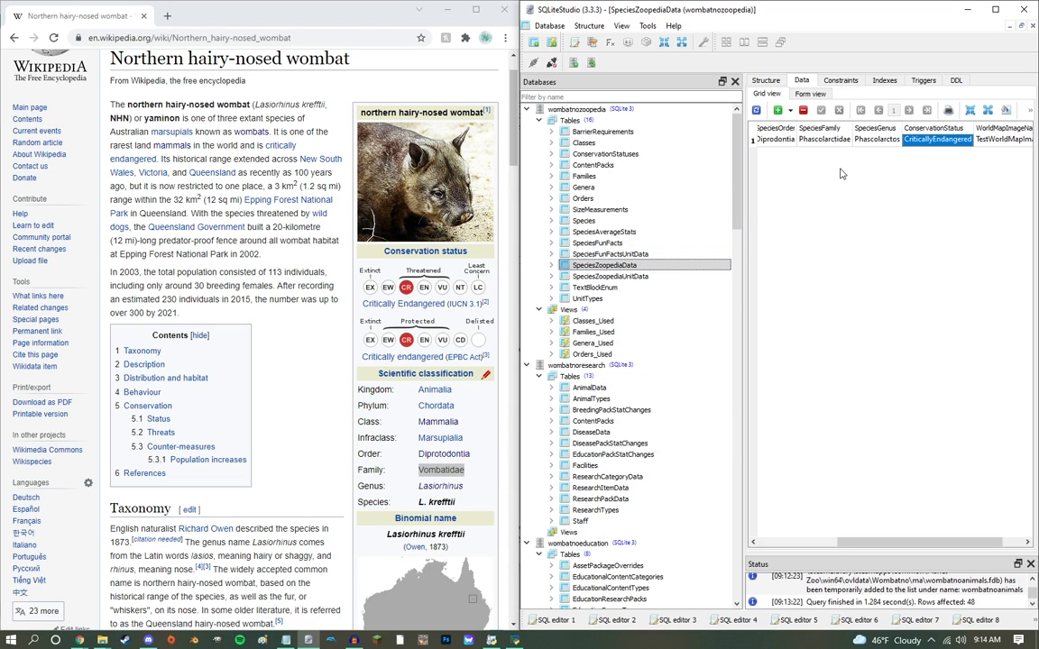
{"action": "key", "text": "Left"}
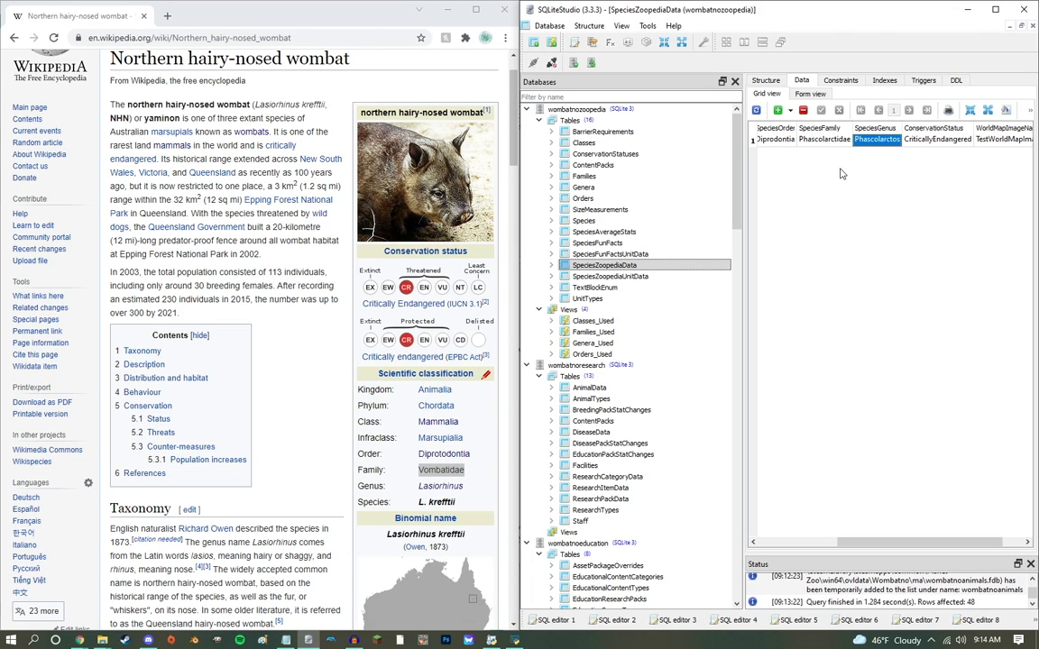
{"action": "key", "text": "Return"}
{"action": "key", "text": "Left"}
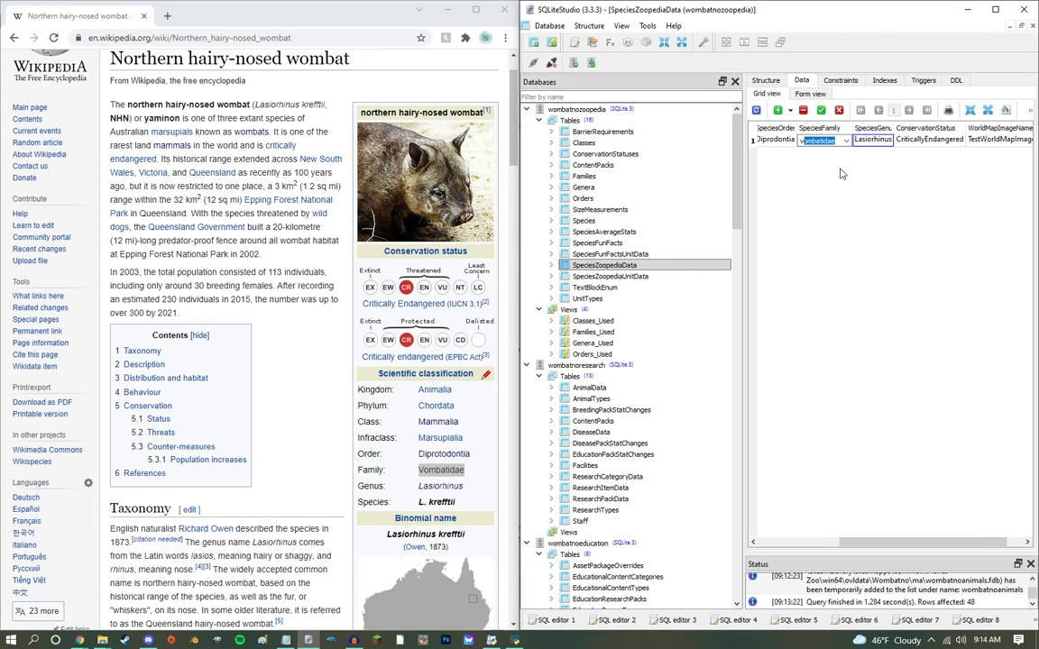
{"action": "key", "text": "Return"}
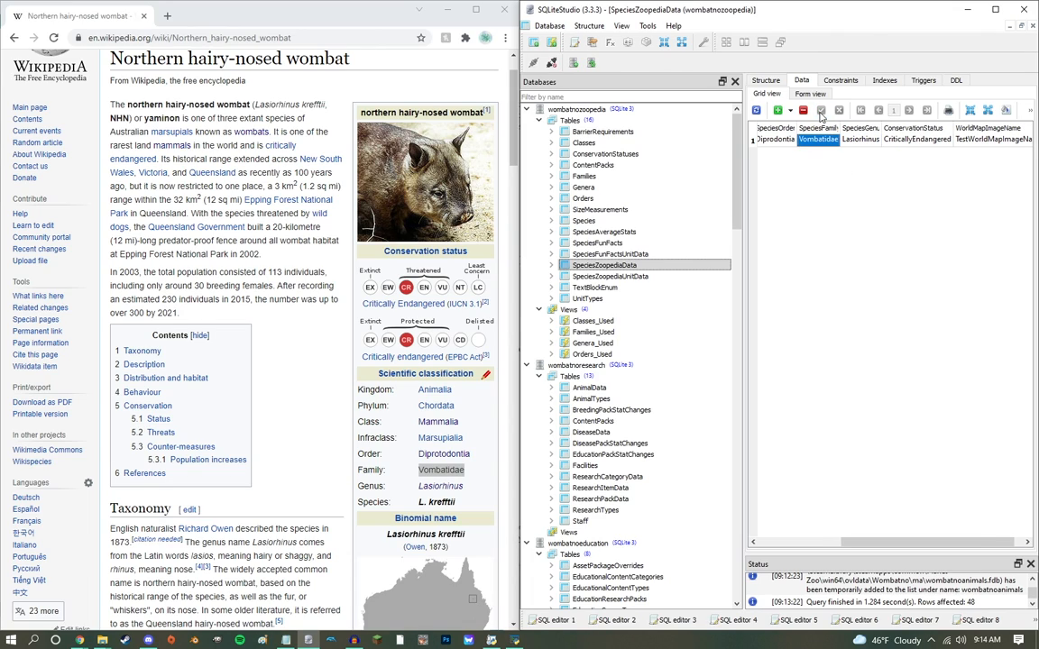
Step: Check the ConservationStatuses, Species and BarrierRequirements data of wombatnozoopedia
{"action": "left_click", "coordinate": [605, 153]}
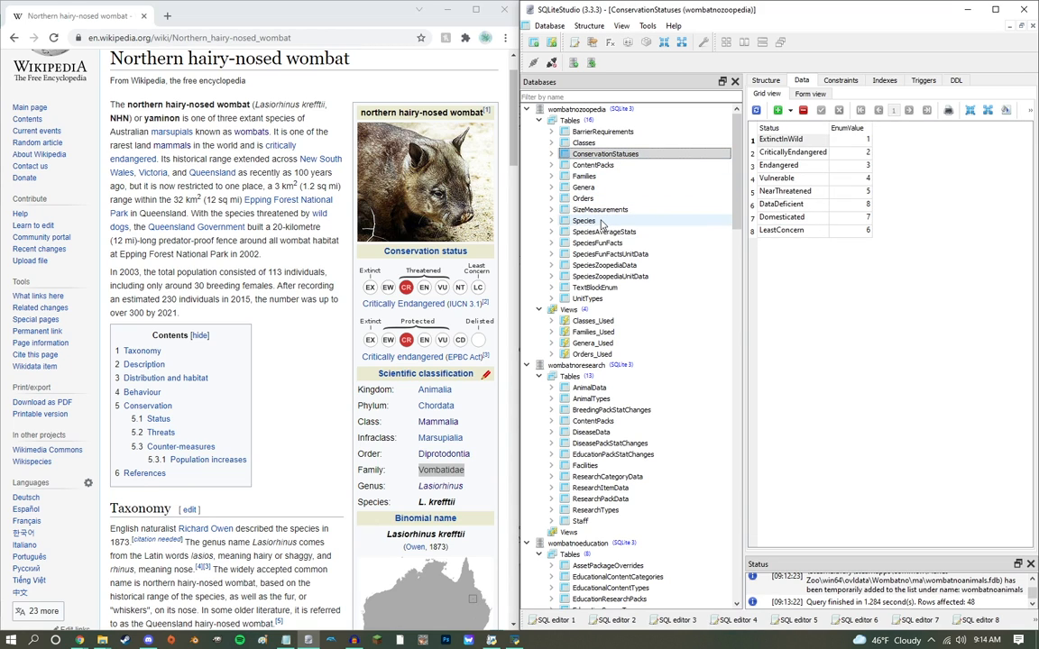
{"action": "double_click", "coordinate": [603, 222]}
{"action": "scroll", "coordinate": [604, 232], "scroll_direction": "down", "scroll_amount": 4}
{"action": "scroll", "coordinate": [598, 213], "scroll_direction": "up", "scroll_amount": 4}
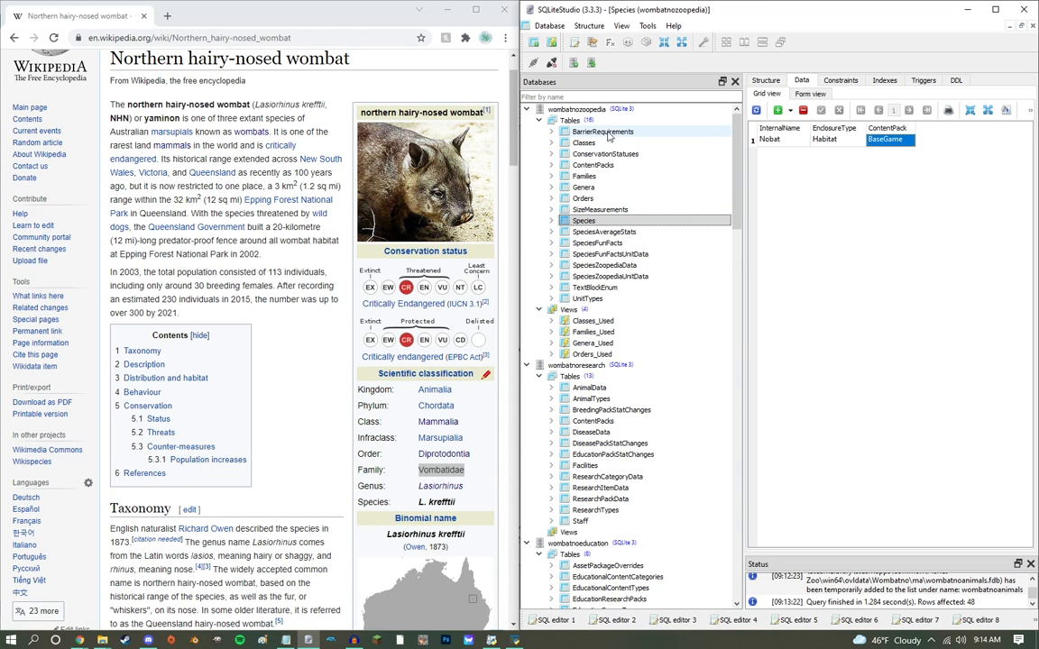
{"action": "double_click", "coordinate": [609, 132]}
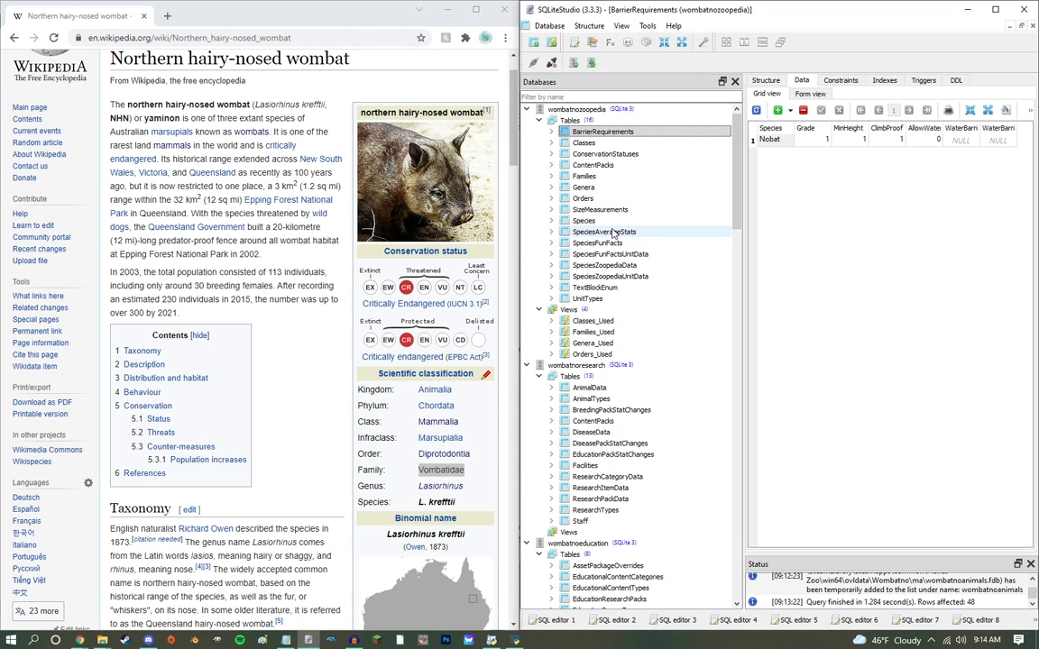
Step: Show the AnimalData table of the wombatnoresearch database
{"action": "scroll", "coordinate": [596, 217], "scroll_direction": "down", "scroll_amount": 1}
{"action": "double_click", "coordinate": [609, 410]}
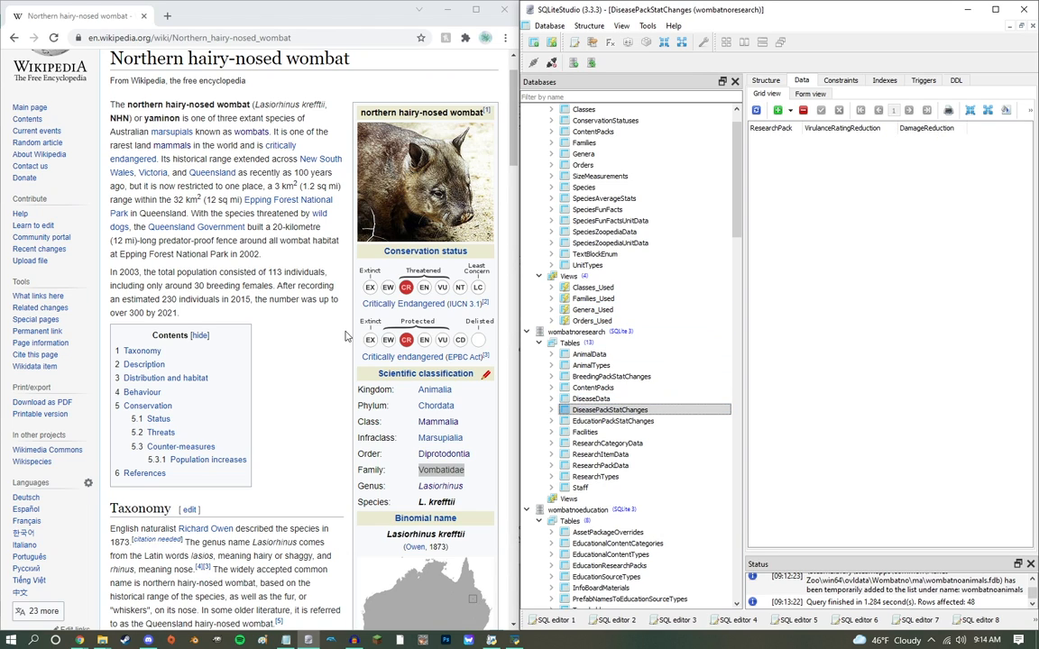
{"action": "scroll", "coordinate": [314, 305], "scroll_direction": "down", "scroll_amount": 1}
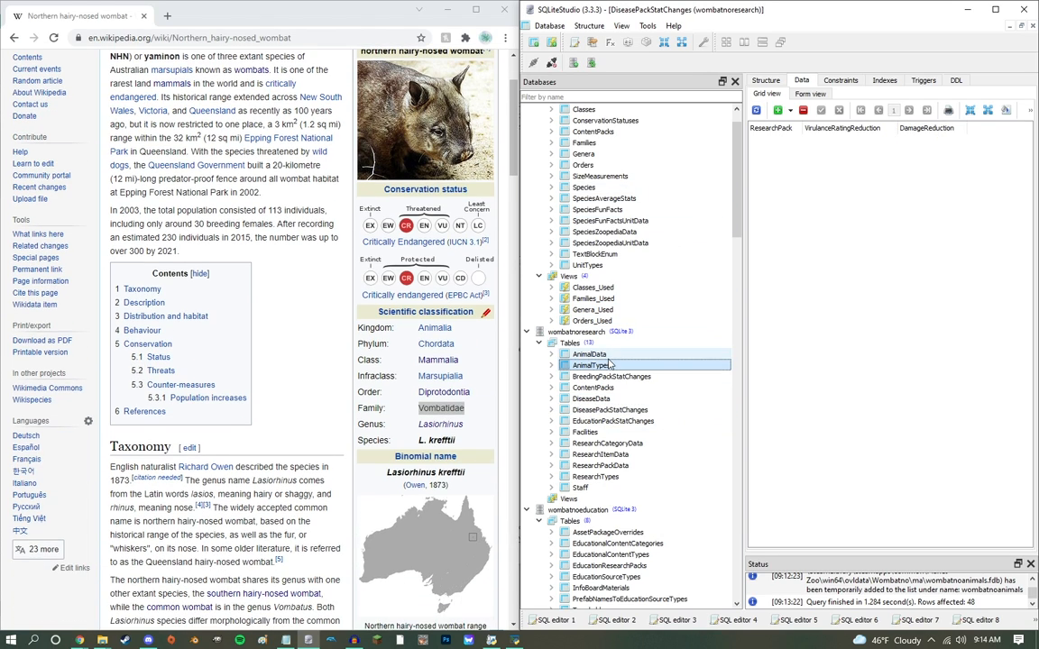
{"action": "double_click", "coordinate": [590, 355]}
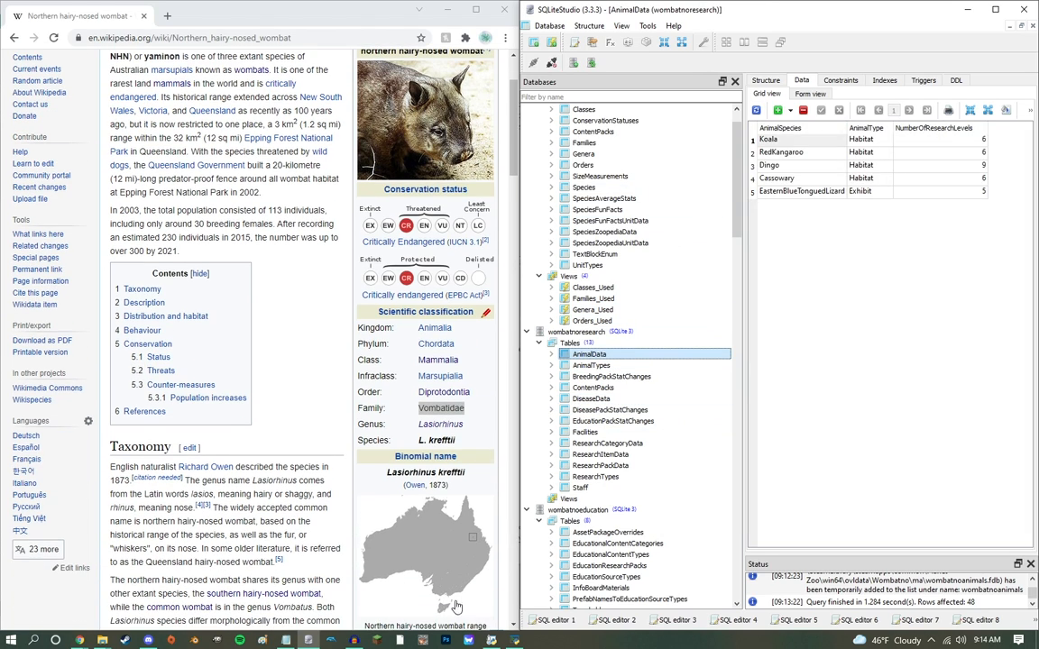
Step: Switch to Notepad and copy the whole research FDB script, down to the final delete from AnimalData
{"action": "left_click", "coordinate": [286, 640]}
{"action": "scroll", "coordinate": [253, 305], "scroll_direction": "down", "scroll_amount": 10}
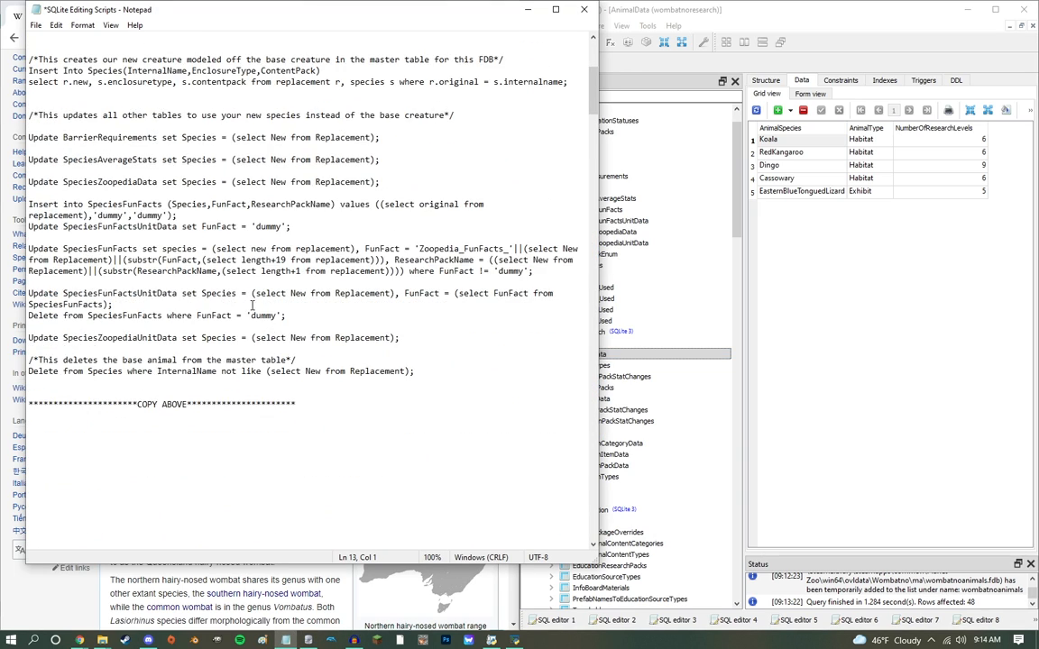
{"action": "scroll", "coordinate": [253, 305], "scroll_direction": "down", "scroll_amount": 8}
{"action": "scroll", "coordinate": [333, 424], "scroll_direction": "down", "scroll_amount": 13}
{"action": "left_click_drag", "start_coordinate": [330, 420], "coordinate": [442, 374]}
Step: Execute the research script in a new SQL editor on wombatnoresearch and show the ResearchItemData table
{"action": "left_click", "coordinate": [864, 341]}
{"action": "left_click", "coordinate": [574, 43]}
{"action": "key", "text": "ctrl+v"}
{"action": "key", "text": "ctrl+a"}
{"action": "left_click", "coordinate": [814, 86]}
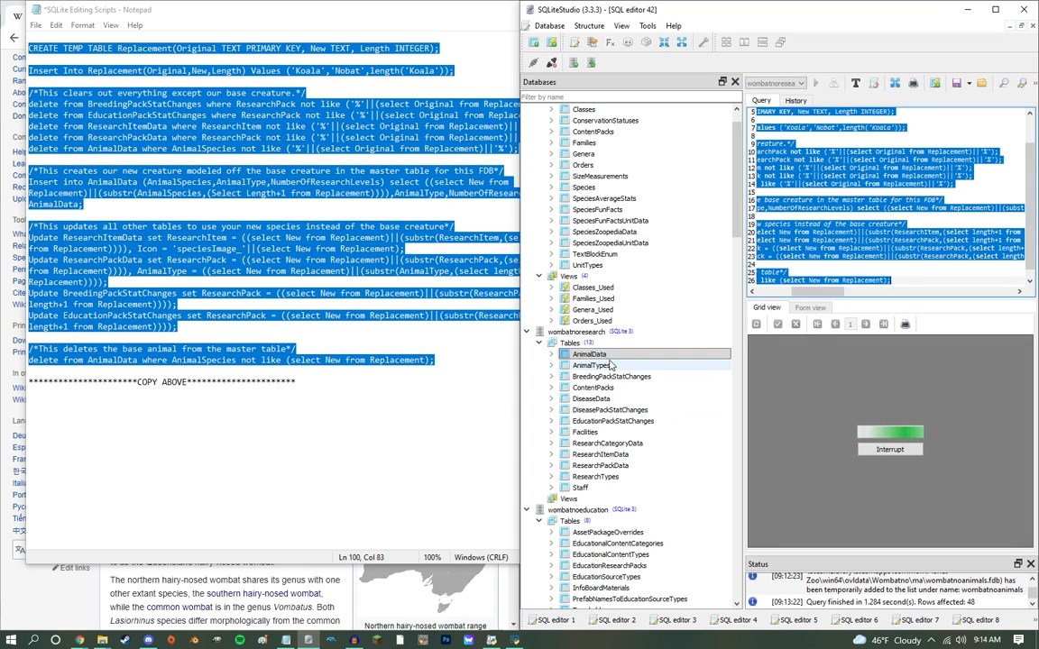
{"action": "double_click", "coordinate": [614, 456]}
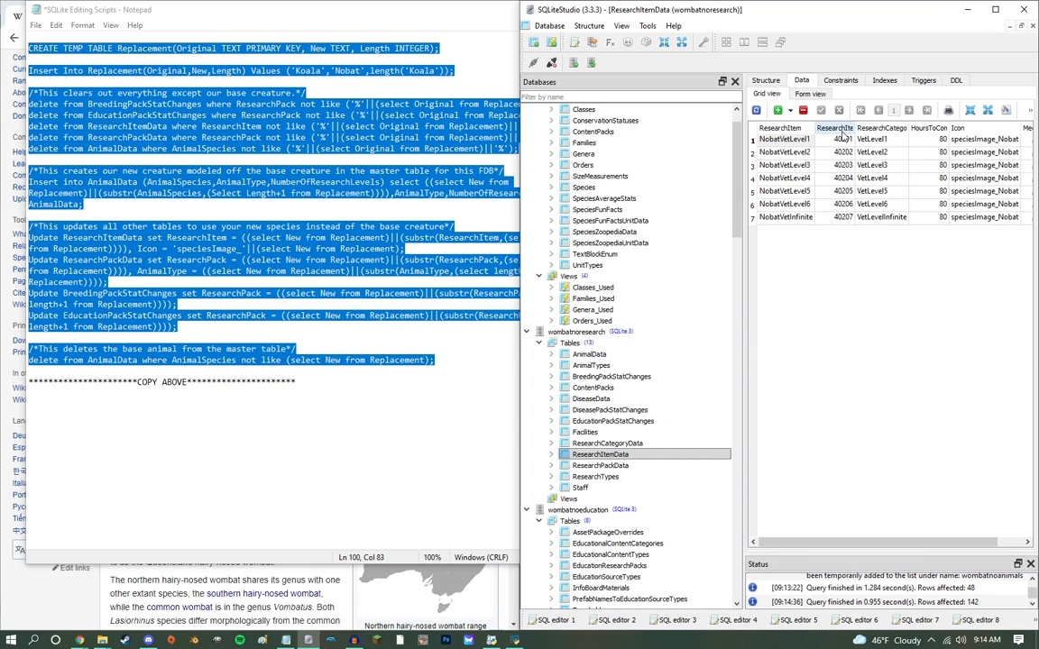
Step: Switch to the browser, create a blank Google Sheets spreadsheet, and select the ResearchItemID values of the Nobat rows in SQLiteStudio
{"action": "left_click", "coordinate": [249, 621]}
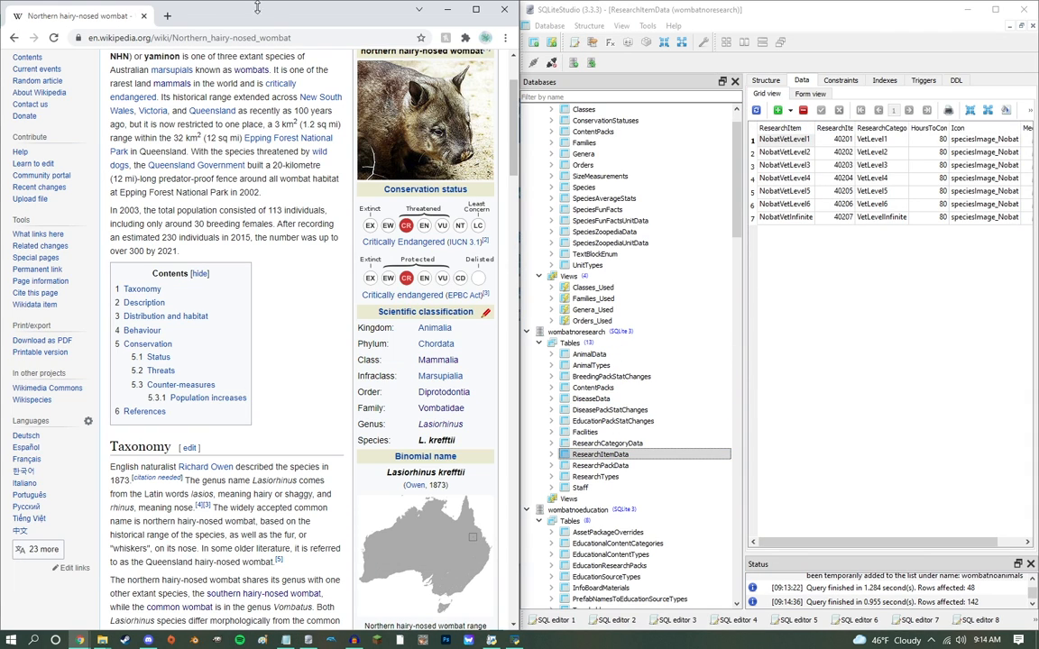
{"action": "left_click", "coordinate": [169, 19]}
{"action": "type", "text": "shee"}
{"action": "left_click", "coordinate": [175, 220]}
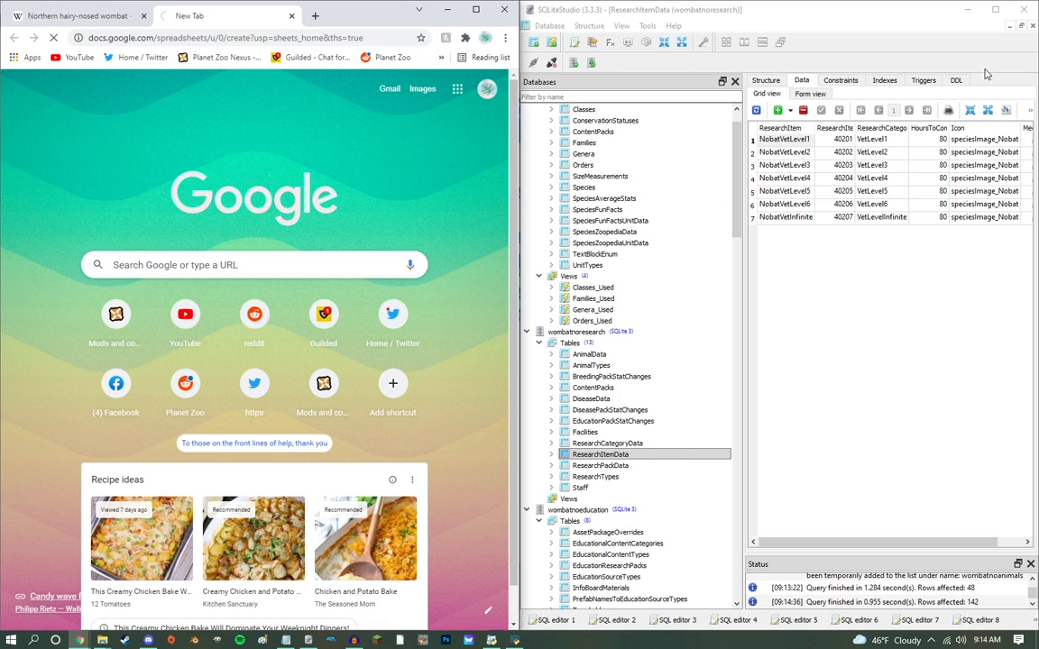
{"action": "left_click_drag", "start_coordinate": [833, 143], "coordinate": [836, 244]}
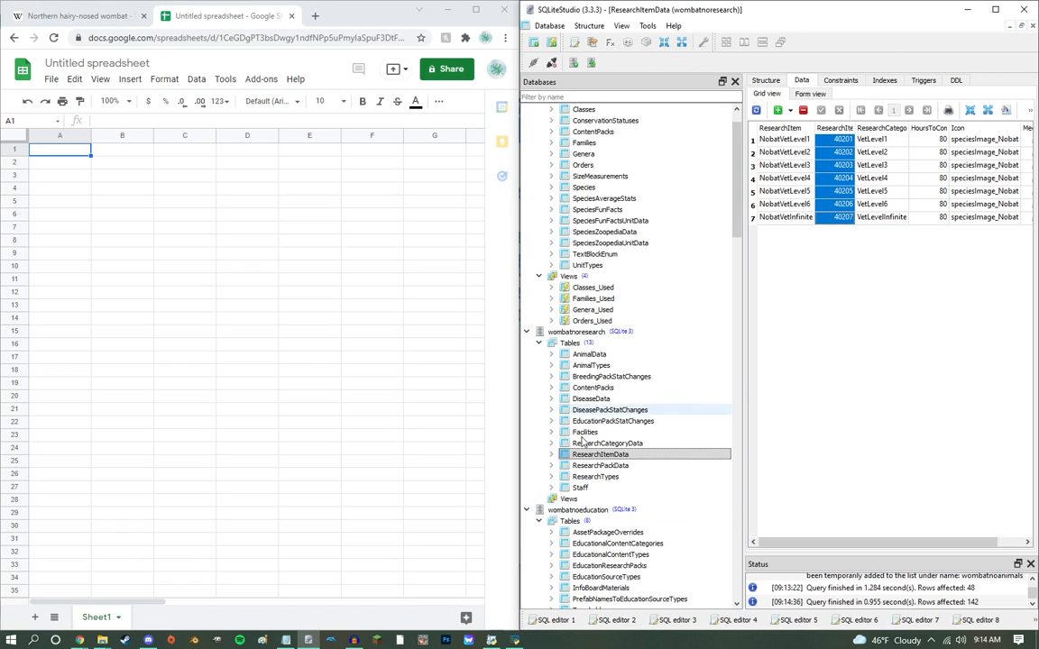
{"action": "left_click", "coordinate": [71, 149]}
{"action": "type", "text": "892348792348911"}
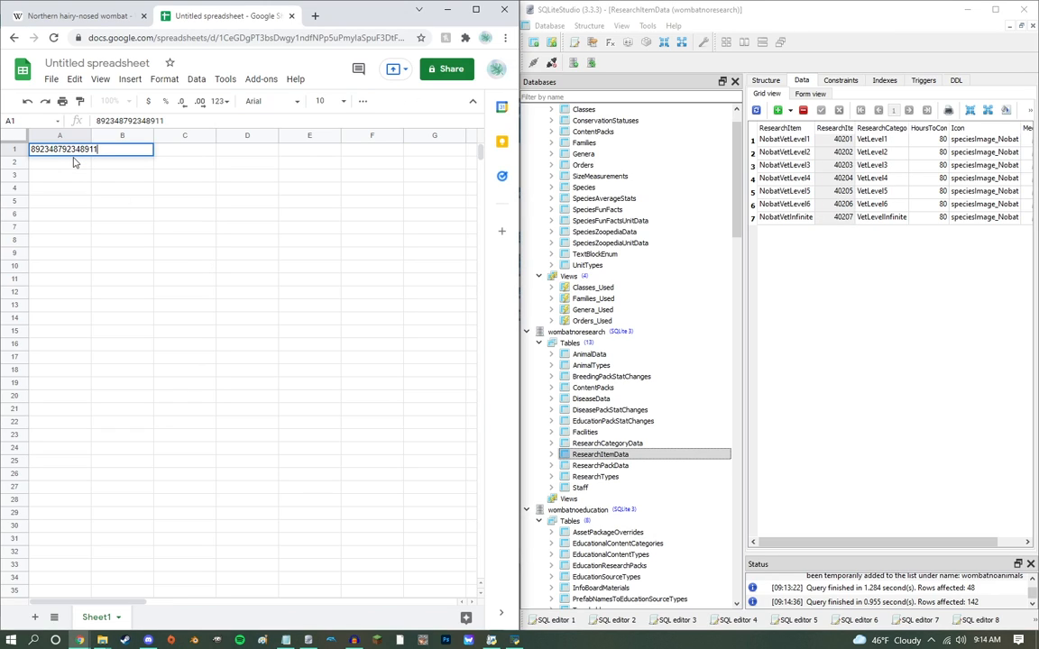
{"action": "key", "text": "Return"}
{"action": "key", "text": "Up"}
{"action": "key", "text": "ctrl+c"}
{"action": "key", "text": "Down"}
{"action": "key", "text": "ctrl+v"}
{"action": "key", "text": "Return"}
{"action": "key", "text": "Return"}
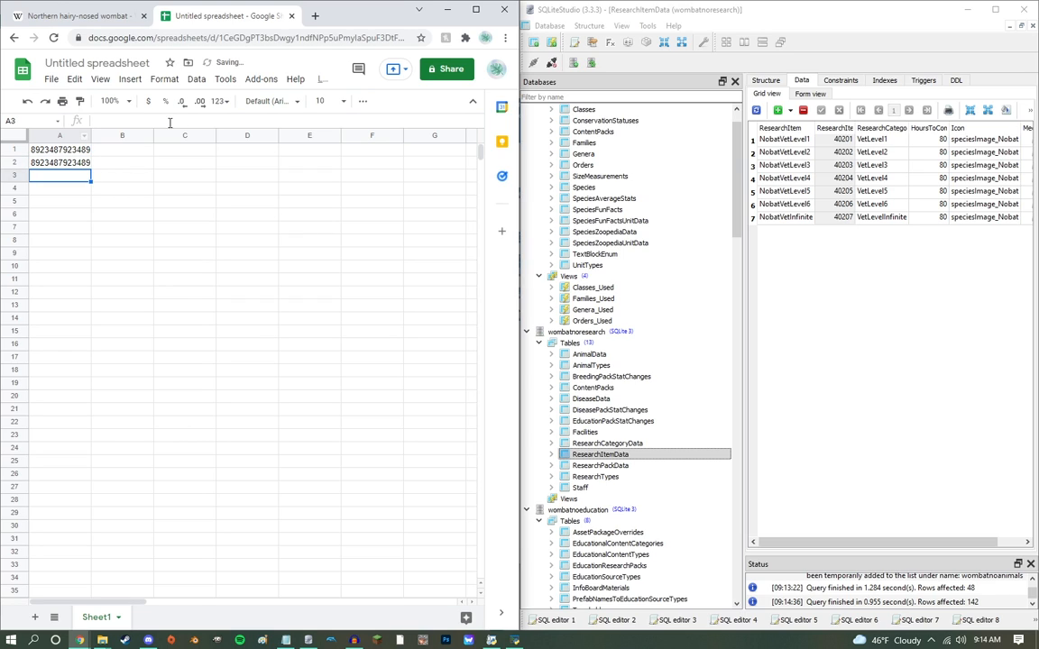
{"action": "double_click", "coordinate": [91, 137]}
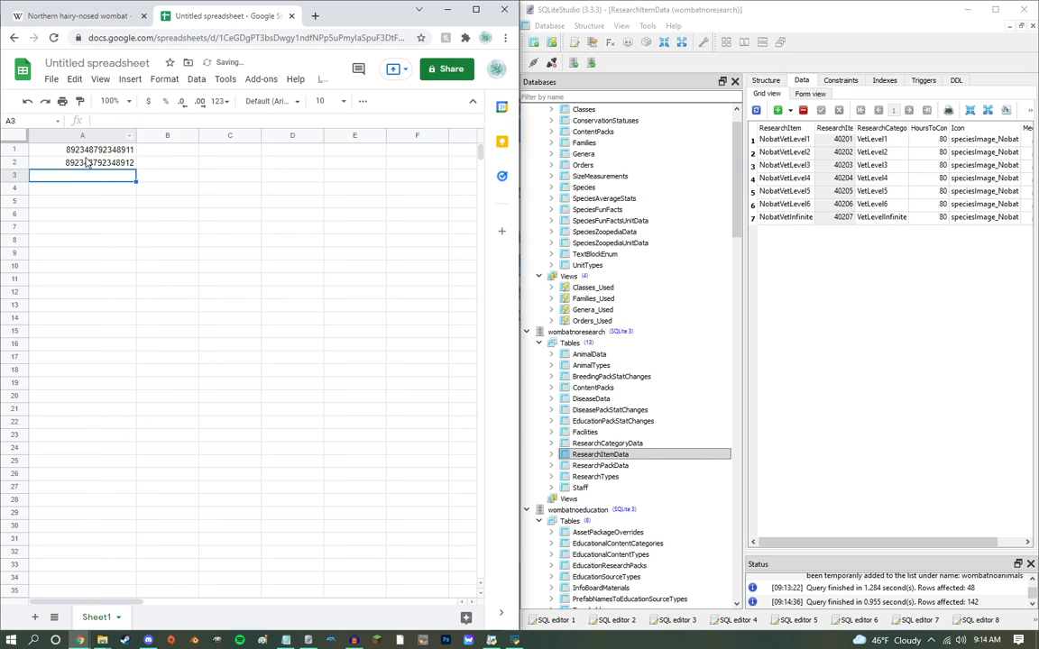
Step: Extend the number series from A1:A2 down to A25 and copy A1:A25
{"action": "left_click_drag", "start_coordinate": [85, 150], "coordinate": [89, 170]}
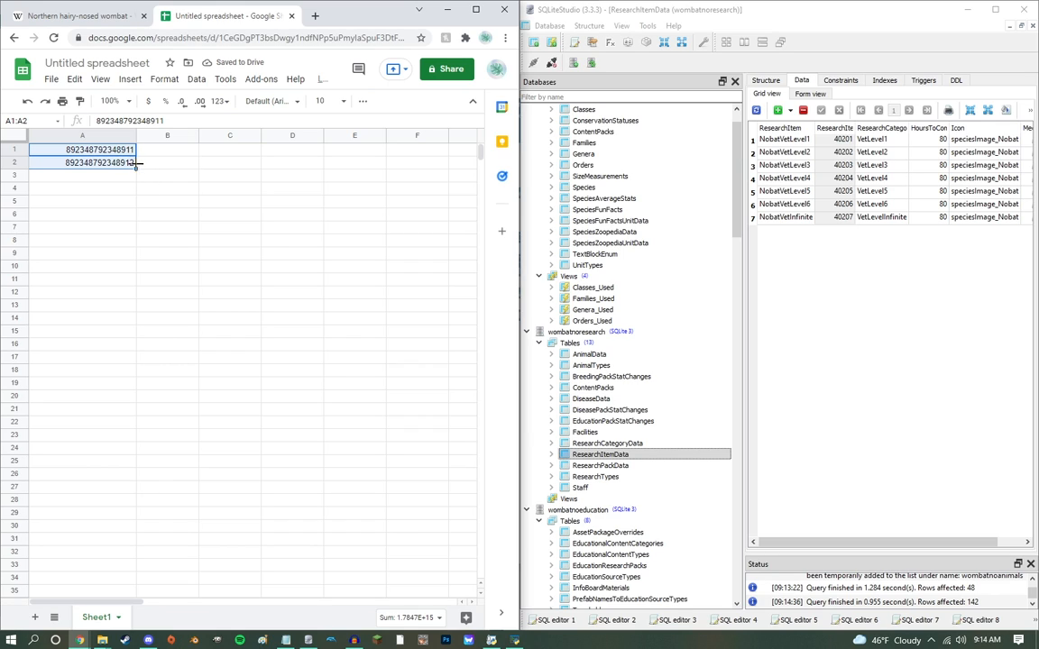
{"action": "left_click_drag", "start_coordinate": [142, 200], "coordinate": [105, 472]}
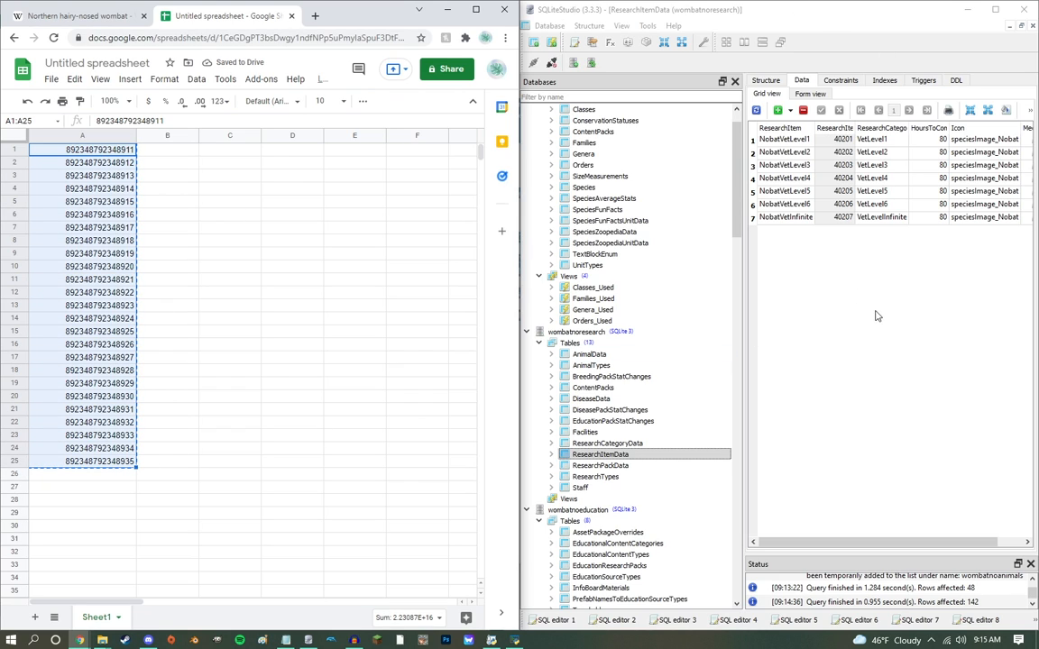
{"action": "left_click", "coordinate": [266, 307]}
{"action": "left_click_drag", "start_coordinate": [106, 150], "coordinate": [115, 465]}
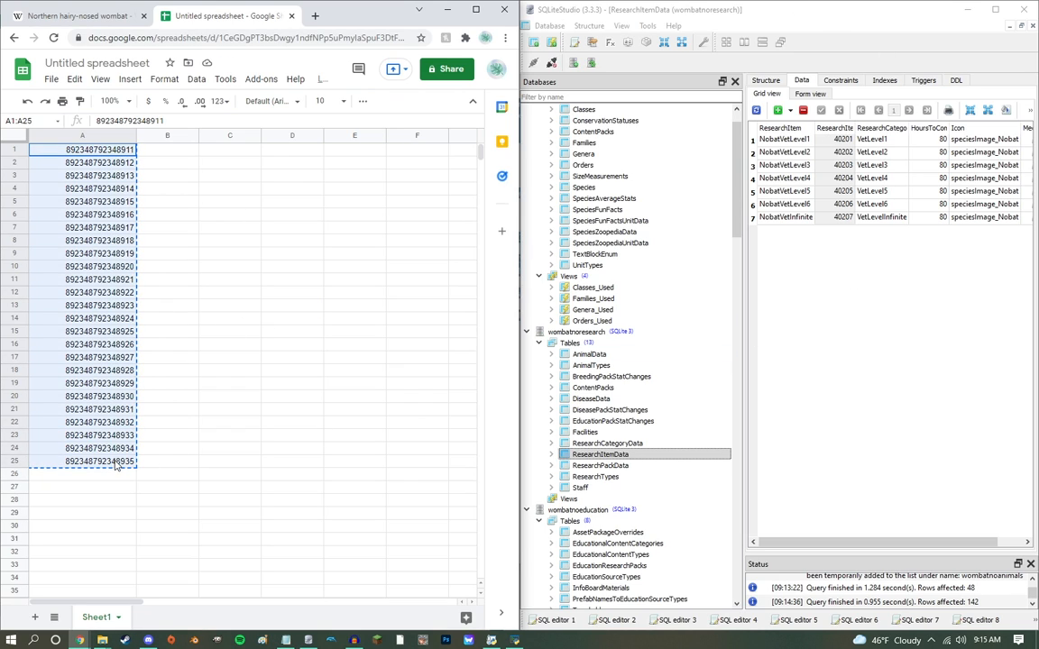
Step: Paste the copied numbers into the ResearchItemID column of ResearchItemData, starting at NobatVetLevel1, and commit the changes
{"action": "left_click", "coordinate": [834, 140]}
{"action": "key", "text": "ctrl+v"}
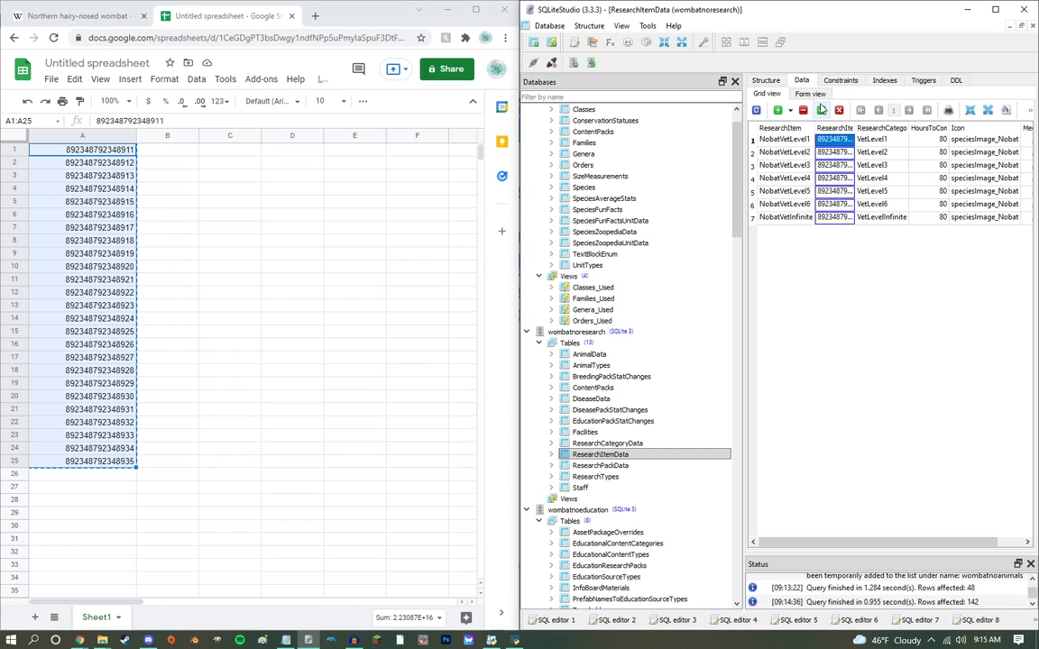
{"action": "left_click", "coordinate": [821, 110]}
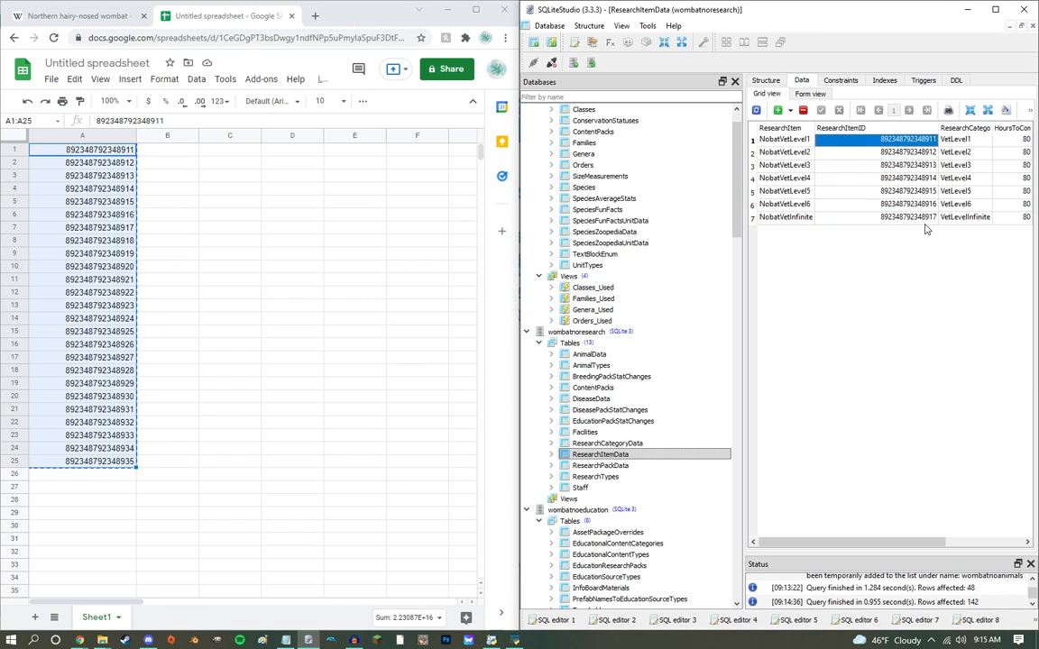
Step: Copy A8:A25, paste the numbers into the ResearchPackID column of ResearchPackData, commit the changes and widen the column
{"action": "left_click_drag", "start_coordinate": [108, 241], "coordinate": [110, 470]}
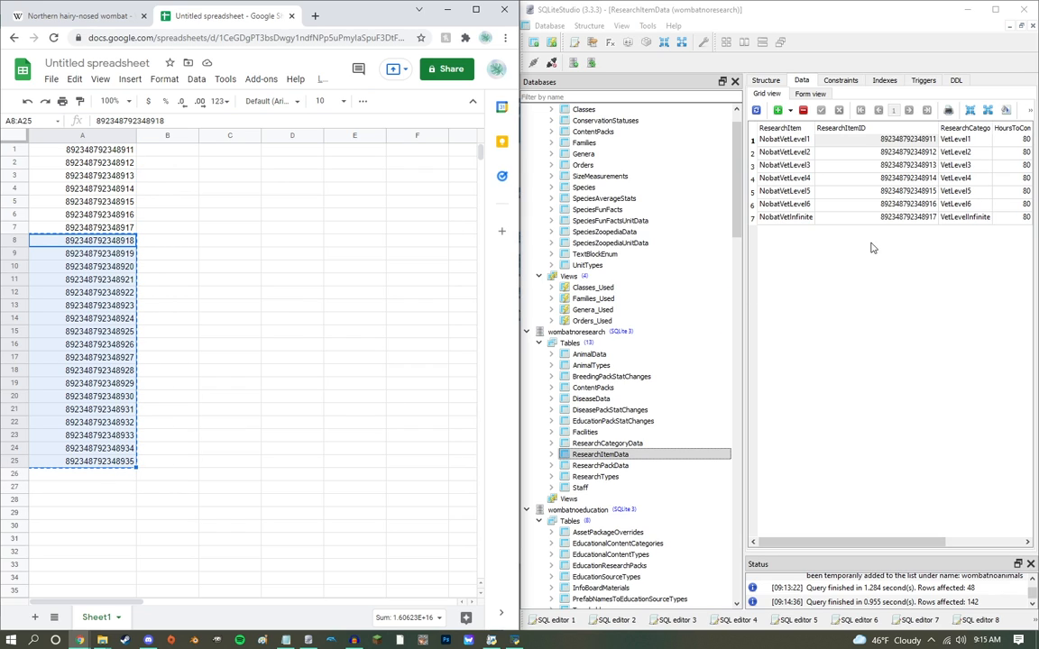
{"action": "left_click", "coordinate": [632, 465]}
{"action": "left_click", "coordinate": [858, 140]}
{"action": "key", "text": "ctrl+v"}
{"action": "left_click", "coordinate": [821, 110]}
{"action": "left_click_drag", "start_coordinate": [870, 128], "coordinate": [923, 133]}
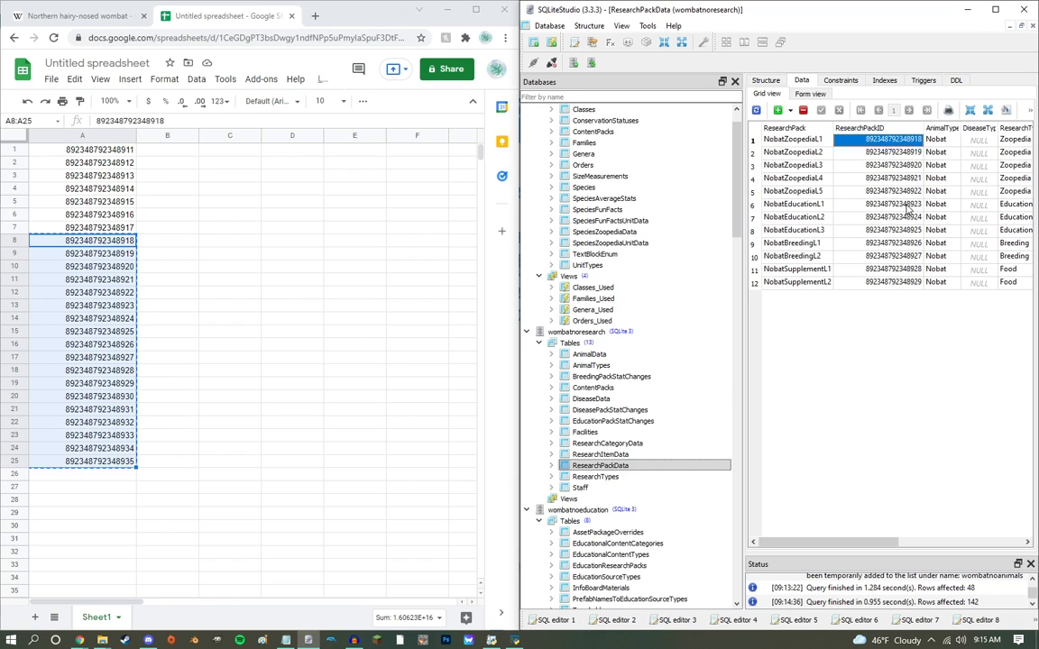
Step: Show the EducationalContentTypes table of wombatnoeducation, and copy the education script from Notepad through the final delete from EducationalContentTypes
{"action": "scroll", "coordinate": [597, 327], "scroll_direction": "down", "scroll_amount": 7}
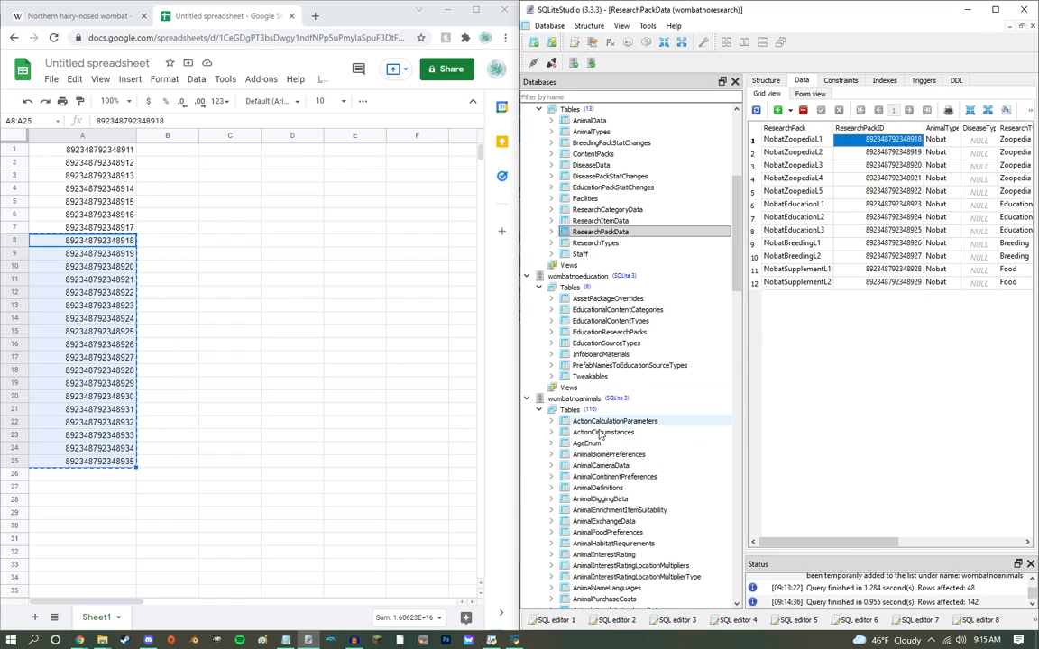
{"action": "double_click", "coordinate": [611, 321]}
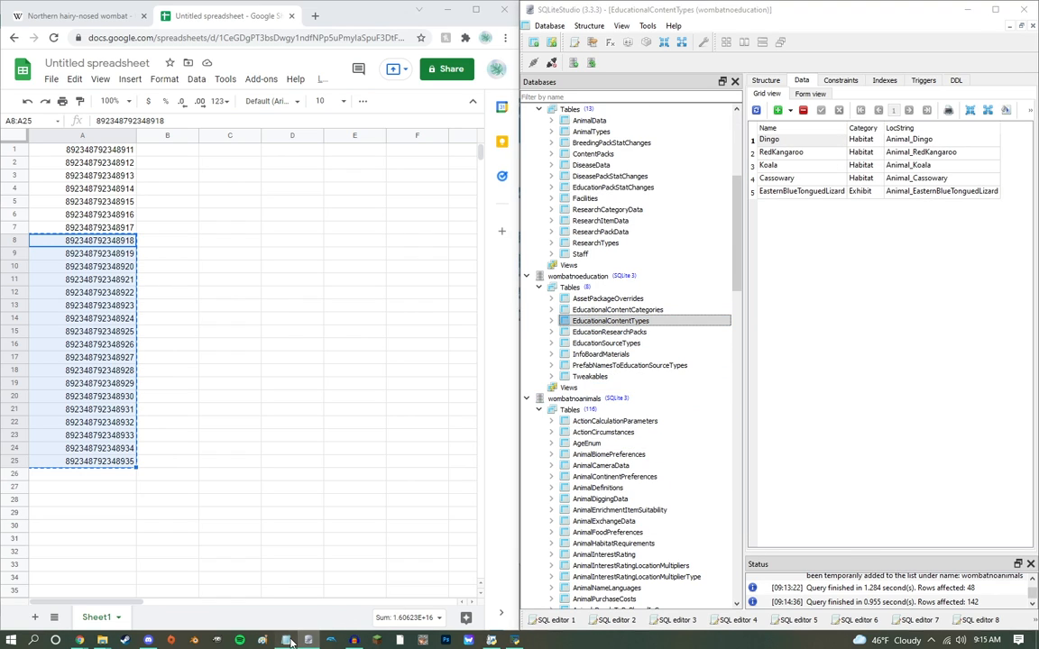
{"action": "left_click", "coordinate": [287, 640]}
{"action": "scroll", "coordinate": [113, 355], "scroll_direction": "down", "scroll_amount": 15}
{"action": "left_click_drag", "start_coordinate": [336, 262], "coordinate": [475, 272]}
{"action": "left_click", "coordinate": [885, 319]}
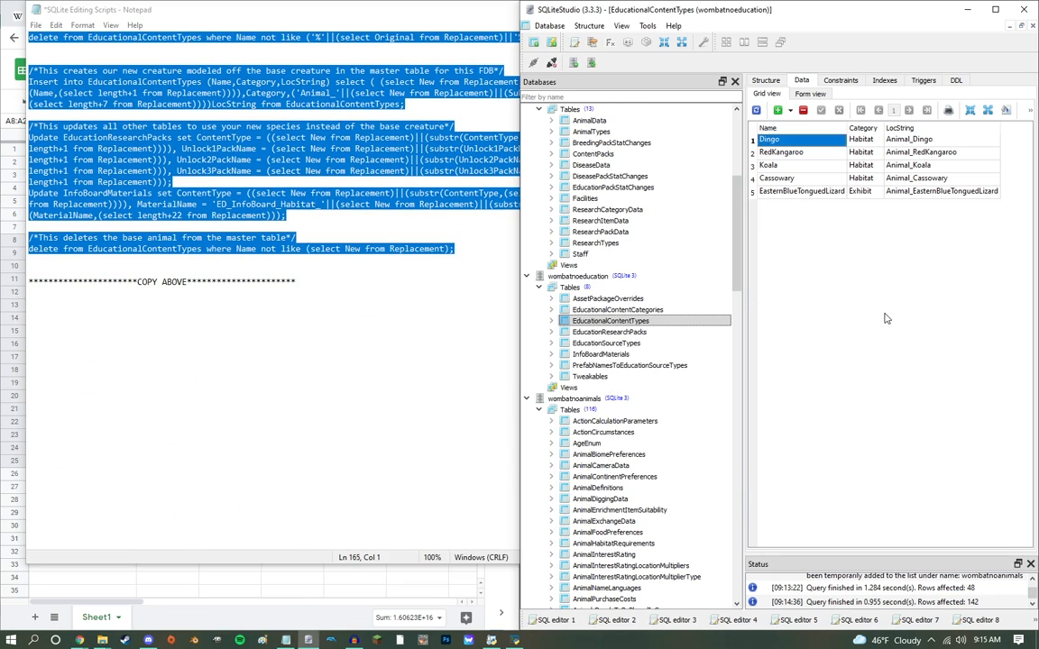
Step: Execute the education script in a new SQL editor on wombatnoeducation and show the EducationResearchPacks table
{"action": "left_click", "coordinate": [533, 63]}
{"action": "key", "text": "ctrl+v"}
{"action": "left_click", "coordinate": [816, 85]}
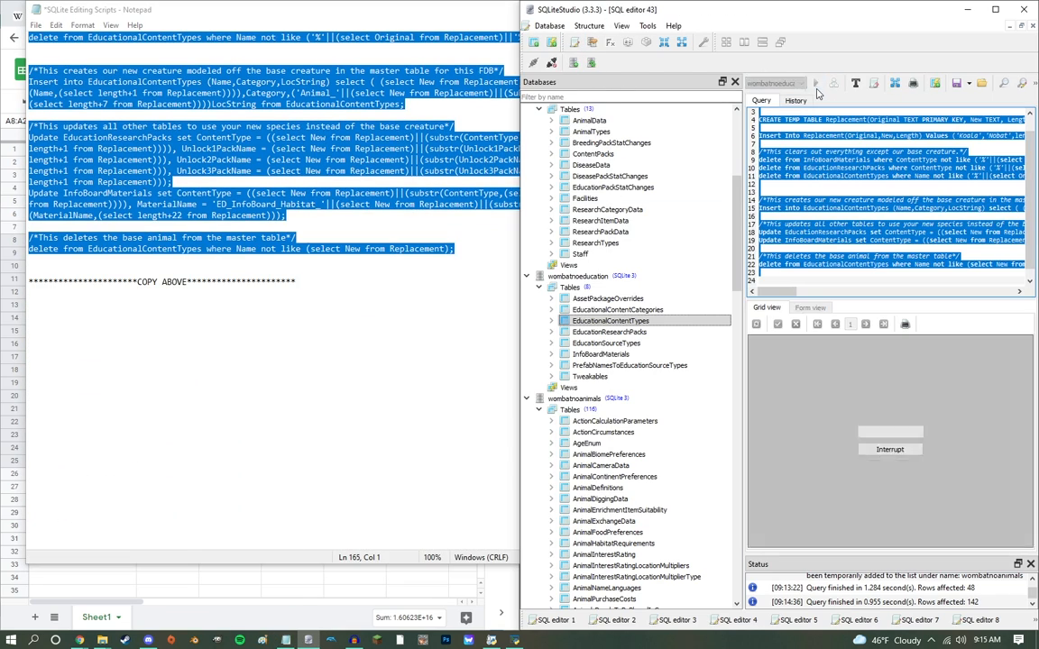
{"action": "double_click", "coordinate": [640, 345]}
{"action": "double_click", "coordinate": [634, 331]}
{"action": "left_click", "coordinate": [793, 125]}
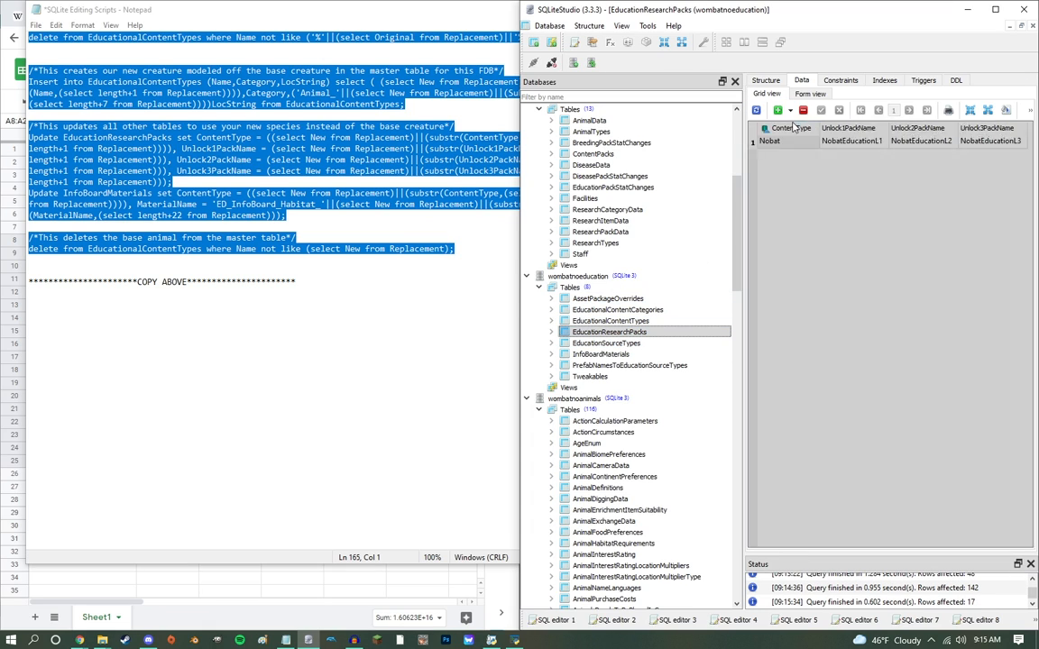
Step: Show the AnimalDefinitions table of wombatnoanimals and copy the animals script from Notepad through the final delete from AnimalDefinitions
{"action": "scroll", "coordinate": [622, 289], "scroll_direction": "down", "scroll_amount": 6}
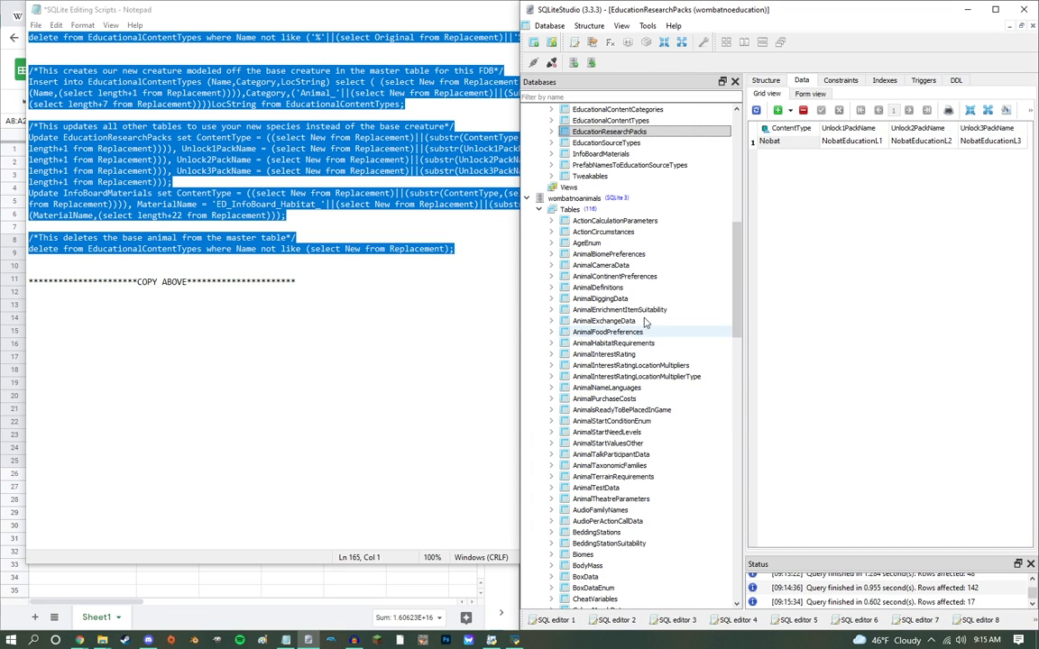
{"action": "double_click", "coordinate": [599, 287]}
{"action": "left_click", "coordinate": [209, 375]}
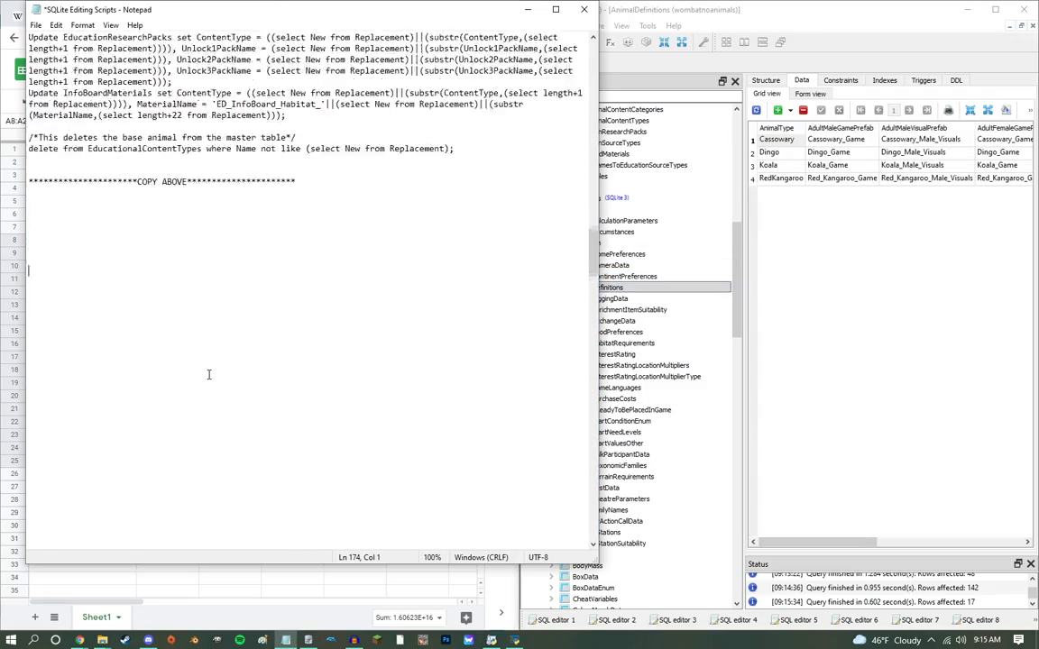
{"action": "scroll", "coordinate": [208, 375], "scroll_direction": "up", "scroll_amount": 10}
{"action": "left_click_drag", "start_coordinate": [356, 315], "coordinate": [481, 513]}
{"action": "left_click", "coordinate": [679, 136]}
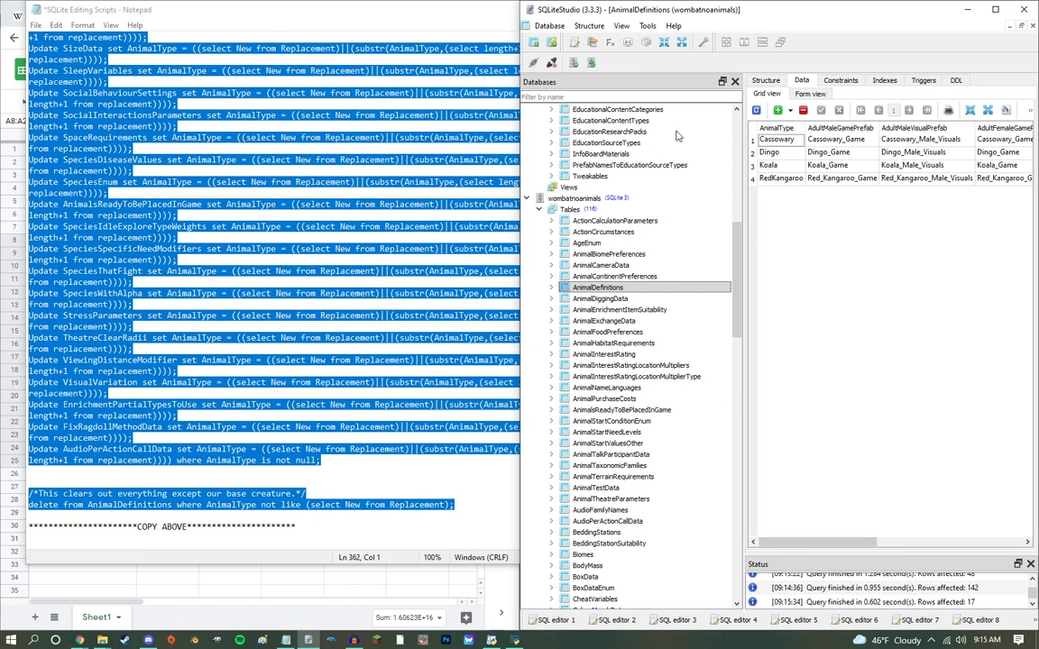
Step: Try to execute the animals script in a new SQL editor on wombatnoanimals, and check the AnimalDefinitions table
{"action": "left_click", "coordinate": [582, 42]}
{"action": "key", "text": "ctrl+v"}
{"action": "key", "text": "F9"}
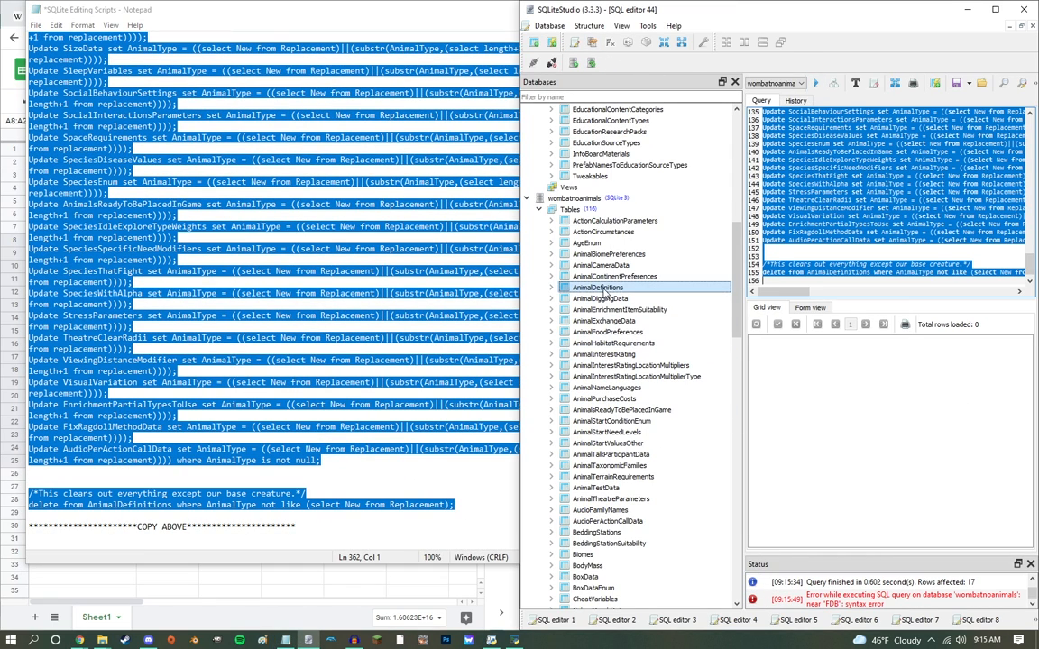
{"action": "double_click", "coordinate": [622, 287]}
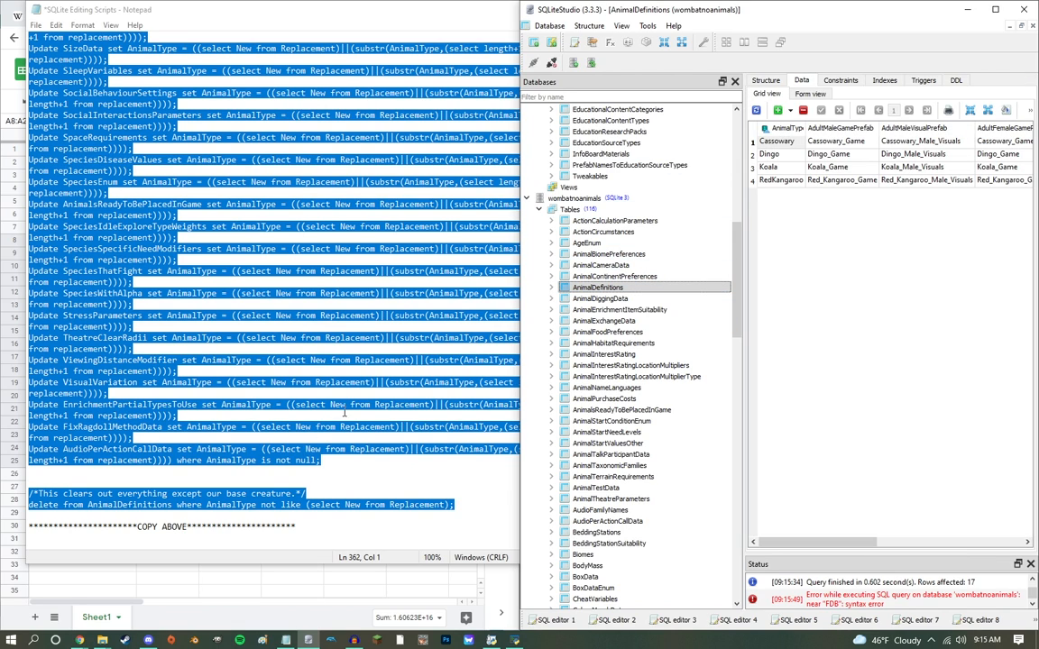
Step: Collapse and re-expand the wombatnoanimals database, then check its AnimalBiomePreferences and AnimalDefinitions data sorted by AnimalType
{"action": "left_click", "coordinate": [347, 406]}
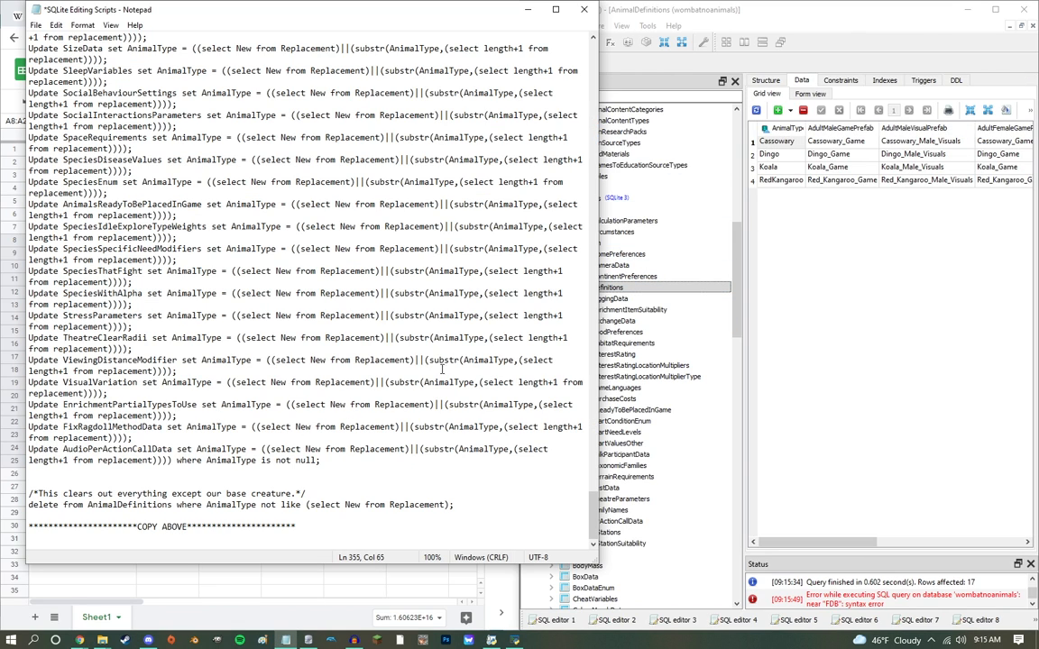
{"action": "double_click", "coordinate": [673, 200]}
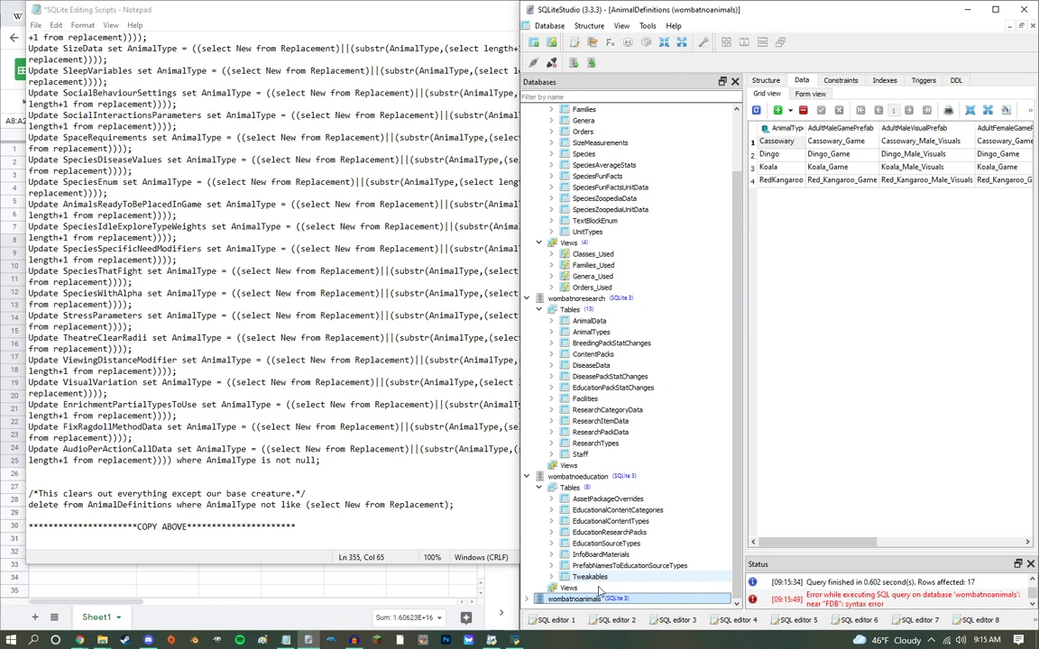
{"action": "double_click", "coordinate": [577, 599]}
{"action": "double_click", "coordinate": [609, 522]}
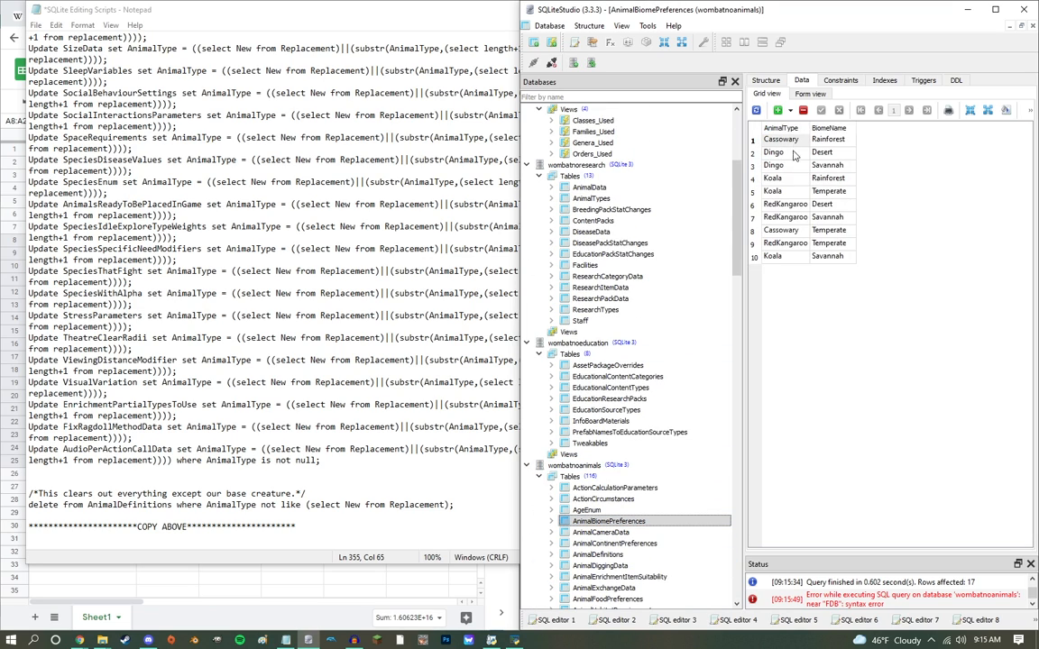
{"action": "scroll", "coordinate": [631, 424], "scroll_direction": "down", "scroll_amount": 4}
{"action": "left_click", "coordinate": [616, 422]}
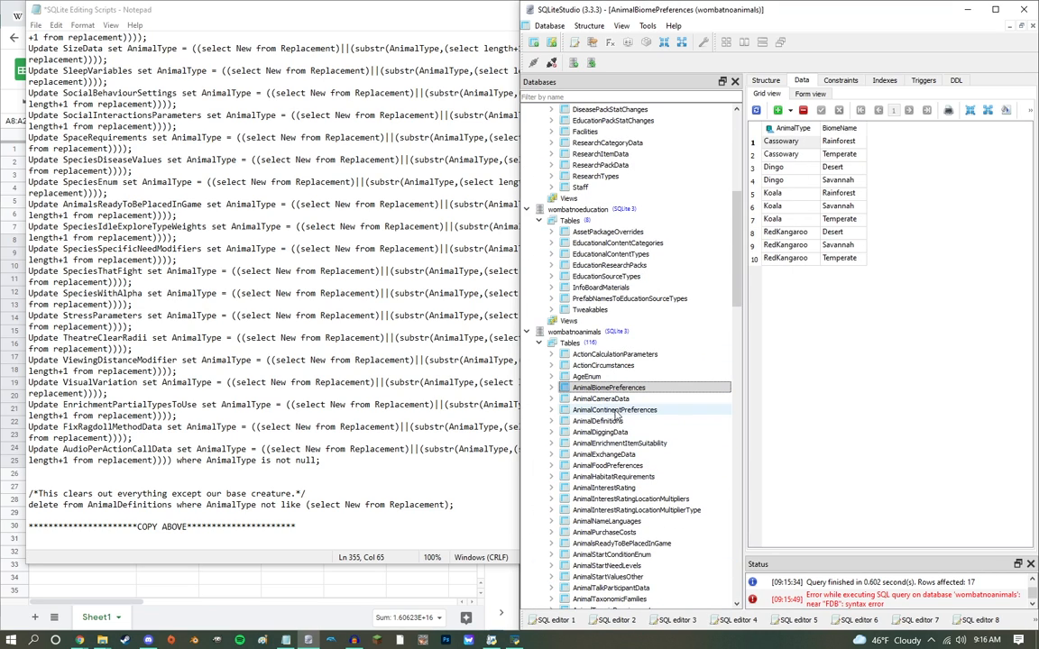
{"action": "double_click", "coordinate": [616, 422]}
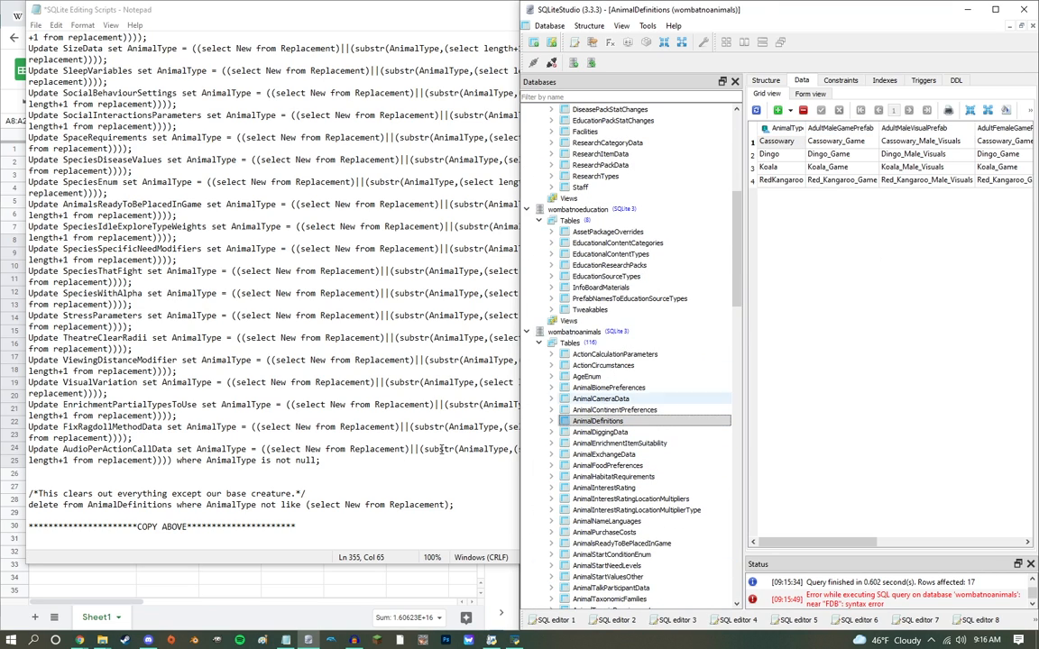
Step: Open the text file Scripts - Koala from the Documents folder in Notepad
{"action": "left_click", "coordinate": [37, 26]}
{"action": "left_click", "coordinate": [54, 67]}
{"action": "left_click", "coordinate": [537, 336]}
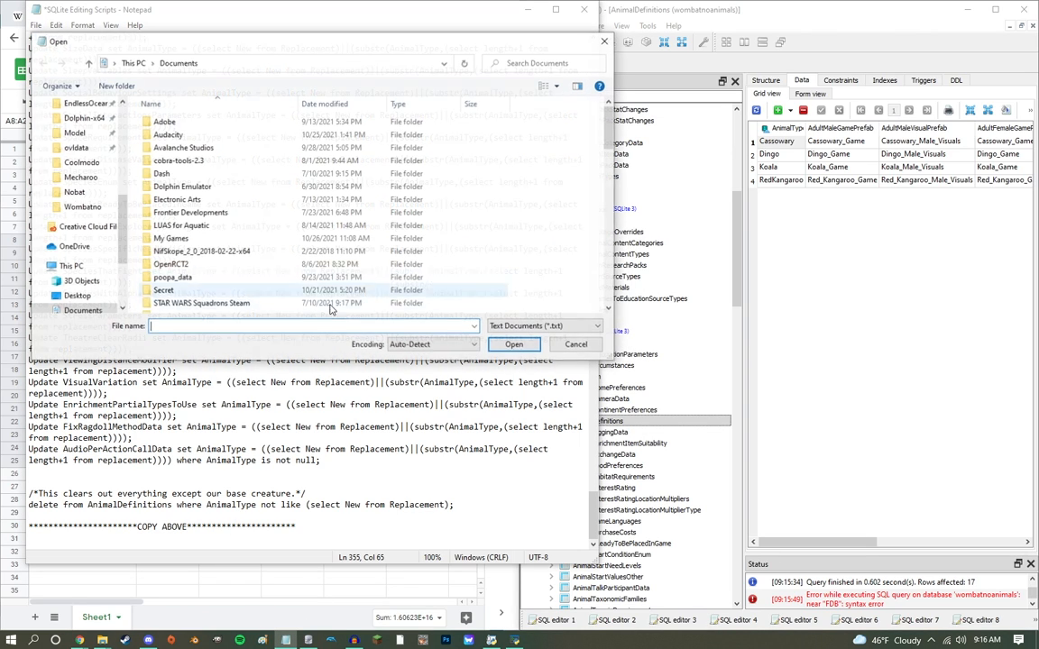
{"action": "scroll", "coordinate": [424, 262], "scroll_direction": "down", "scroll_amount": 10}
{"action": "scroll", "coordinate": [230, 261], "scroll_direction": "down", "scroll_amount": 4}
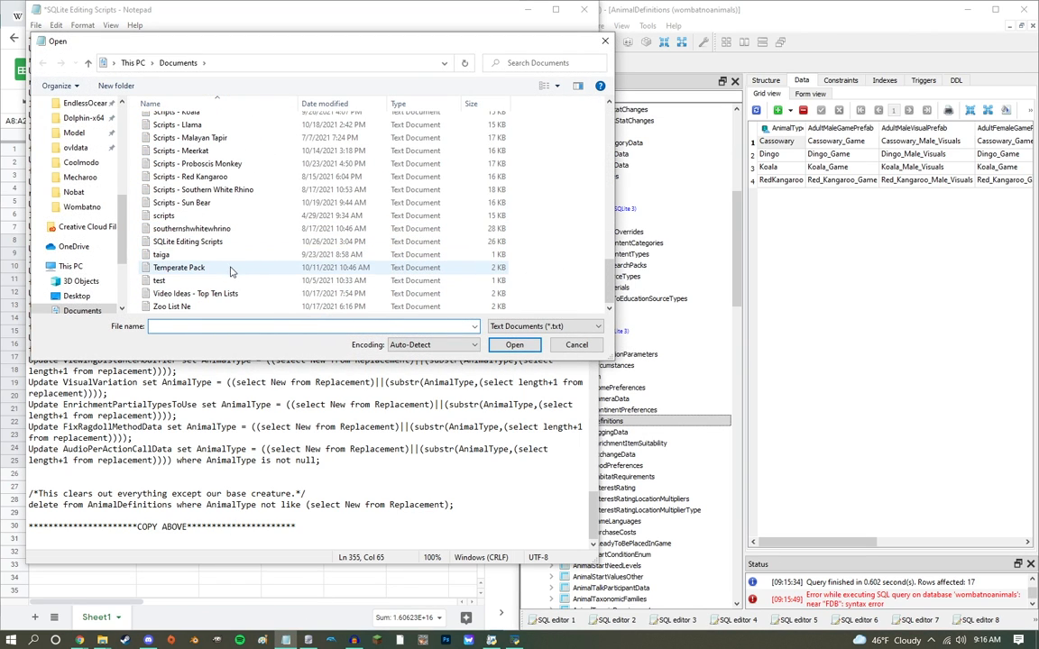
{"action": "scroll", "coordinate": [232, 244], "scroll_direction": "up", "scroll_amount": 3}
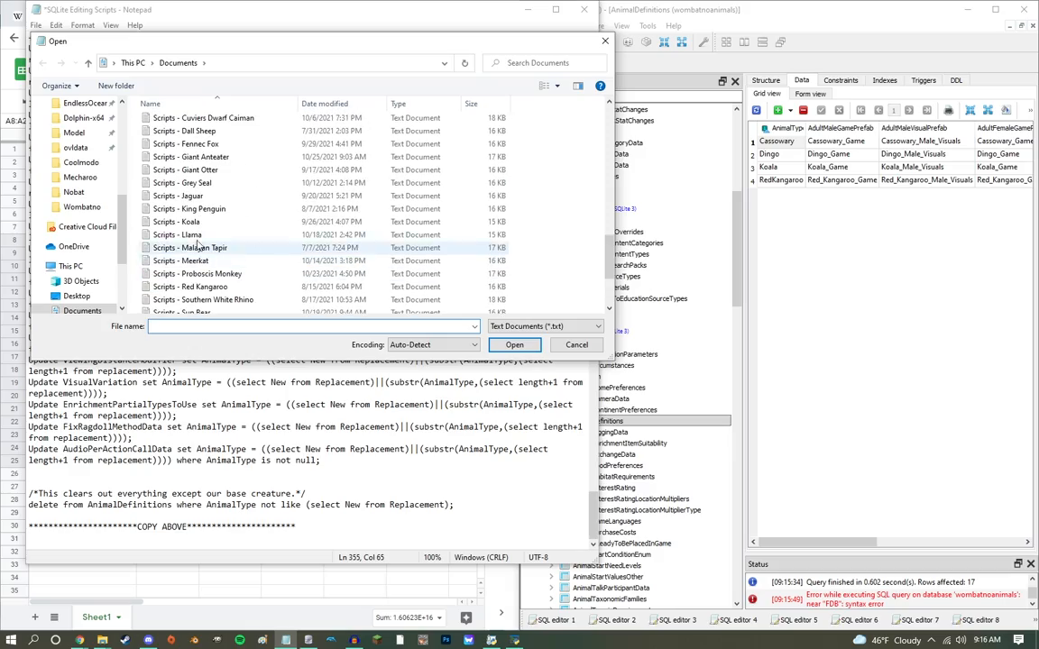
{"action": "left_click", "coordinate": [193, 225]}
{"action": "double_click", "coordinate": [193, 225]}
Step: Copy the FDB Animals delete statements that keep only Koala, down to the TemporaryFoodVisualOffsetModifier line
{"action": "scroll", "coordinate": [540, 321], "scroll_direction": "down", "scroll_amount": 20}
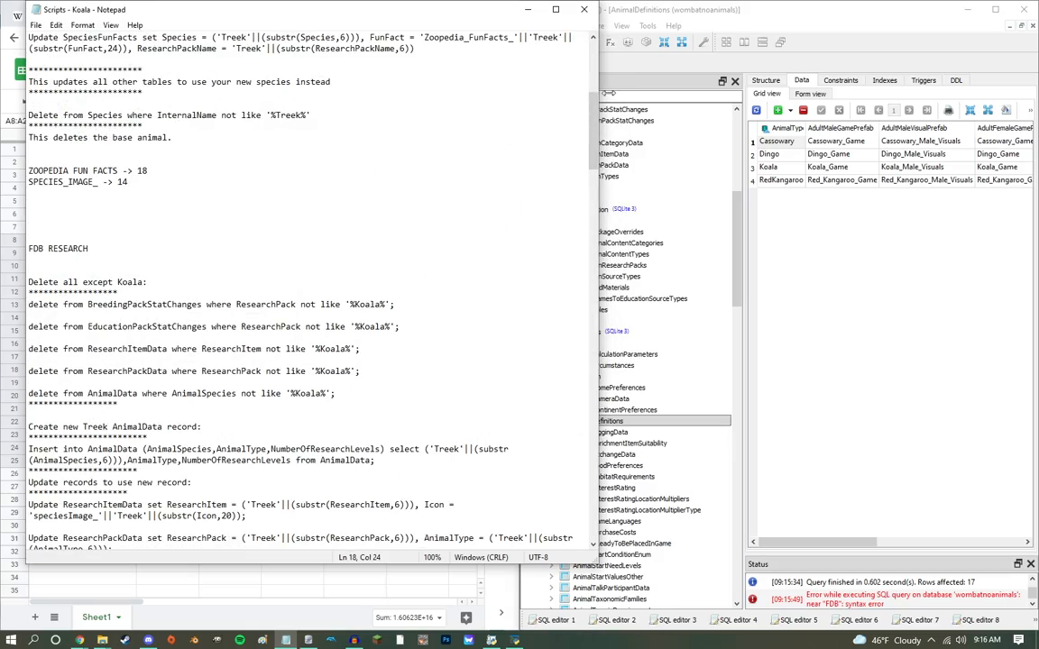
{"action": "scroll", "coordinate": [537, 289], "scroll_direction": "up", "scroll_amount": 13}
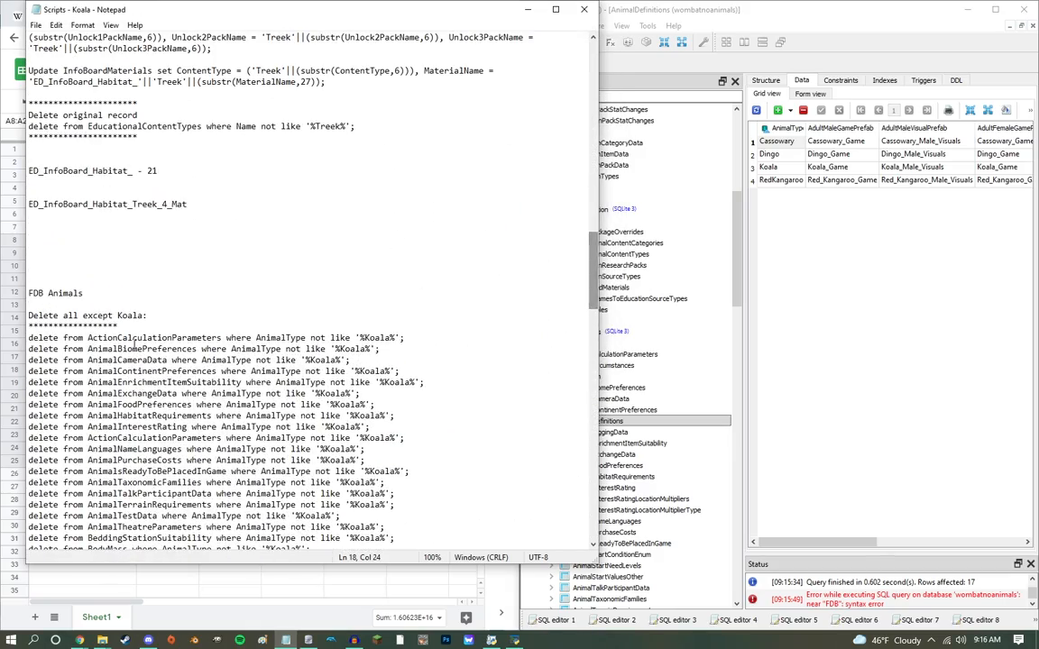
{"action": "left_click_drag", "start_coordinate": [136, 333], "coordinate": [442, 367]}
{"action": "key", "text": "ctrl+c"}
Step: Close the AnimalDefinitions table and execute the copied Koala delete statements in a new SQL editor on wombatnoanimals
{"action": "left_click", "coordinate": [902, 248]}
{"action": "key", "text": "ctrl+w"}
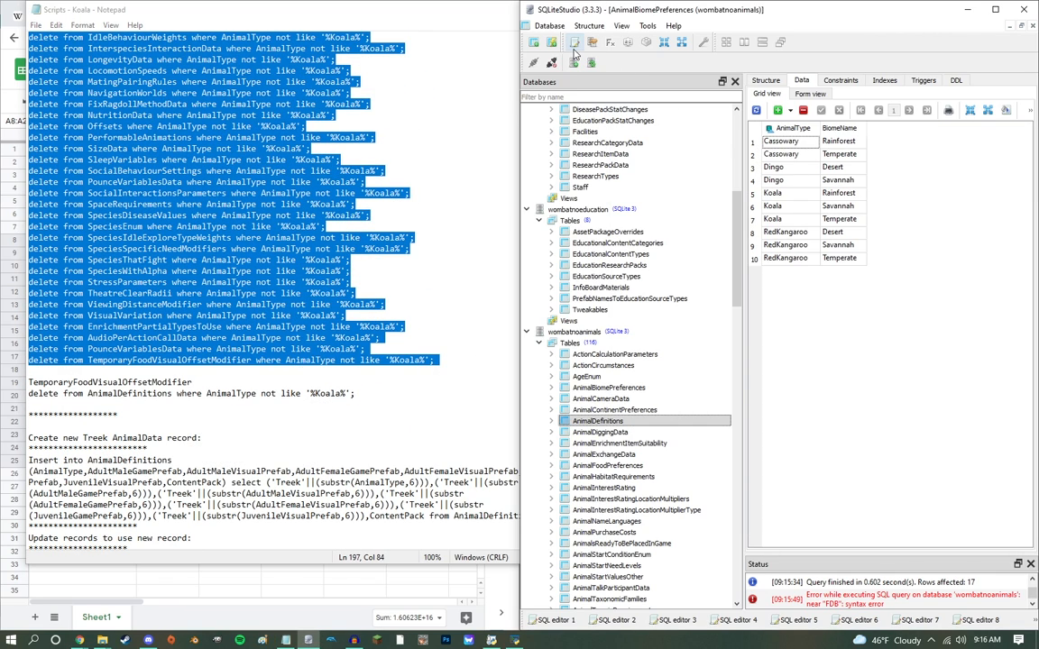
{"action": "left_click", "coordinate": [575, 44]}
{"action": "key", "text": "ctrl+v"}
{"action": "key", "text": "ctrl+a"}
{"action": "left_click", "coordinate": [817, 83]}
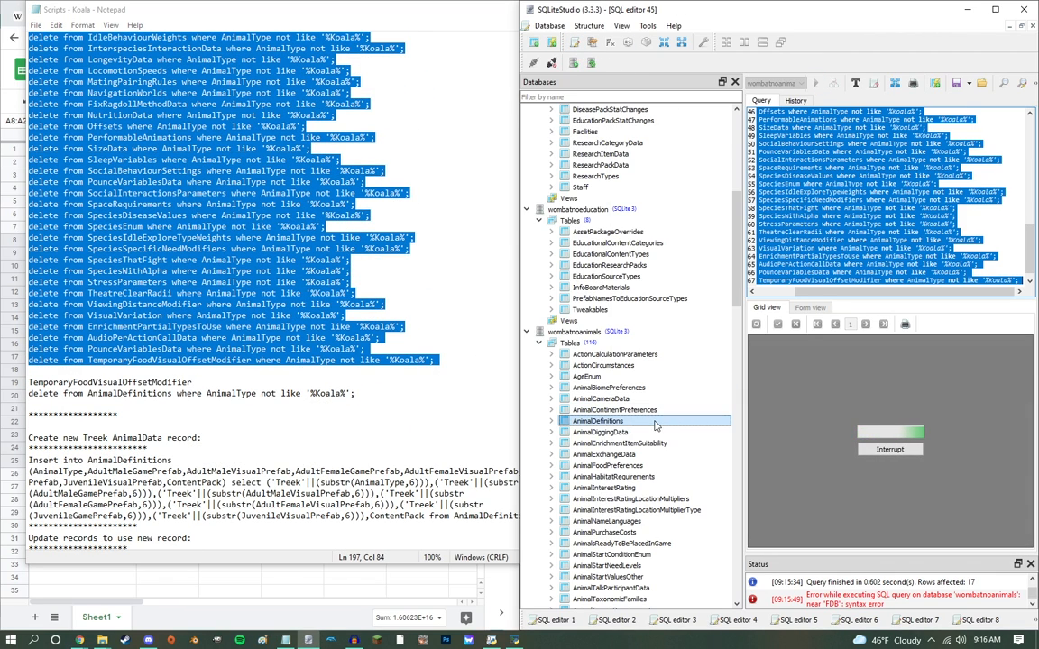
Step: Delete the Koala and RedKangaroo row from wombatnoanimals' SocialEnrichmentData table and commit the deletion
{"action": "scroll", "coordinate": [656, 425], "scroll_direction": "down", "scroll_amount": 20}
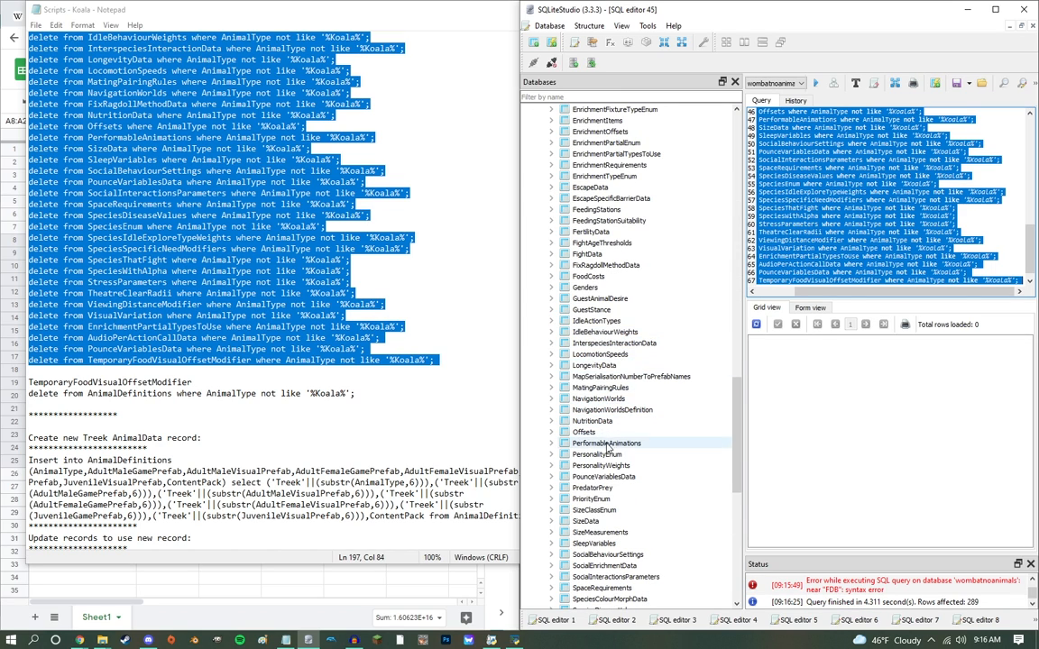
{"action": "scroll", "coordinate": [607, 473], "scroll_direction": "down", "scroll_amount": 3}
{"action": "double_click", "coordinate": [604, 465]}
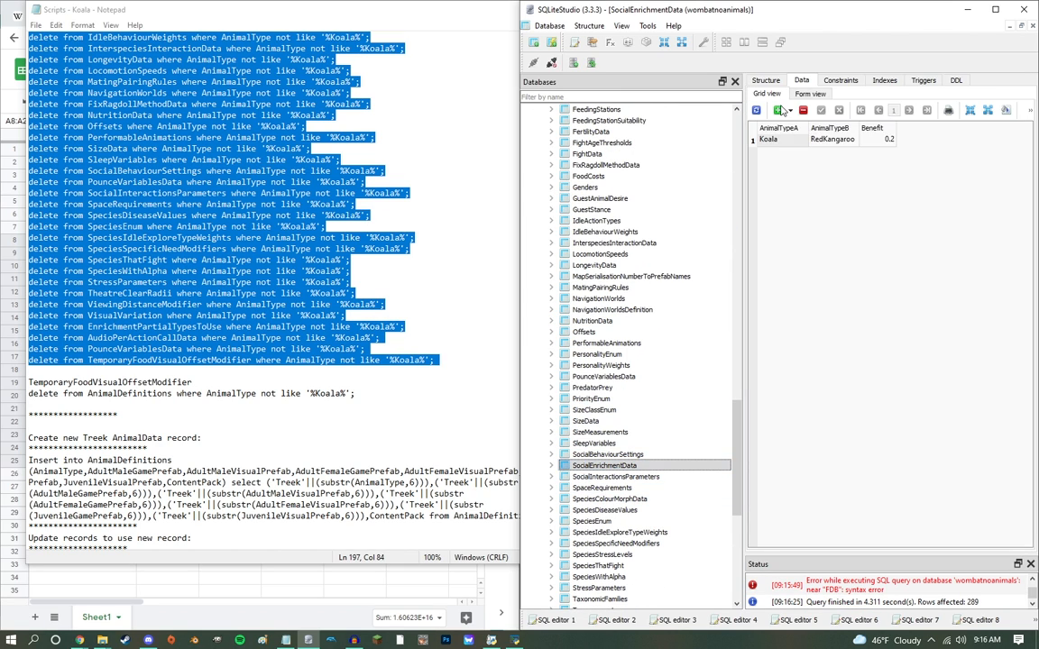
{"action": "left_click", "coordinate": [822, 112]}
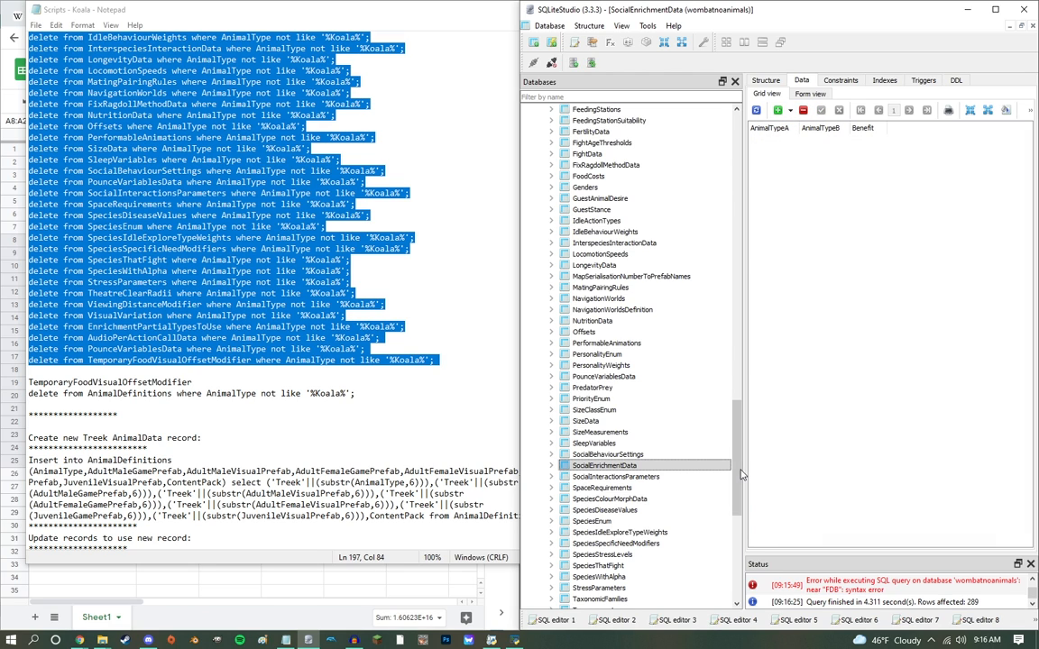
Step: Delete the RedKangaroo, Dingo and Cassowary rows from the AnimalDefinitions table, keeping only Koala, and commit
{"action": "scroll", "coordinate": [606, 458], "scroll_direction": "up", "scroll_amount": 20}
{"action": "scroll", "coordinate": [606, 458], "scroll_direction": "down", "scroll_amount": 5}
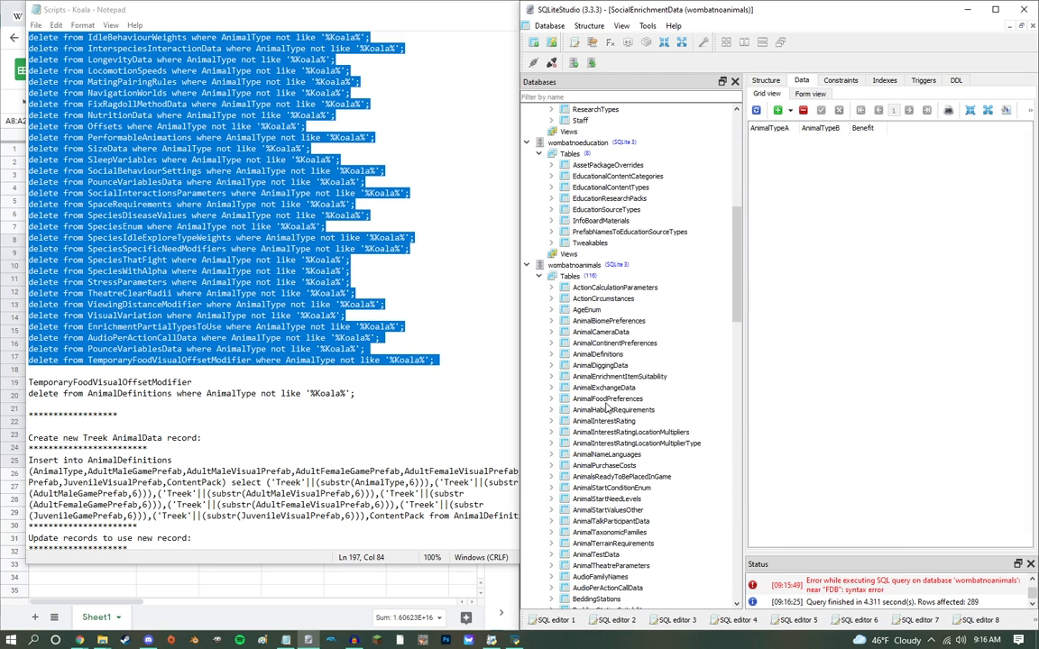
{"action": "double_click", "coordinate": [598, 354]}
{"action": "left_click", "coordinate": [779, 129]}
{"action": "left_click", "coordinate": [780, 131]}
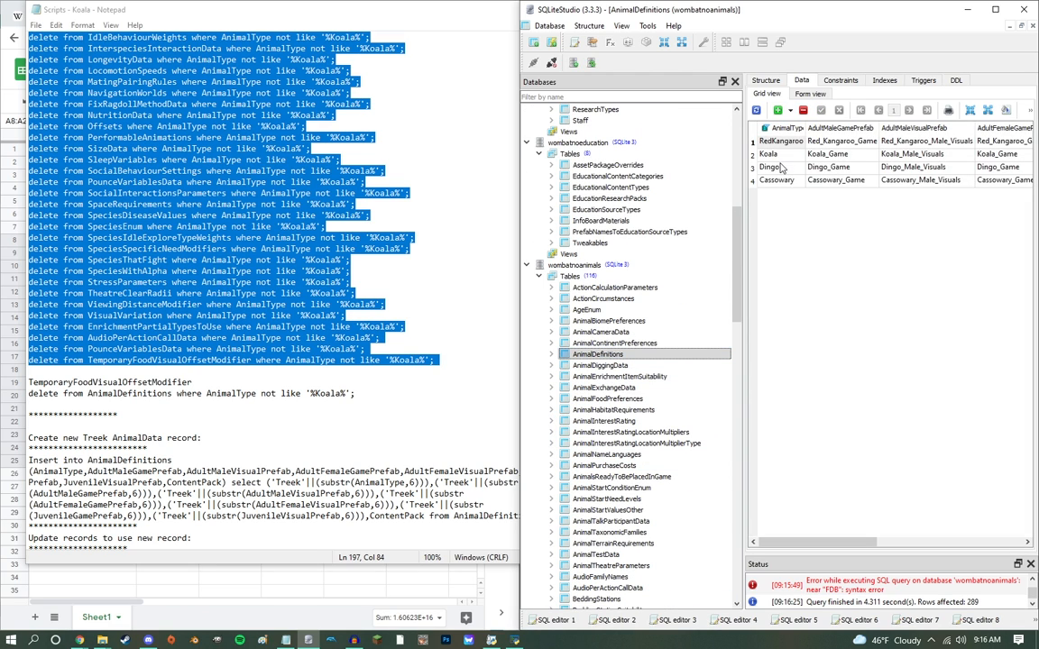
{"action": "left_click", "coordinate": [805, 110]}
{"action": "left_click", "coordinate": [822, 110]}
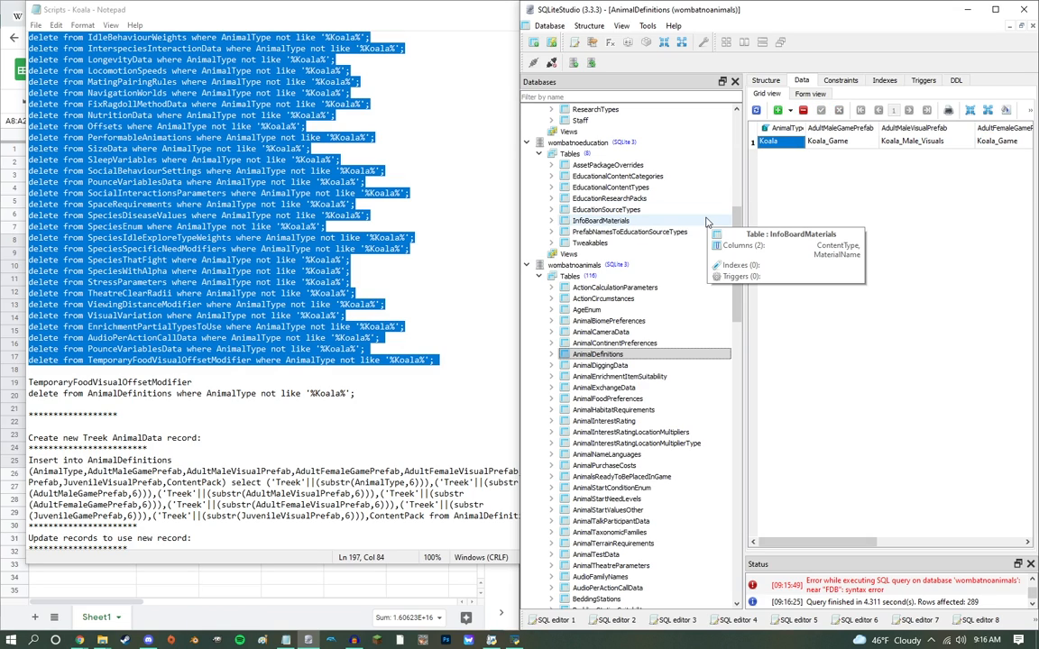
Step: Set the remaining AnimalDefinitions row's AnimalType to Nobat and its AdultMaleGamePrefab to Nobat_Game
{"action": "type", "text": "t"}
{"action": "key", "text": "Return"}
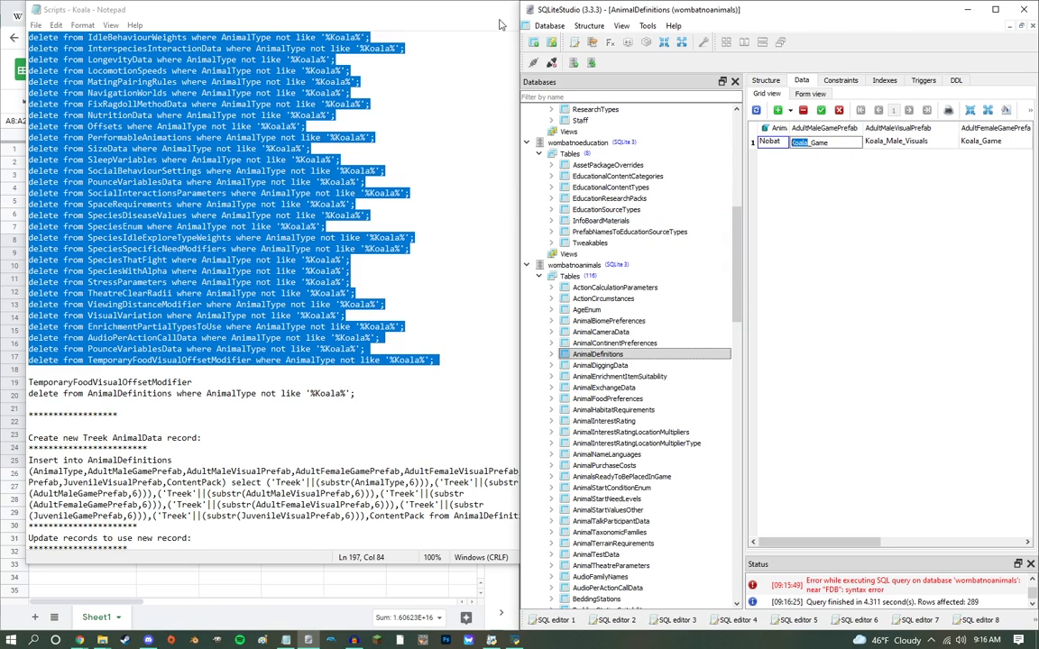
{"action": "type", "text": "Nobat"}
{"action": "key", "text": "Return"}
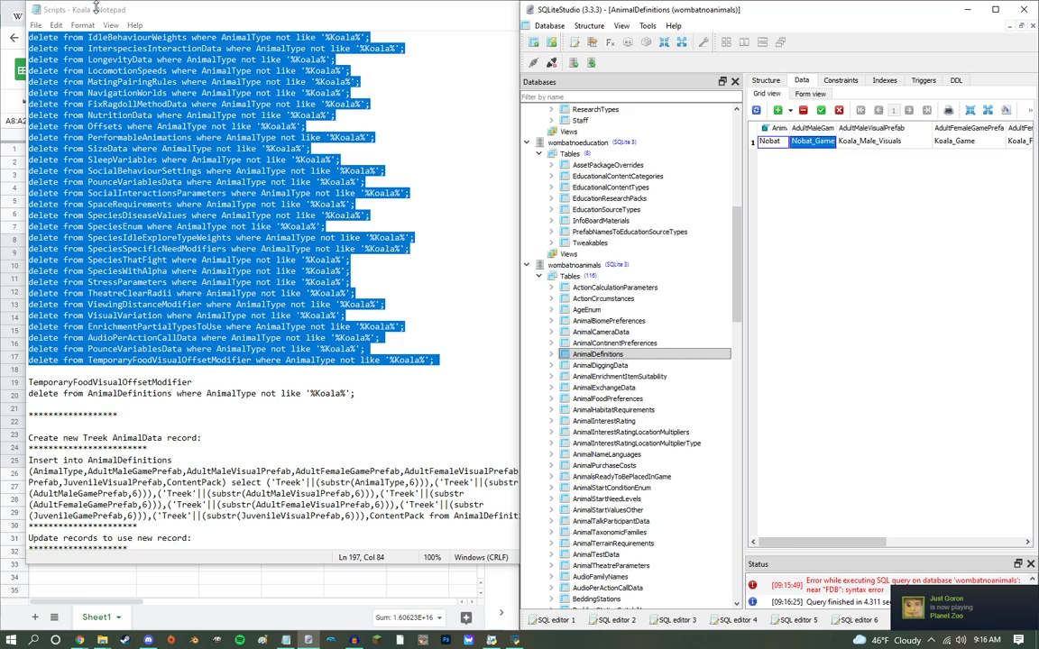
Step: Copy Nobat_Game into the adult female and juvenile game prefab fields and set JuvenileVisualPrefab to Nobat_Juvenile_Visuals
{"action": "key", "text": "ctrl+c"}
{"action": "key", "text": "Right"}
{"action": "key", "text": "Right"}
{"action": "key", "text": "ctrl+v"}
{"action": "key", "text": "Right"}
{"action": "key", "text": "Right"}
{"action": "key", "text": "ctrl+v"}
{"action": "key", "text": "Right"}
{"action": "key", "text": "Right"}
{"action": "type", "text": "ba"}
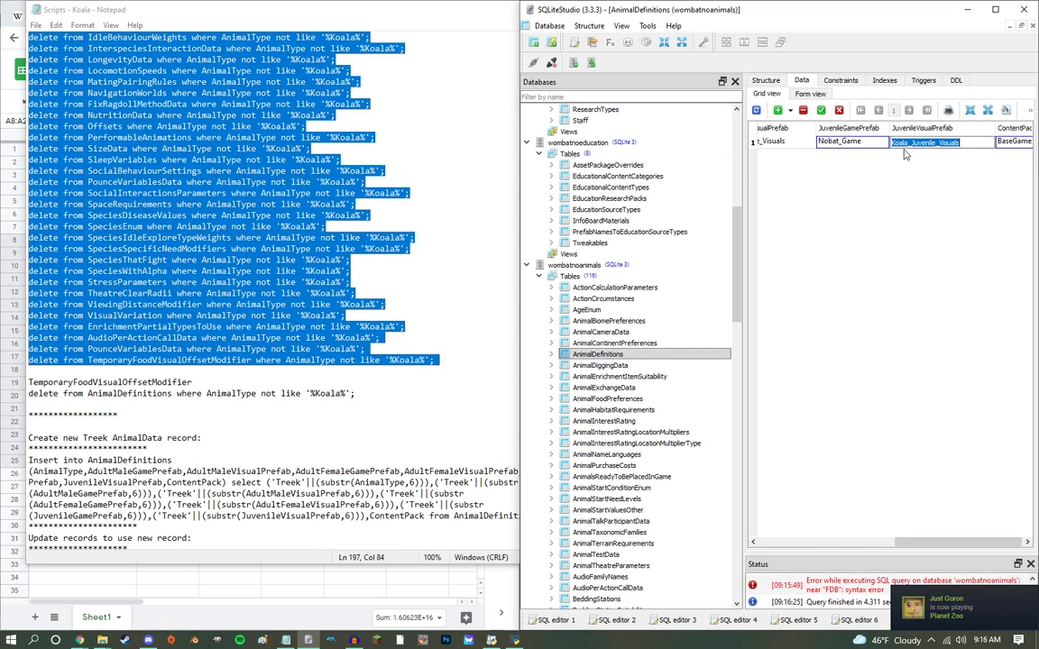
{"action": "type", "text": "Nobat"}
{"action": "key", "text": "Return"}
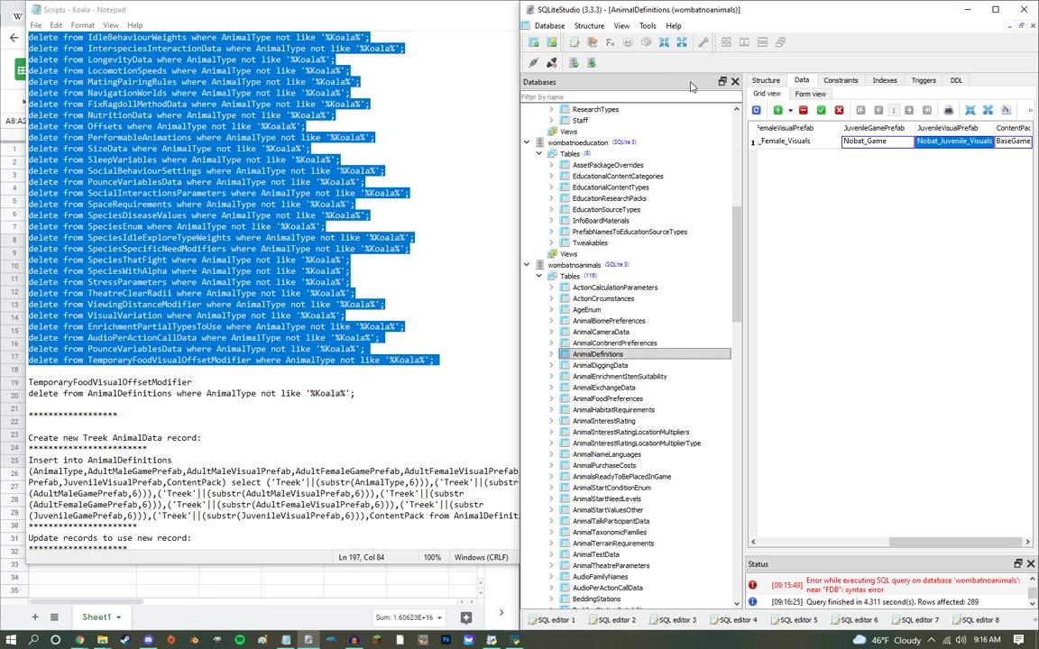
Step: Set both the adult female and adult male visual prefabs to Nobat_Female_Visuals and commit the AnimalDefinitions row
{"action": "key", "text": "Left"}
{"action": "key", "text": "Return"}
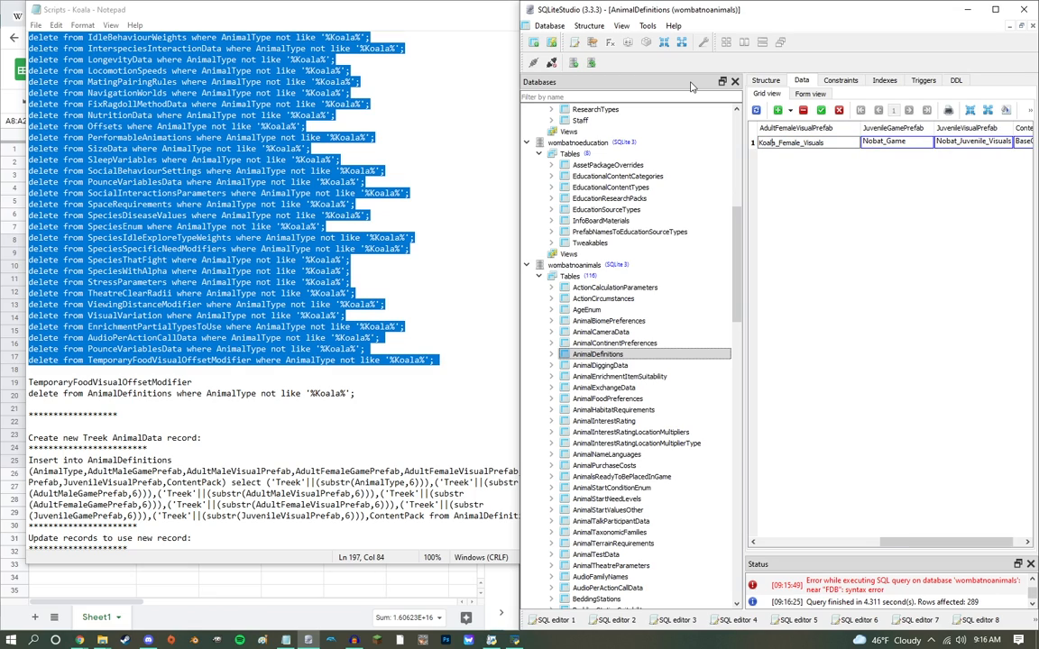
{"action": "type", "text": "Nobat"}
{"action": "key", "text": "Return"}
{"action": "key", "text": "Left"}
{"action": "key", "text": "Left"}
{"action": "key", "text": "Left"}
{"action": "key", "text": "Left"}
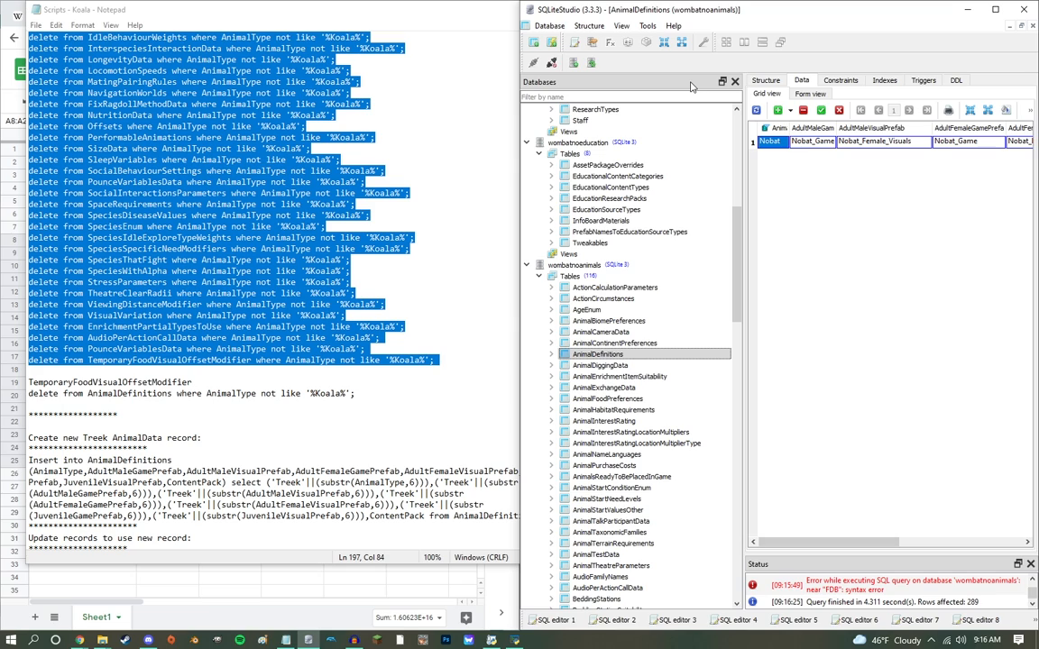
{"action": "left_click", "coordinate": [823, 113]}
Step: Widen the SQLiteStudio window, filter the database list by "climb" and open wombatnoanimals' SpaceRequirements table data
{"action": "left_click_drag", "start_coordinate": [520, 133], "coordinate": [260, 158]}
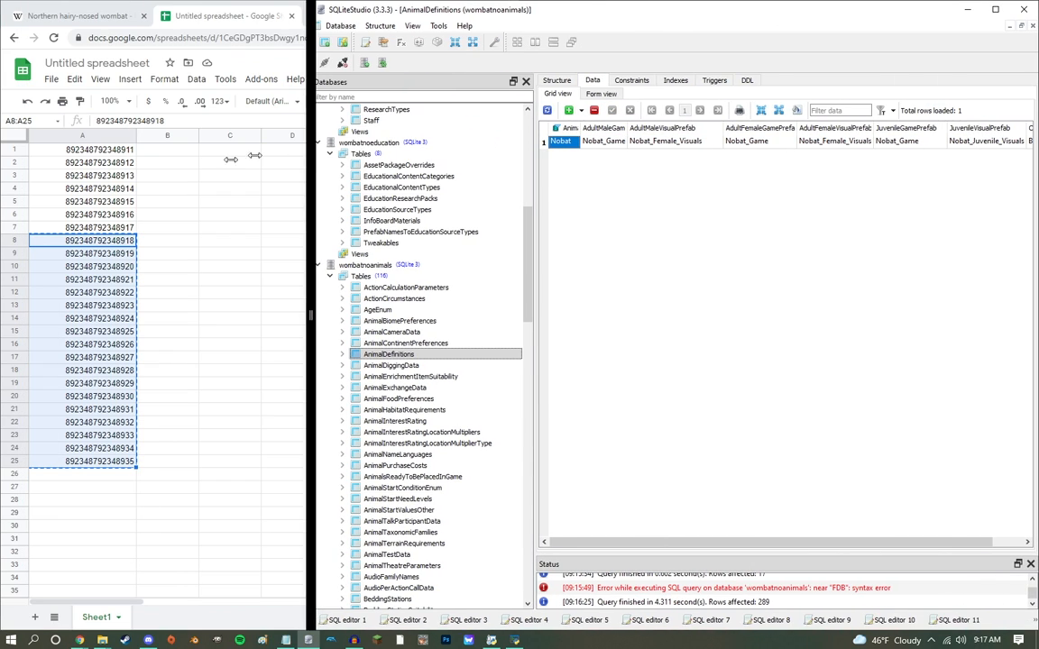
{"action": "mouse_move", "coordinate": [716, 542]}
{"action": "left_mouse_down"}
{"action": "mouse_move", "coordinate": [739, 550]}
{"action": "mouse_move", "coordinate": [713, 544]}
{"action": "left_mouse_up"}
{"action": "left_click", "coordinate": [719, 332]}
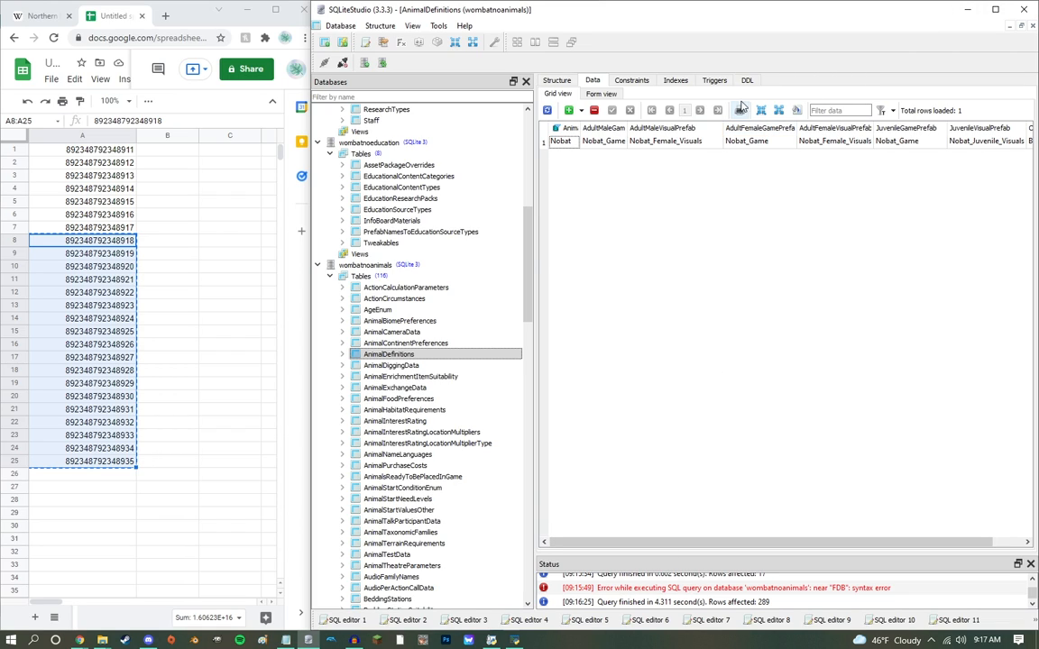
{"action": "left_click", "coordinate": [530, 247]}
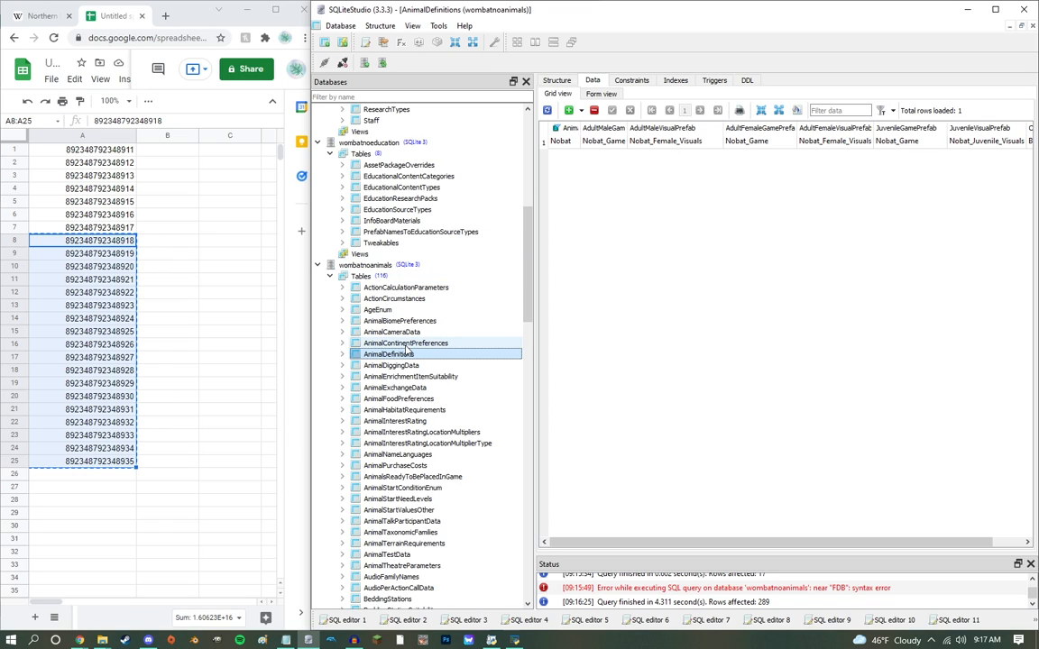
{"action": "type", "text": "climb"}
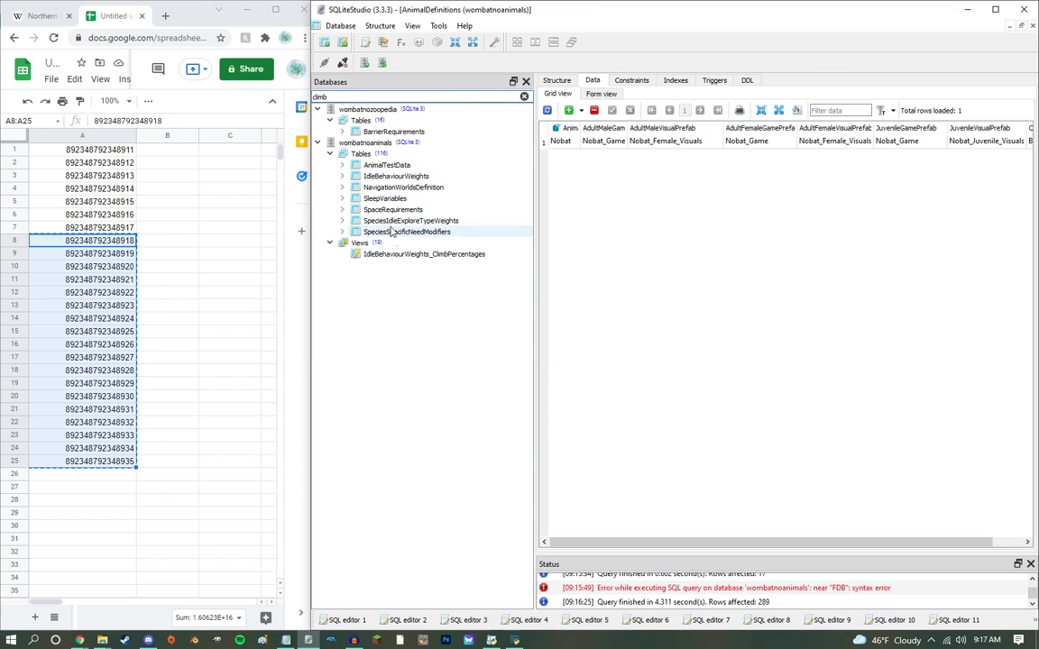
{"action": "double_click", "coordinate": [392, 209]}
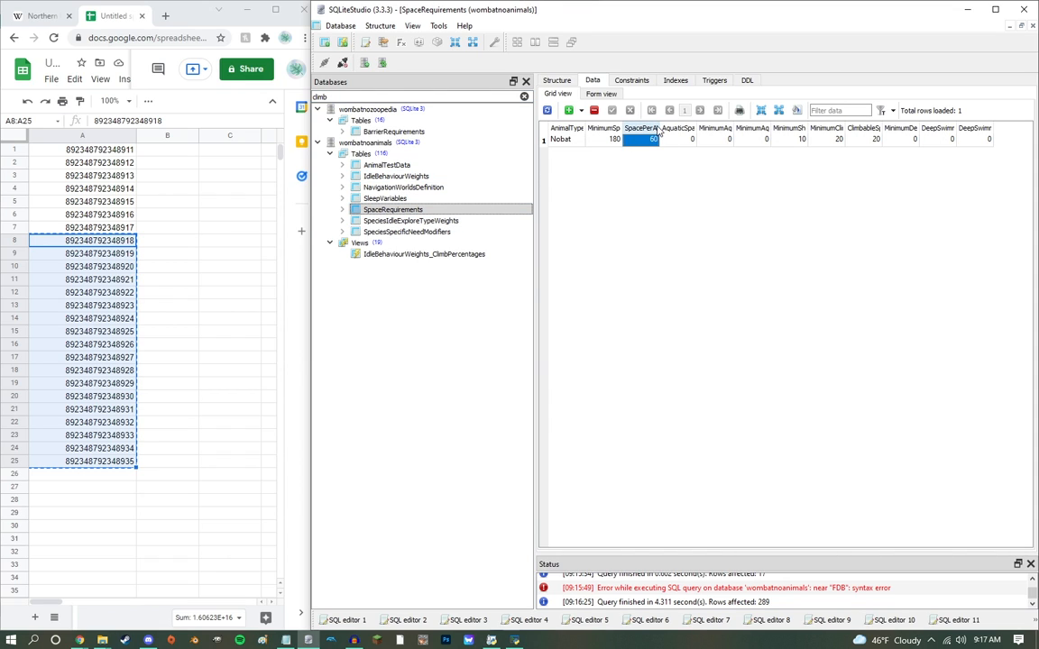
Step: Set Nobat's MinimumClimbableSpace and the neighbouring climbable space per additional animal to 0 in SpaceRequirements and commit
{"action": "mouse_move", "coordinate": [666, 133]}
{"action": "left_mouse_down"}
{"action": "mouse_move", "coordinate": [733, 131]}
{"action": "mouse_move", "coordinate": [663, 126]}
{"action": "left_mouse_up"}
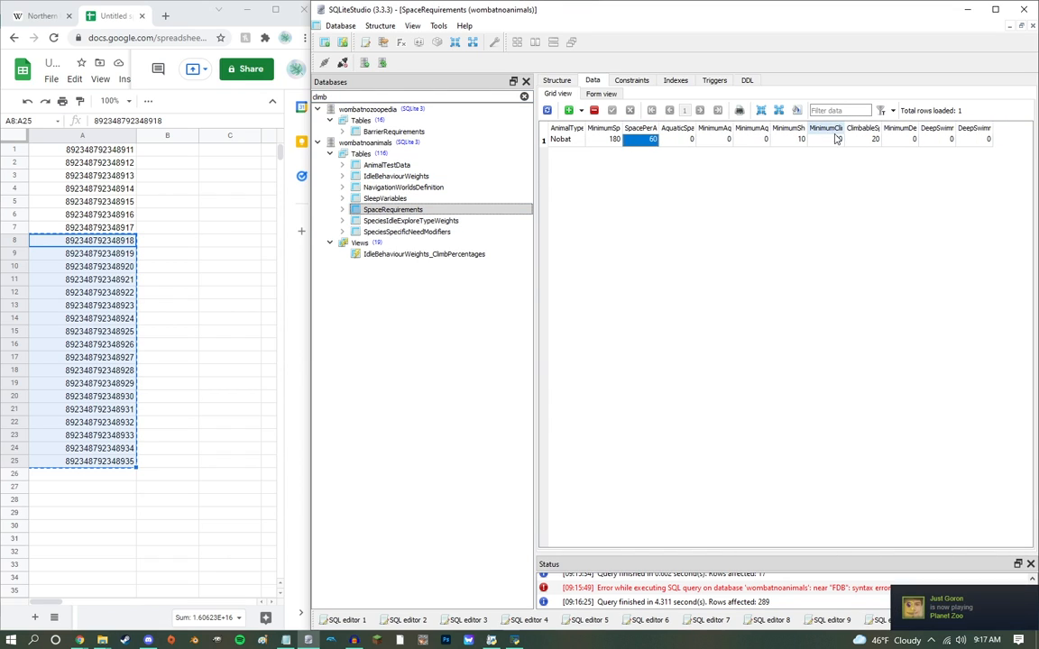
{"action": "left_click_drag", "start_coordinate": [848, 134], "coordinate": [955, 136]}
{"action": "left_click", "coordinate": [886, 141]}
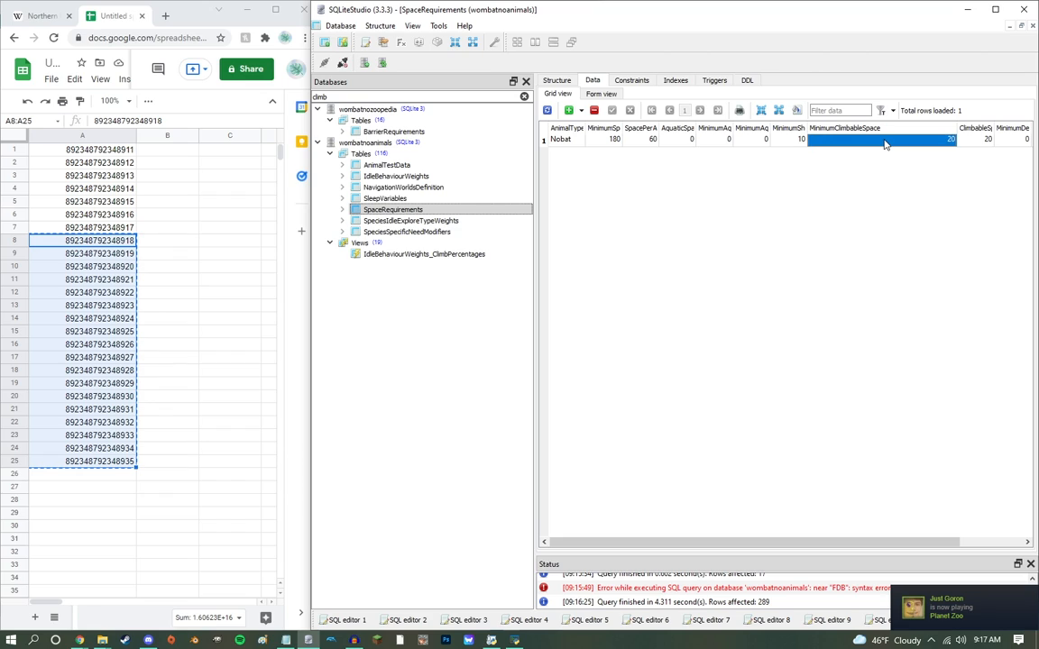
{"action": "type", "text": "0"}
{"action": "key", "text": "Tab"}
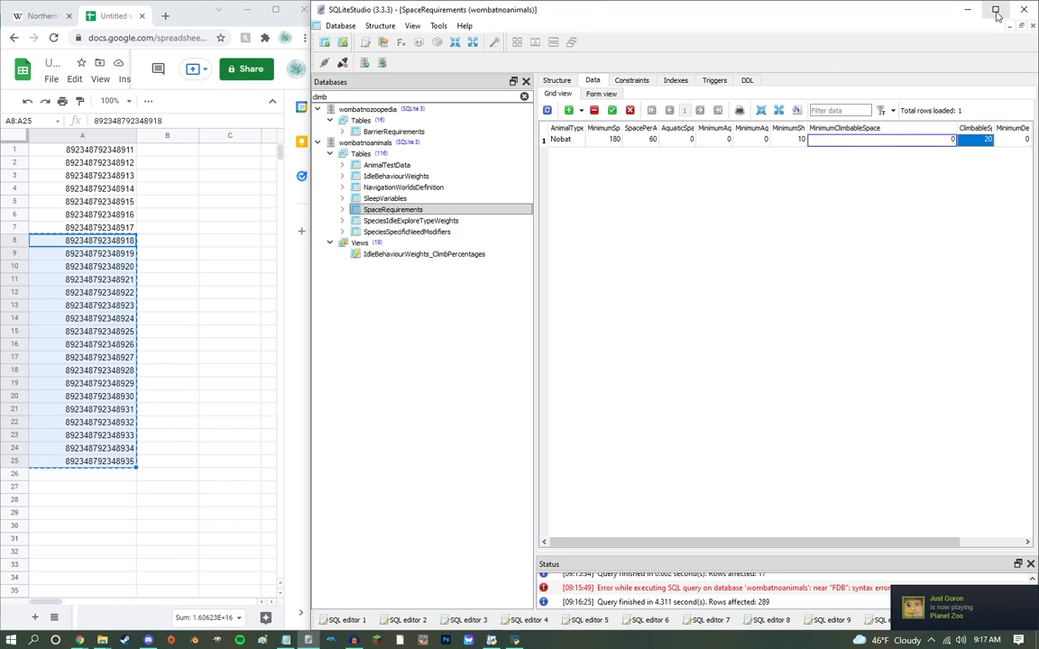
{"action": "left_click_drag", "start_coordinate": [1007, 133], "coordinate": [1034, 134]}
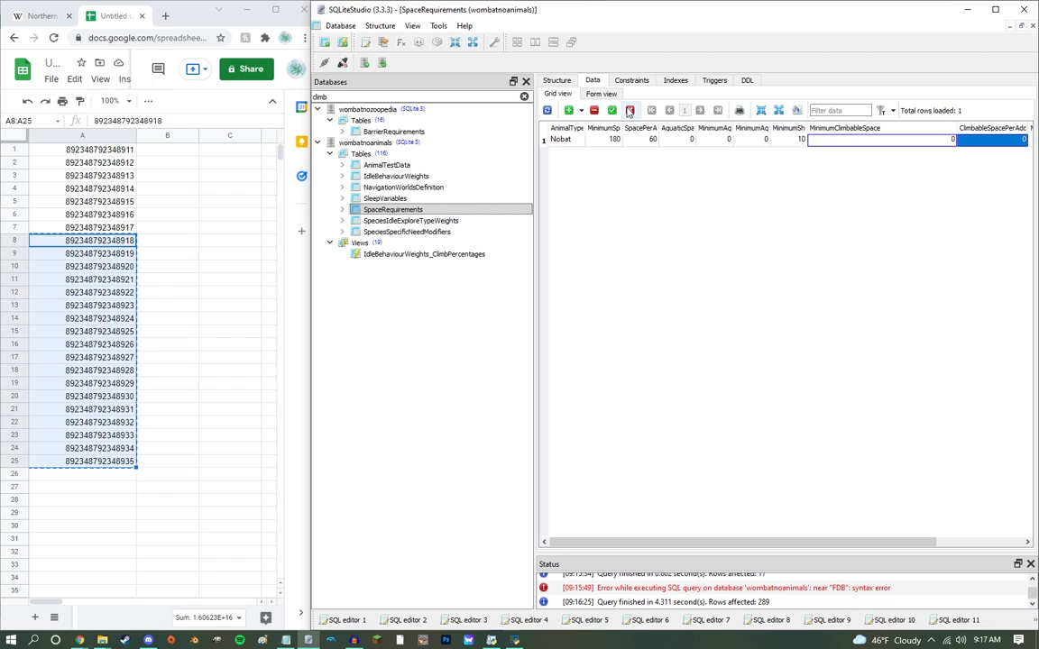
Step: In SpeciesIdleExploreTypeWeights, set Nobat's climb explore weight to 0 and walk explore weight to 0.99, and commit
{"action": "left_click", "coordinate": [469, 220]}
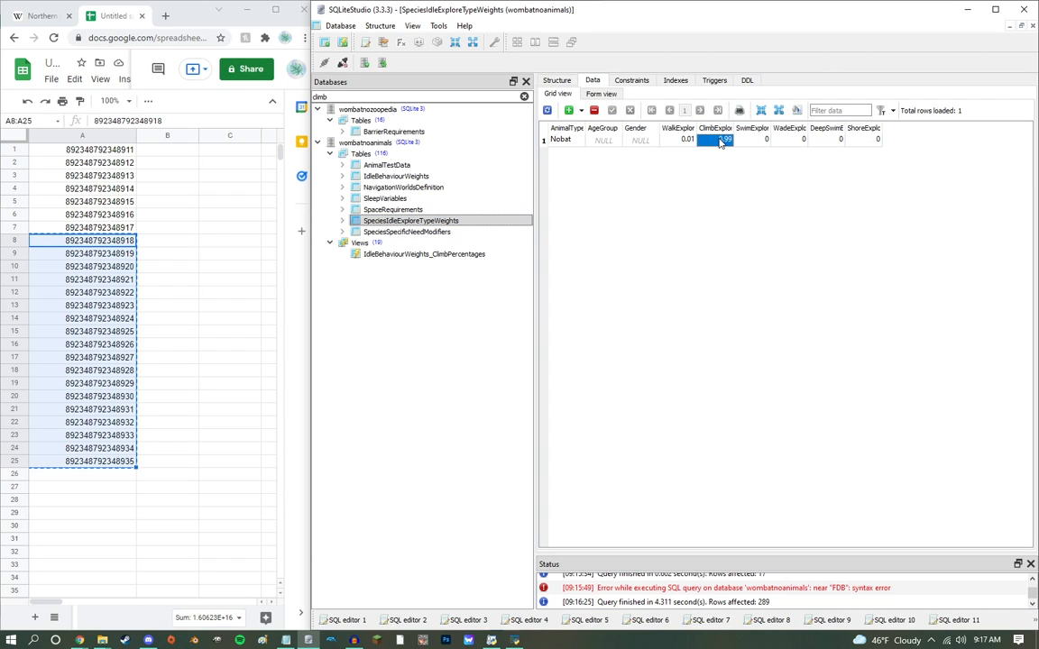
{"action": "type", "text": "0"}
{"action": "key", "text": "Return"}
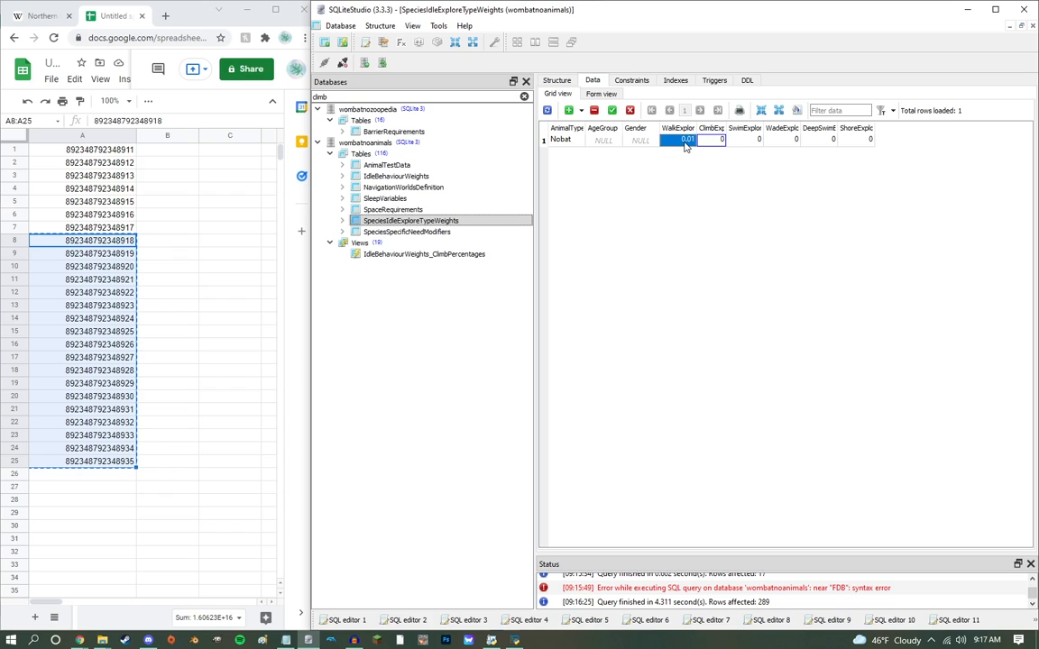
{"action": "type", "text": ".99"}
{"action": "key", "text": "Return"}
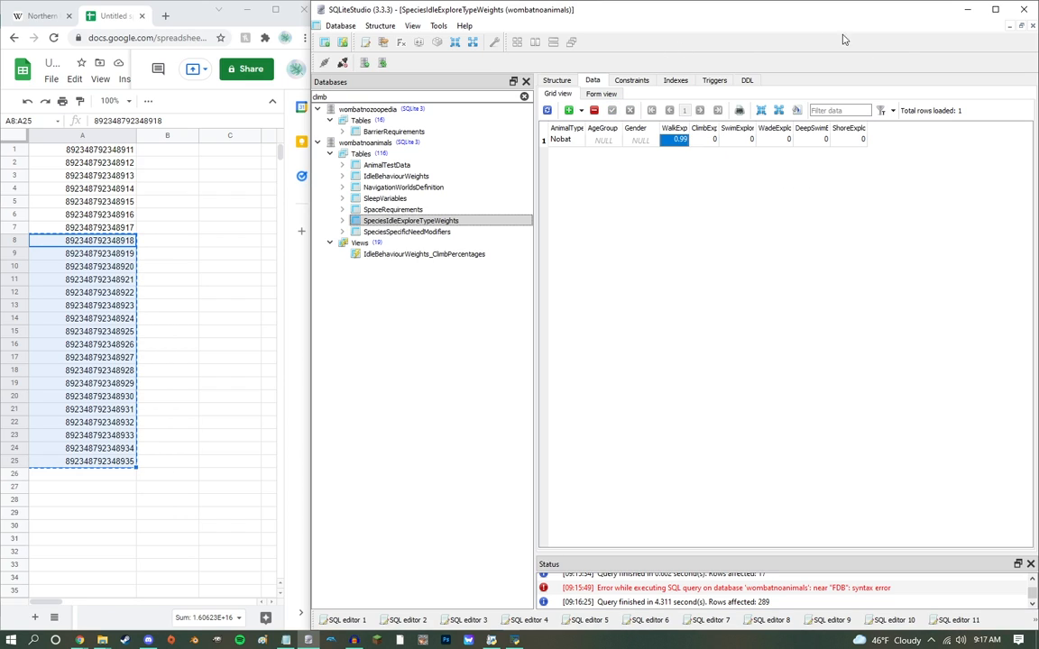
Step: Check the Nobat values in the SpaceRequirements, SleepVariables and IdleBehaviourWeights tables
{"action": "left_click", "coordinate": [433, 210]}
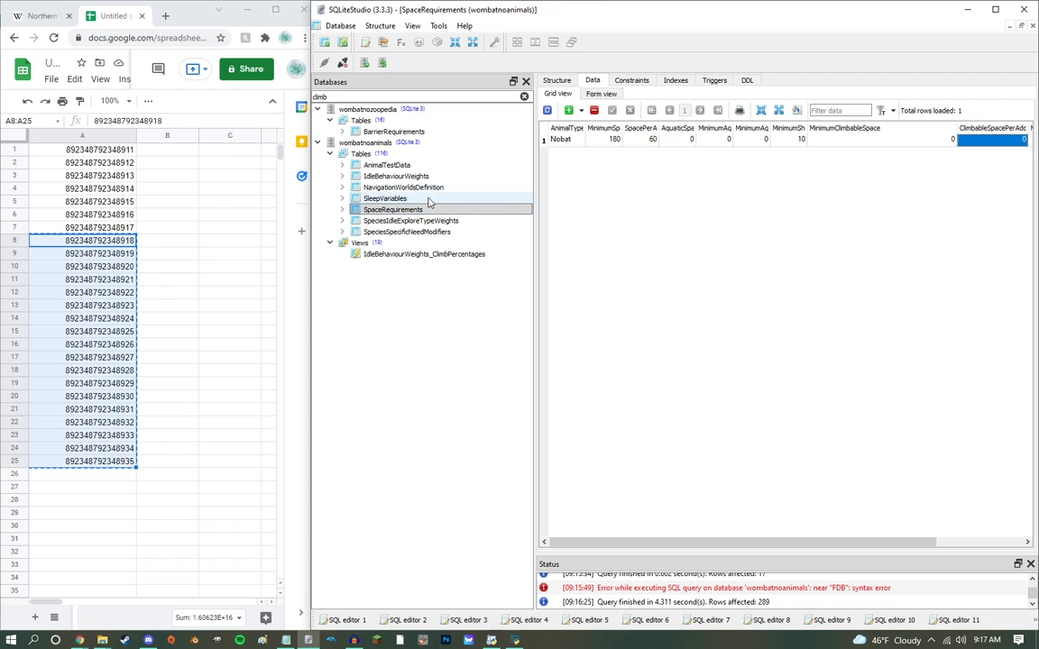
{"action": "left_click", "coordinate": [429, 198]}
{"action": "key", "text": "Up"}
{"action": "key", "text": "Up"}
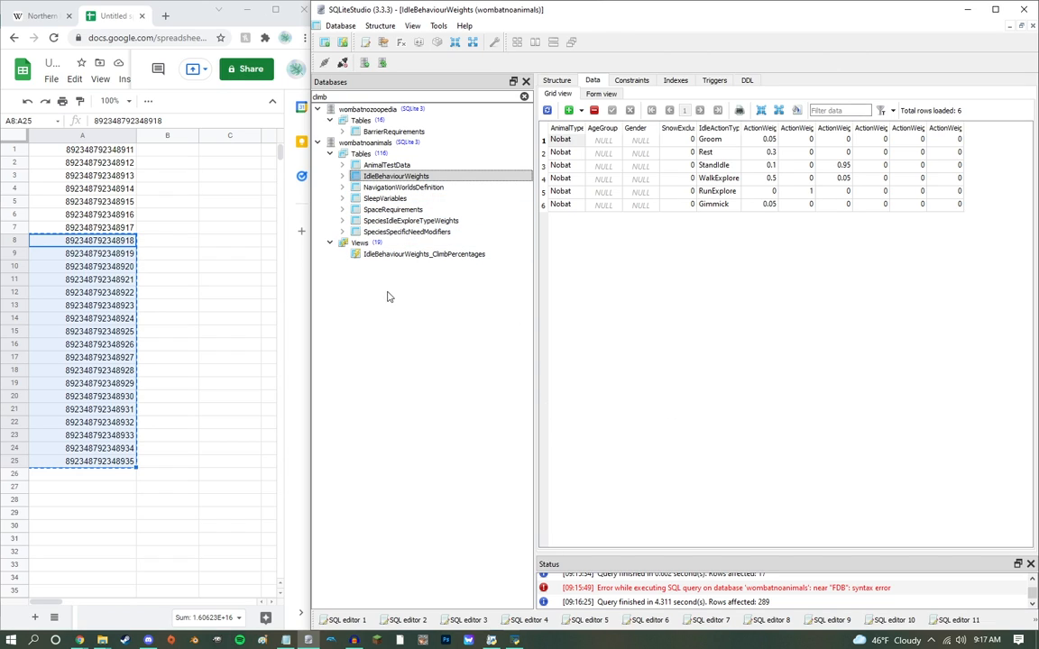
Step: Clear the database filter and review the Nobat record in wombatnoanimals' AnimalDefinitions table, sorted by AnimalType
{"action": "left_click", "coordinate": [524, 96]}
{"action": "scroll", "coordinate": [504, 344], "scroll_direction": "down", "scroll_amount": 20}
{"action": "scroll", "coordinate": [407, 324], "scroll_direction": "up", "scroll_amount": 6}
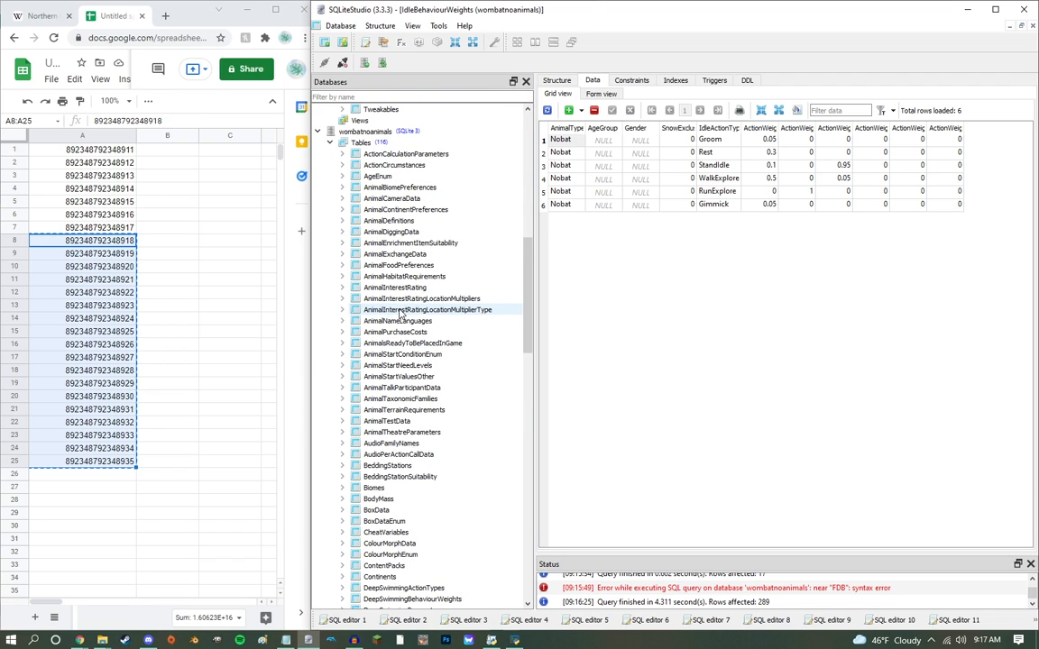
{"action": "double_click", "coordinate": [395, 256]}
{"action": "left_click", "coordinate": [388, 223]}
{"action": "double_click", "coordinate": [389, 223]}
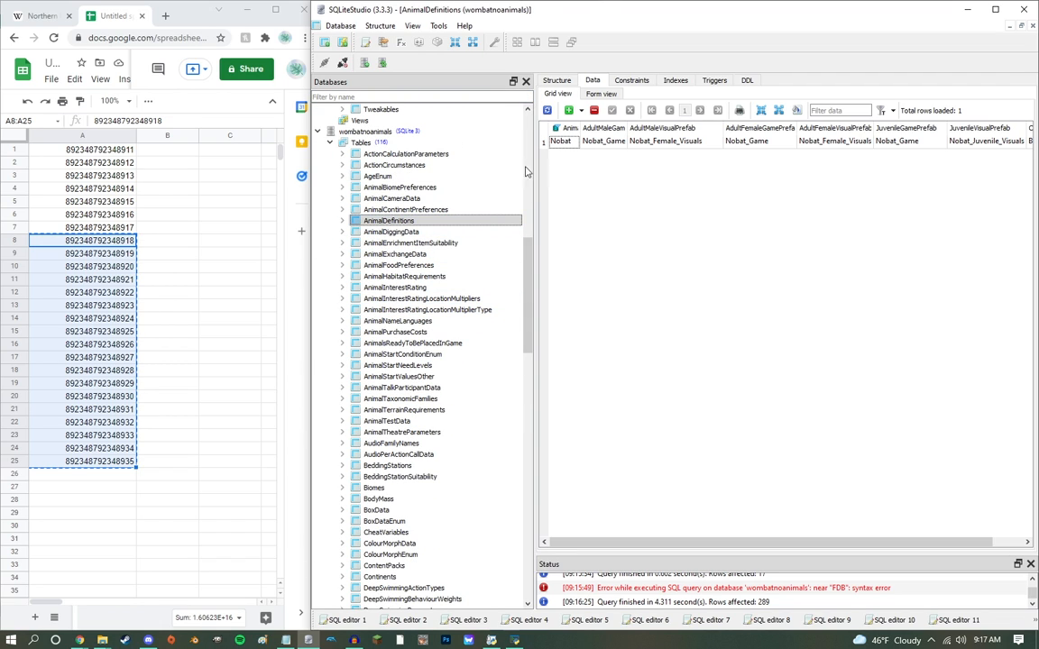
{"action": "left_click", "coordinate": [559, 131]}
{"action": "left_click", "coordinate": [638, 264]}
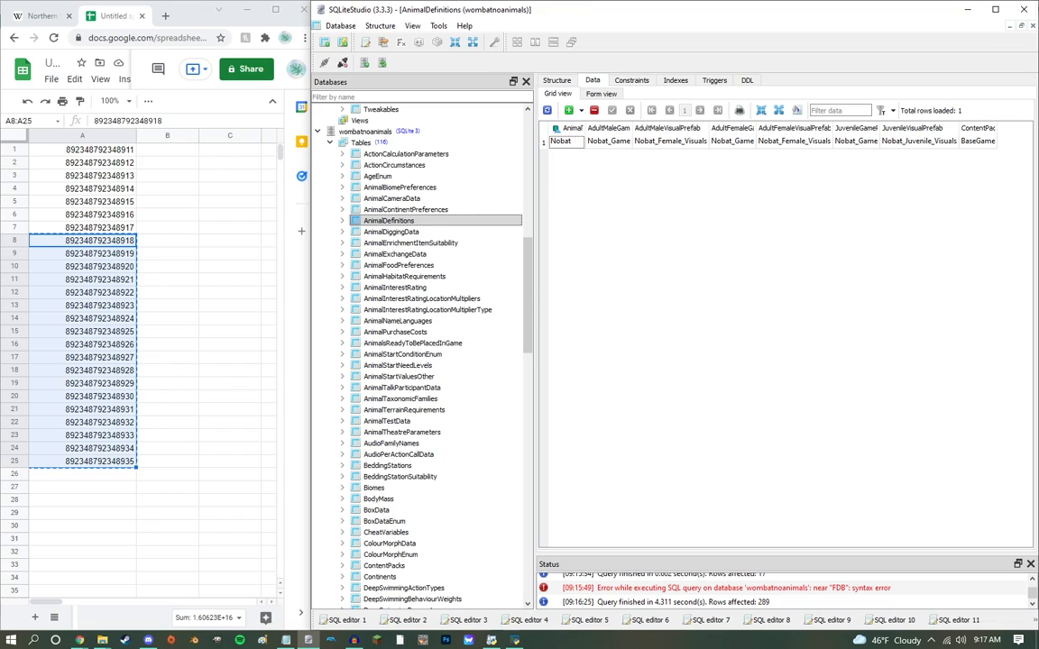
Step: Close SQLiteStudio and arrange the ma folder window side by side with the OVL Archive Editor
{"action": "left_click", "coordinate": [1031, 11]}
{"action": "left_click", "coordinate": [581, 10]}
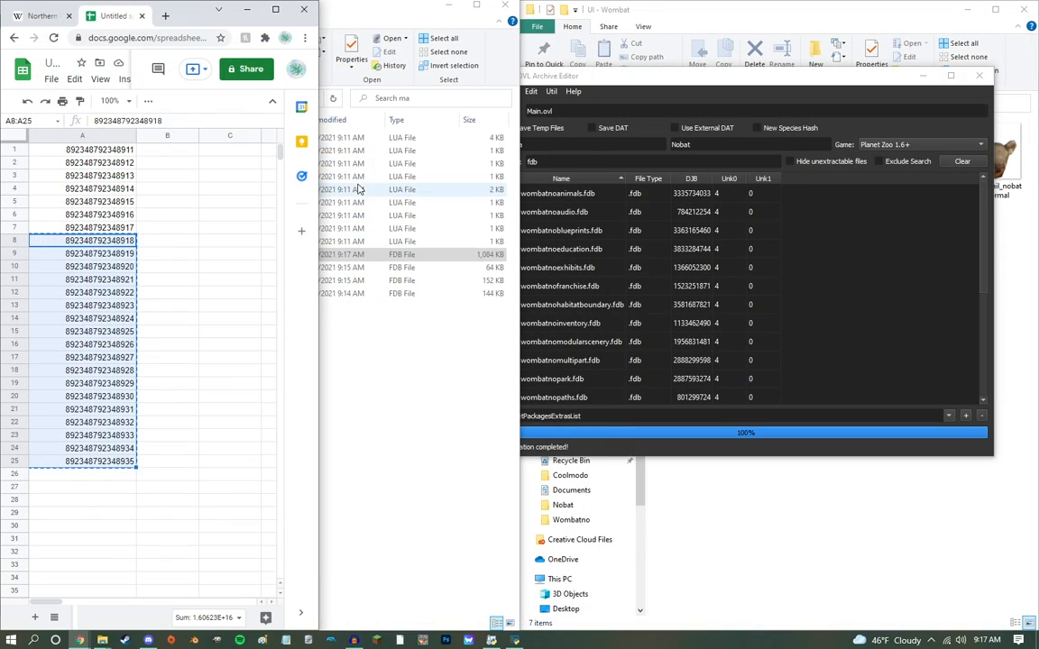
{"action": "left_click", "coordinate": [141, 15]}
{"action": "left_click_drag", "start_coordinate": [400, 14], "coordinate": [0, 156]}
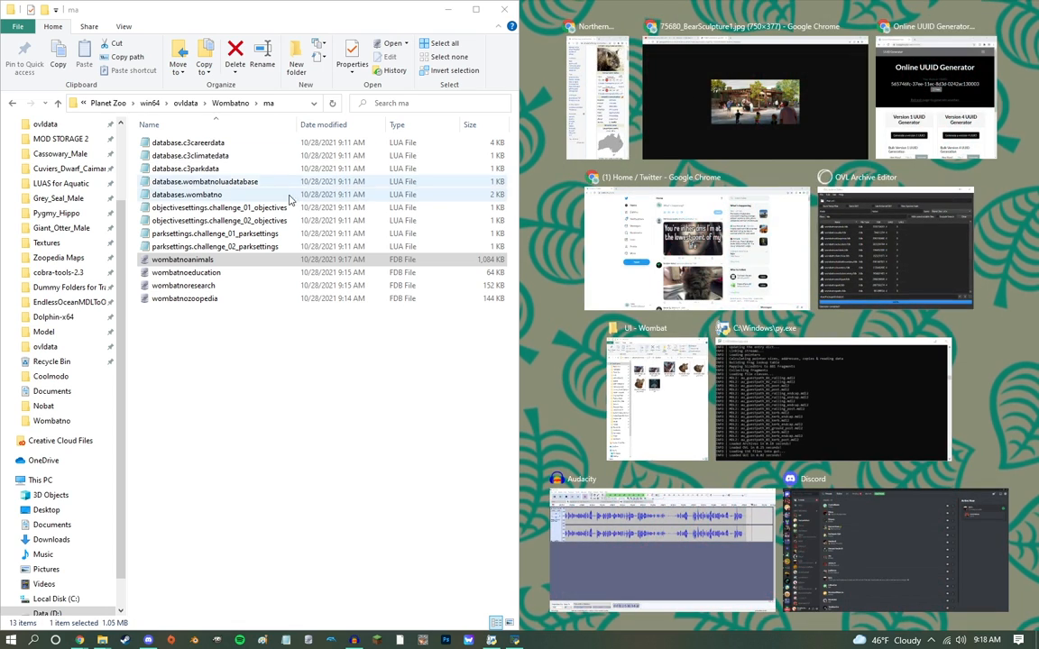
{"action": "left_click", "coordinate": [291, 195]}
{"action": "left_click_drag", "start_coordinate": [702, 78], "coordinate": [746, 75]}
Step: Go up to the Wombatno folder and load its Main.ovl into the OVL Archive Editor
{"action": "left_click", "coordinate": [230, 103]}
{"action": "left_click_drag", "start_coordinate": [164, 234], "coordinate": [611, 117]}
{"action": "left_click_drag", "start_coordinate": [162, 220], "coordinate": [672, 109]}
{"action": "left_click_drag", "start_coordinate": [166, 233], "coordinate": [610, 120]}
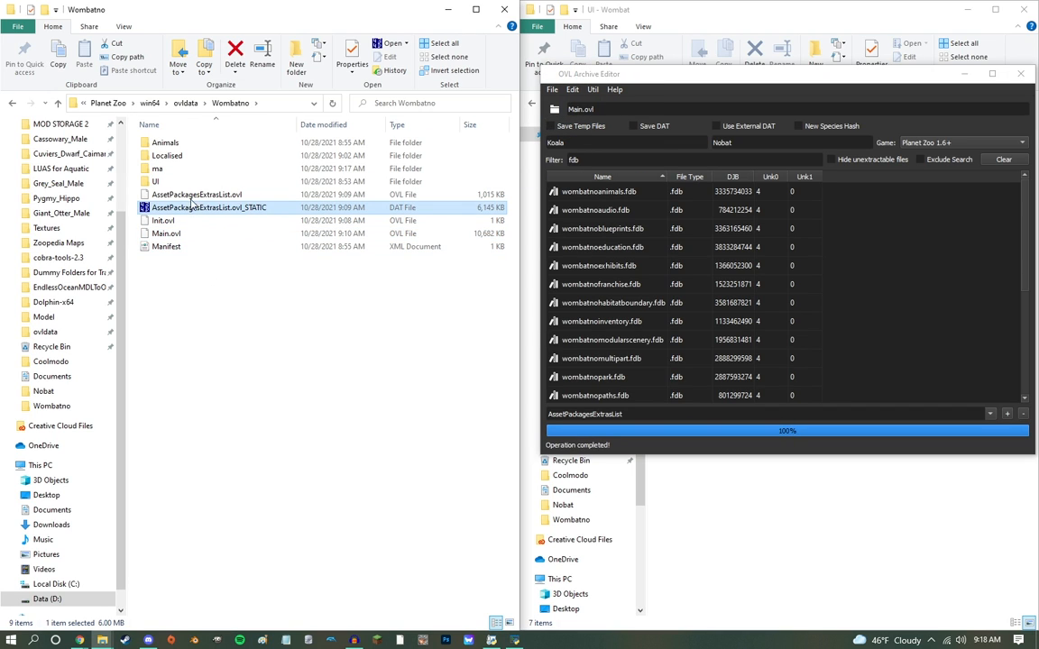
Step: Inject all the LUA and FDB files from the ma folder into Main.ovl and save it, replacing the existing file
{"action": "double_click", "coordinate": [160, 168]}
{"action": "left_click_drag", "start_coordinate": [332, 269], "coordinate": [198, 140]}
{"action": "left_click_drag", "start_coordinate": [208, 171], "coordinate": [807, 156]}
{"action": "left_click_drag", "start_coordinate": [829, 79], "coordinate": [809, 121]}
{"action": "key", "text": "ctrl+s"}
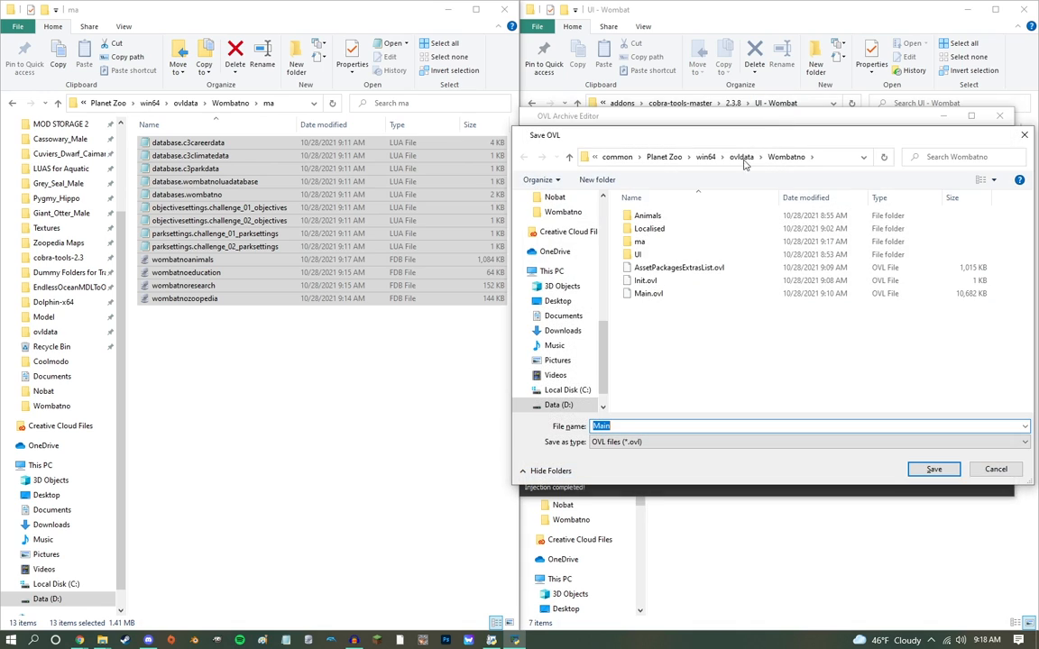
{"action": "key", "text": "Return"}
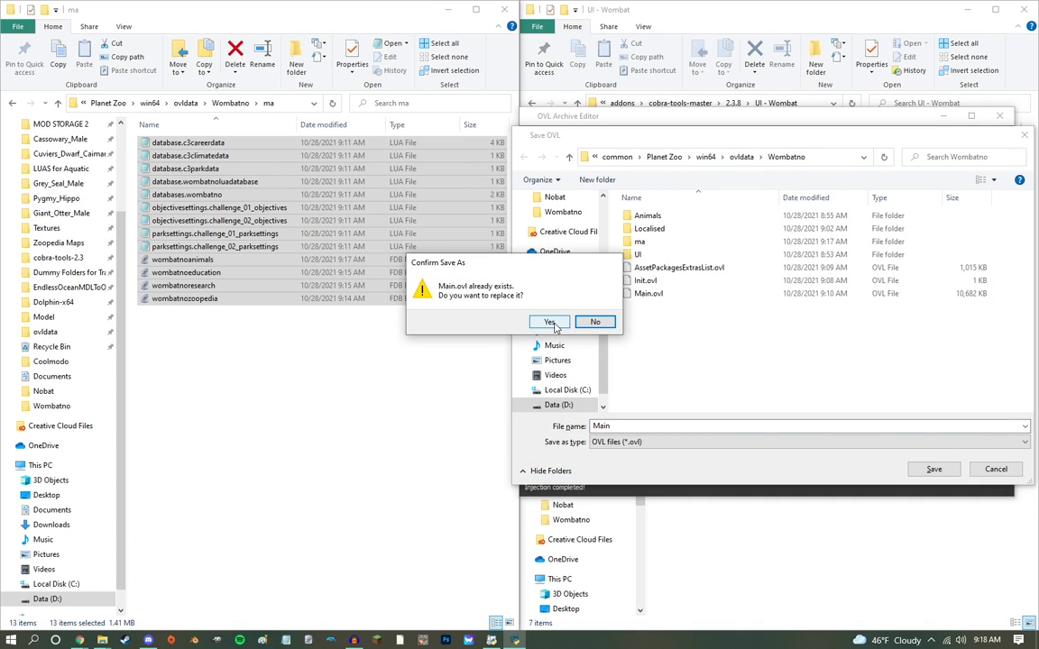
{"action": "left_click", "coordinate": [550, 322]}
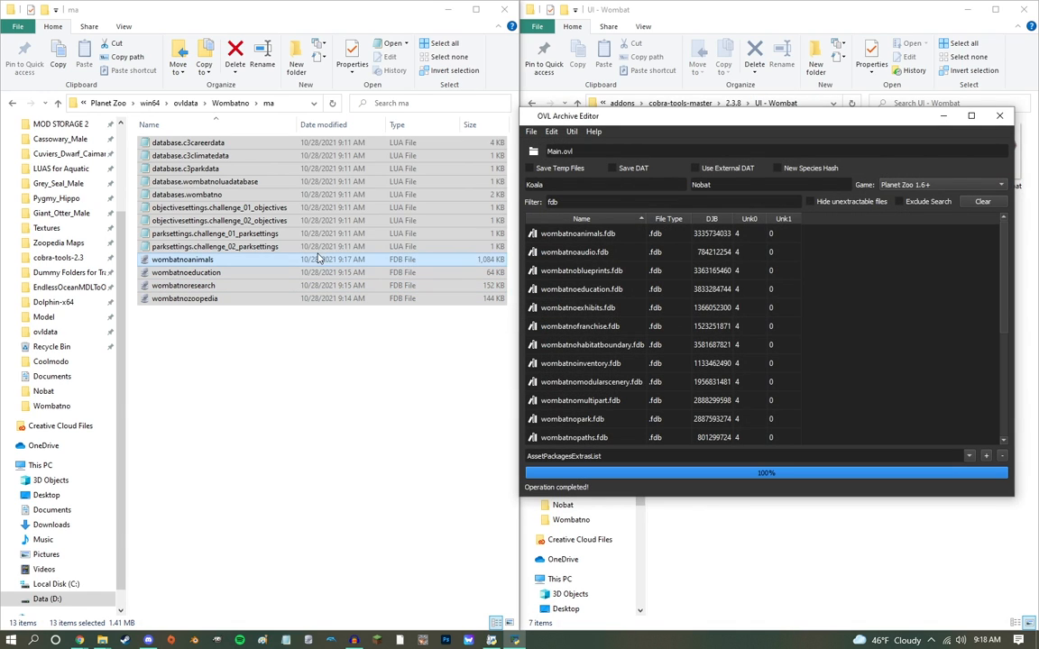
Step: Go up to the Wombatno folder and switch to the mod showcase zoo in Planet Zoo
{"action": "left_click", "coordinate": [230, 103]}
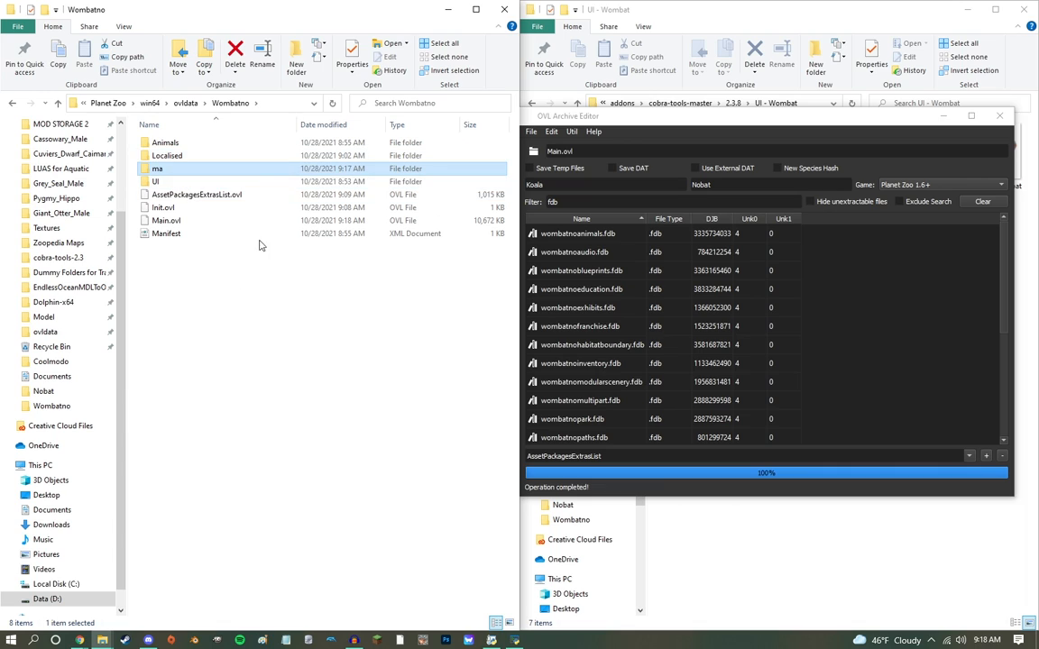
{"action": "right_click", "coordinate": [131, 639]}
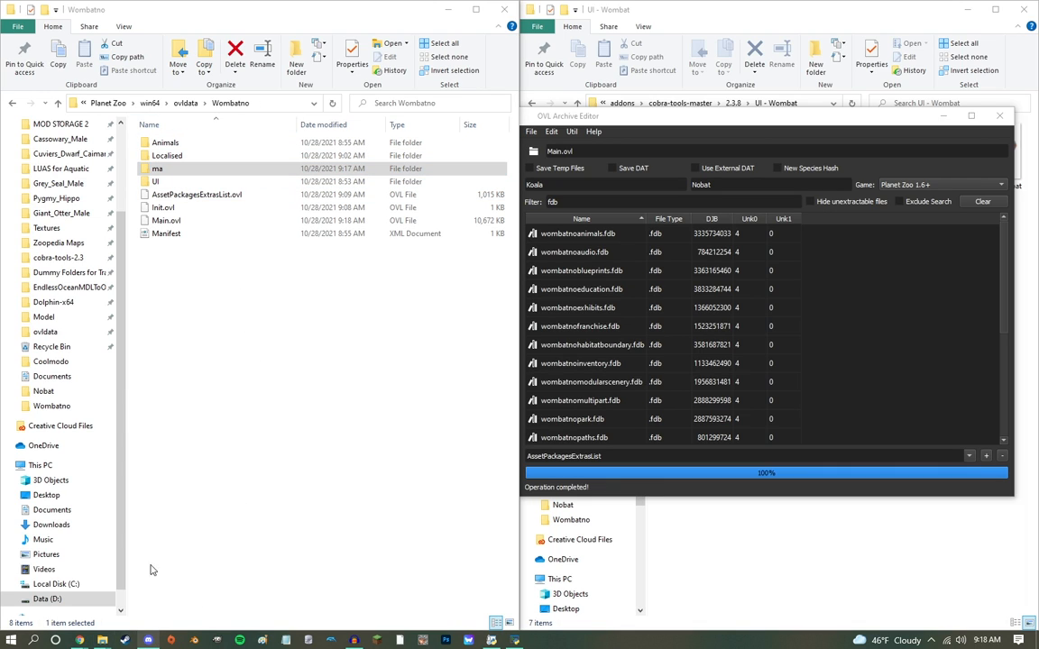
{"action": "left_click", "coordinate": [108, 294]}
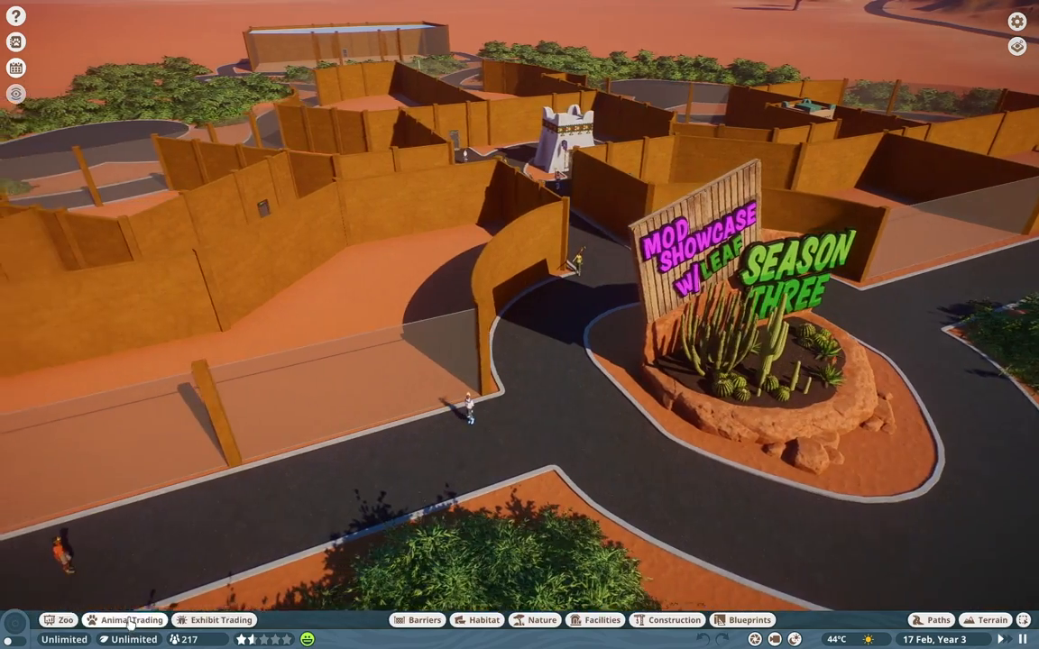
Step: Open the Animal Market and filter its listings to the Northern Hairy-Nosed Wombat
{"action": "left_click", "coordinate": [126, 620]}
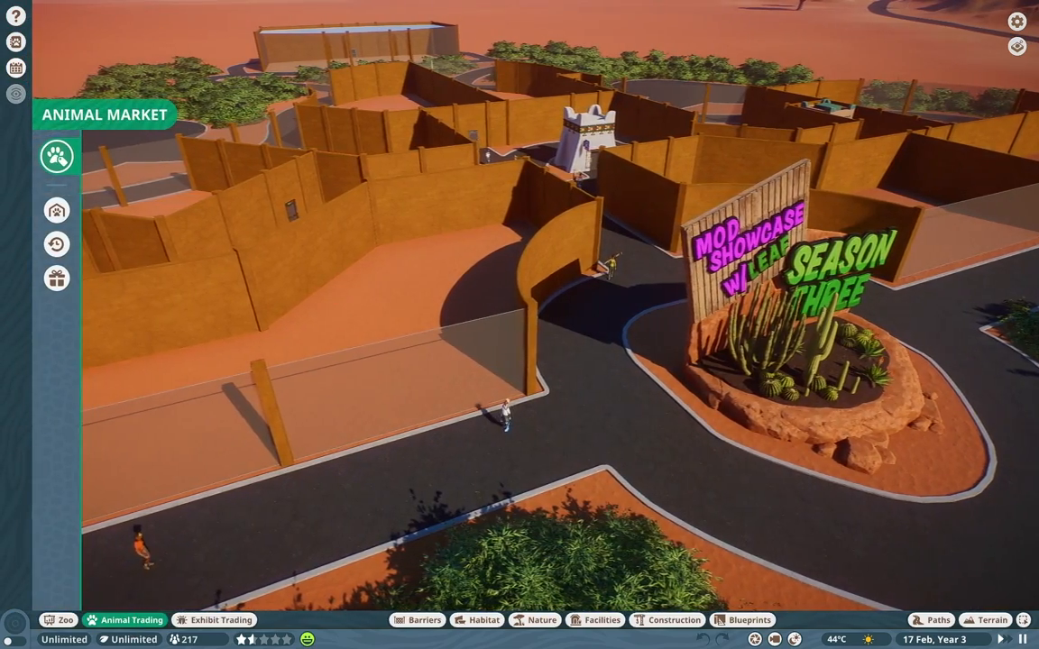
{"action": "left_click", "coordinate": [417, 148]}
{"action": "left_click", "coordinate": [309, 149]}
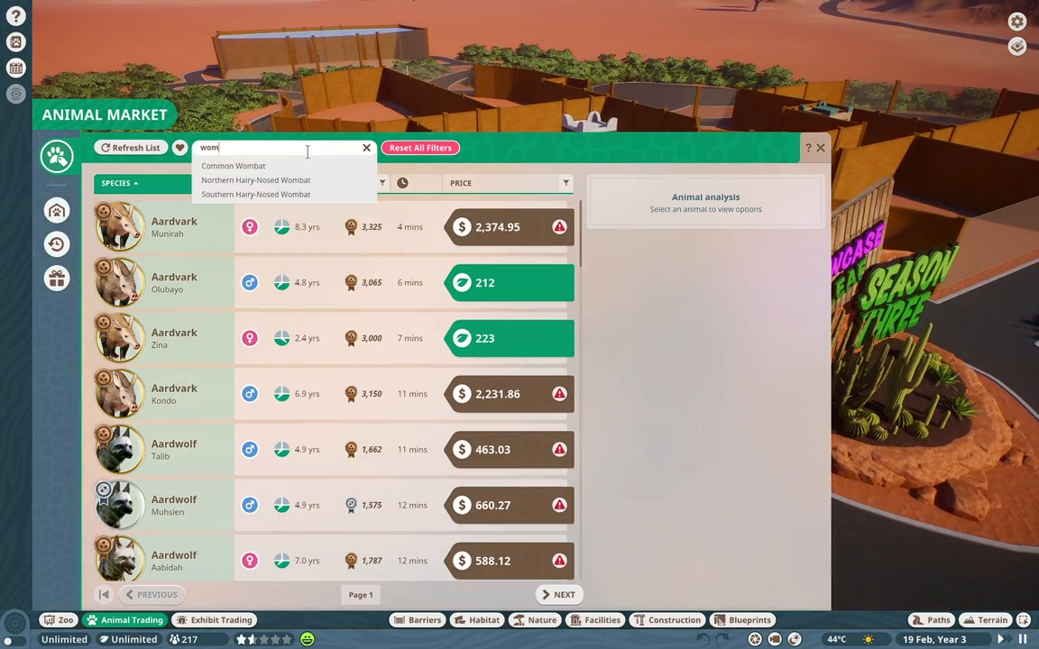
{"action": "left_click", "coordinate": [278, 181]}
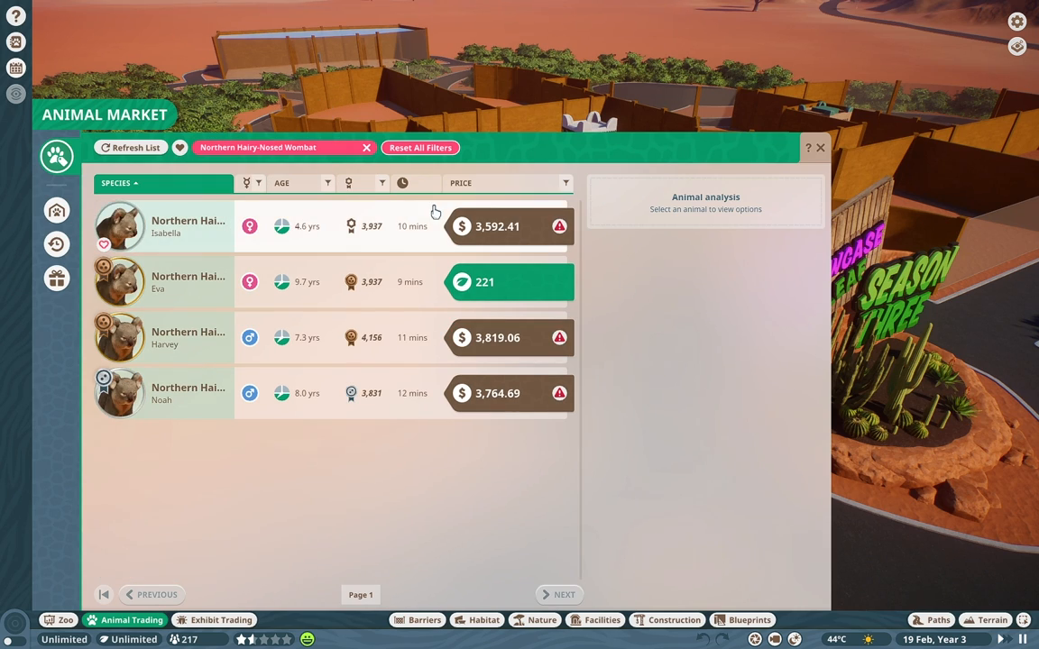
Step: Adopt the first listed female Northern Hairy-Nosed Wombat for cash and send her to the walled habitat
{"action": "left_click", "coordinate": [424, 226]}
{"action": "left_click", "coordinate": [684, 540]}
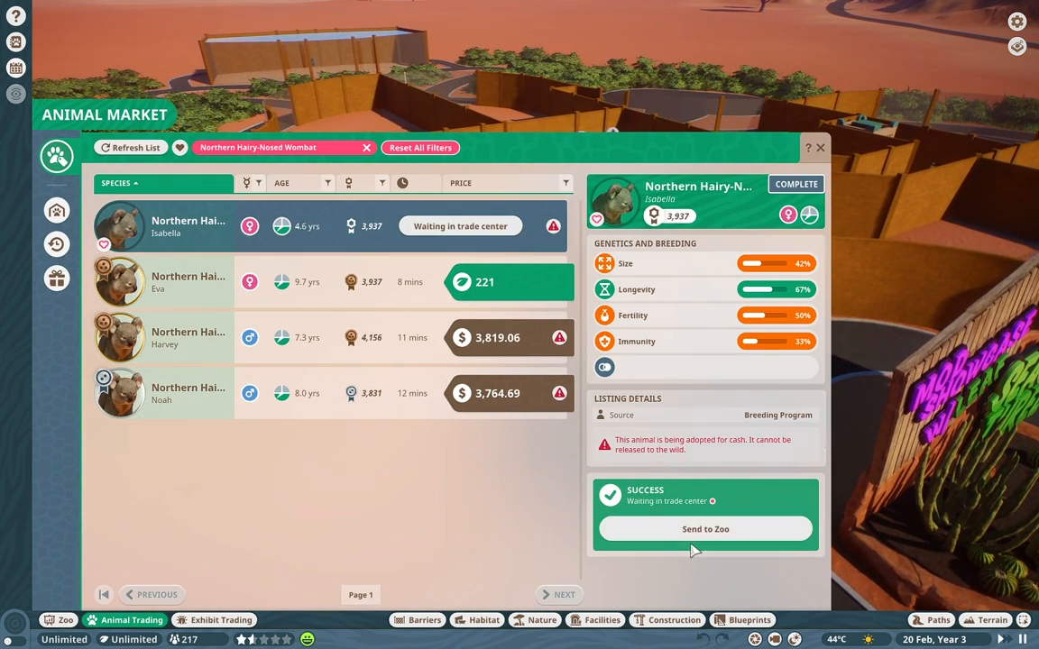
{"action": "left_click", "coordinate": [693, 539]}
{"action": "left_click", "coordinate": [505, 382]}
Step: Run the game at the fastest speed and examine the wombat delivered to the habitat up close
{"action": "left_click", "coordinate": [1003, 639]}
{"action": "left_click", "coordinate": [1004, 640]}
{"action": "middle_click_drag", "start_coordinate": [631, 360], "coordinate": [776, 442]}
{"action": "middle_click_drag", "start_coordinate": [746, 350], "coordinate": [732, 253]}
{"action": "scroll", "coordinate": [747, 350], "scroll_direction": "up", "scroll_amount": 5}
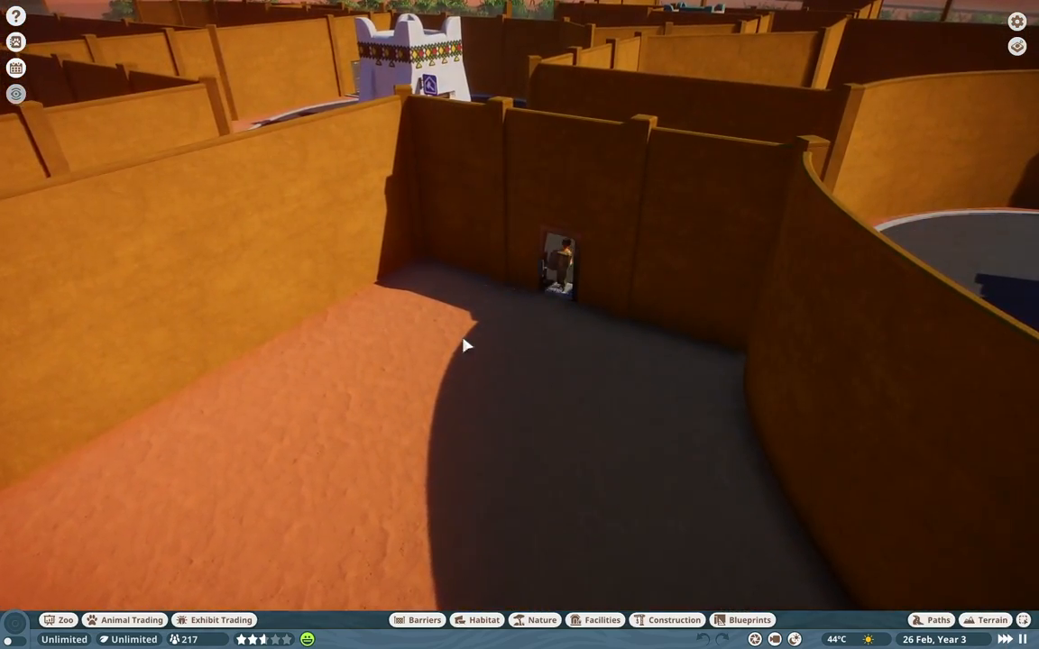
{"action": "scroll", "coordinate": [541, 348], "scroll_direction": "up", "scroll_amount": 2}
{"action": "scroll", "coordinate": [559, 350], "scroll_direction": "up", "scroll_amount": 3}
{"action": "mouse_move", "coordinate": [559, 350]}
{"action": "middle_mouse_down"}
{"action": "mouse_move", "coordinate": [523, 379]}
{"action": "mouse_move", "coordinate": [559, 370]}
{"action": "middle_mouse_up"}
{"action": "scroll", "coordinate": [544, 343], "scroll_direction": "up", "scroll_amount": 2}
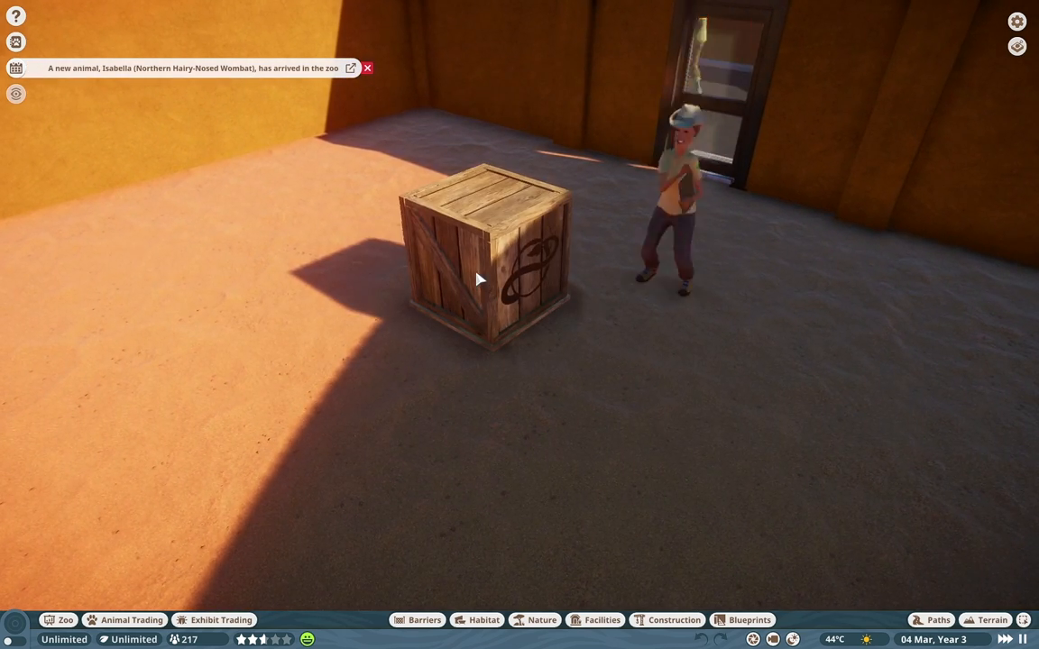
{"action": "scroll", "coordinate": [477, 278], "scroll_direction": "down", "scroll_amount": 3}
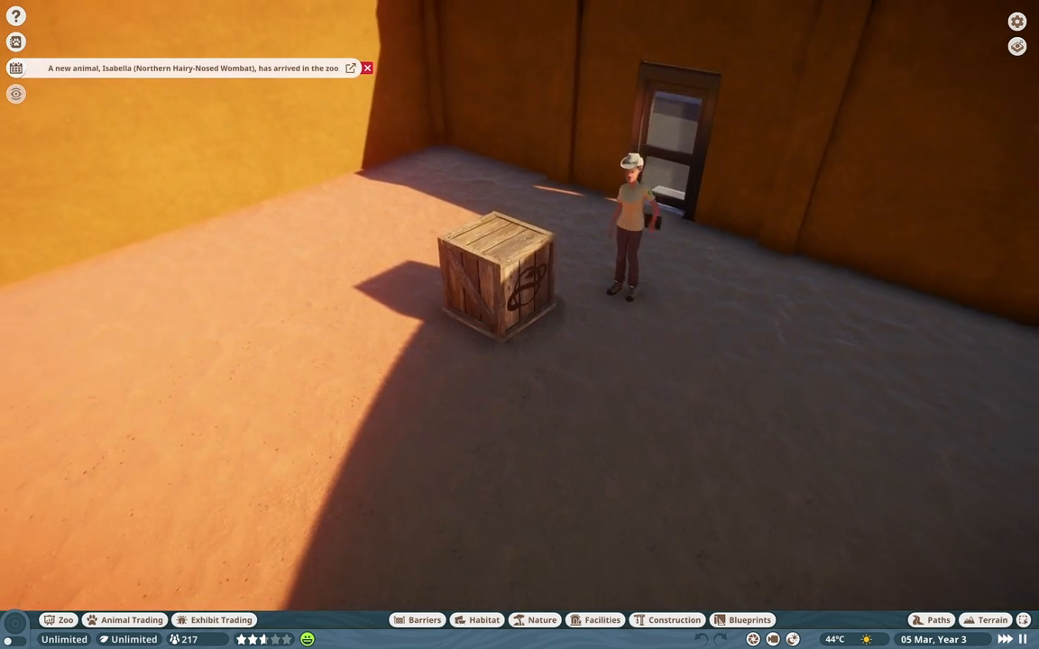
{"action": "middle_click_drag", "start_coordinate": [476, 277], "coordinate": [445, 239]}
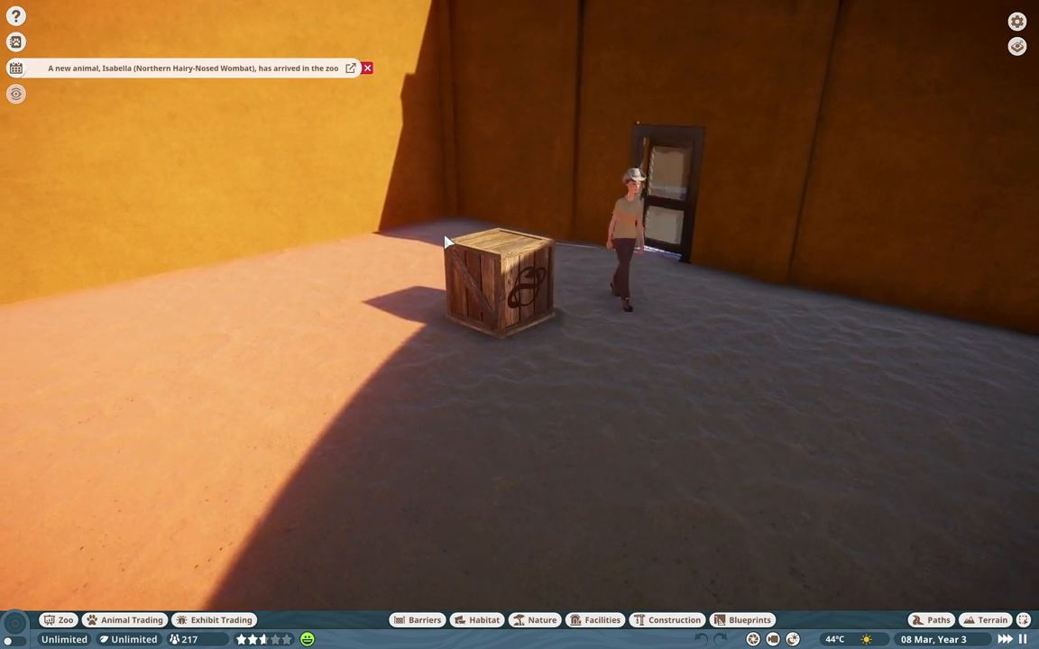
{"action": "scroll", "coordinate": [444, 242], "scroll_direction": "down", "scroll_amount": 6}
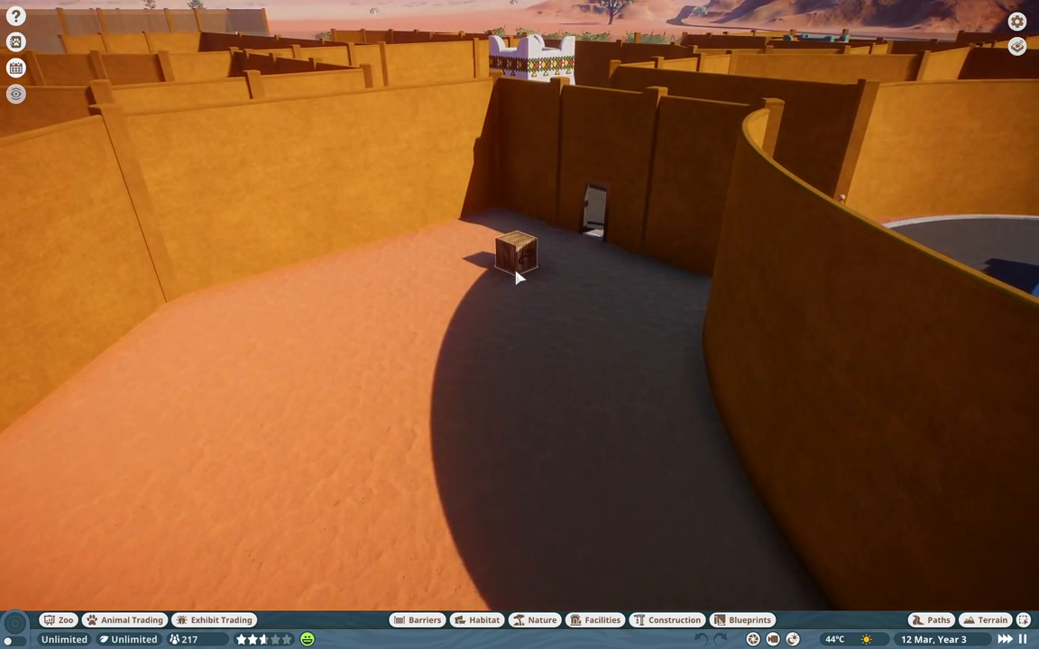
Step: Inspect the crate in the habitat and open the Northern Hairy-Nosed Wombat's Zoopedia entry
{"action": "left_click", "coordinate": [520, 268]}
{"action": "left_click", "coordinate": [1022, 403]}
{"action": "key", "text": "s"}
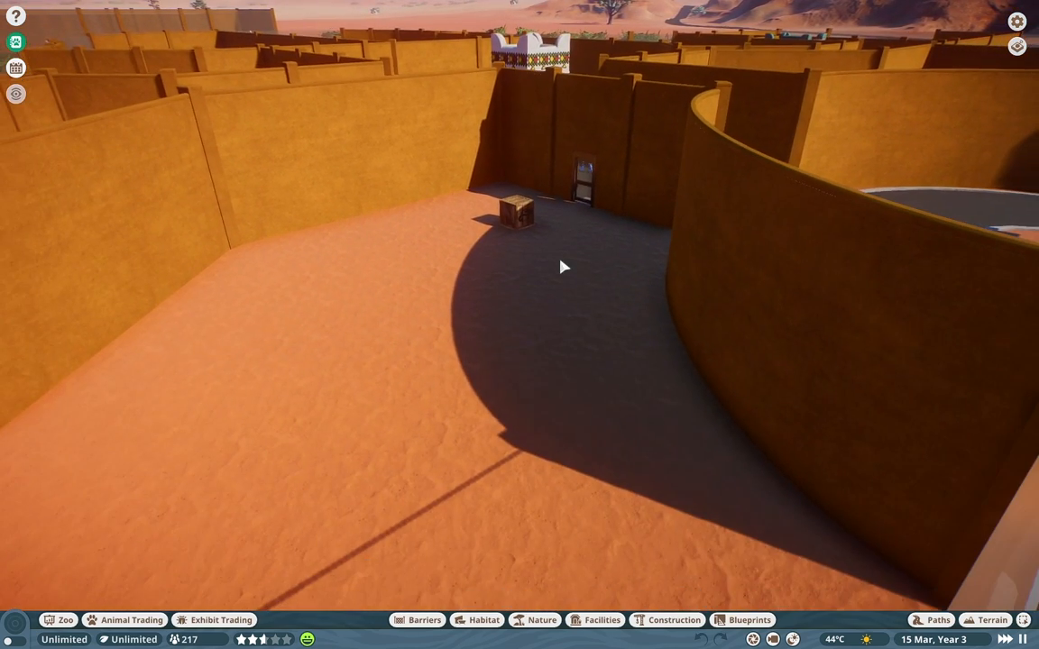
{"action": "key", "text": "F1"}
{"action": "scroll", "coordinate": [216, 343], "scroll_direction": "down", "scroll_amount": 10}
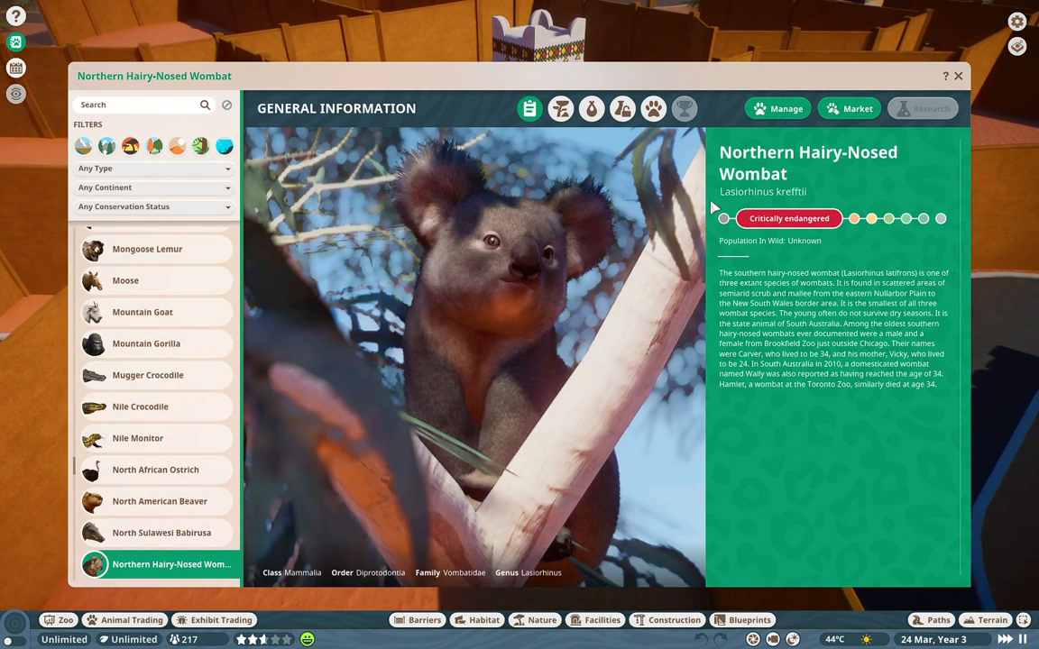
Step: Review the wombat's natural habitat, species data, research status, interspecies enrichment and general information, and close the Zoopedia
{"action": "left_click", "coordinate": [560, 108]}
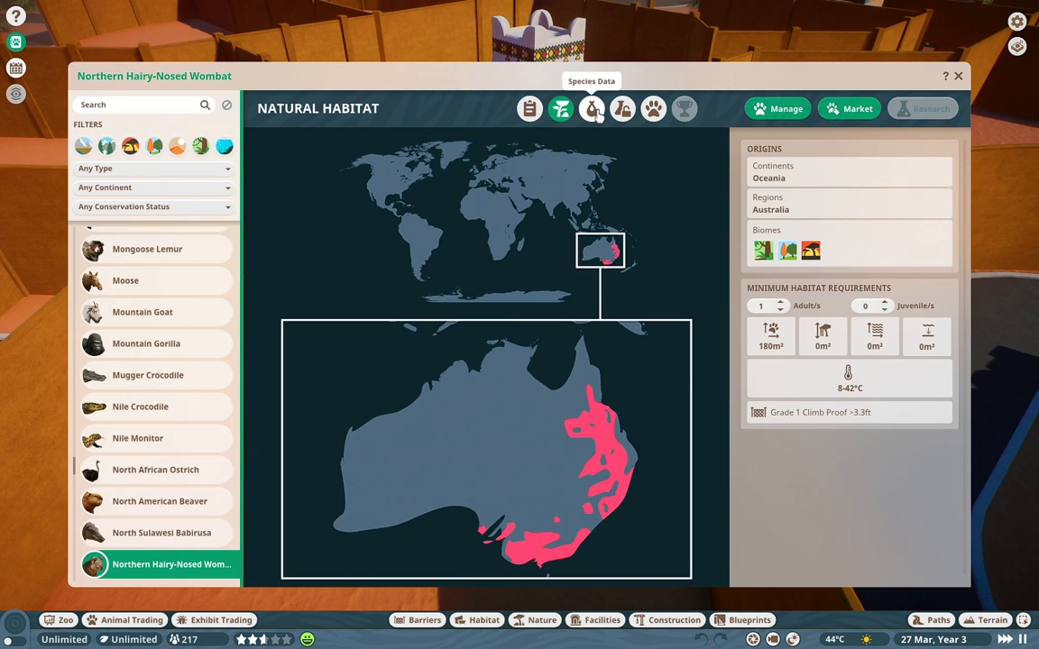
{"action": "left_click", "coordinate": [592, 108]}
{"action": "scroll", "coordinate": [500, 370], "scroll_direction": "down", "scroll_amount": 3}
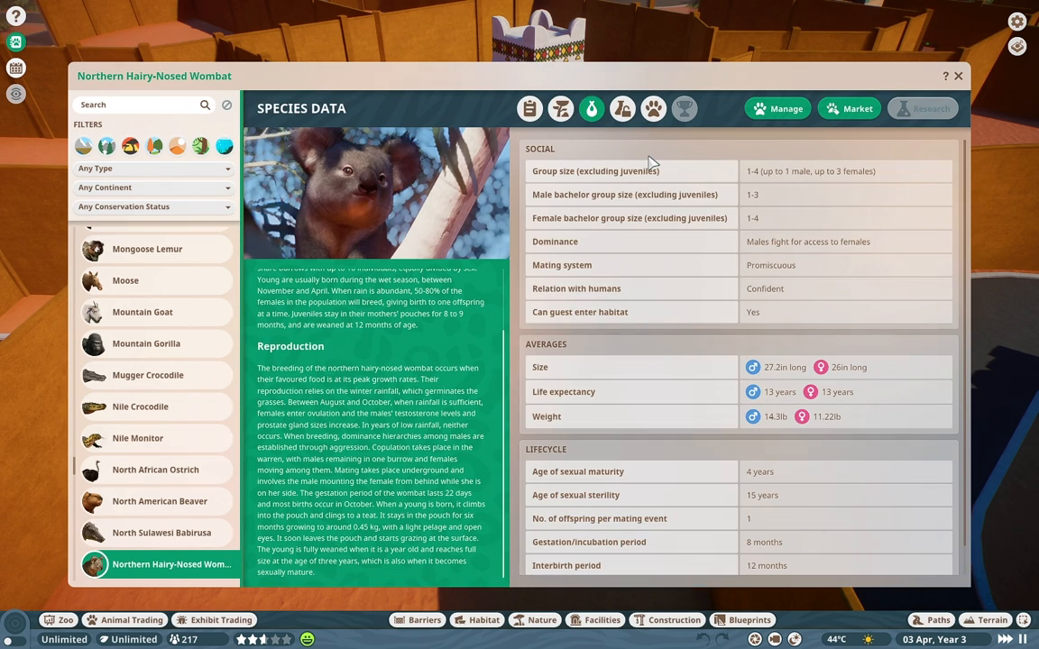
{"action": "left_click", "coordinate": [621, 108]}
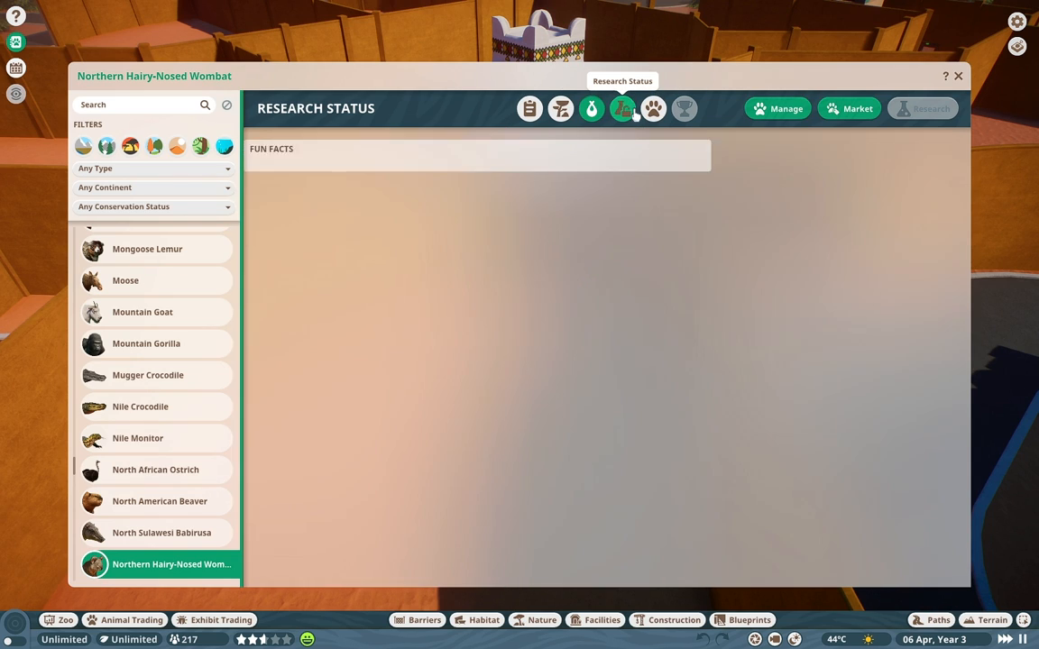
{"action": "left_click", "coordinate": [653, 109]}
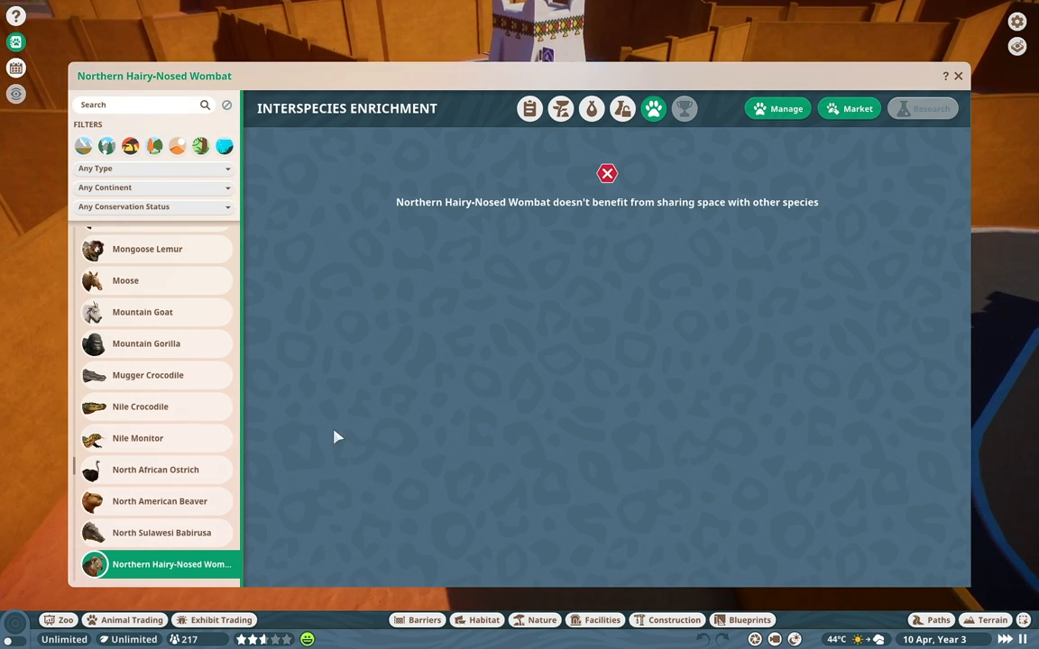
{"action": "scroll", "coordinate": [190, 434], "scroll_direction": "down", "scroll_amount": 3}
{"action": "left_click", "coordinate": [529, 108]}
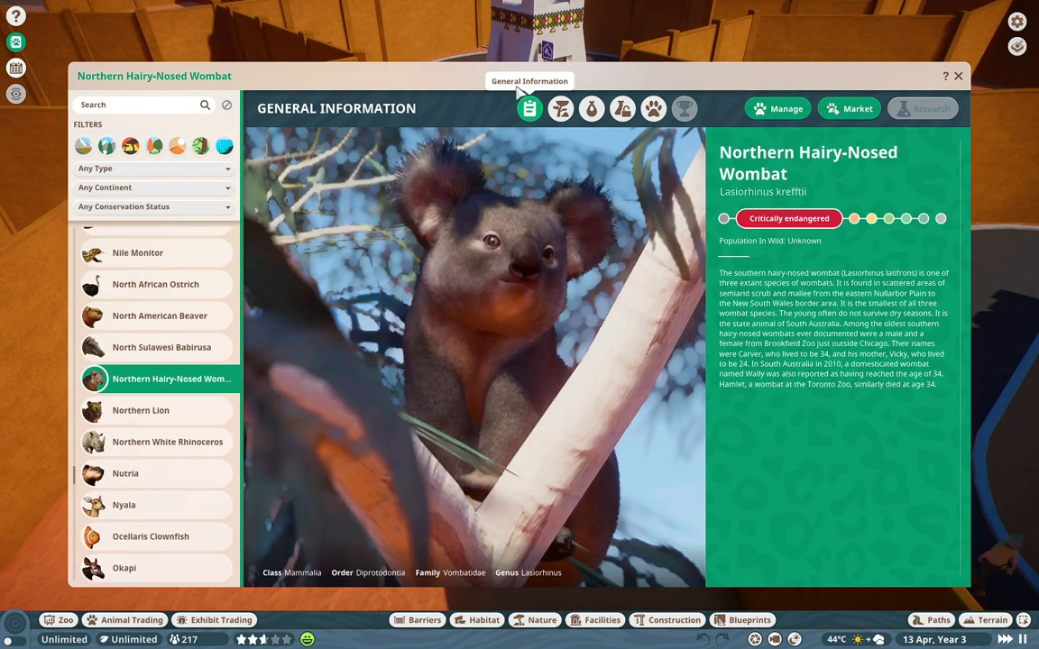
{"action": "key", "text": "Escape"}
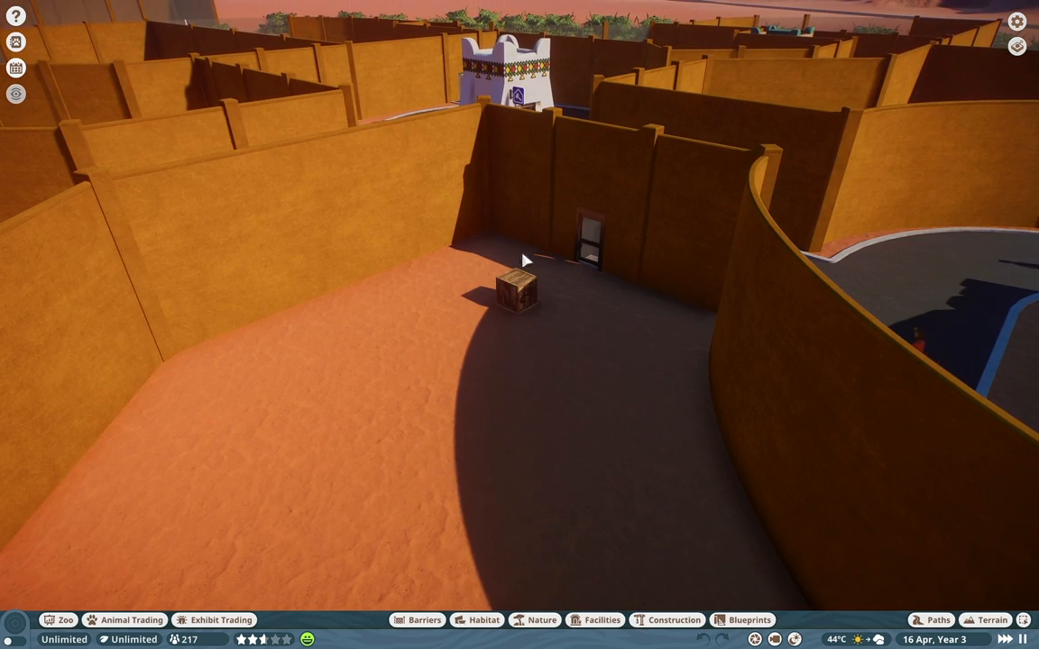
Step: Examine the crate and its habitat from above and at ground level using the free camera with the interface hidden
{"action": "scroll", "coordinate": [519, 300], "scroll_direction": "down", "scroll_amount": 3}
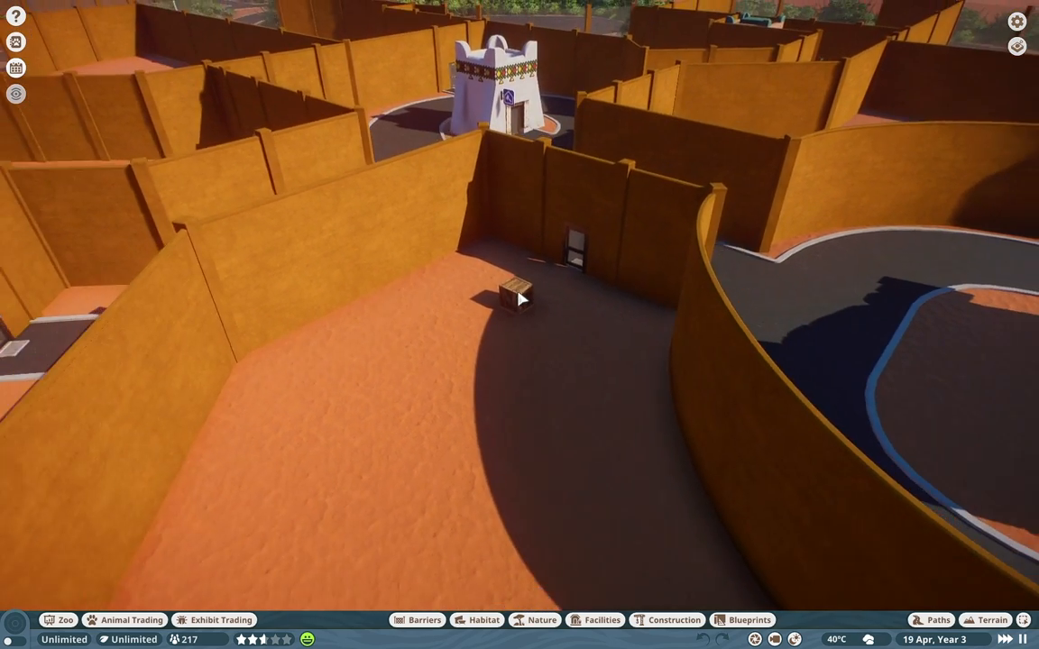
{"action": "scroll", "coordinate": [542, 285], "scroll_direction": "down", "scroll_amount": 2}
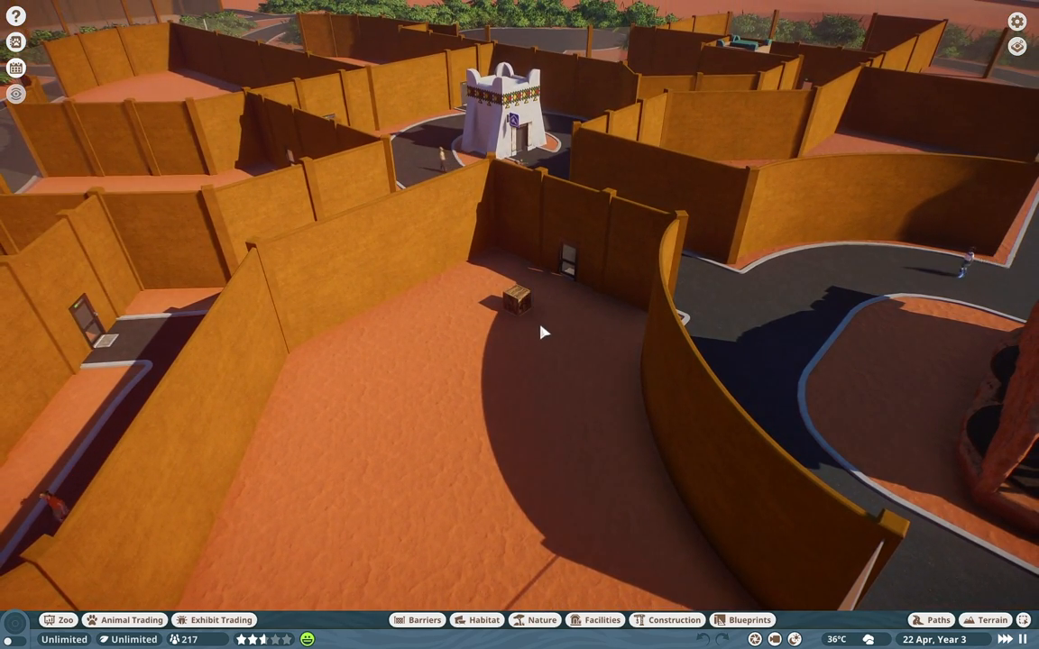
{"action": "middle_click_drag", "start_coordinate": [474, 410], "coordinate": [342, 447]}
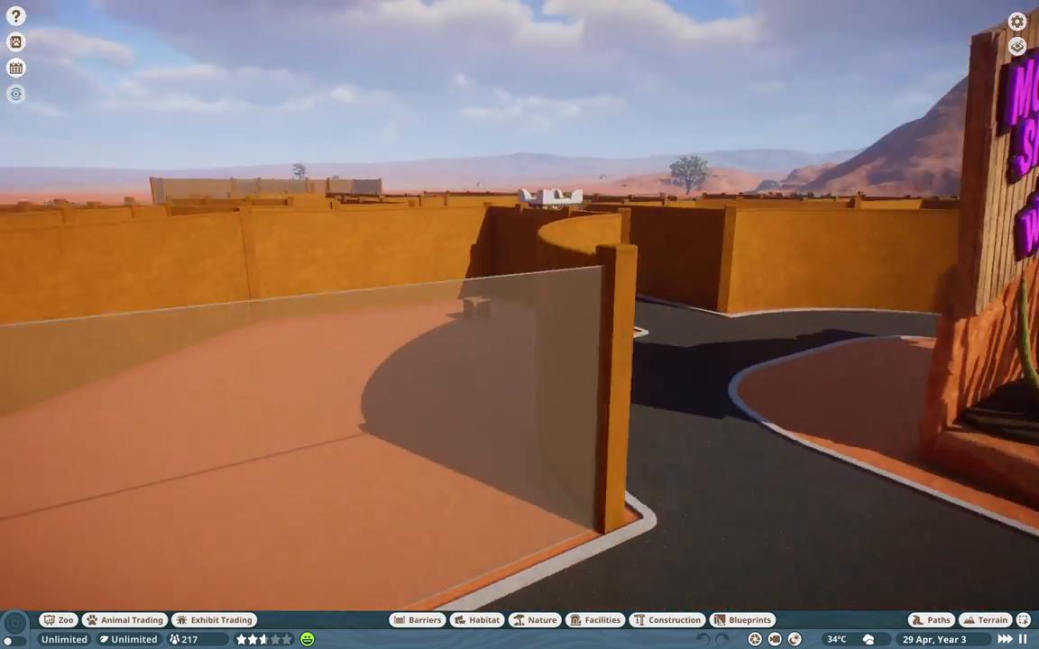
{"action": "key", "text": "t"}
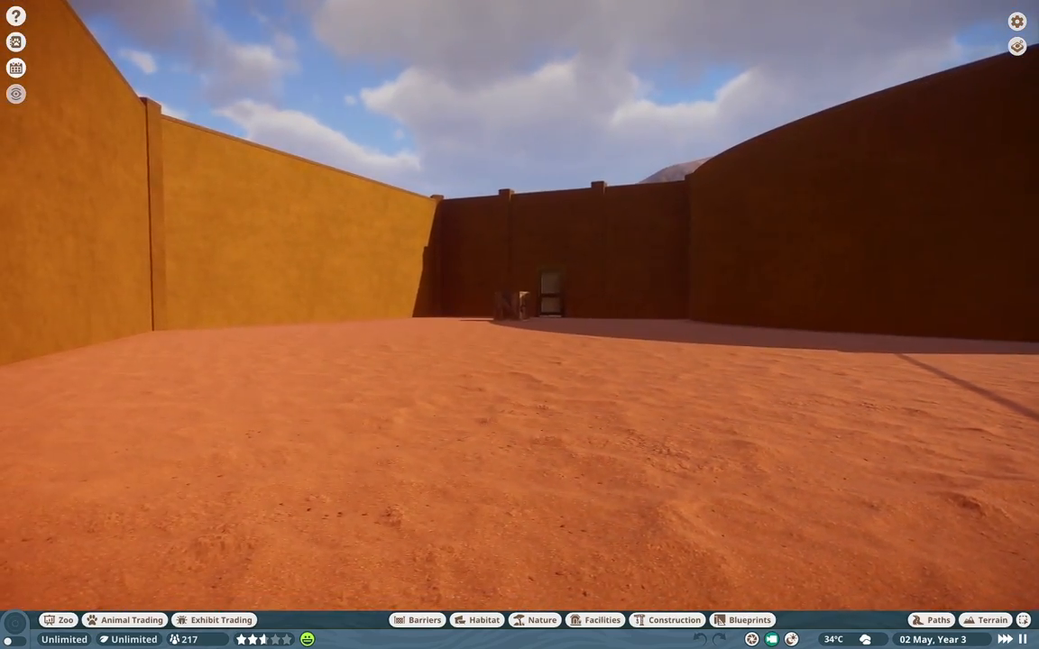
{"action": "key", "text": "w"}
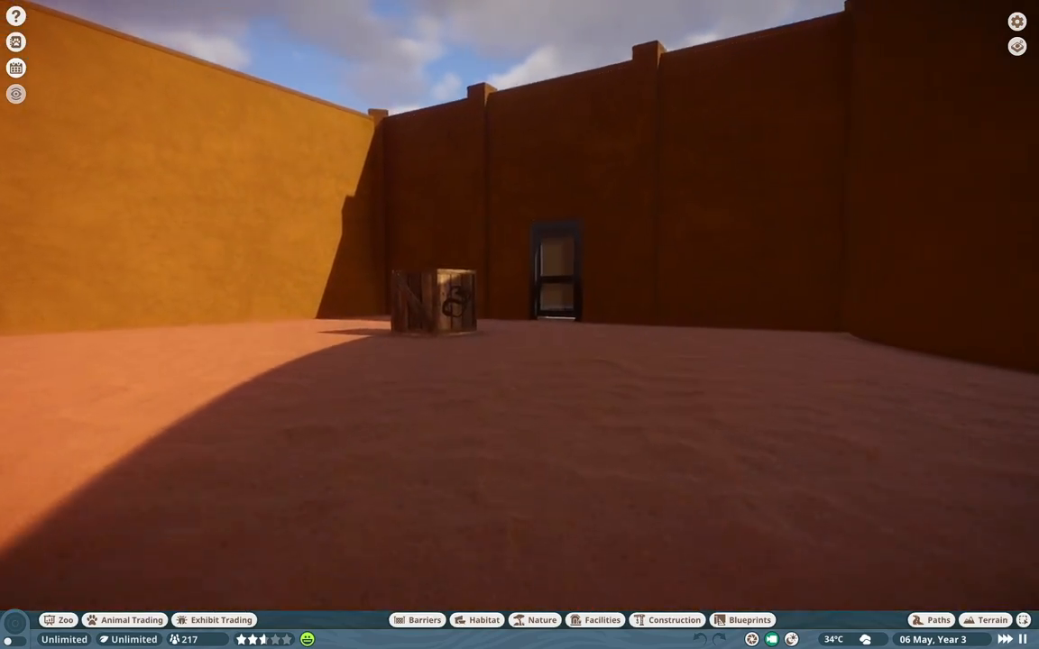
{"action": "key", "text": "ctrl+g"}
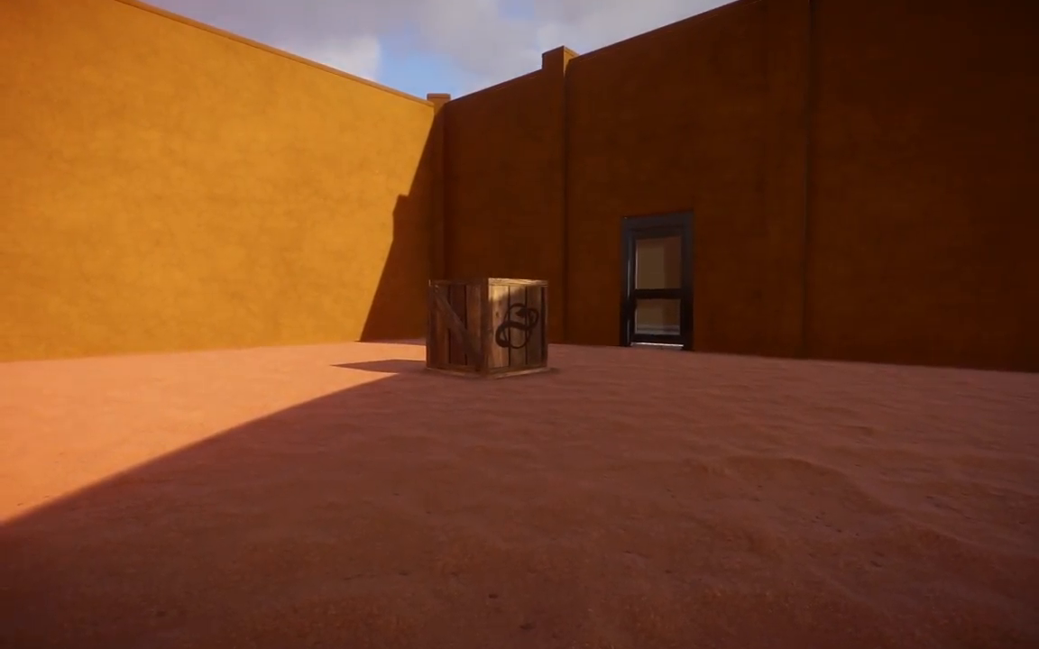
{"action": "key", "text": "t"}
{"action": "scroll", "coordinate": [471, 410], "scroll_direction": "down", "scroll_amount": 5}
{"action": "middle_click_drag", "start_coordinate": [471, 411], "coordinate": [478, 487]}
{"action": "key", "text": "d"}
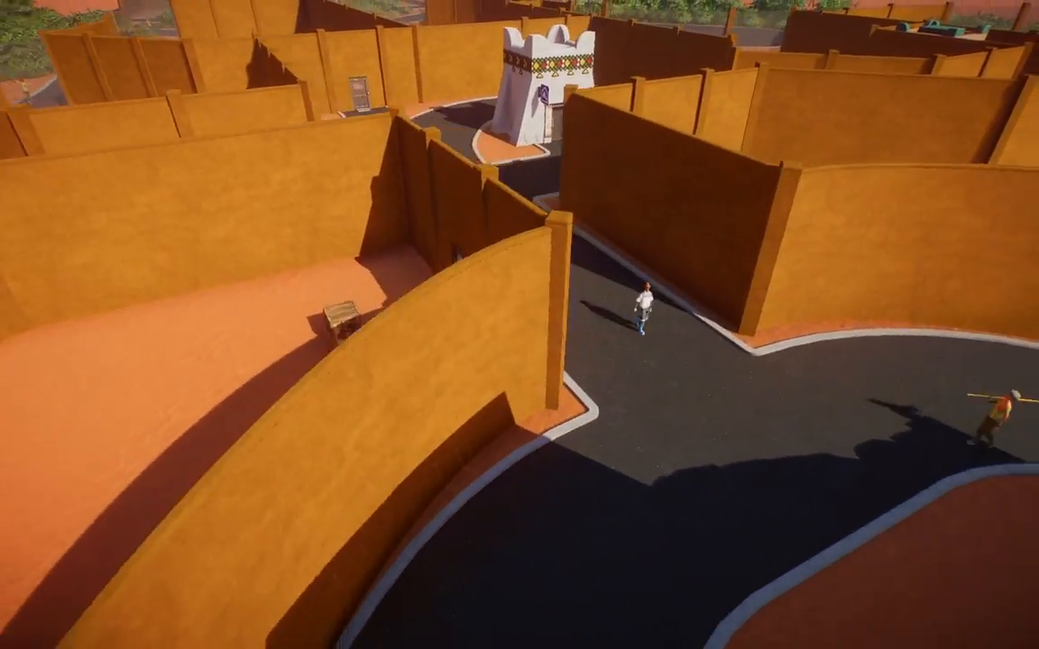
{"action": "middle_click_drag", "start_coordinate": [471, 410], "coordinate": [331, 530]}
{"action": "key", "text": "ctrl+g"}
Step: Reopen the Animal Market and begin a new species search
{"action": "left_click", "coordinate": [146, 628]}
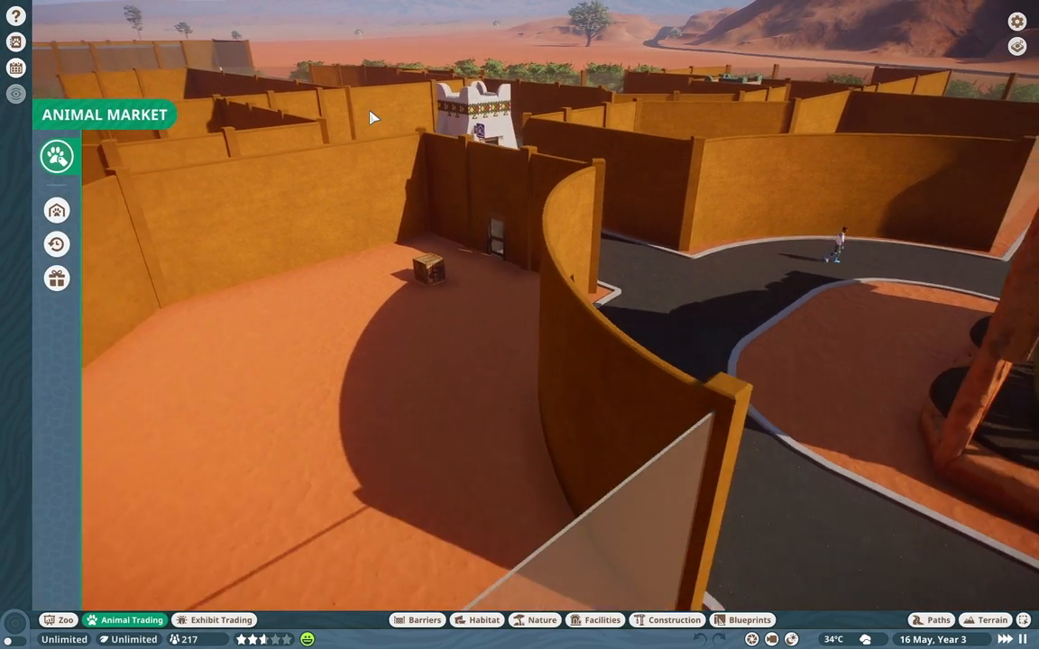
{"action": "left_click", "coordinate": [420, 149]}
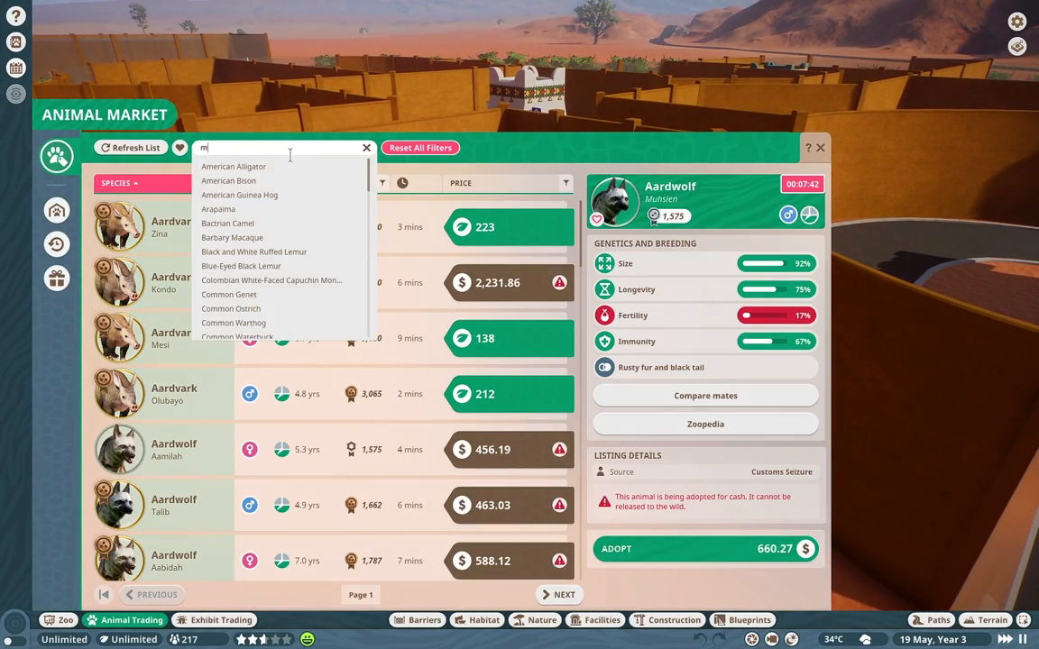